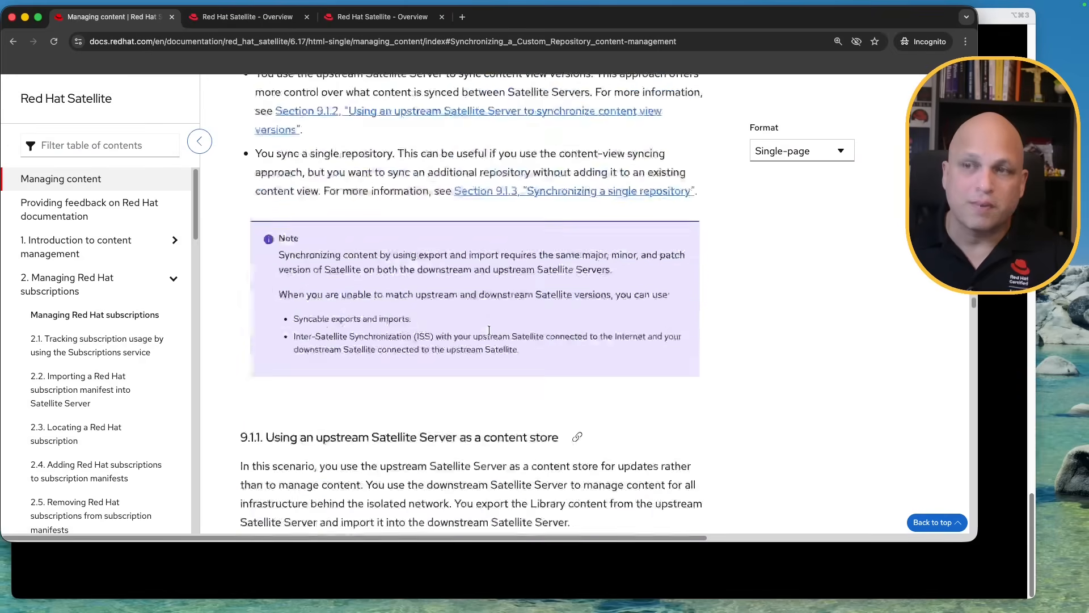
{"action": "scroll", "coordinate": [489, 330], "scroll_direction": "down", "scroll_amount": 2}
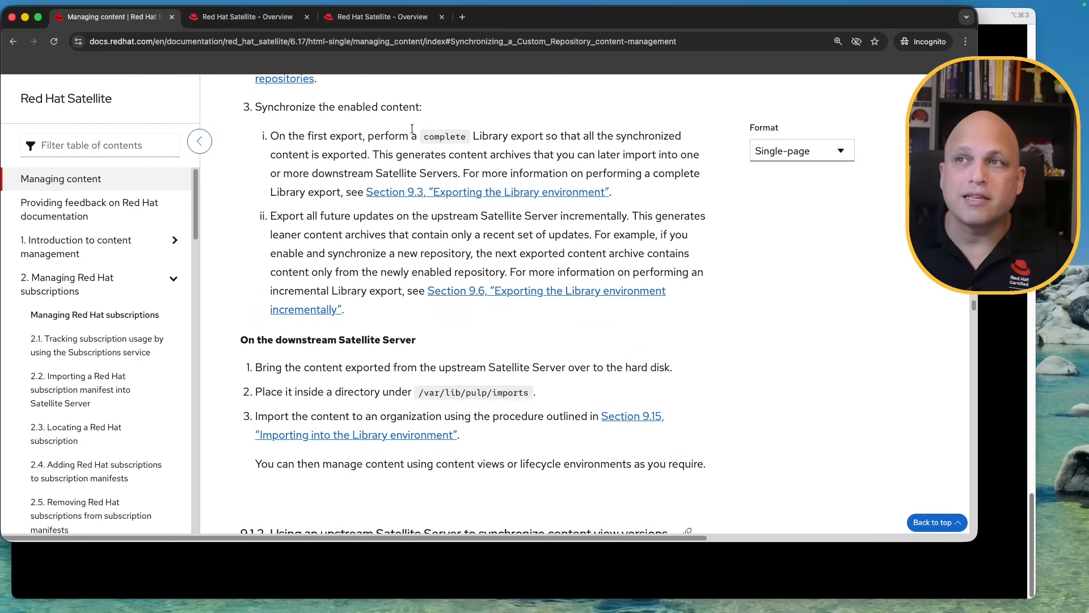
Read the downstream import steps and the managing_content URL, then switch to sat02's overview
{"action": "left_click", "coordinate": [354, 44]}
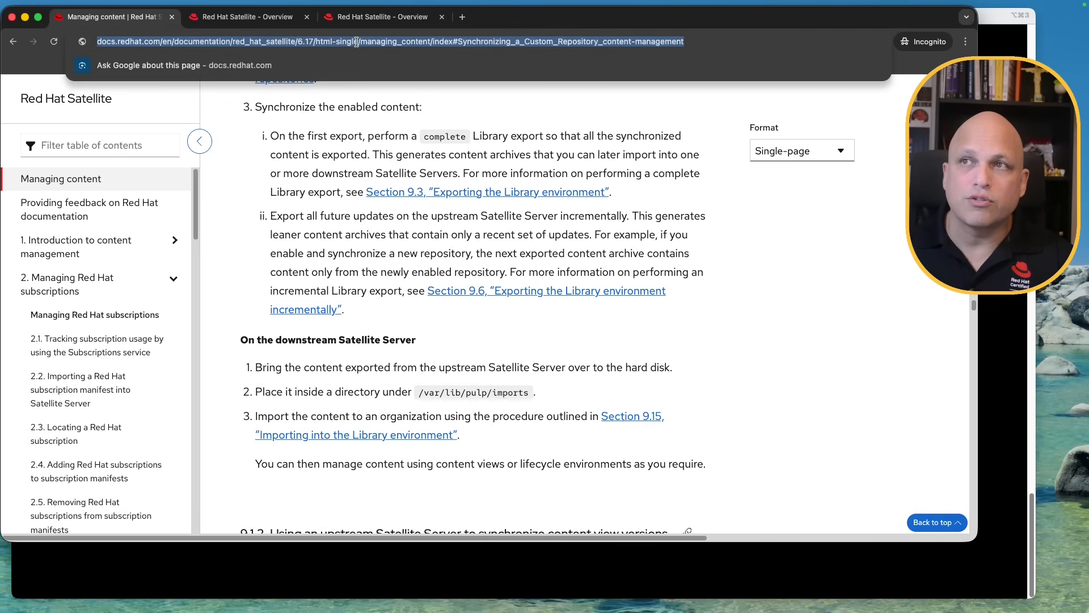
{"action": "left_click", "coordinate": [356, 44]}
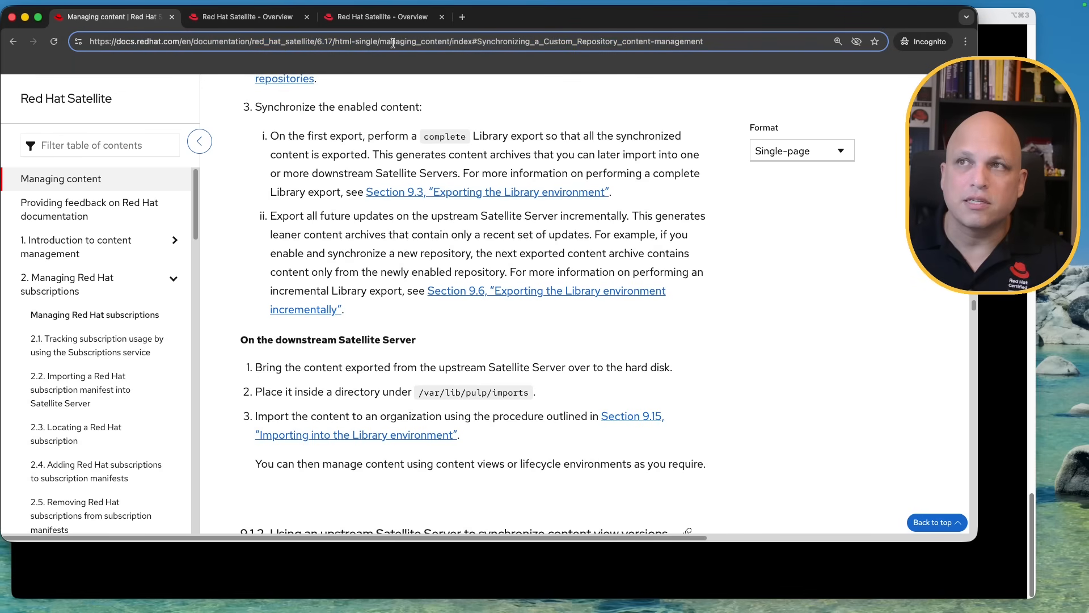
{"action": "left_click_drag", "start_coordinate": [380, 43], "coordinate": [448, 43]}
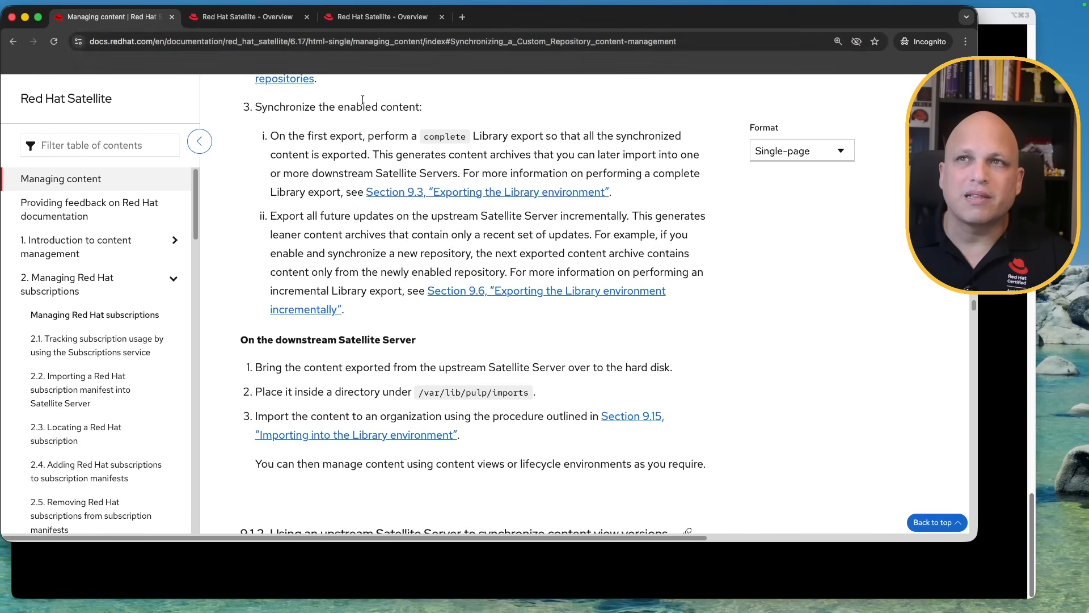
{"action": "left_click", "coordinate": [260, 17]}
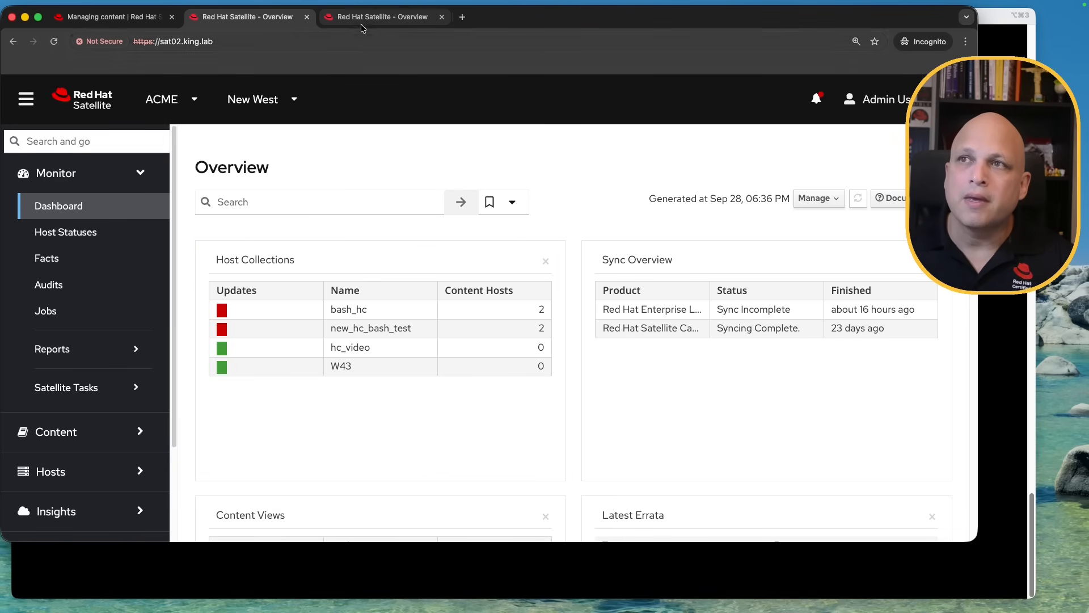
{"action": "left_click", "coordinate": [380, 16]}
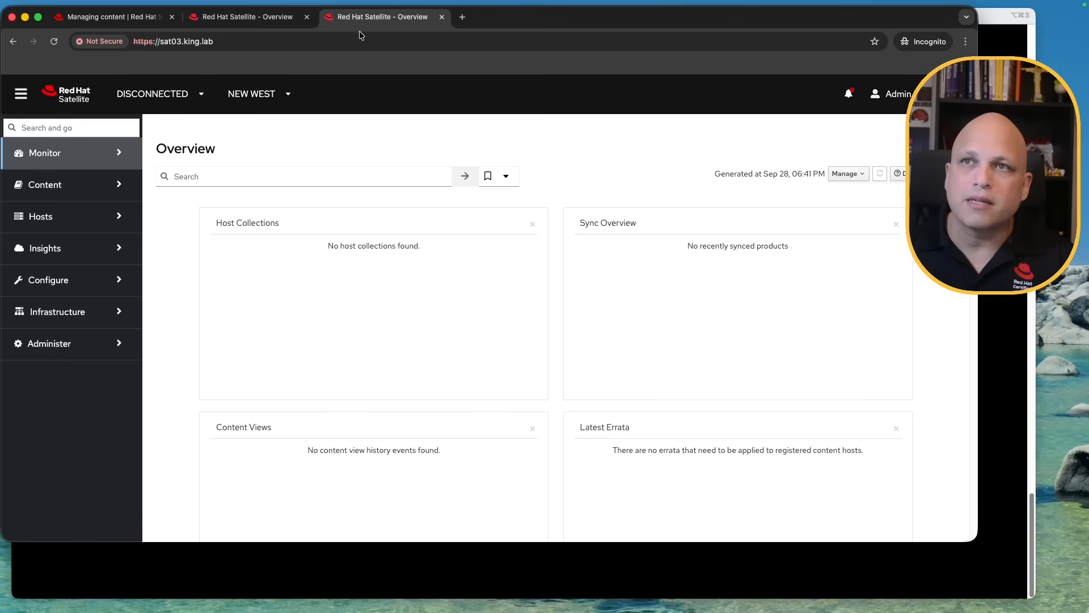
{"action": "left_click", "coordinate": [224, 41]}
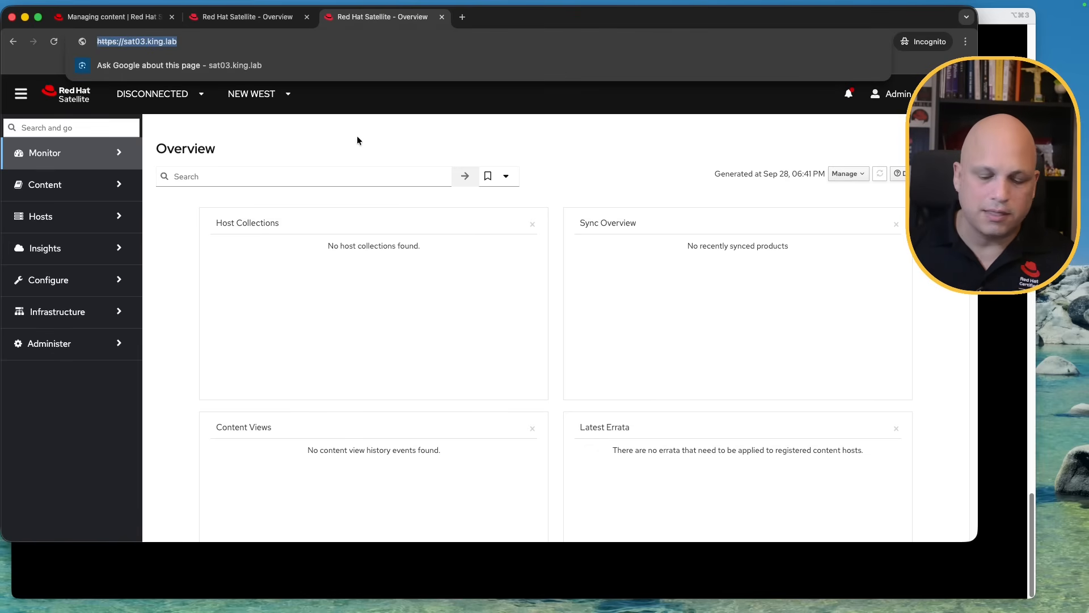
{"action": "key", "text": "super+equal"}
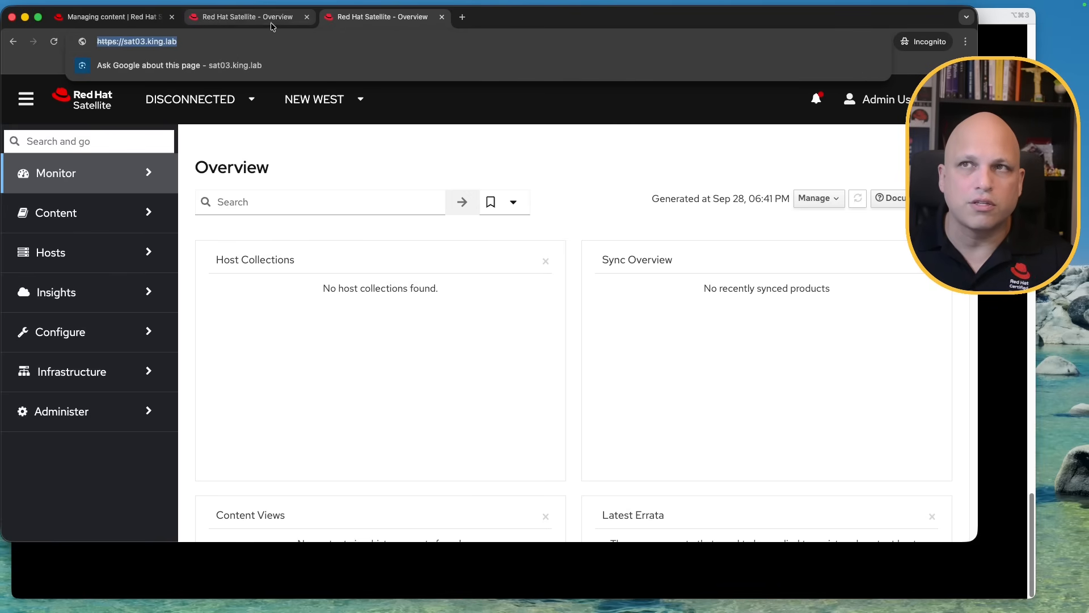
{"action": "left_click", "coordinate": [247, 17]}
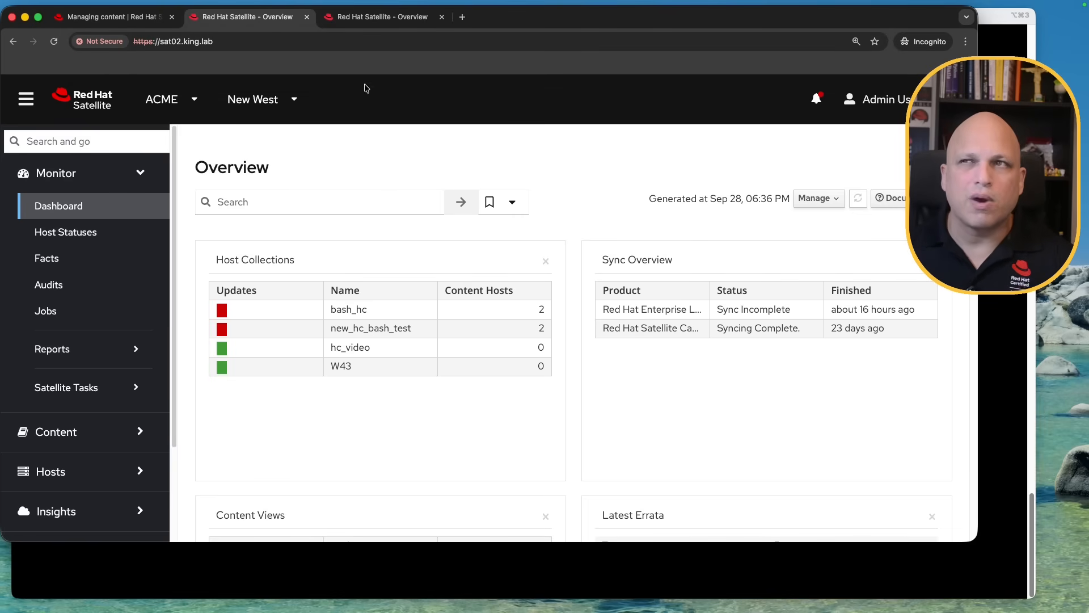
{"action": "left_click", "coordinate": [366, 17]}
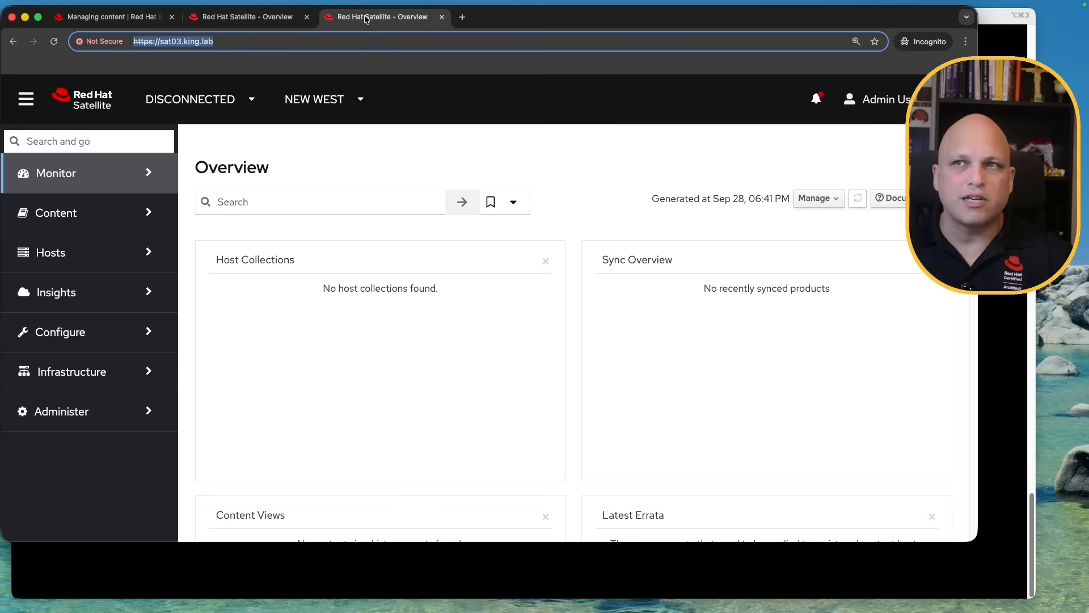
{"action": "left_click", "coordinate": [255, 21]}
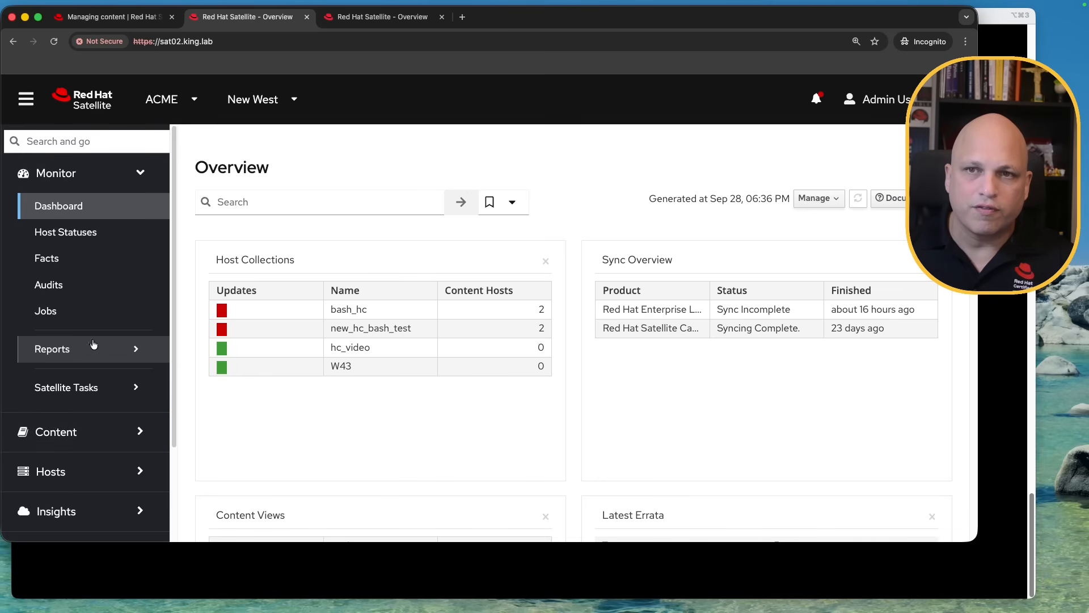
Open sat02's Sync Status, expand all RHEL and zabbix repository rows and scroll through them
{"action": "left_click", "coordinate": [83, 432]}
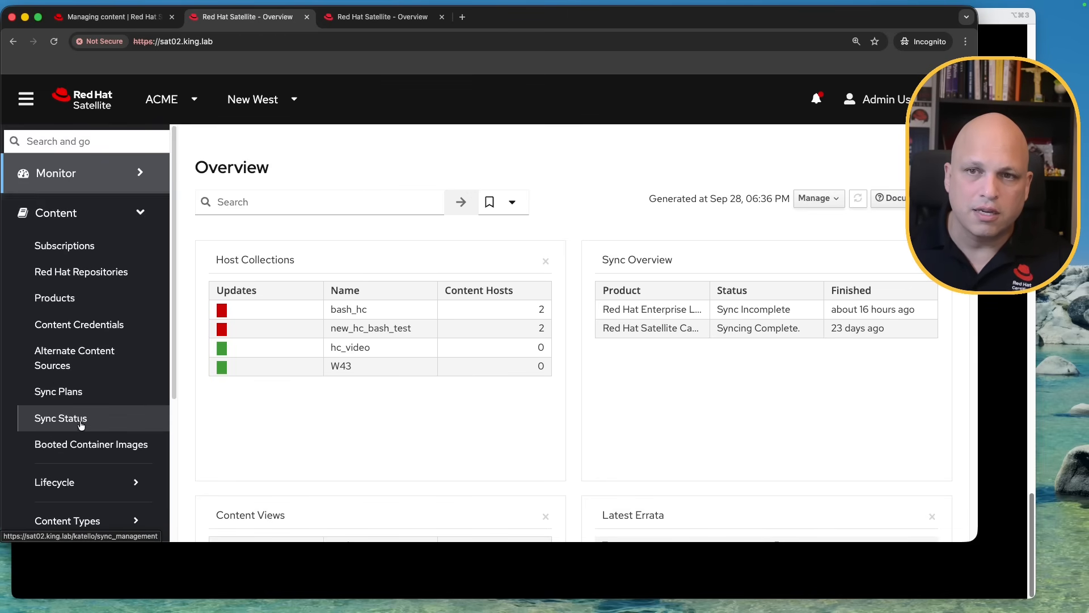
{"action": "left_click", "coordinate": [76, 426]}
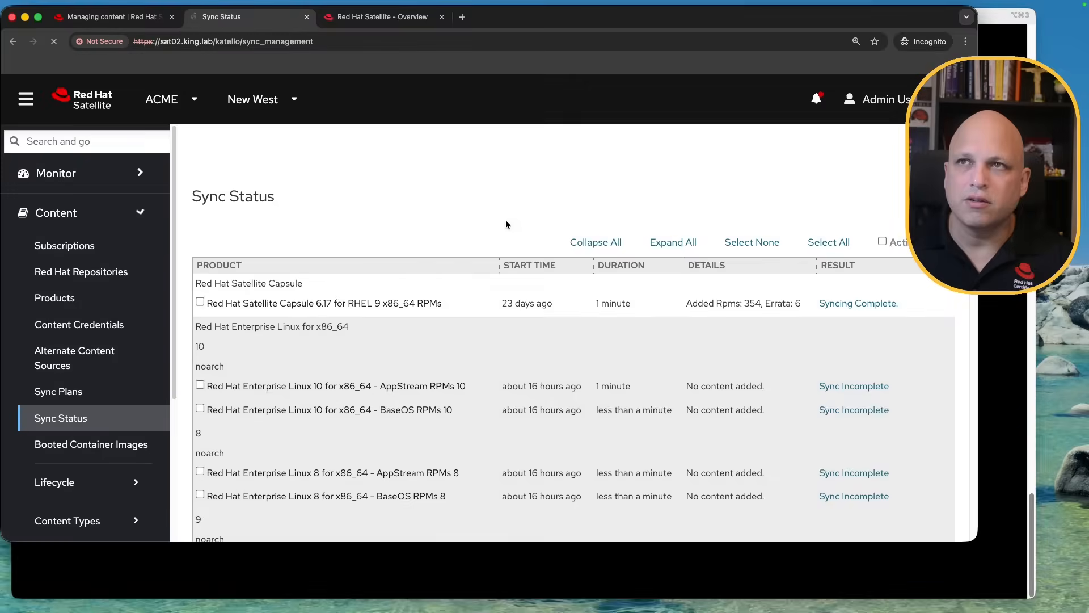
{"action": "left_click", "coordinate": [684, 243]}
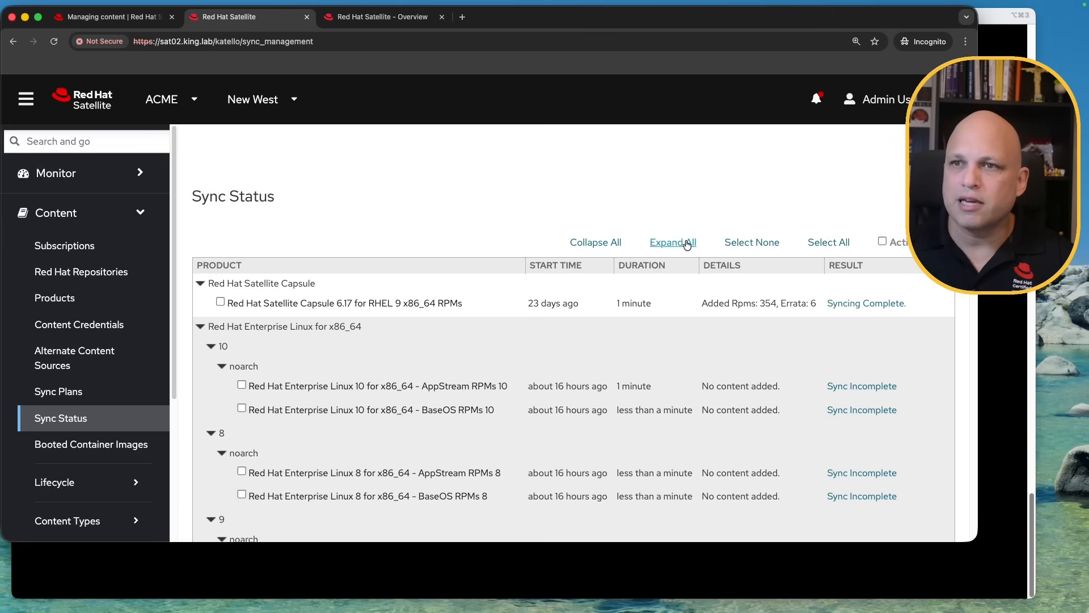
{"action": "scroll", "coordinate": [443, 226], "scroll_direction": "down", "scroll_amount": 3}
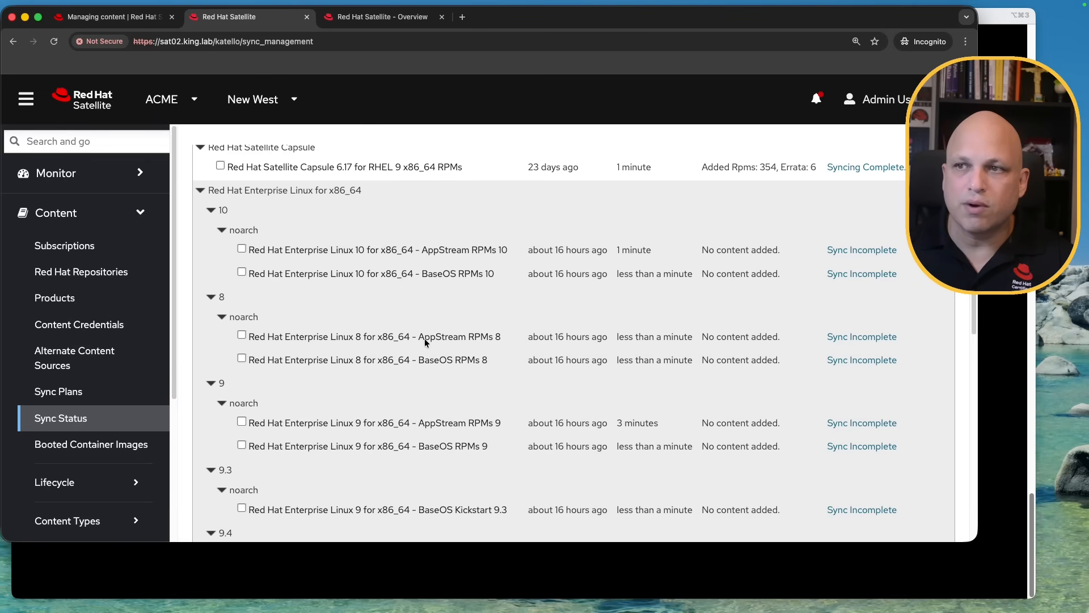
{"action": "scroll", "coordinate": [400, 343], "scroll_direction": "down", "scroll_amount": 10}
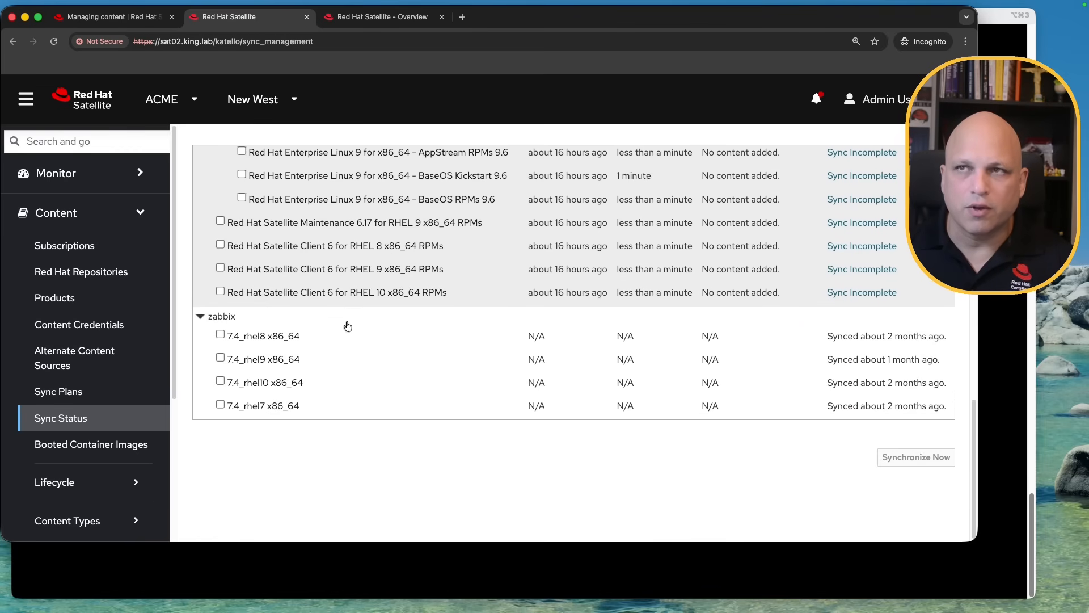
{"action": "scroll", "coordinate": [338, 332], "scroll_direction": "up", "scroll_amount": 10}
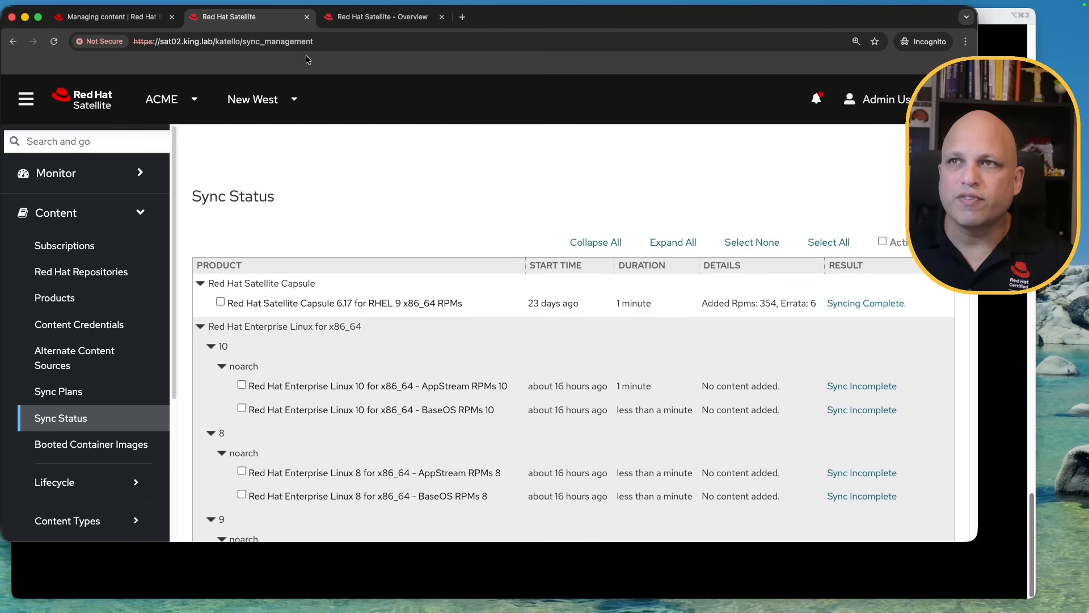
{"action": "left_click", "coordinate": [394, 17]}
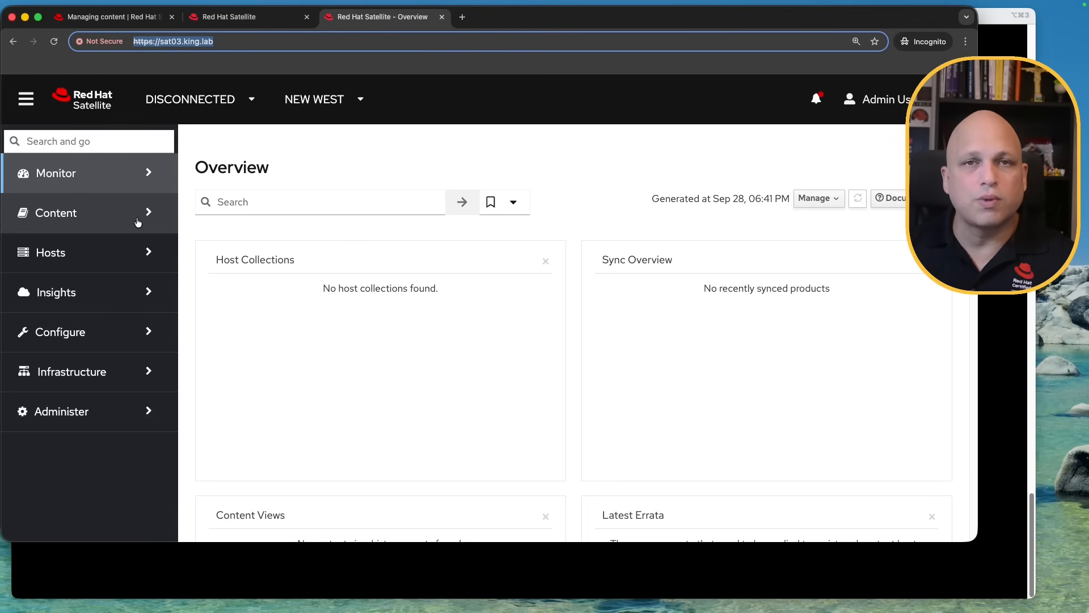
Check sat03's empty Subscriptions page and its Red Hat Repositories page
{"action": "left_click", "coordinate": [114, 221]}
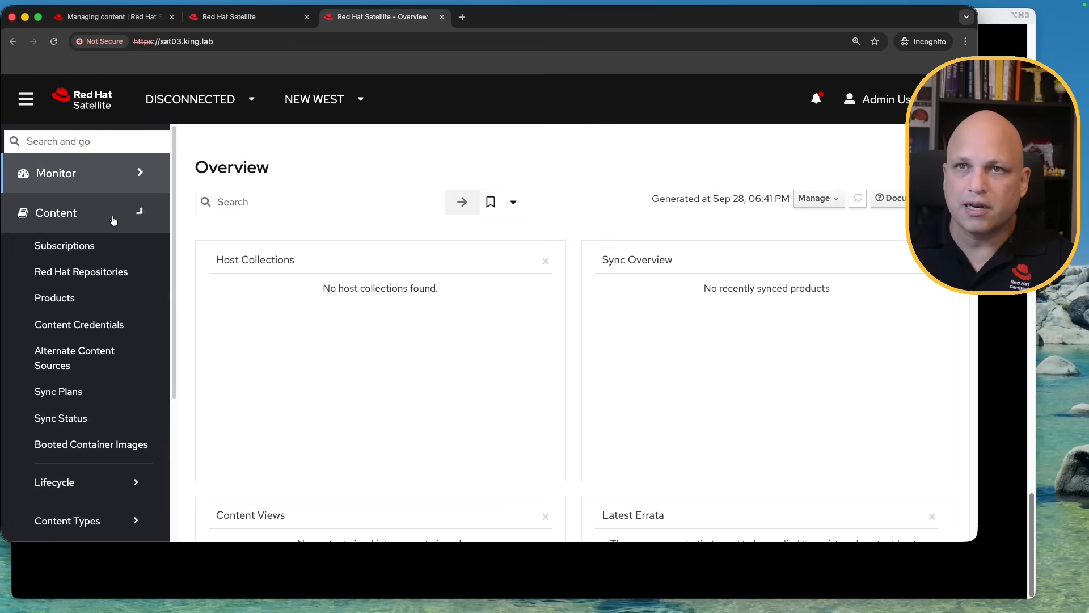
{"action": "left_click", "coordinate": [96, 250]}
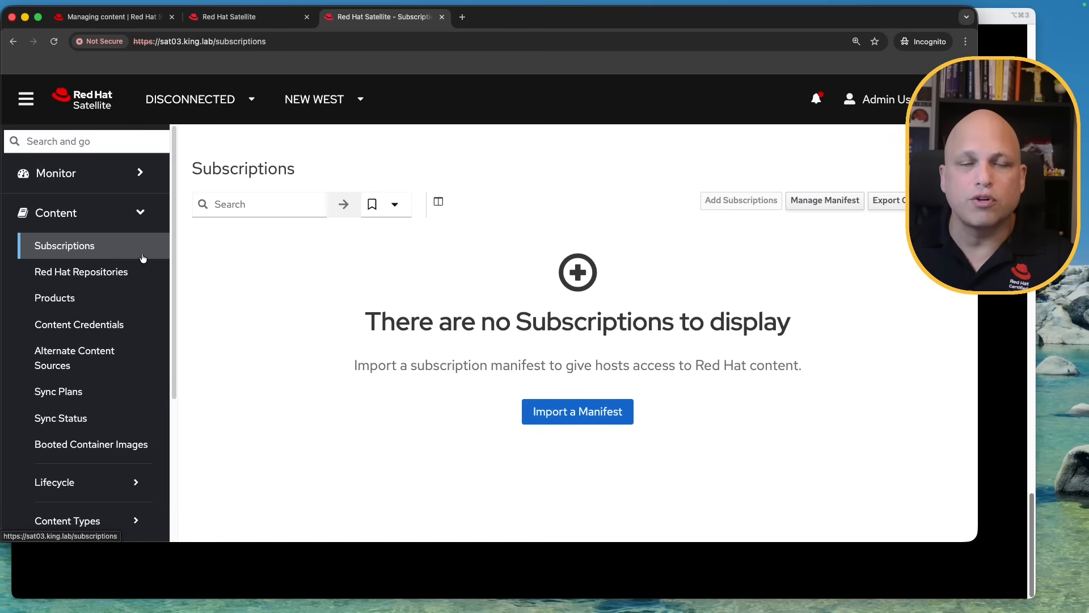
{"action": "left_click", "coordinate": [107, 274]}
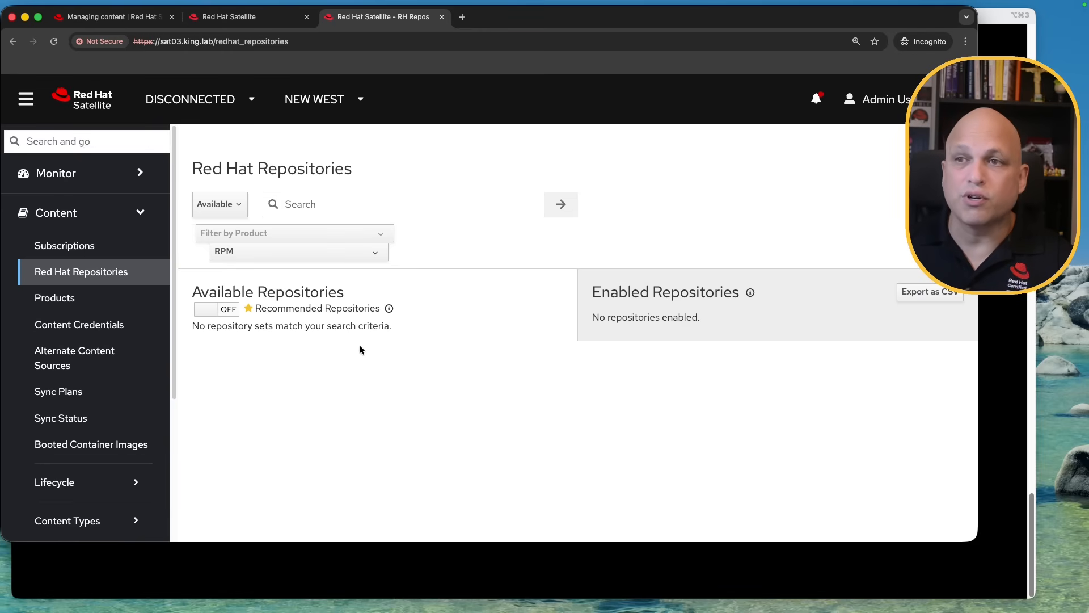
{"action": "left_click", "coordinate": [103, 248]}
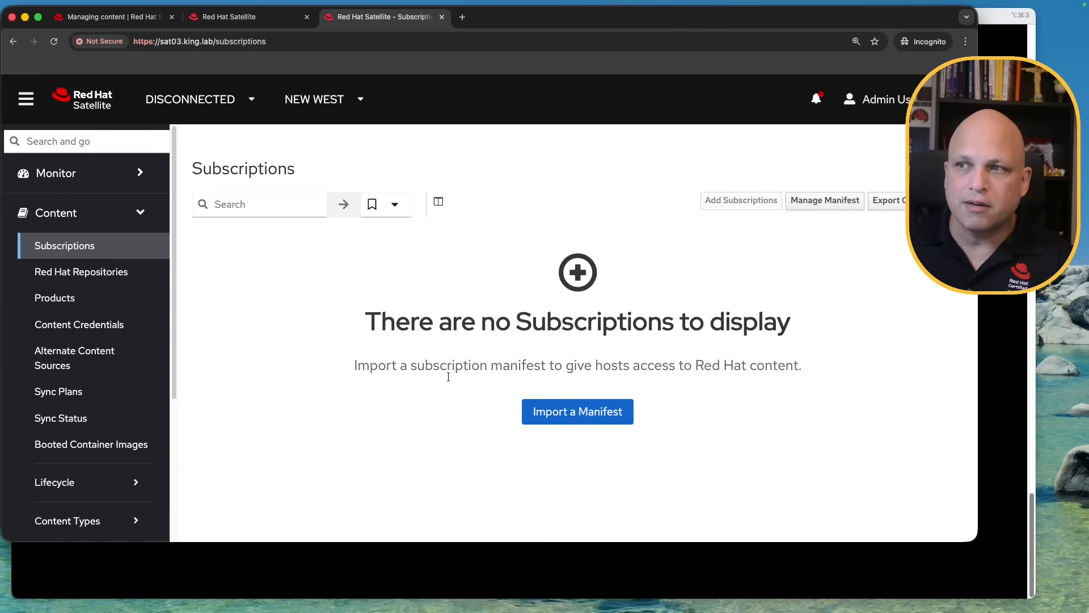
Compare sat02's three subscriptions against sat03's empty Subscriptions page
{"action": "left_click", "coordinate": [241, 17]}
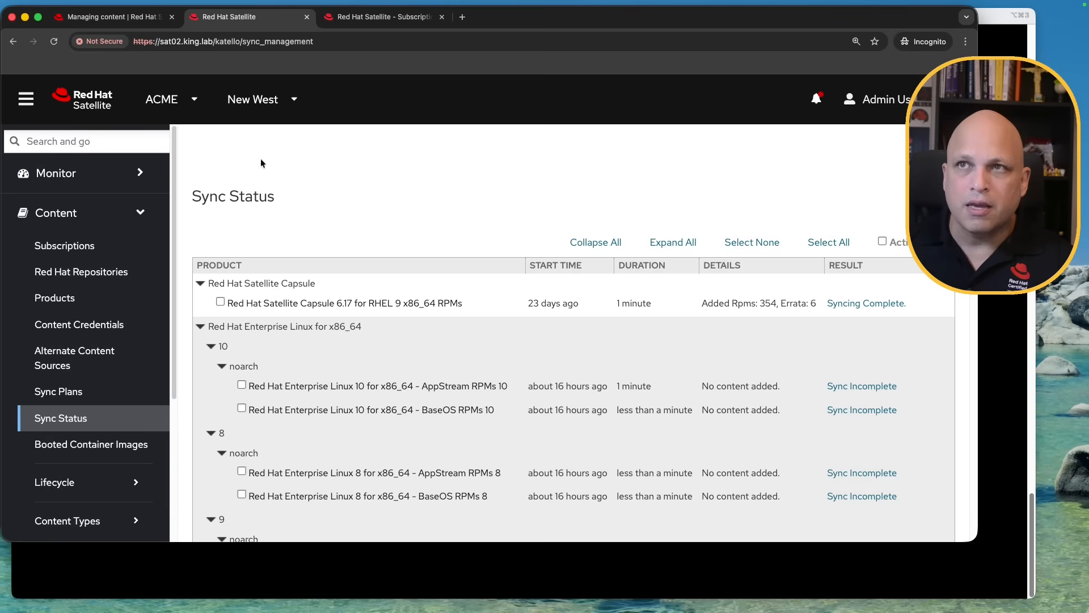
{"action": "left_click", "coordinate": [90, 246]}
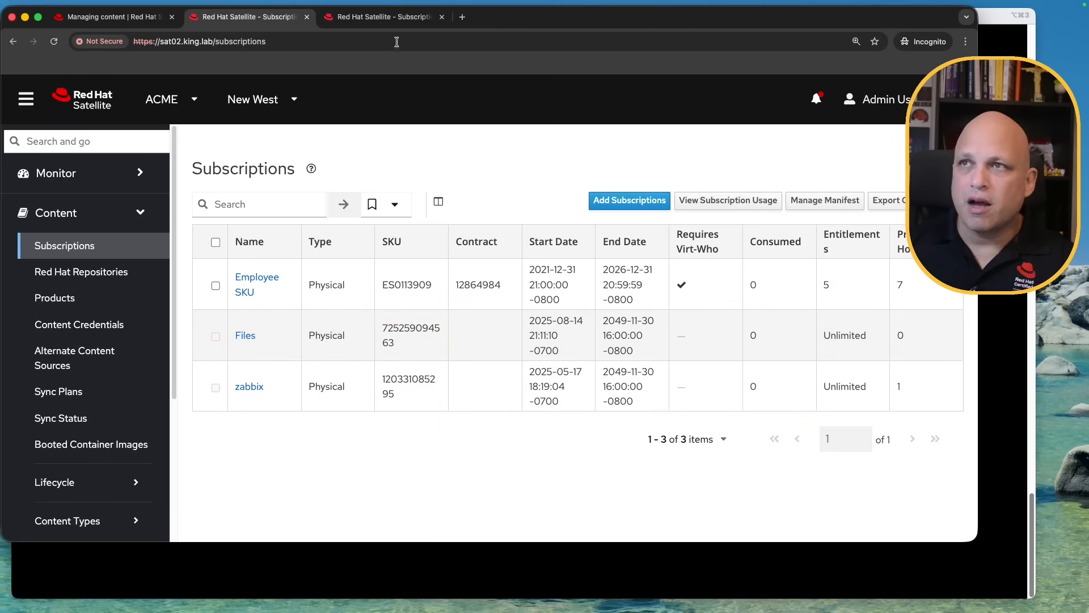
{"action": "left_click", "coordinate": [390, 19]}
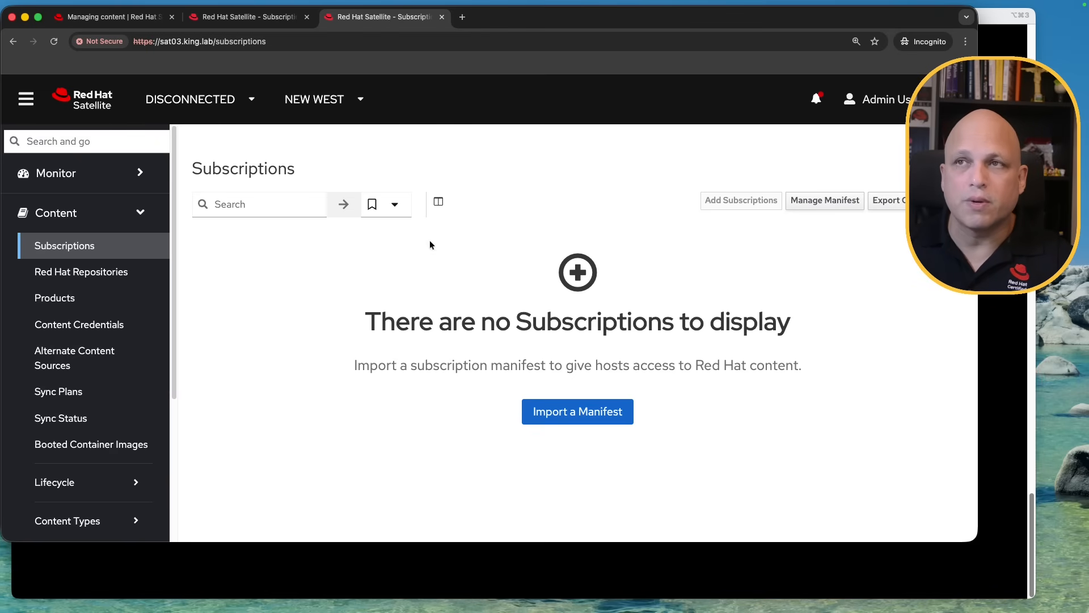
{"action": "left_click", "coordinate": [260, 19]}
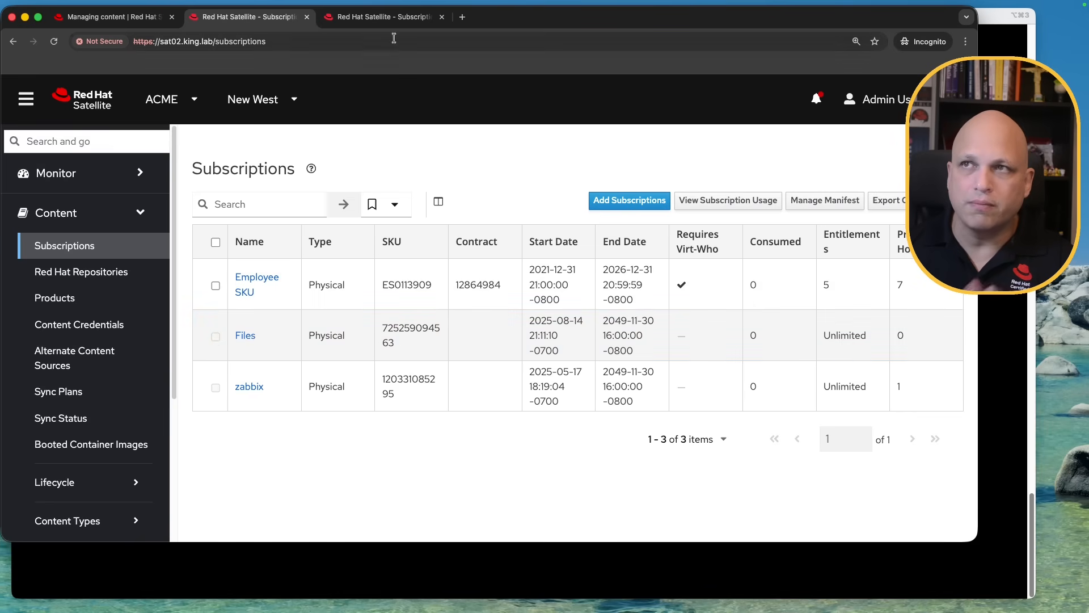
{"action": "left_click", "coordinate": [386, 17]}
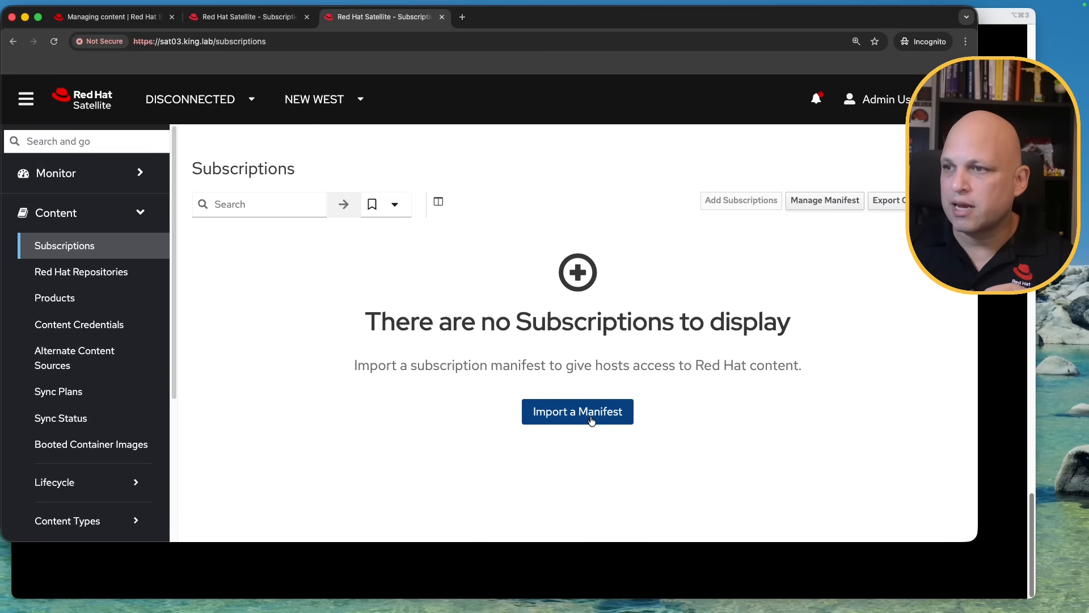
Start a manifest import on sat03 and review sat02's current manifest details
{"action": "left_click", "coordinate": [592, 416]}
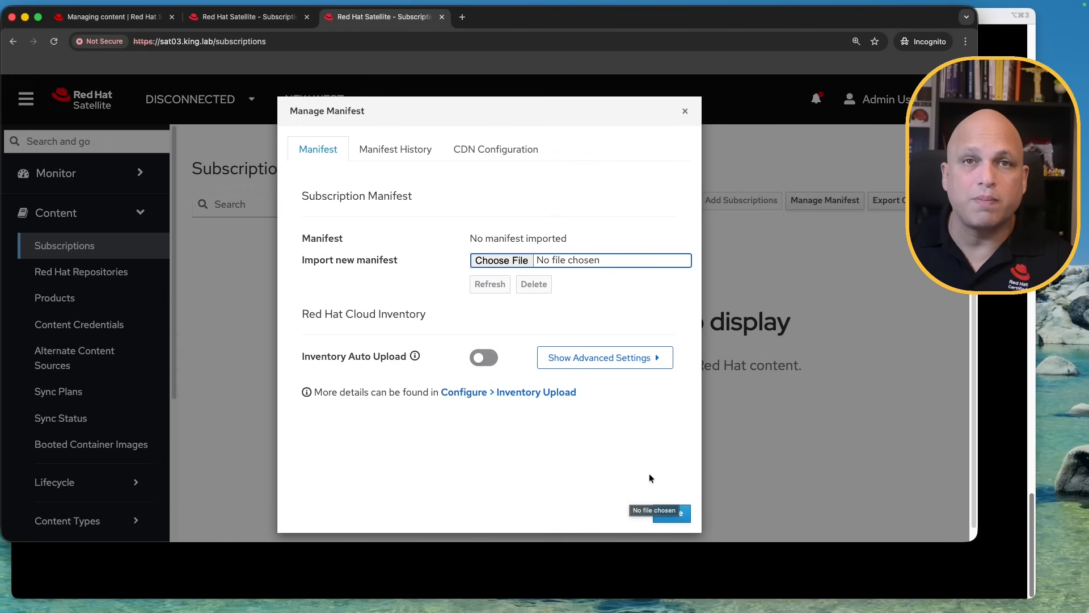
{"action": "left_click", "coordinate": [265, 22]}
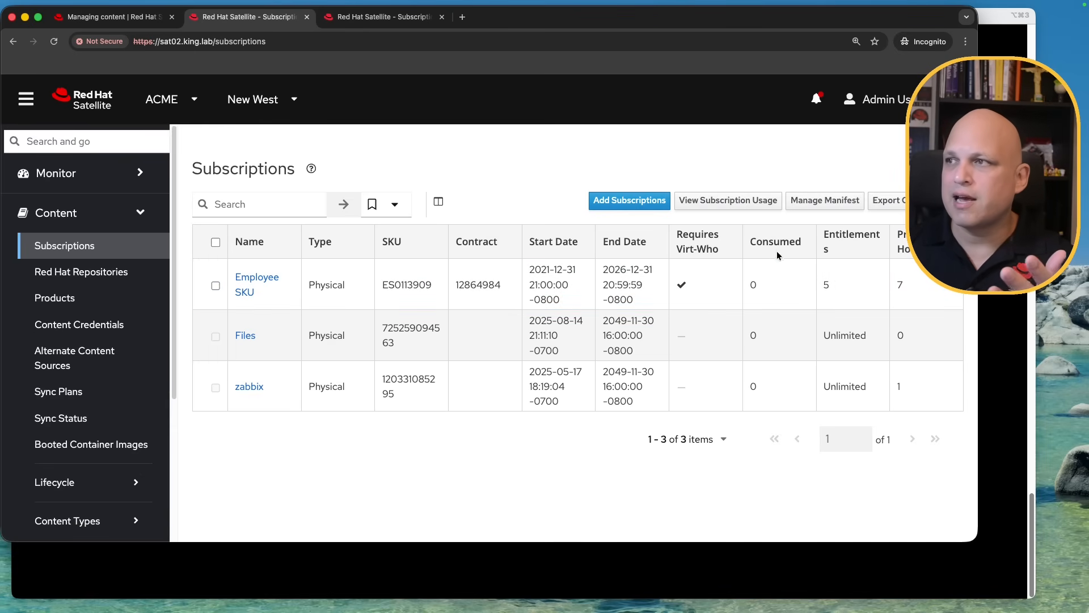
{"action": "left_click", "coordinate": [826, 205]}
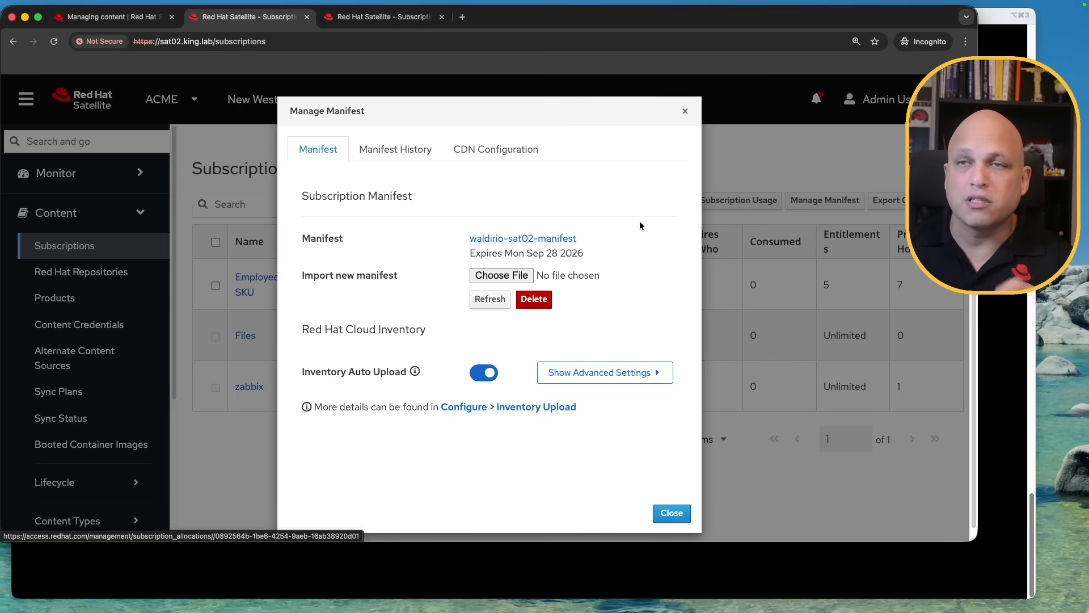
{"action": "left_click", "coordinate": [686, 111]}
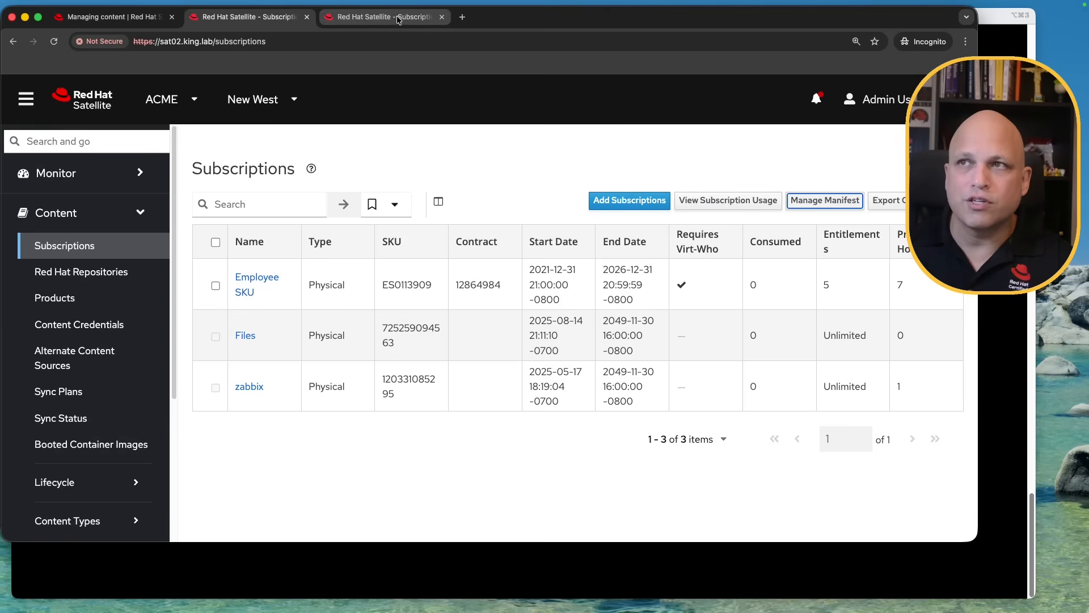
Check sat03's imported manifest and its SSL unknown-CA error, then bring the terminal forward
{"action": "left_click", "coordinate": [400, 18]}
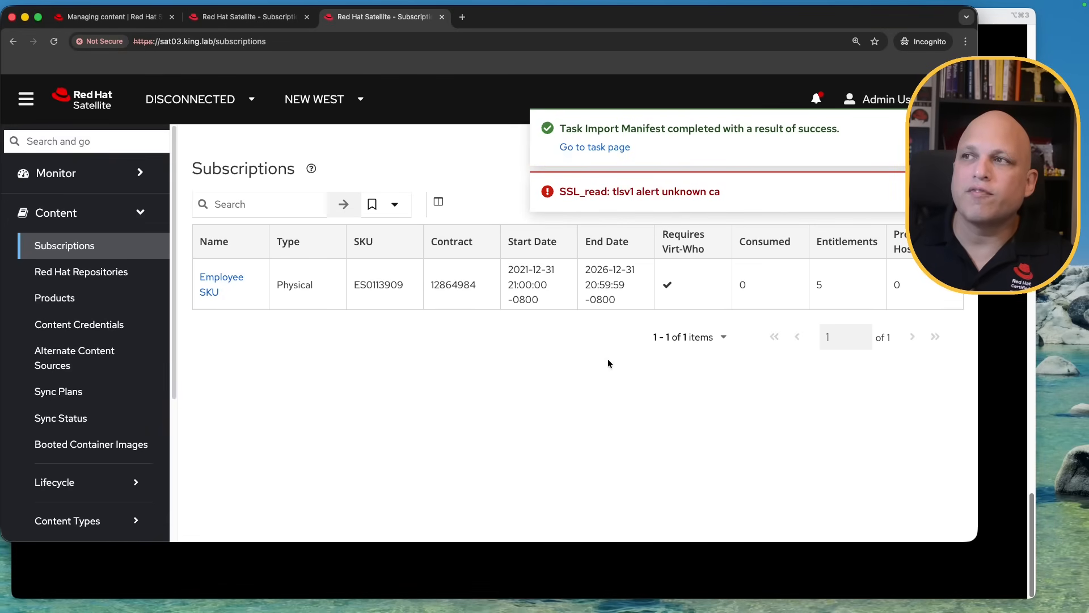
{"action": "left_click_drag", "start_coordinate": [585, 194], "coordinate": [723, 202]}
{"action": "left_click", "coordinate": [620, 434]}
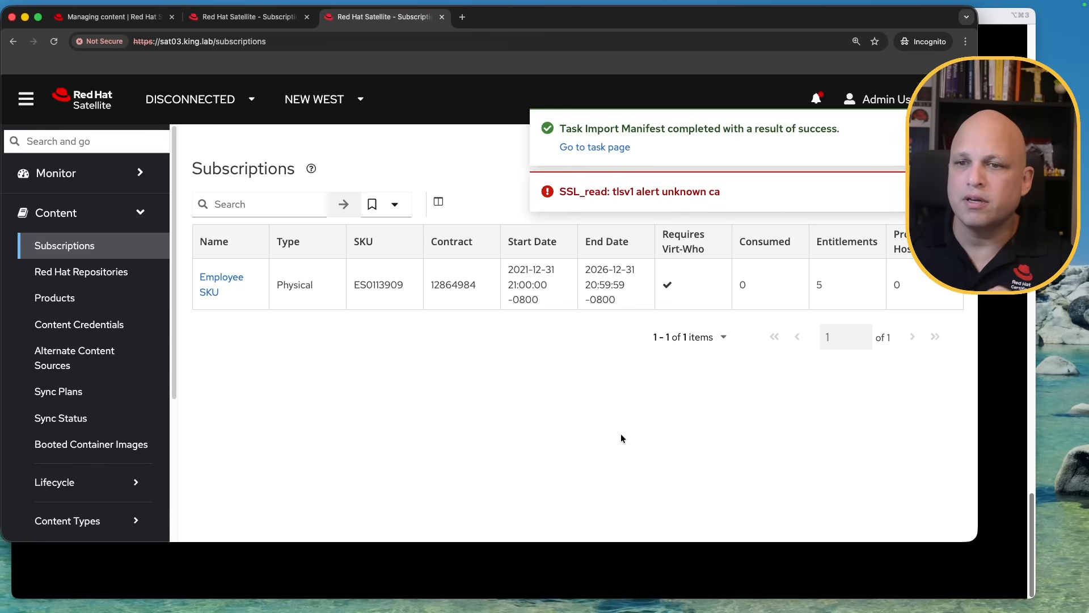
{"action": "left_click", "coordinate": [638, 555]}
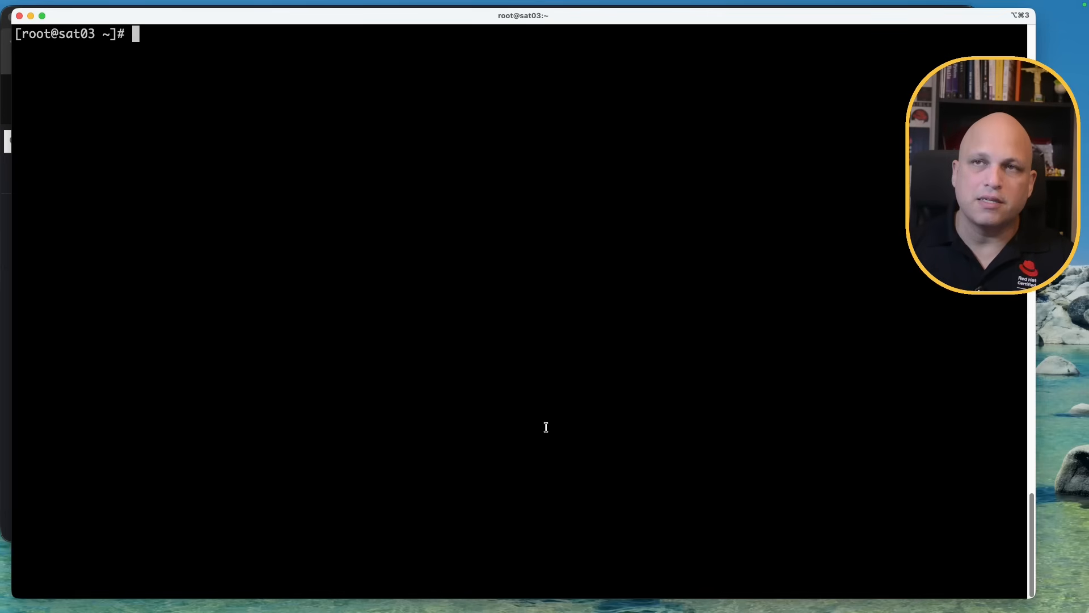
Run cat /etc/hosts to show subscription.rhsm.redhat.com and cdn.redhat.com mapped to 127.0.0.1
{"action": "type", "text": "cat /etc/"}
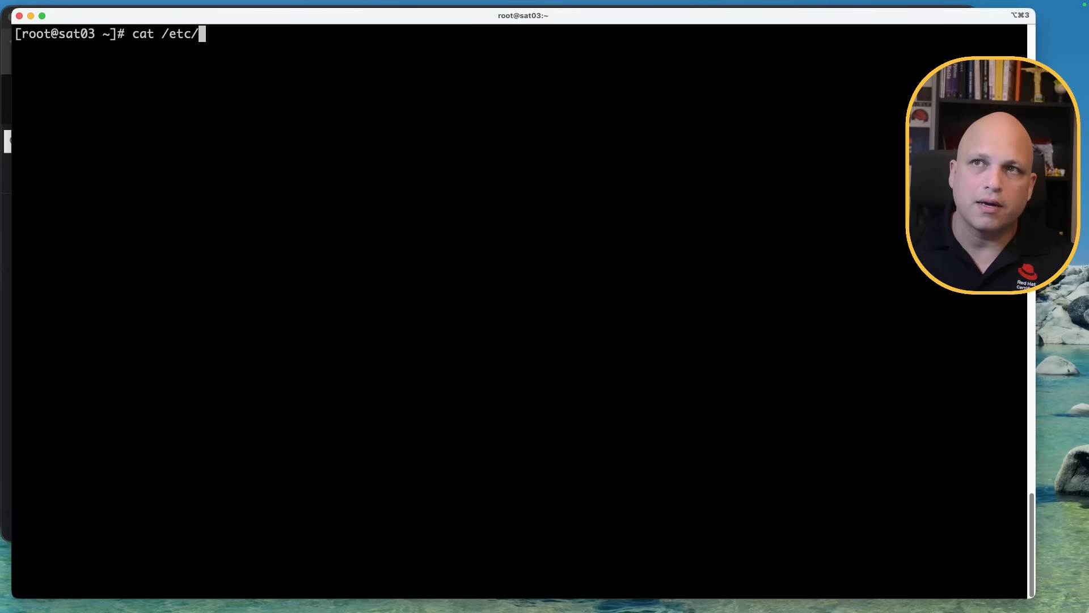
{"action": "type", "text": "hosts"}
{"action": "key", "text": "Return"}
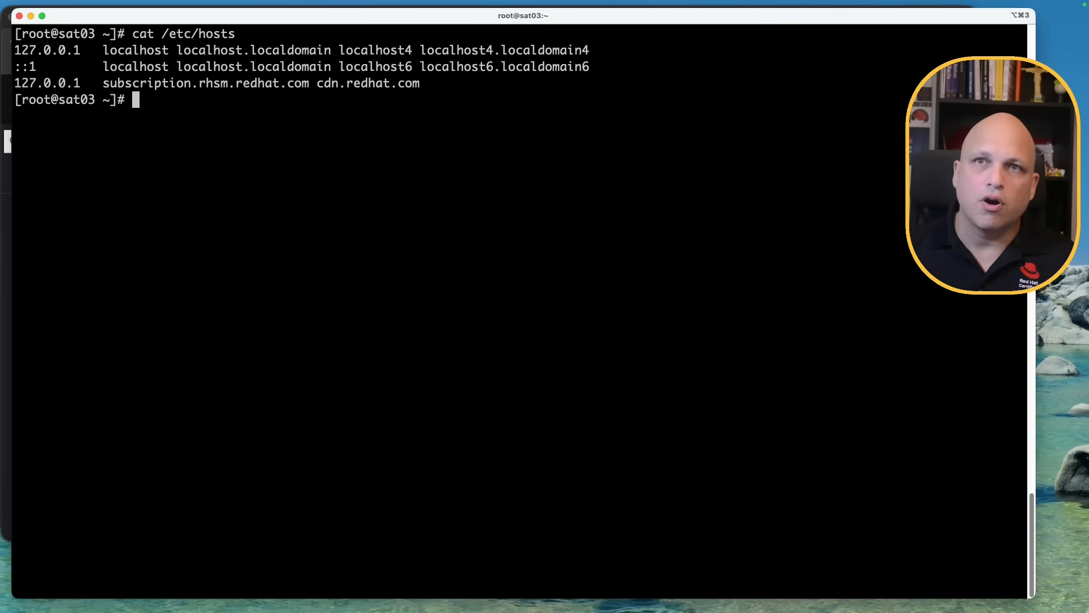
{"action": "double_click", "coordinate": [238, 82]}
{"action": "double_click", "coordinate": [368, 82]}
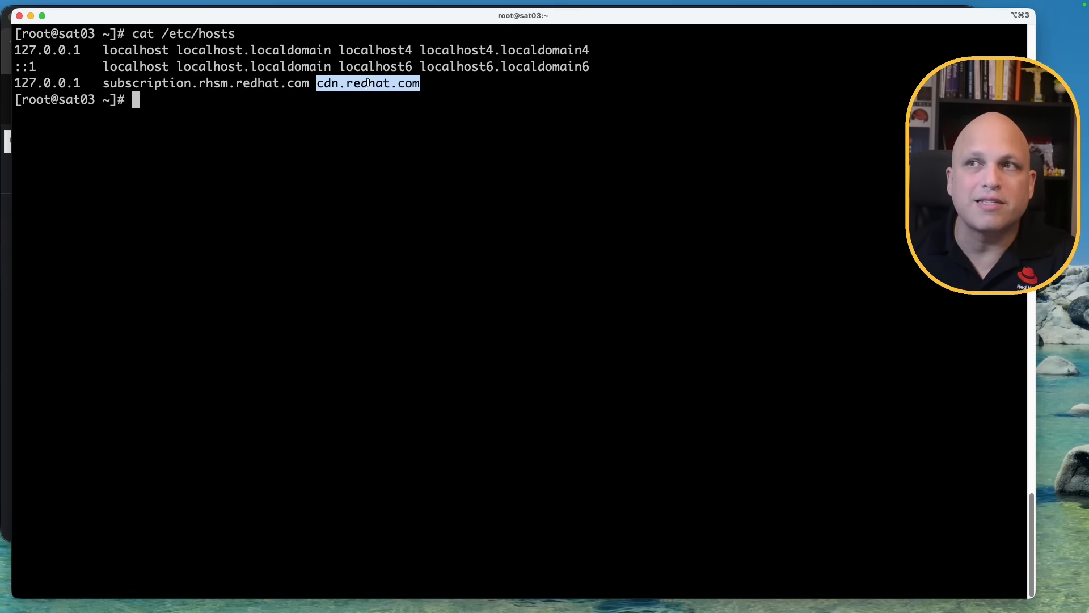
{"action": "double_click", "coordinate": [66, 82]}
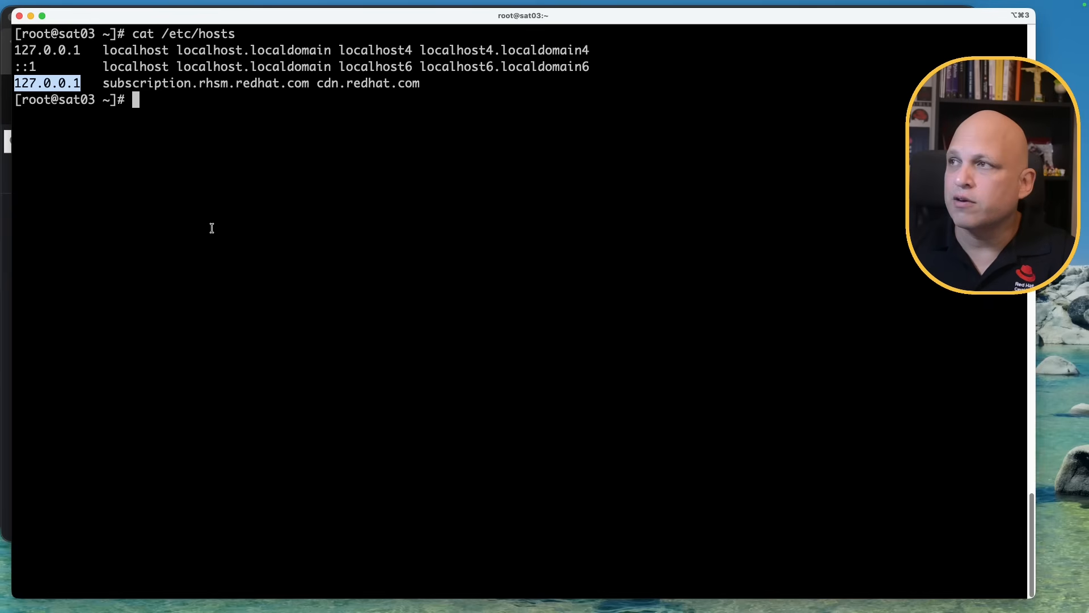
{"action": "left_click", "coordinate": [9, 542]}
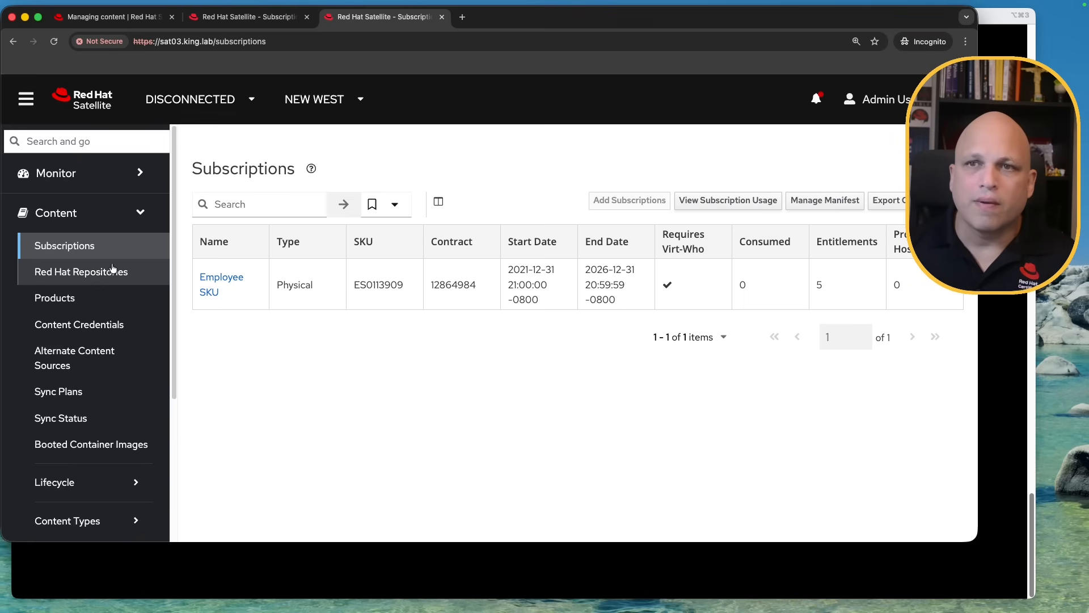
Try enabling the s390x CodeReady Builder repository, which fails with SSL, then open Manage Manifest
{"action": "left_click", "coordinate": [96, 276]}
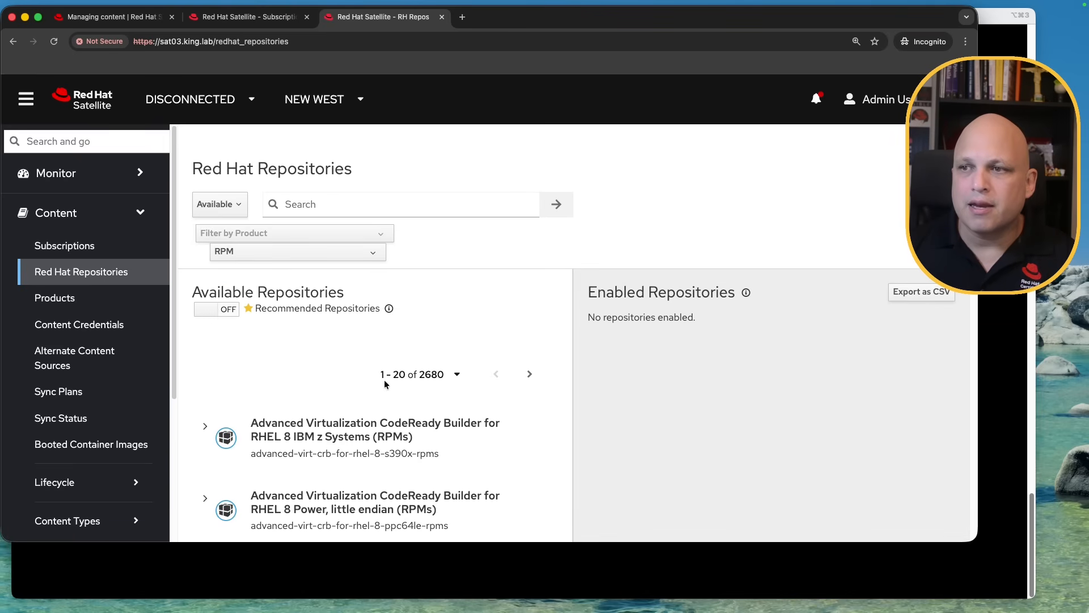
{"action": "scroll", "coordinate": [384, 375], "scroll_direction": "down", "scroll_amount": 3}
{"action": "left_click", "coordinate": [206, 341]}
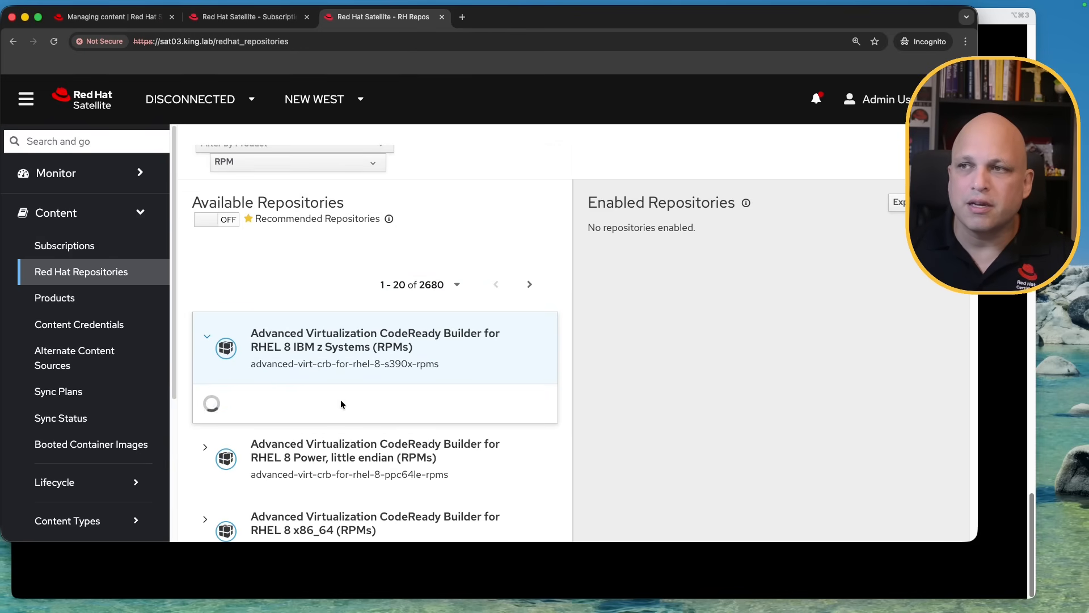
{"action": "left_click", "coordinate": [523, 421]}
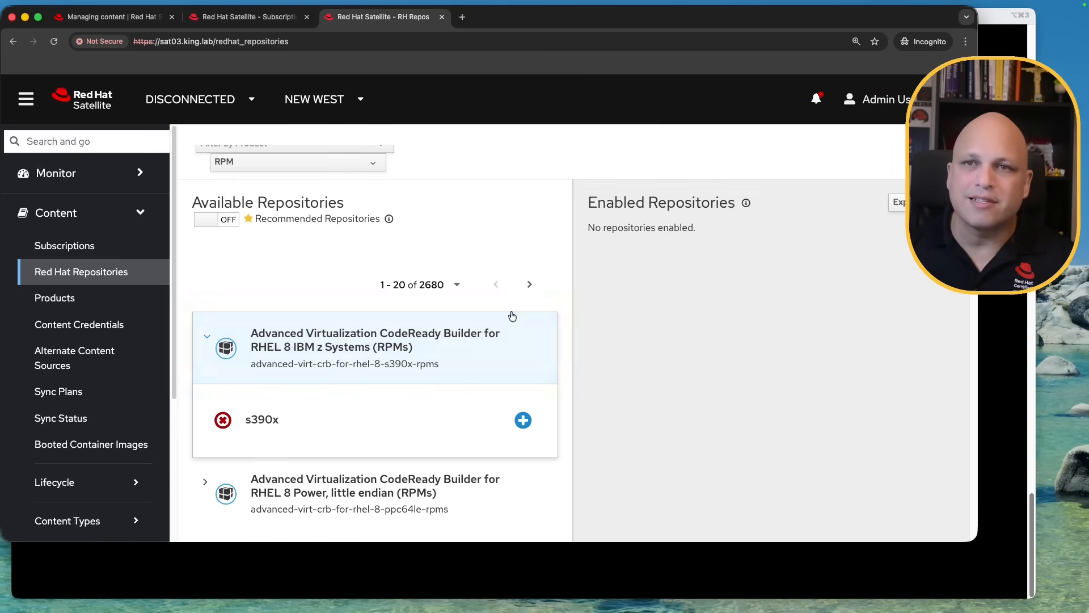
{"action": "left_click", "coordinate": [102, 250]}
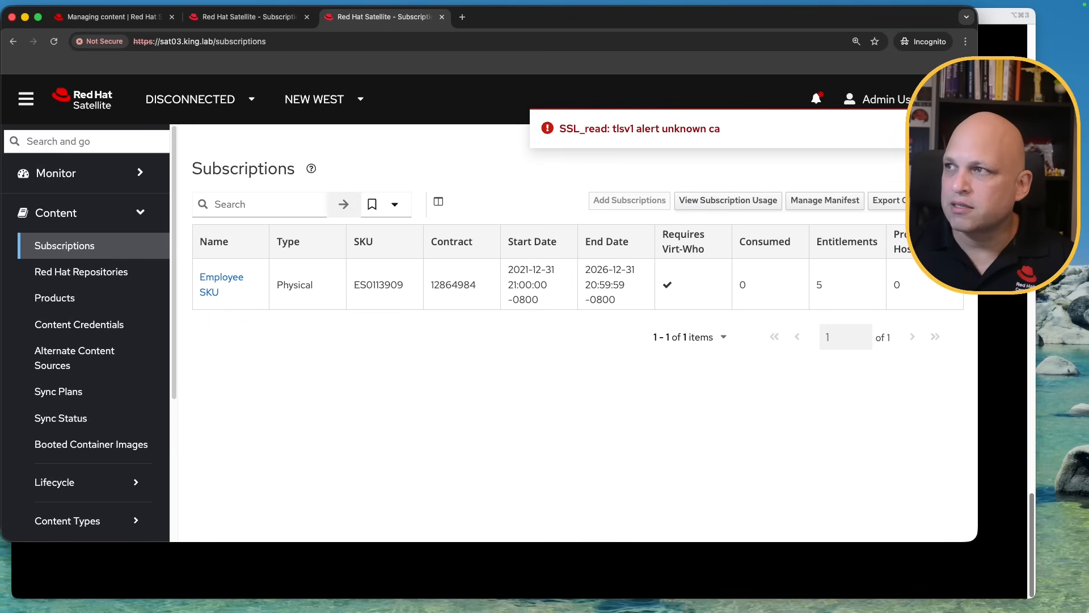
{"action": "left_click", "coordinate": [820, 203]}
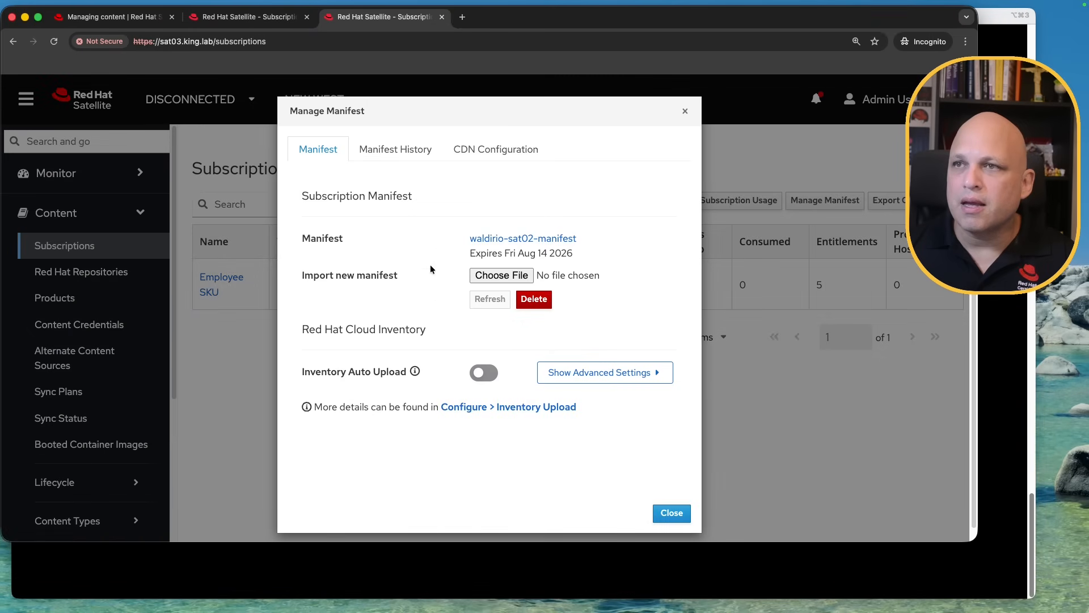
{"action": "left_click", "coordinate": [508, 152]}
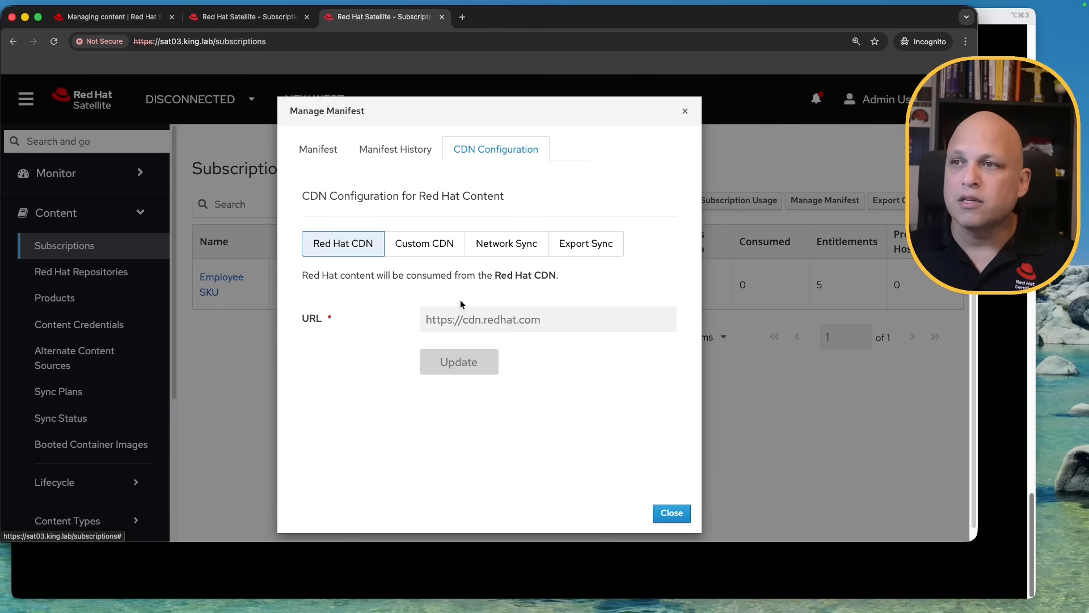
{"action": "left_click", "coordinate": [442, 247]}
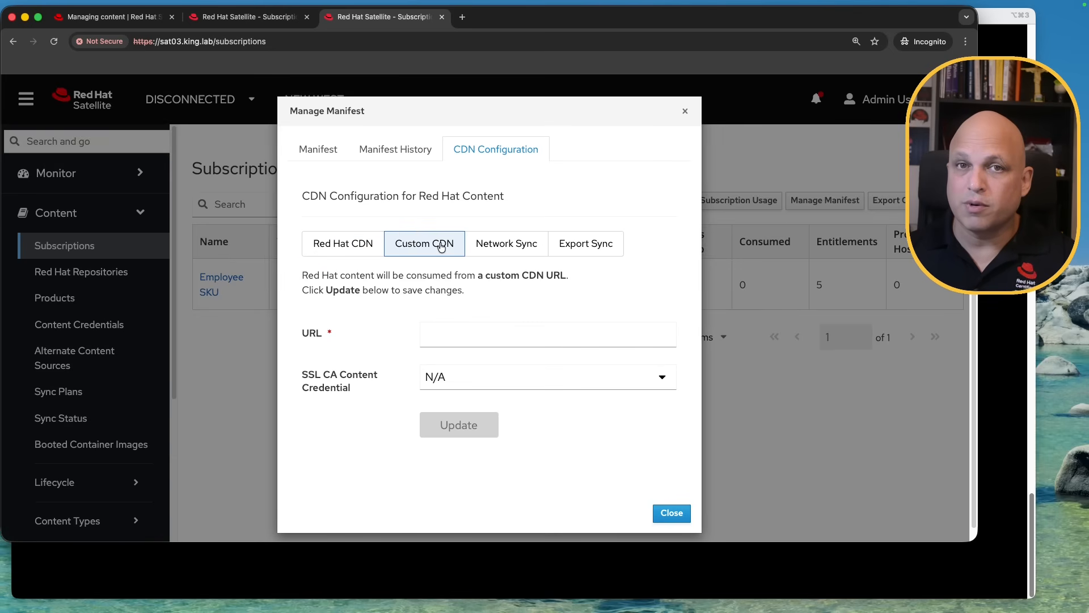
{"action": "left_click", "coordinate": [524, 257]}
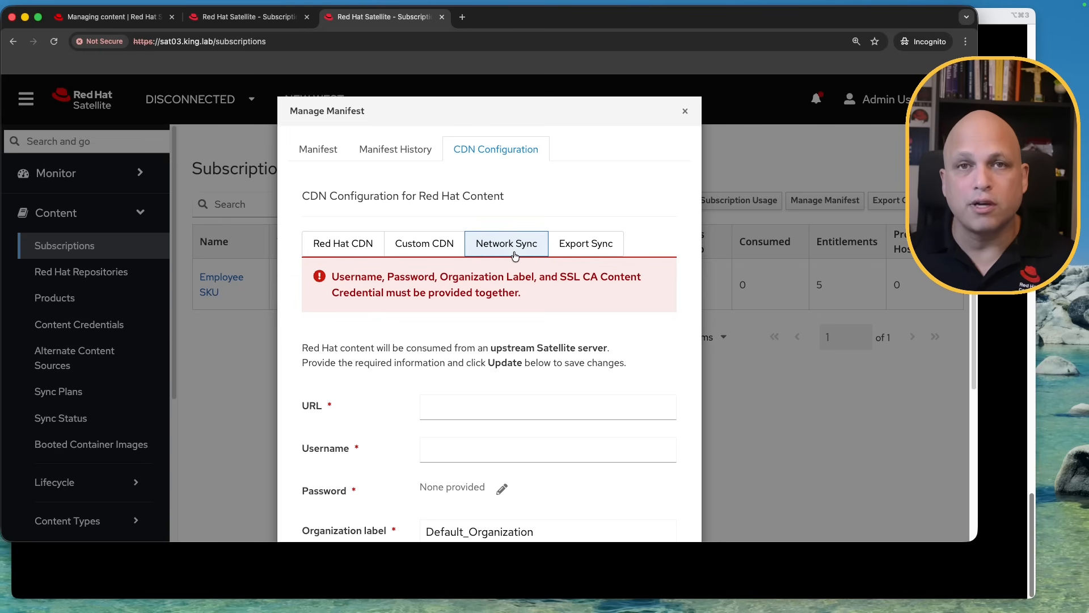
{"action": "scroll", "coordinate": [478, 301], "scroll_direction": "down", "scroll_amount": 4}
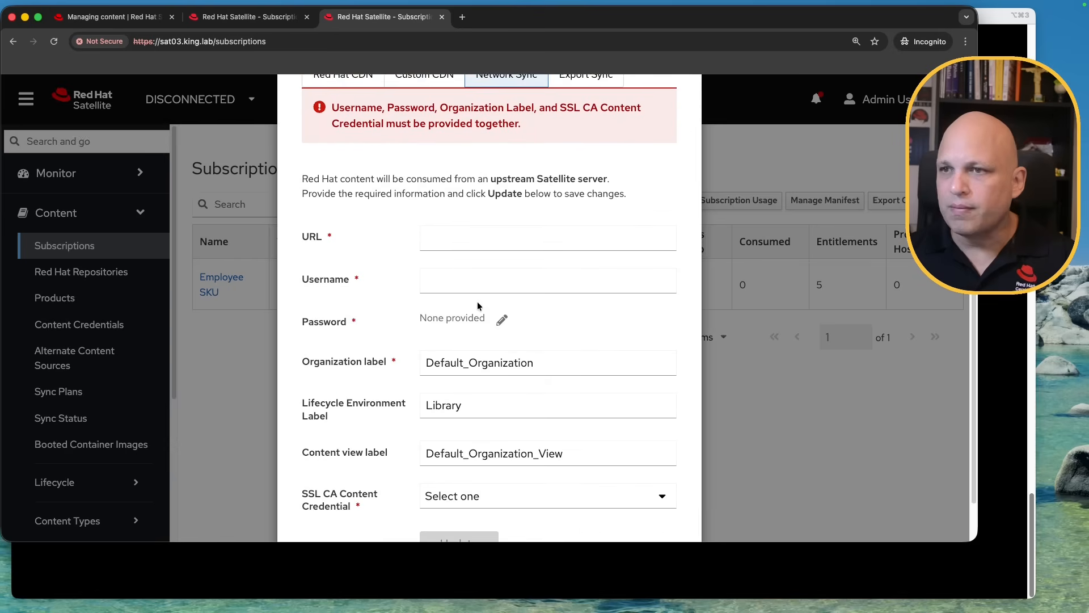
{"action": "left_click", "coordinate": [274, 21]}
{"action": "left_click", "coordinate": [214, 41]}
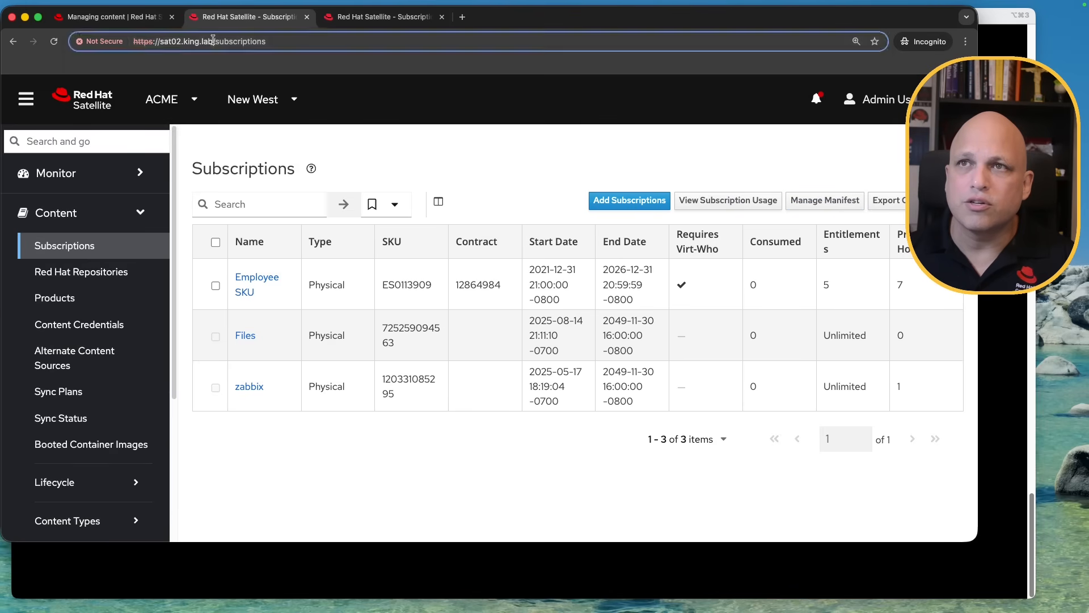
{"action": "left_click", "coordinate": [214, 41]}
{"action": "left_click_drag", "start_coordinate": [211, 41], "coordinate": [130, 41]}
{"action": "key", "text": "super+c"}
{"action": "left_click", "coordinate": [387, 18]}
{"action": "left_click", "coordinate": [450, 217]}
{"action": "key", "text": "super+v"}
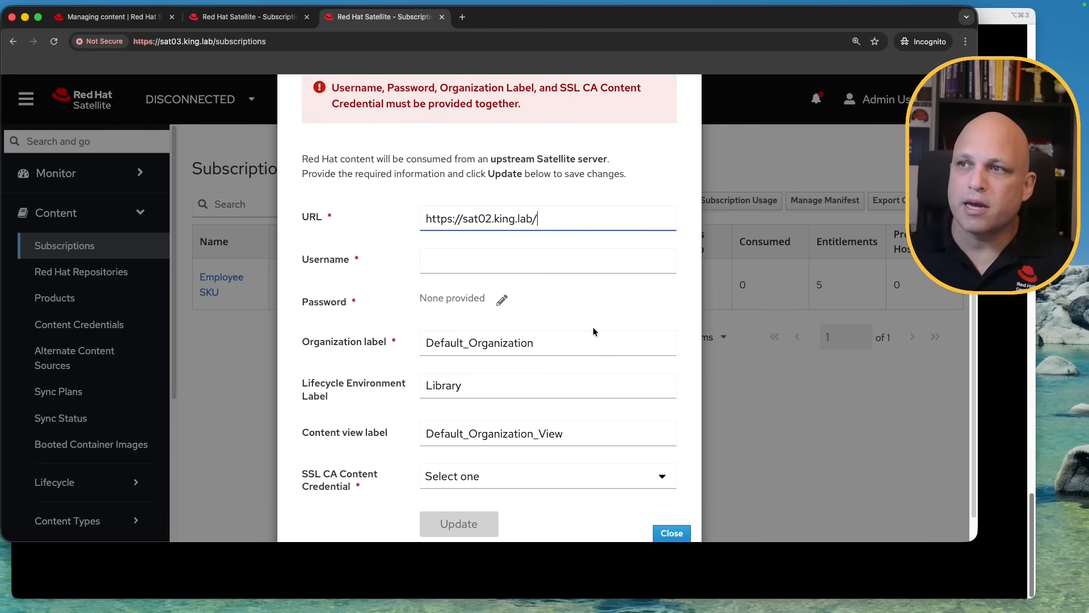
{"action": "key", "text": "BackSpace"}
Enter upstream username admin and the account password
{"action": "left_click", "coordinate": [513, 256]}
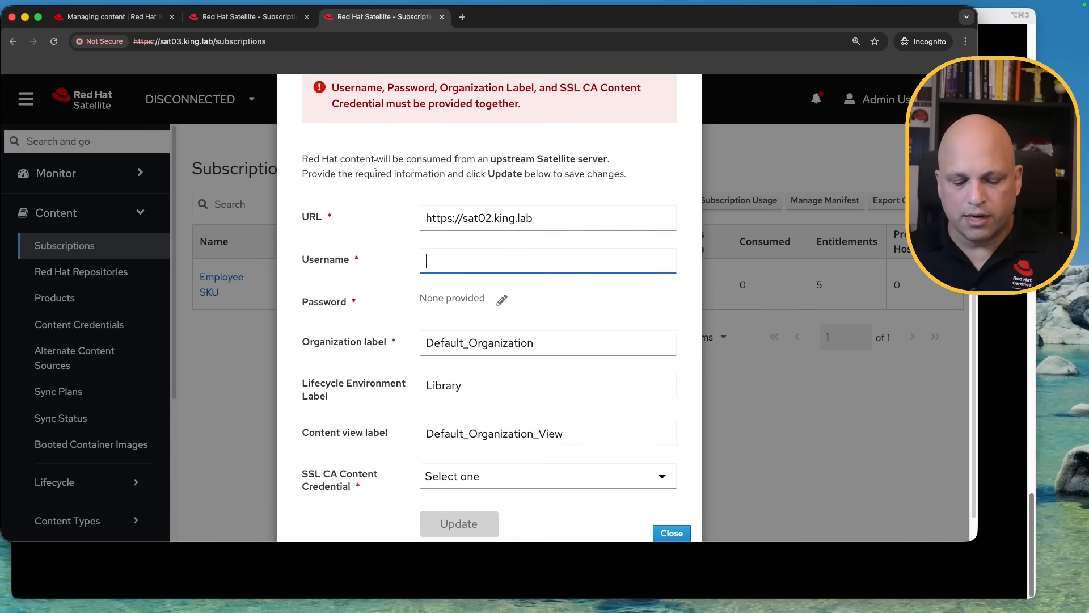
{"action": "type", "text": "admin"}
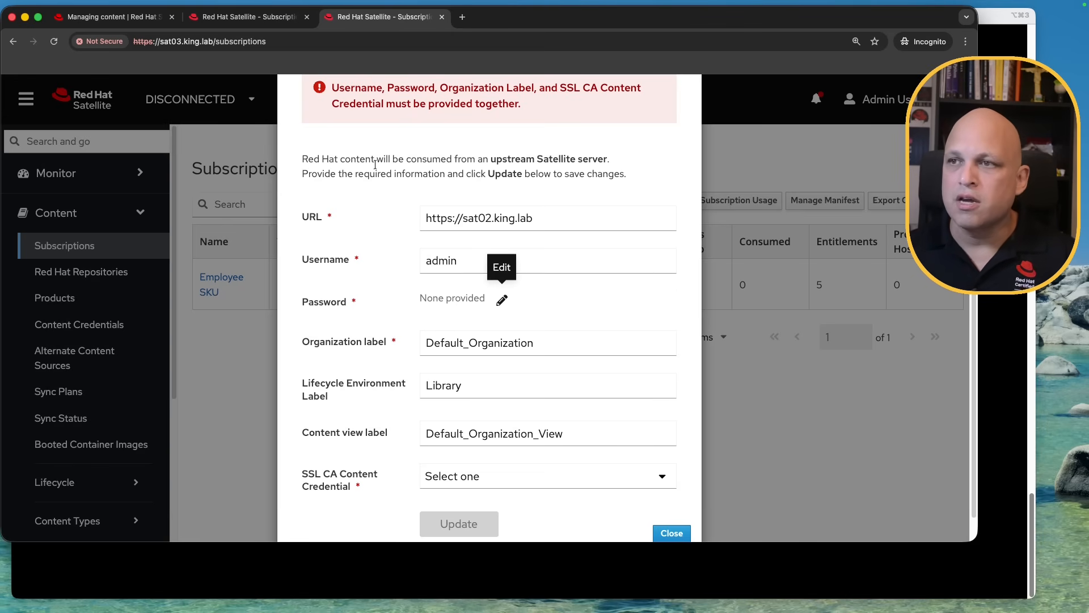
{"action": "left_click", "coordinate": [497, 305]}
{"action": "left_click", "coordinate": [491, 303]}
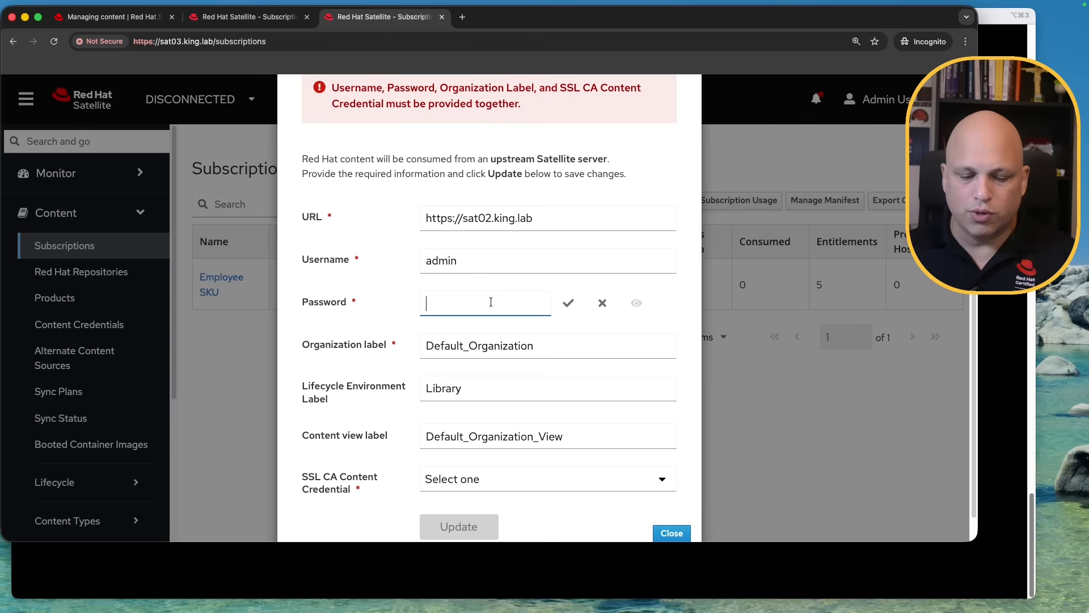
{"action": "type", "text": "redhat123"}
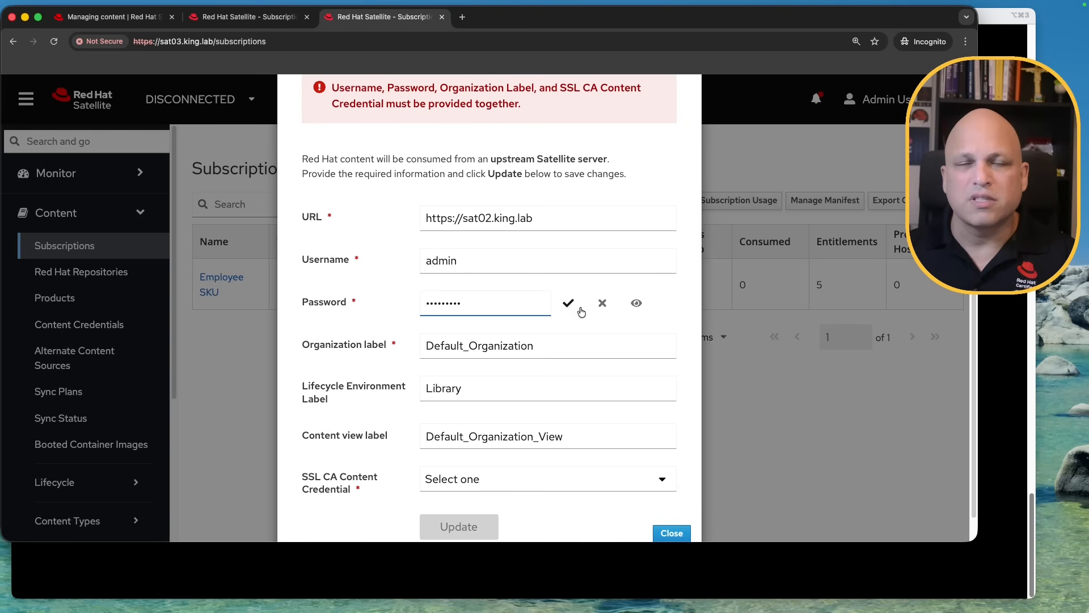
{"action": "left_click", "coordinate": [568, 304]}
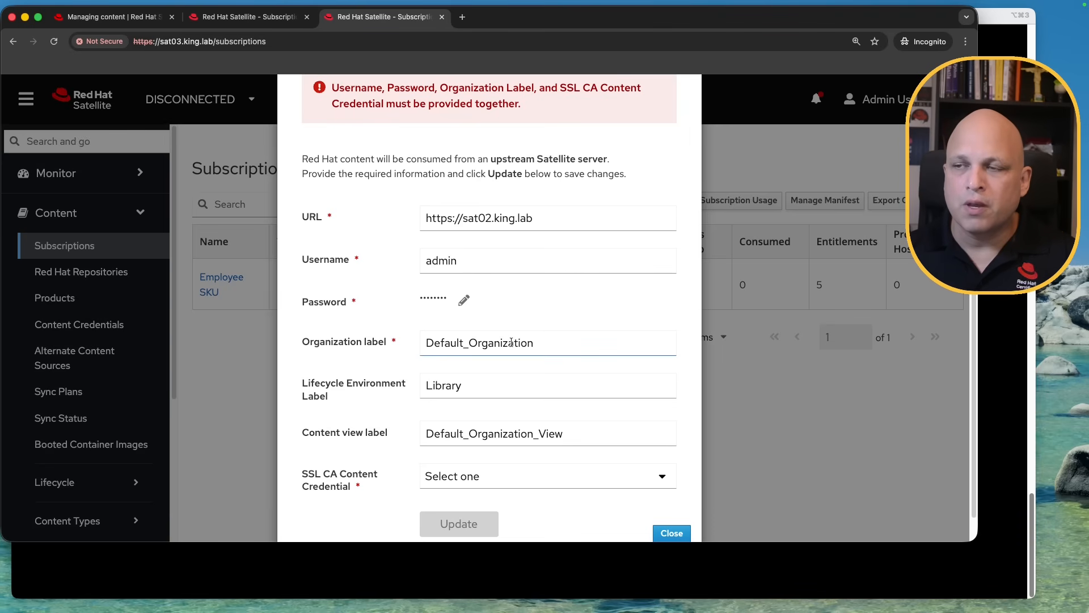
{"action": "left_click", "coordinate": [248, 18]}
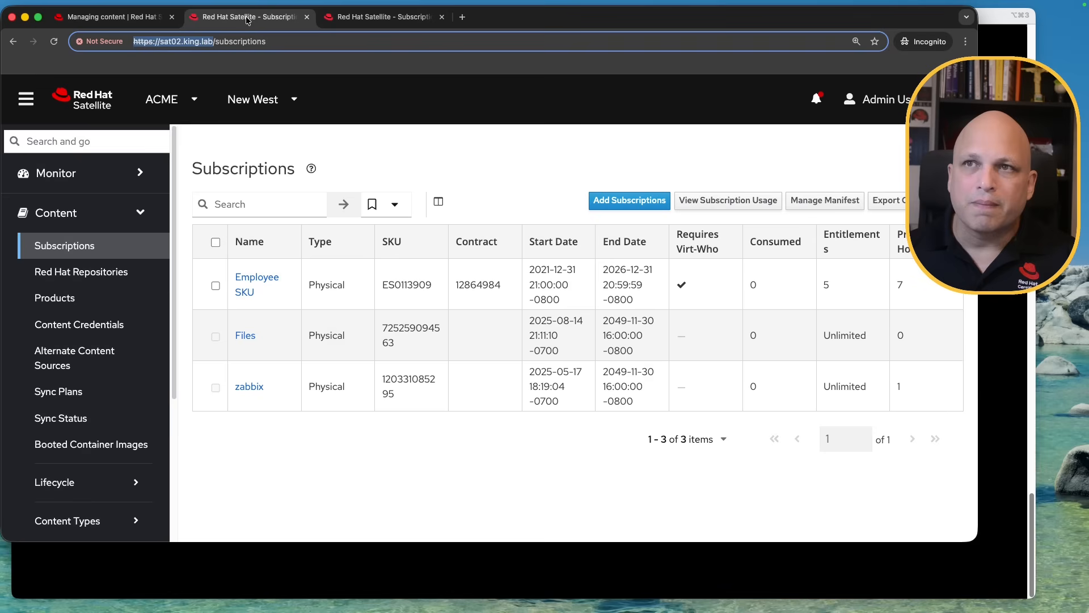
Check sat02's organization list and fully expanded Sync Status, then return to sat03's upstream form
{"action": "left_click", "coordinate": [193, 101]}
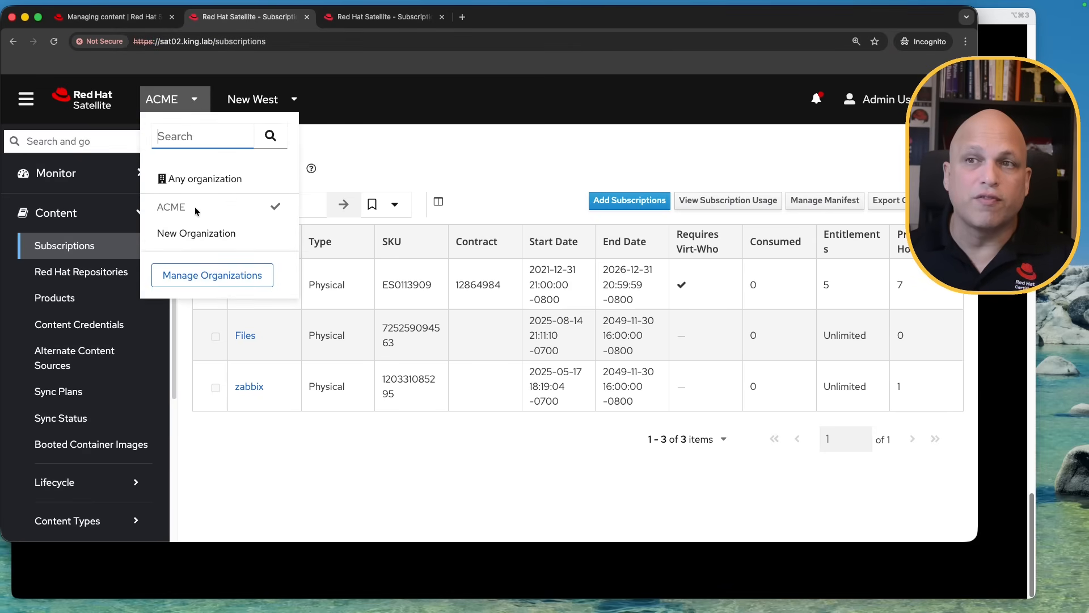
{"action": "left_click", "coordinate": [521, 153]}
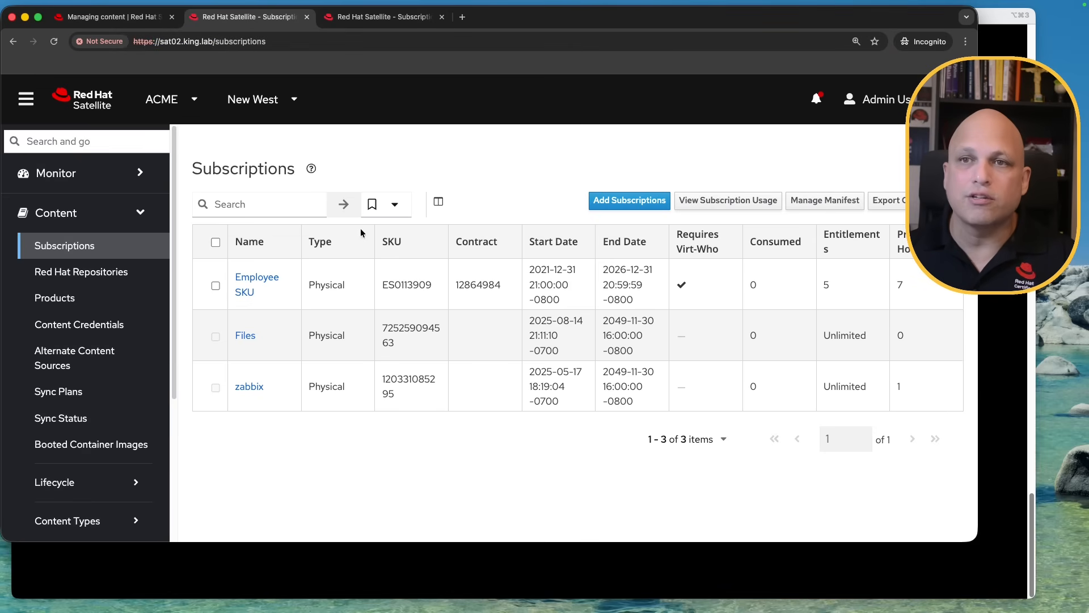
{"action": "left_click", "coordinate": [182, 101]}
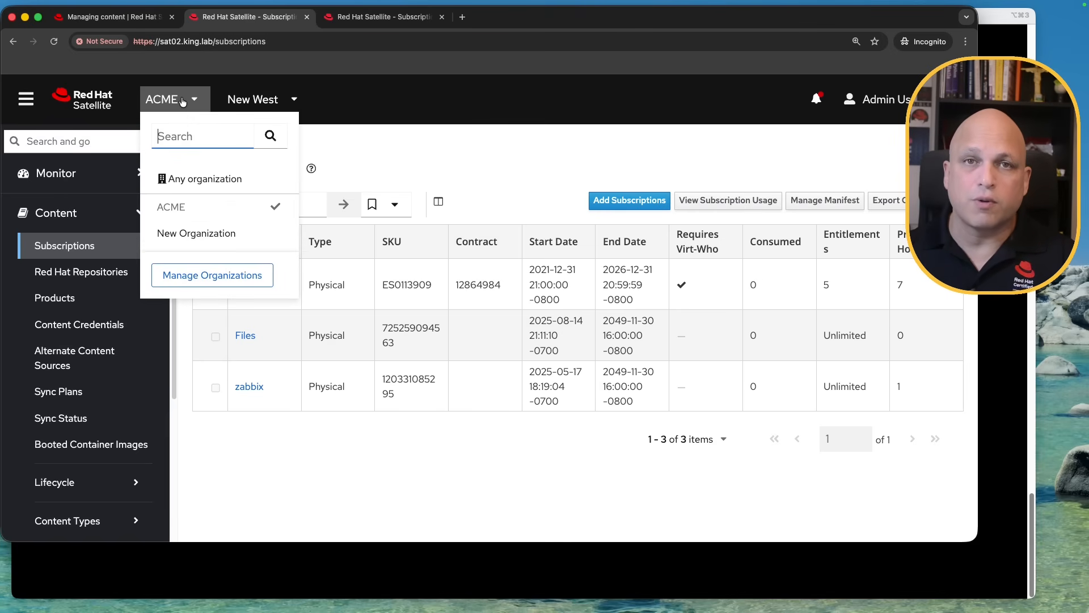
{"action": "left_click", "coordinate": [506, 130]}
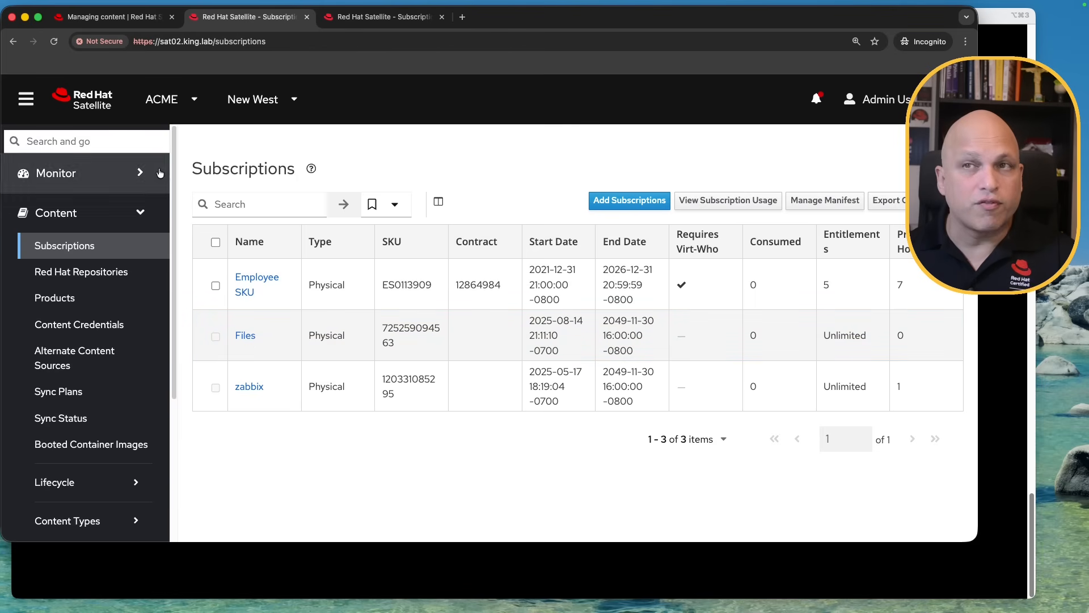
{"action": "left_click", "coordinate": [97, 420]}
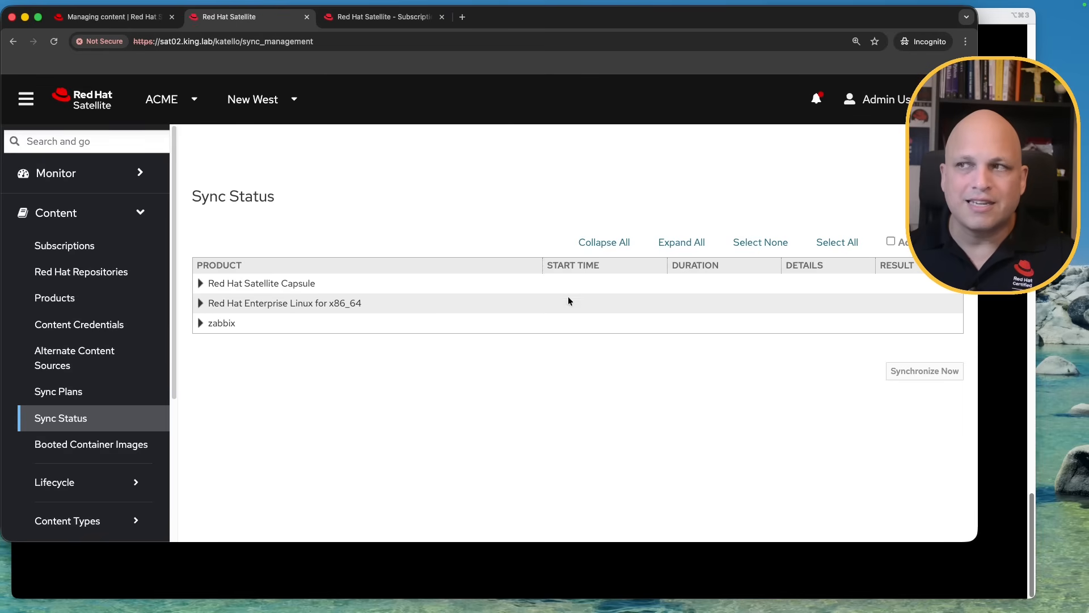
{"action": "left_click", "coordinate": [693, 241]}
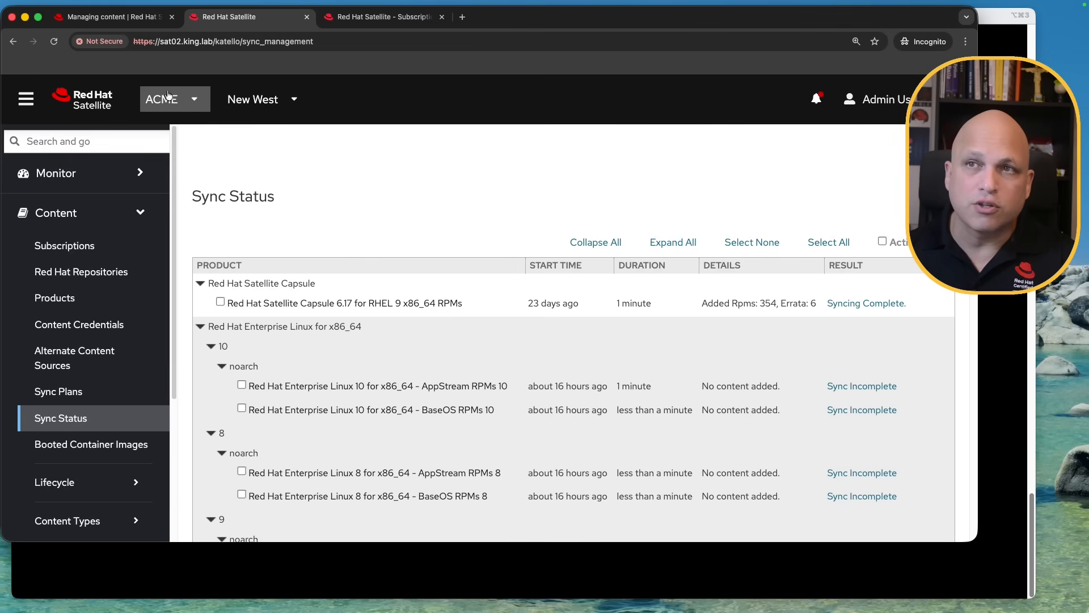
{"action": "left_click", "coordinate": [382, 17]}
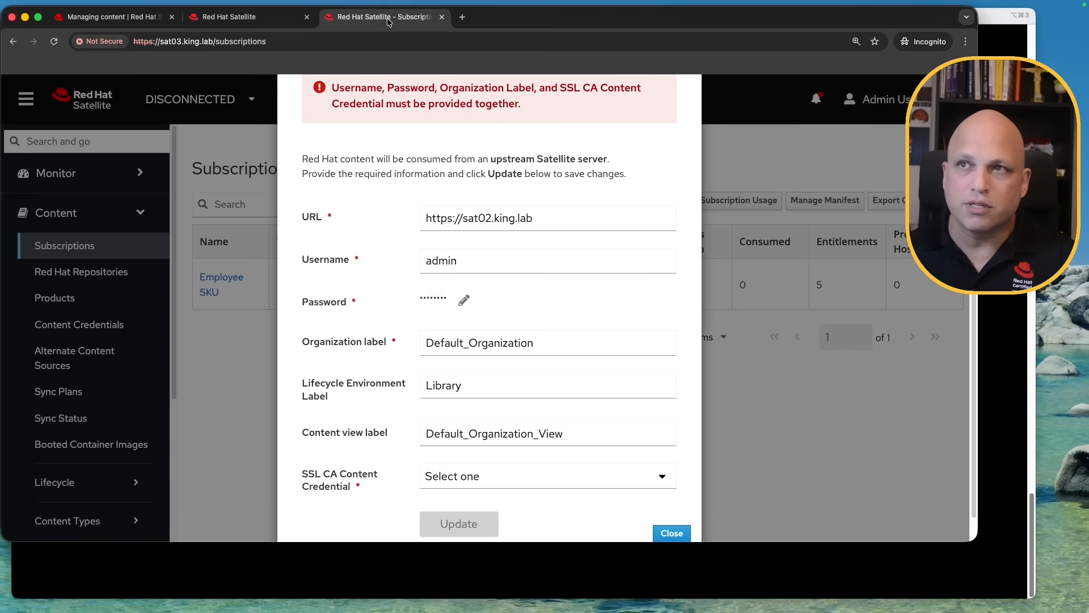
Set the organization label to ACME and look up sat02's lifecycle environment paths
{"action": "double_click", "coordinate": [547, 342]}
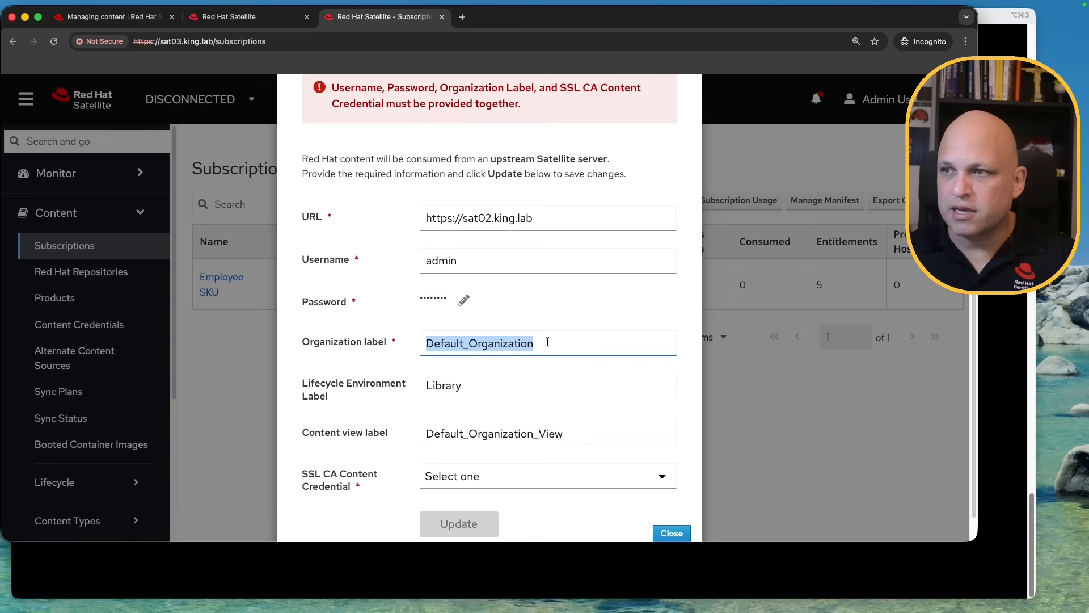
{"action": "type", "text": "ACME"}
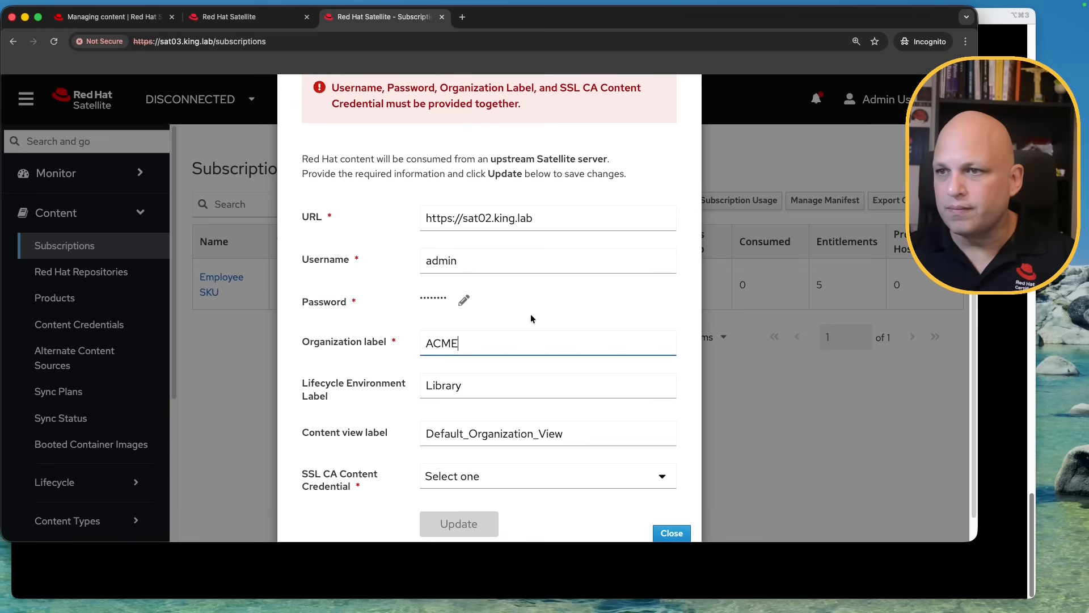
{"action": "scroll", "coordinate": [531, 319], "scroll_direction": "down", "scroll_amount": 2}
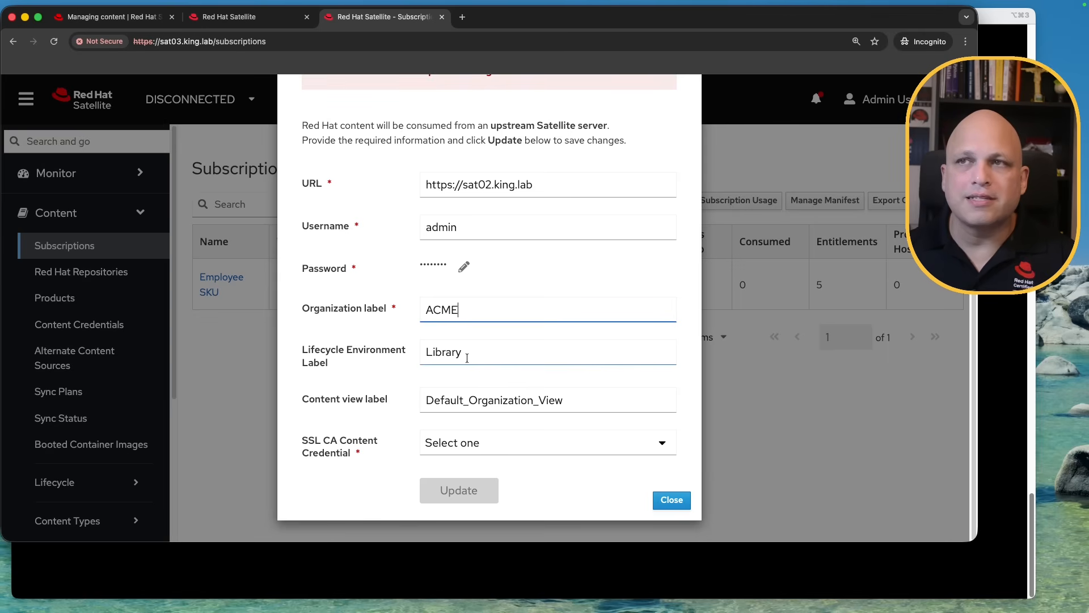
{"action": "left_click", "coordinate": [260, 18]}
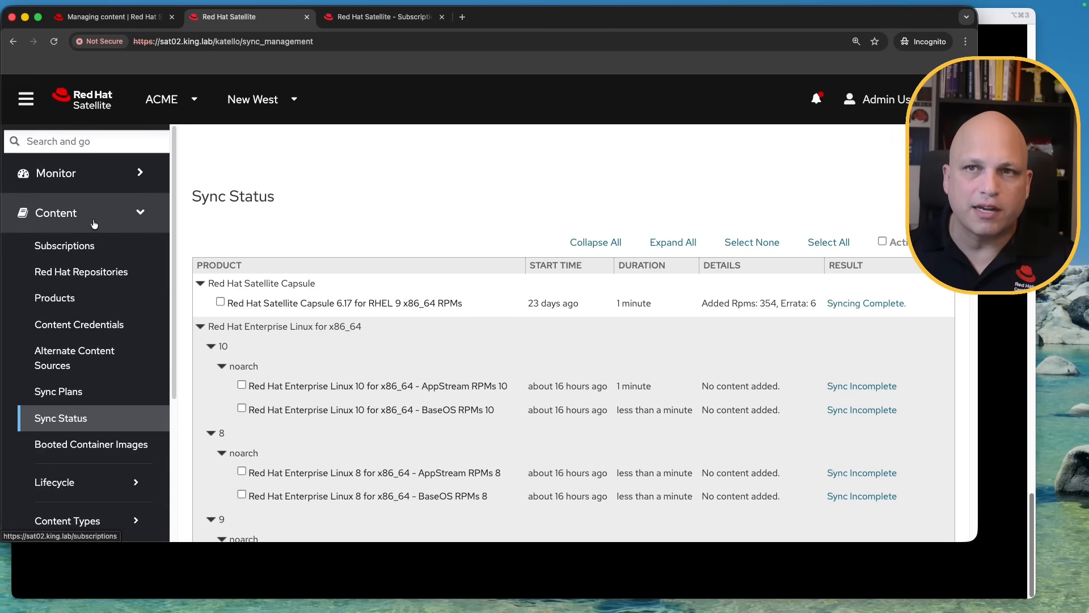
{"action": "left_click", "coordinate": [81, 487]}
{"action": "left_click", "coordinate": [84, 509]}
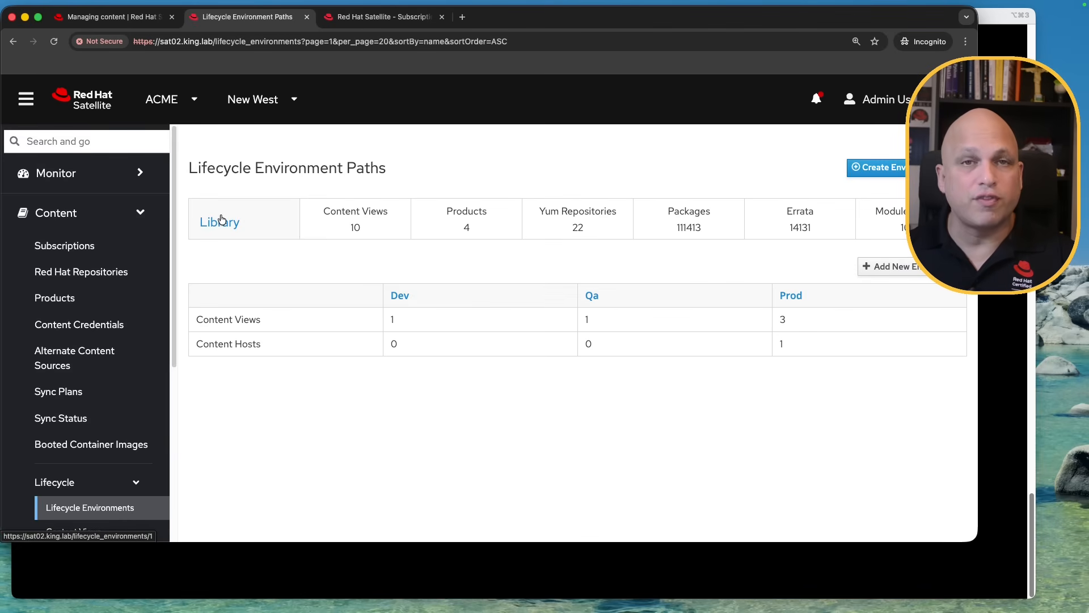
Confirm Library as the lifecycle environment label and find no SSL CA credentials available
{"action": "left_click", "coordinate": [399, 21]}
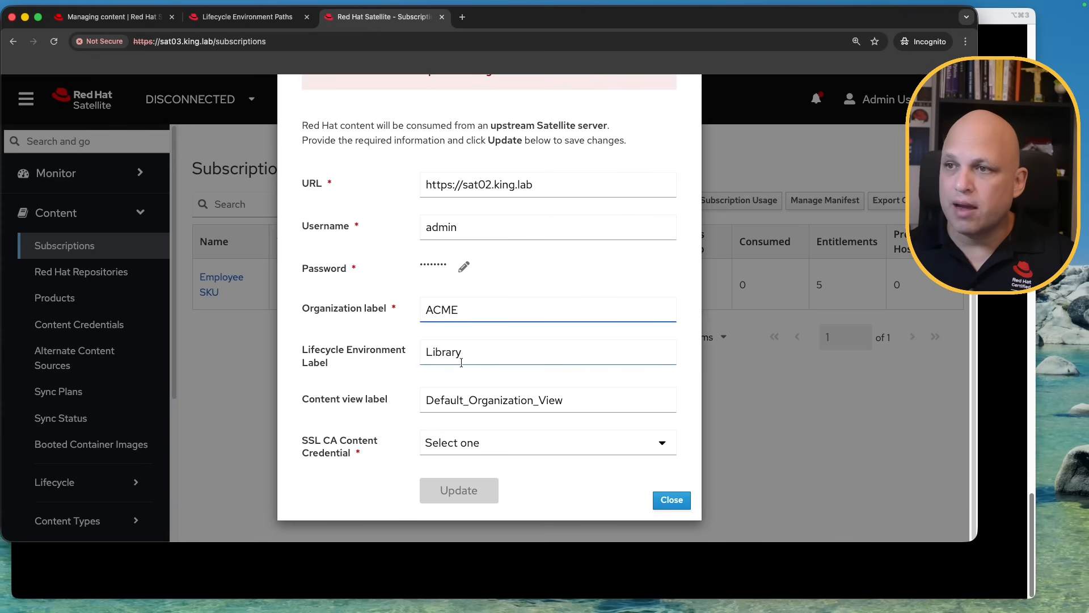
{"action": "left_click", "coordinate": [485, 354]}
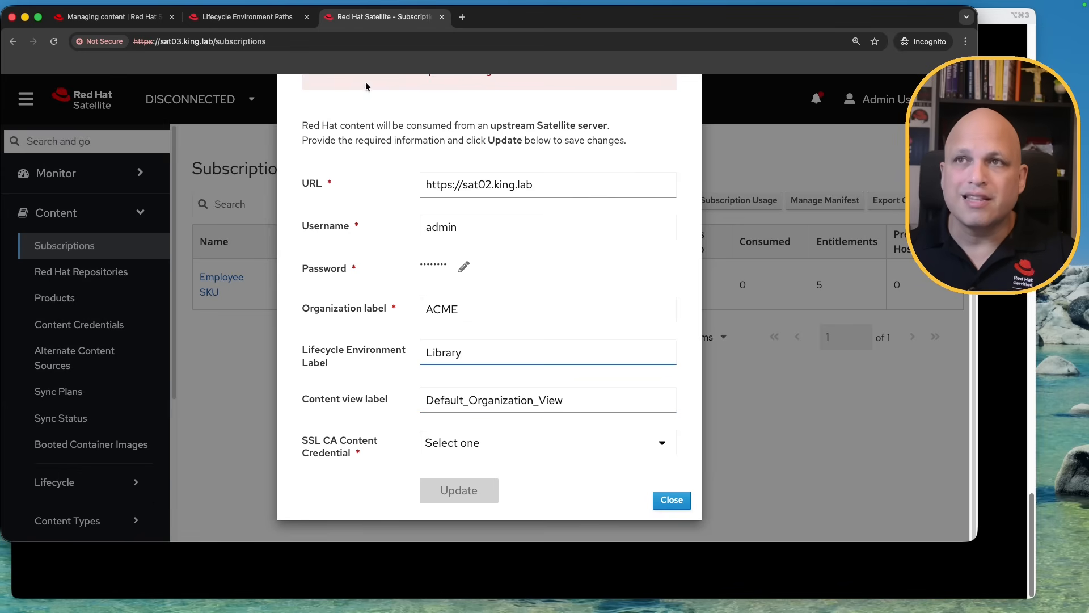
{"action": "left_click", "coordinate": [245, 16]}
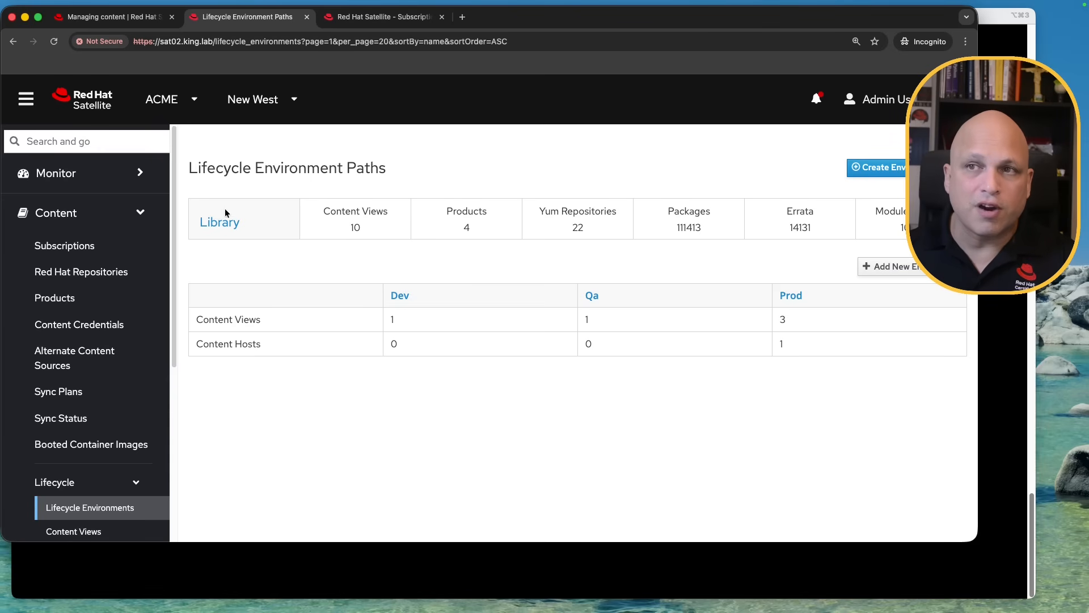
{"action": "left_click", "coordinate": [383, 17]}
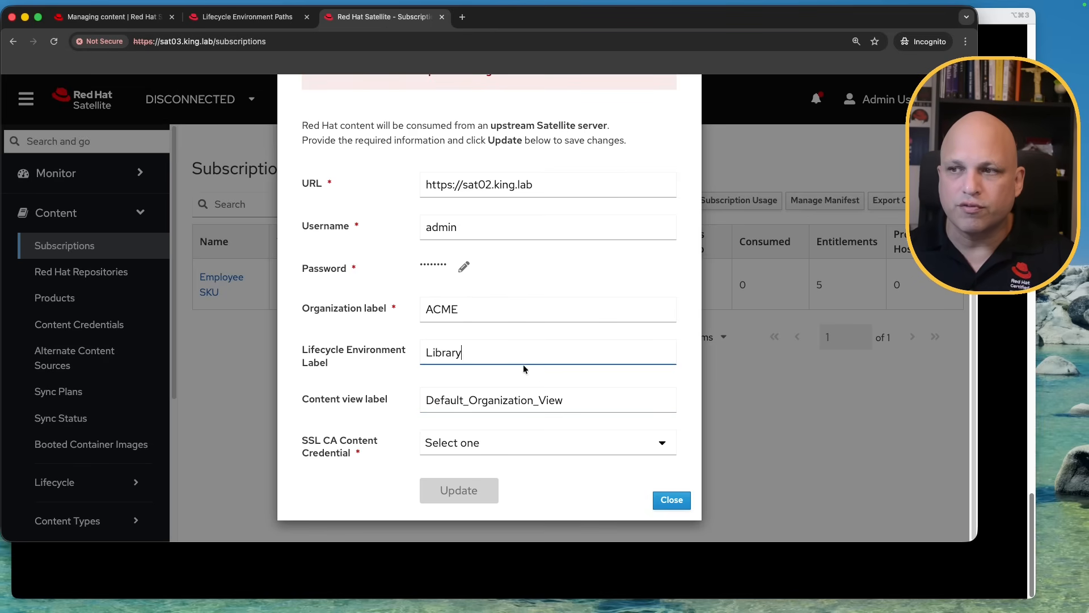
{"action": "left_click", "coordinate": [663, 444]}
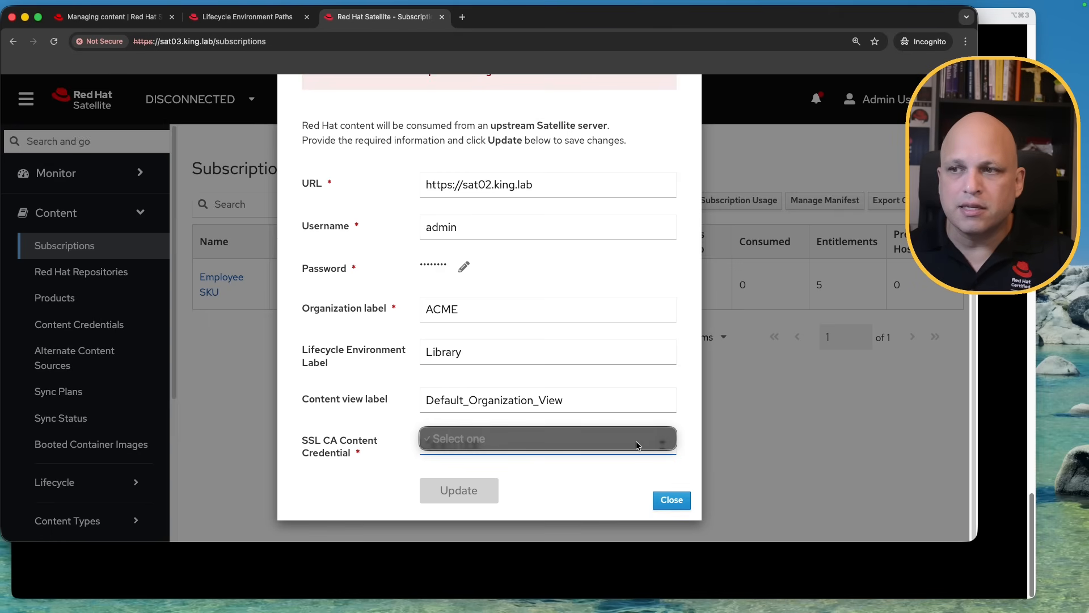
{"action": "left_click", "coordinate": [685, 434]}
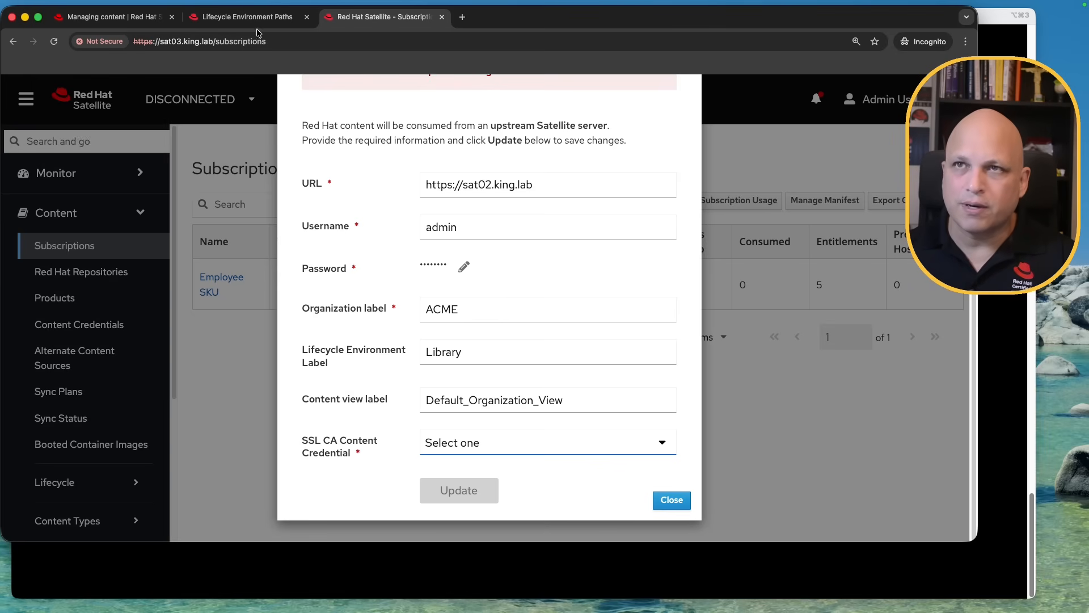
{"action": "left_click", "coordinate": [108, 17]}
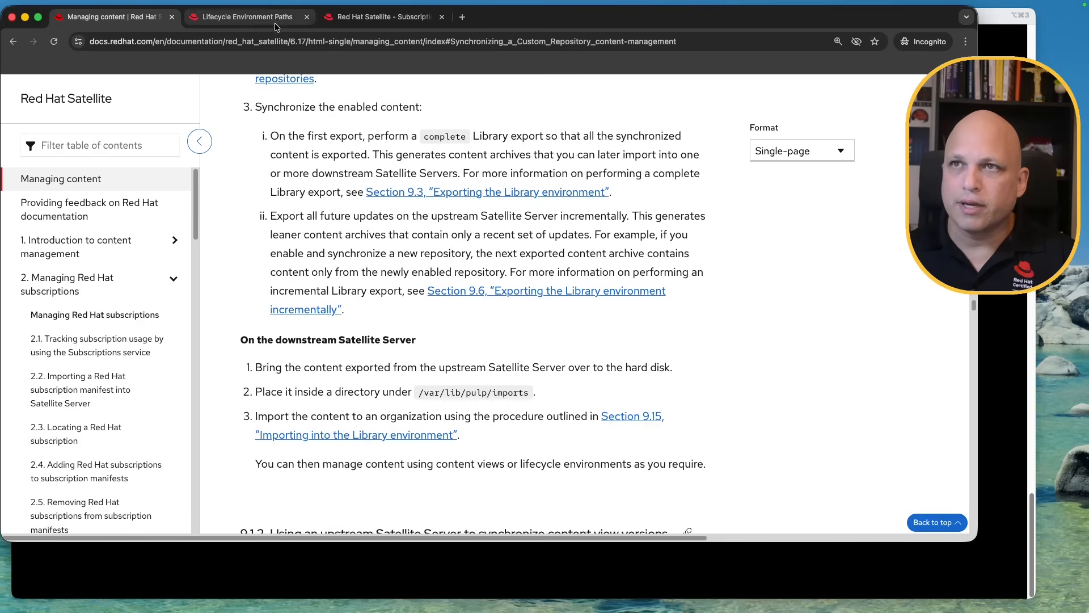
{"action": "left_click", "coordinate": [247, 17]}
{"action": "left_click", "coordinate": [204, 42]}
{"action": "left_click", "coordinate": [178, 42]}
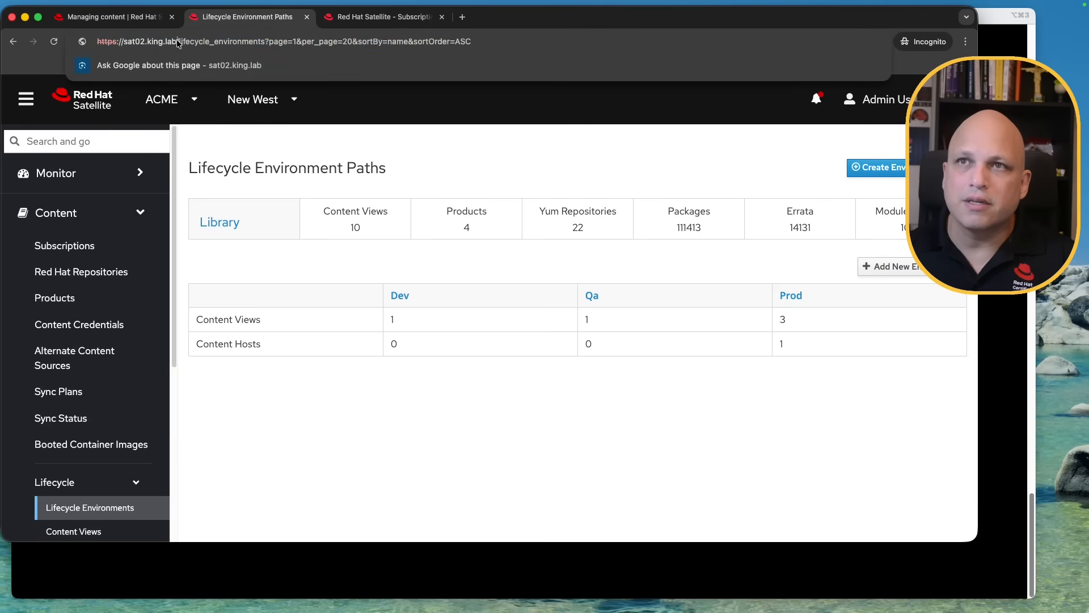
{"action": "left_click_drag", "start_coordinate": [177, 41], "coordinate": [79, 43]}
{"action": "key", "text": "super+c"}
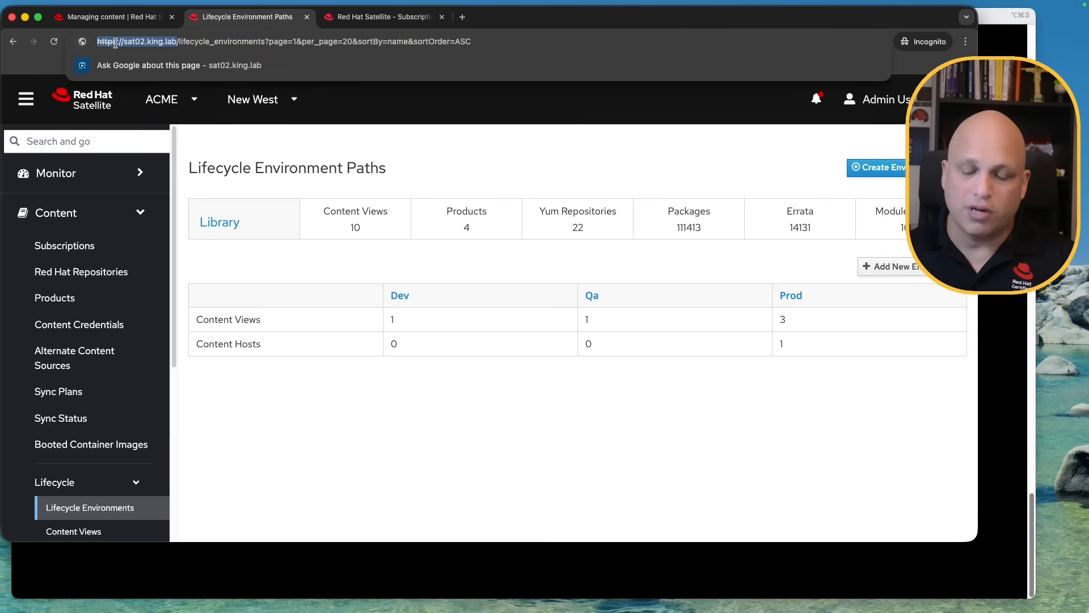
{"action": "left_click", "coordinate": [462, 16]}
{"action": "left_click_drag", "start_coordinate": [498, 19], "coordinate": [346, 27]}
{"action": "key", "text": "super+v"}
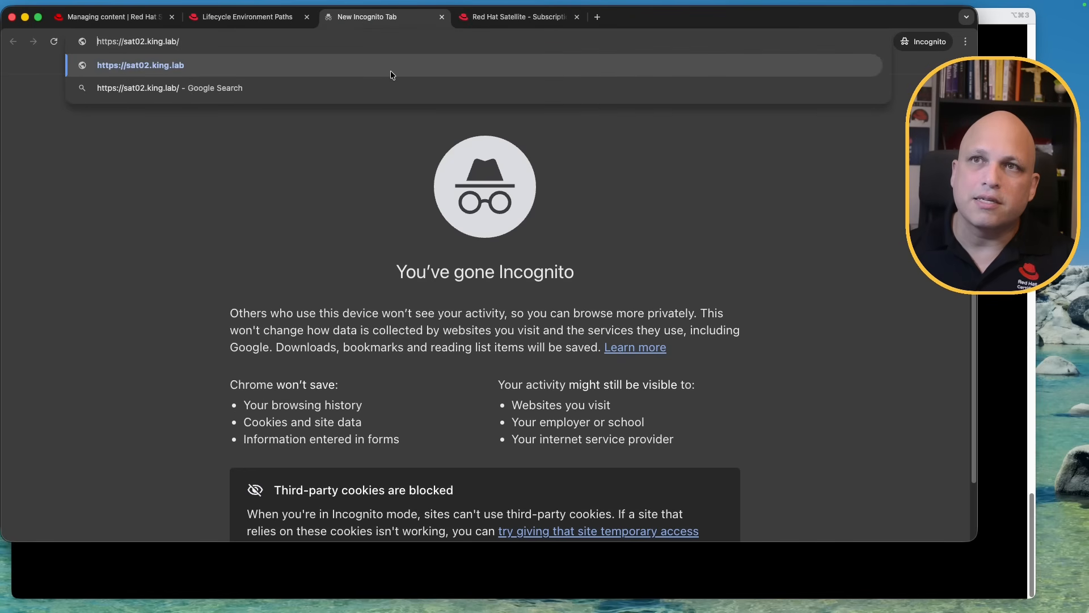
{"action": "key", "text": "BackSpace"}
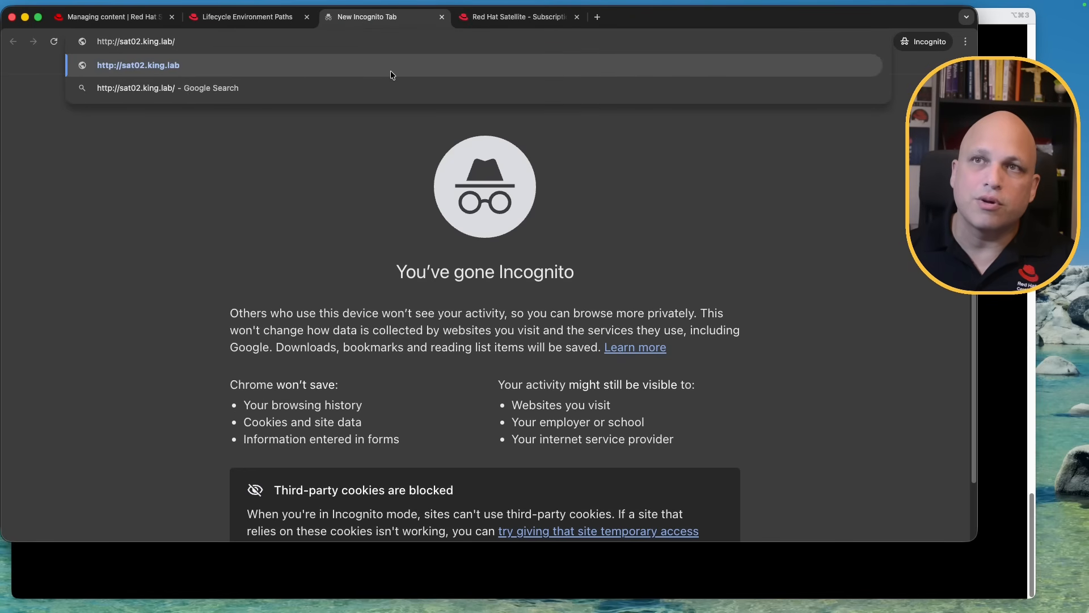
{"action": "type", "text": "pub/"}
{"action": "key", "text": "Return"}
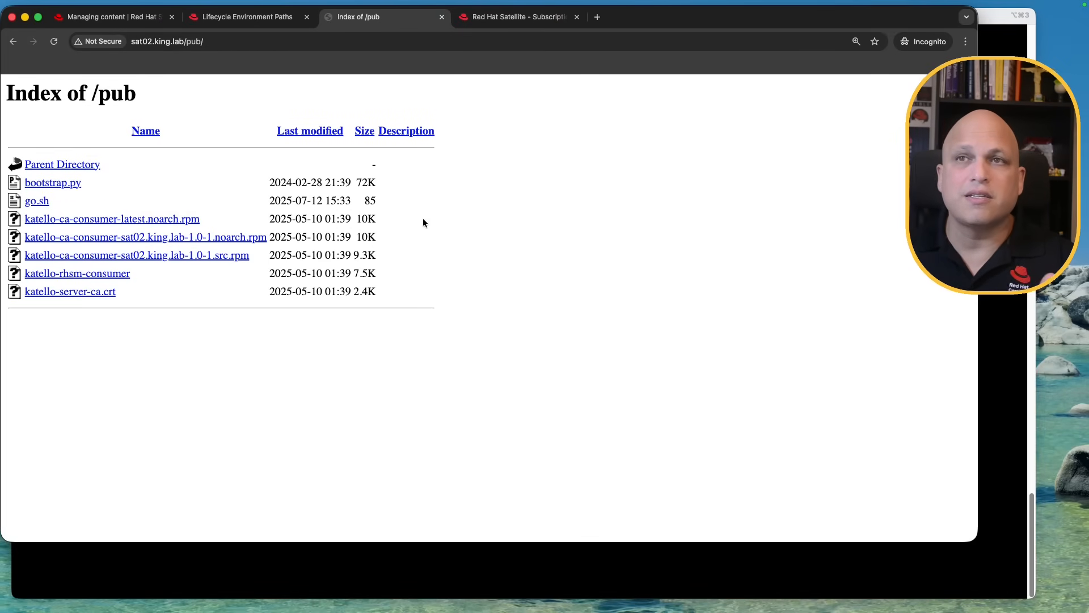
Copy the link address of katello-server-ca.crt from the /pub listing
{"action": "right_click", "coordinate": [99, 295]}
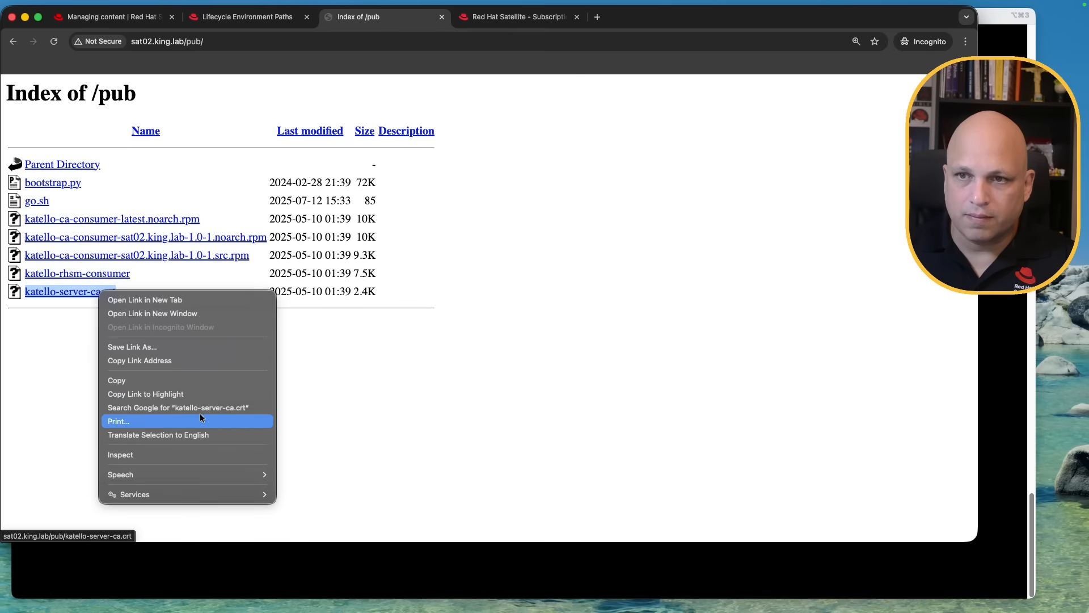
{"action": "left_click", "coordinate": [217, 360]}
{"action": "left_click", "coordinate": [411, 572]}
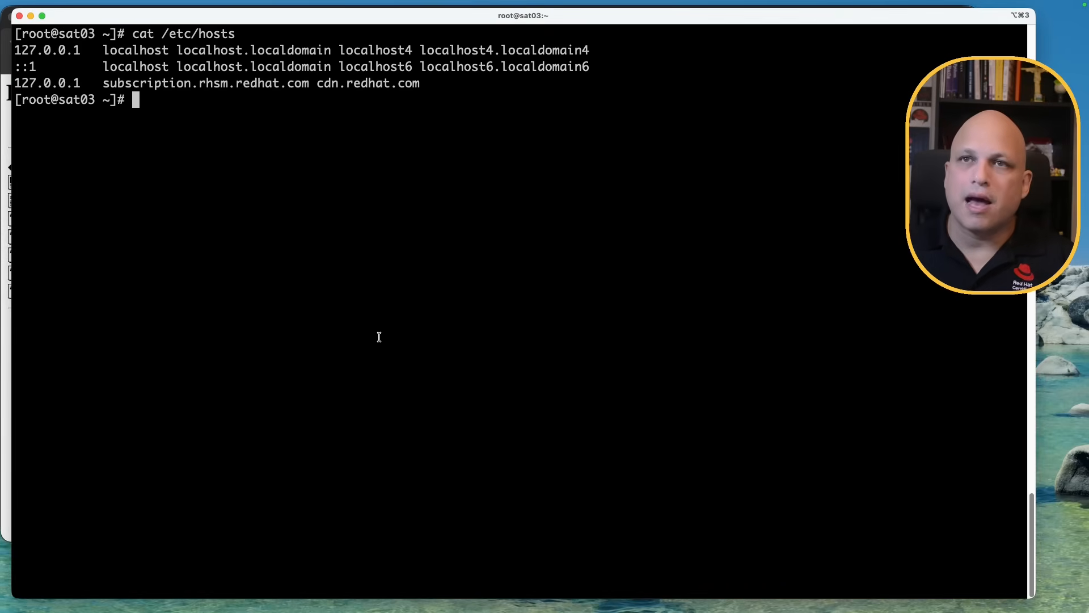
Create a wally folder on sat03 and move into it
{"action": "type", "text": "pwd"}
{"action": "key", "text": "Return"}
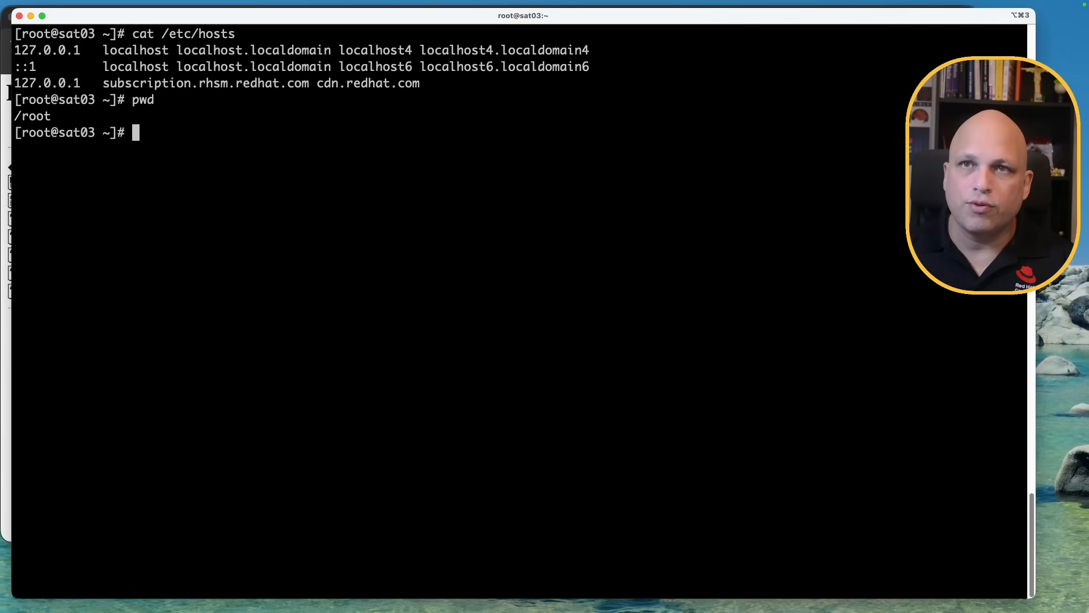
{"action": "key", "text": "ctrl+l"}
{"action": "type", "text": "mkdir wally"}
{"action": "key", "text": "Return"}
{"action": "type", "text": "cd wa"}
{"action": "key", "text": "Tab"}
{"action": "key", "text": "Return"}
Download katello-server-ca.crt from sat02 with wget and print its contents with cat
{"action": "type", "text": "wget"}
{"action": "key", "text": "super+v"}
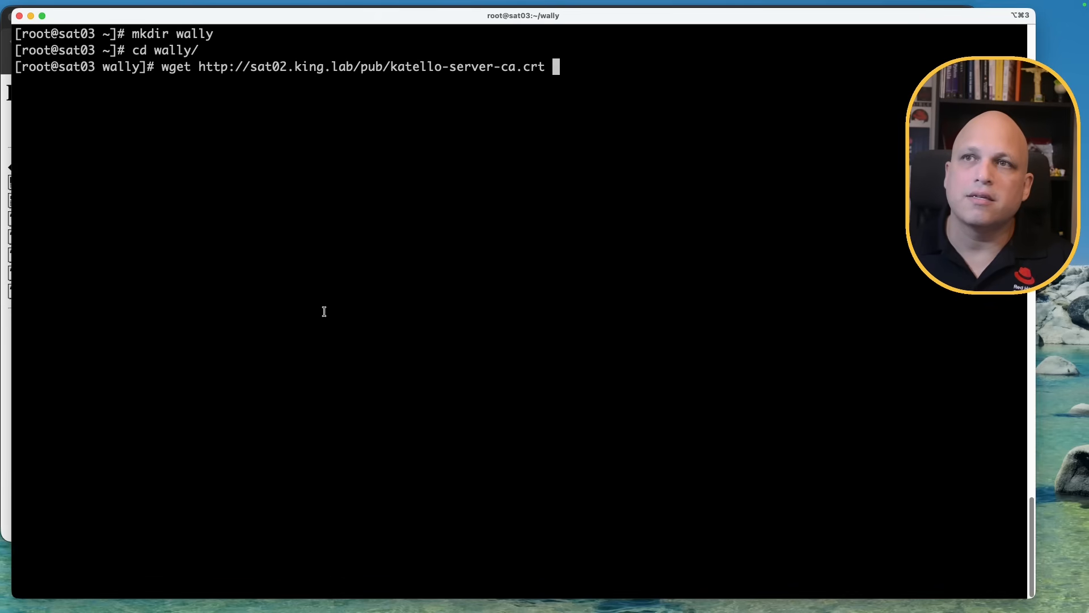
{"action": "double_click", "coordinate": [213, 66]}
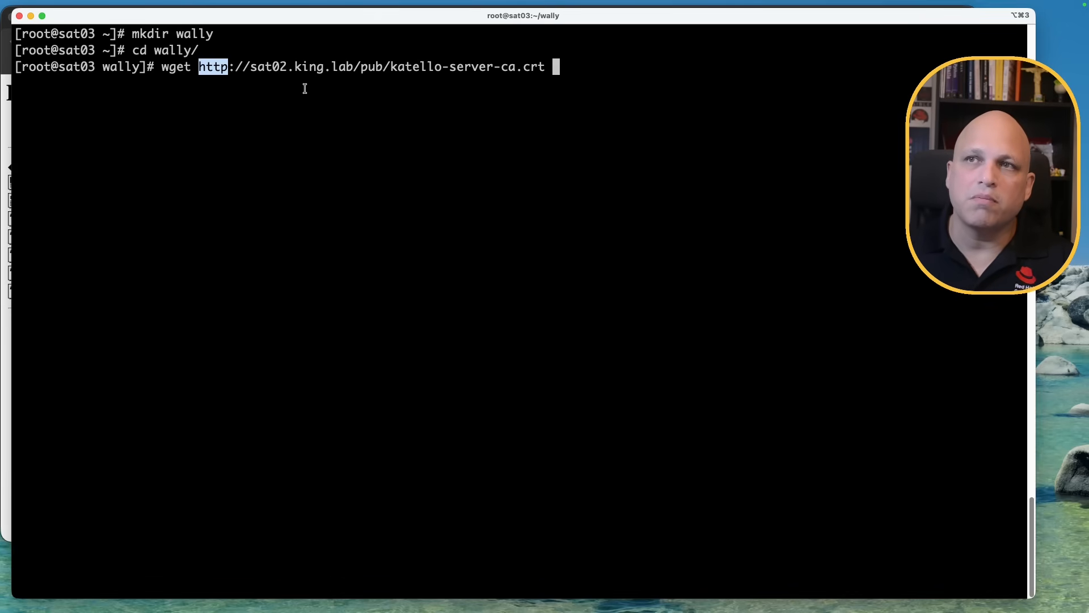
{"action": "key", "text": "Return"}
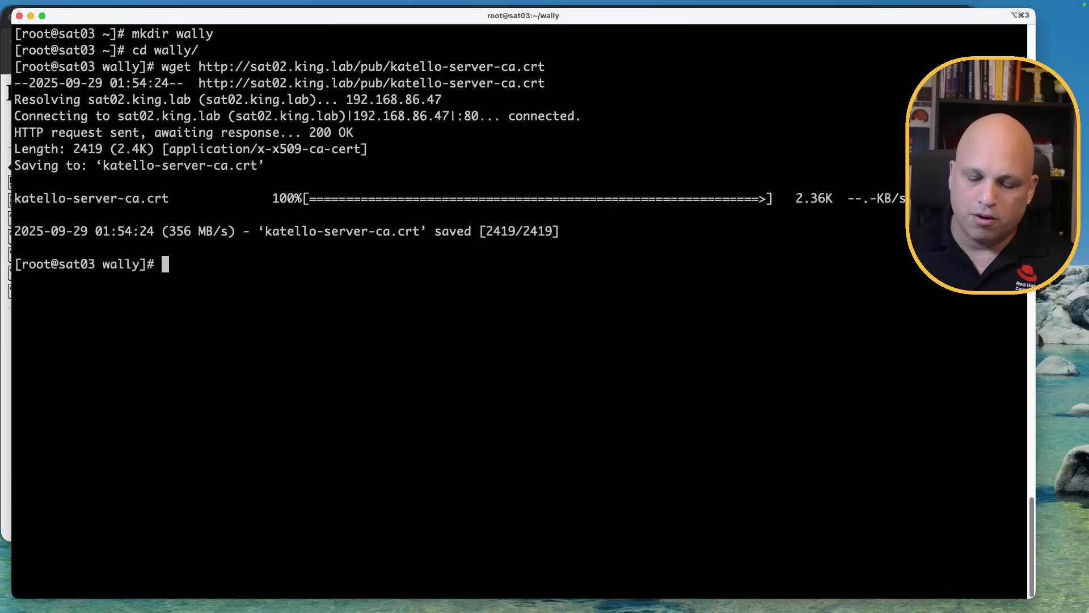
{"action": "type", "text": "ll"}
{"action": "key", "text": "Return"}
{"action": "type", "text": "cat k"}
{"action": "key", "text": "Tab"}
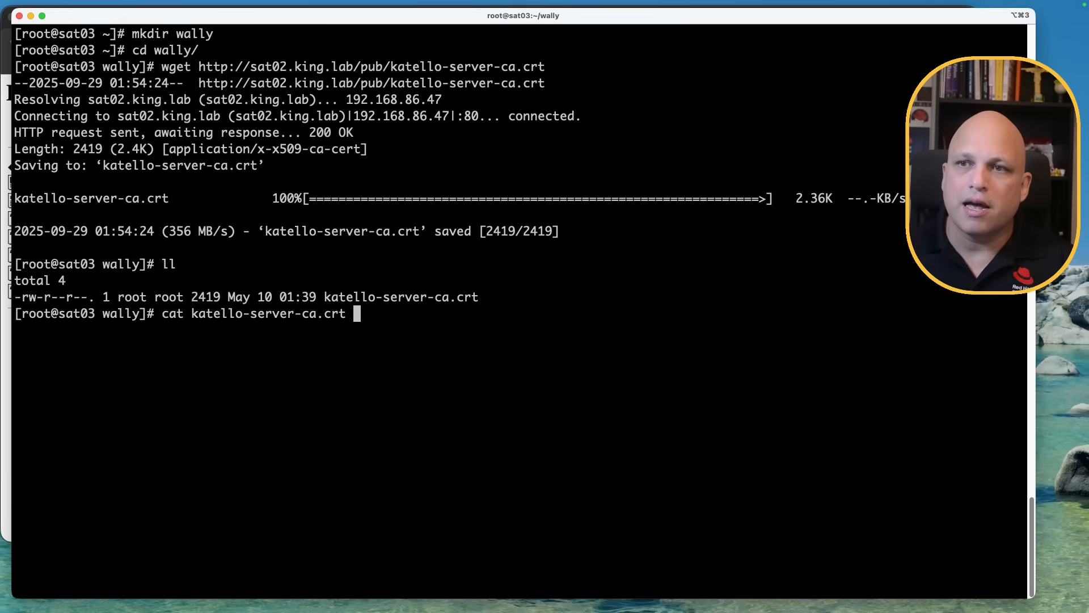
{"action": "key", "text": "Return"}
Select the certificate text from BEGIN CERTIFICATE through END CERTIFICATE
{"action": "scroll", "coordinate": [249, 123], "scroll_direction": "up", "scroll_amount": 5}
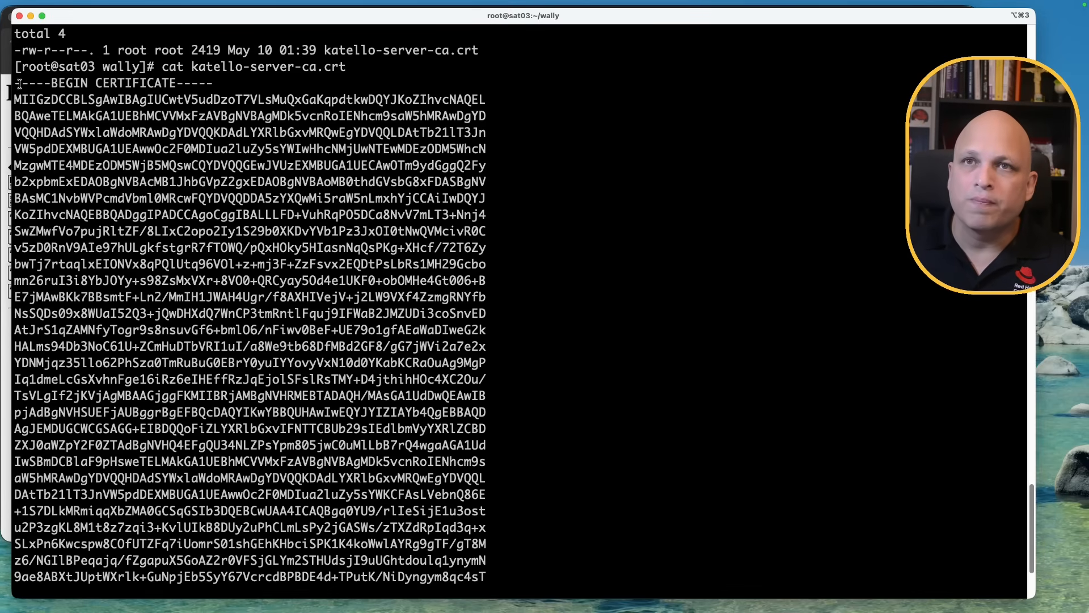
{"action": "left_click_drag", "start_coordinate": [14, 82], "coordinate": [161, 330]}
{"action": "scroll", "coordinate": [160, 331], "scroll_direction": "down", "scroll_amount": 3}
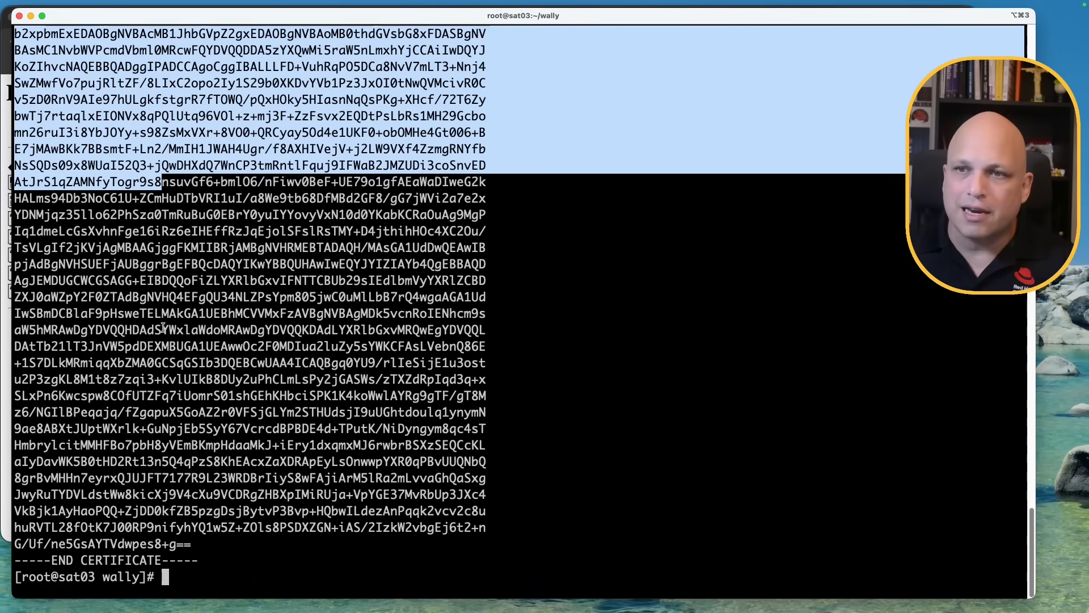
{"action": "left_click", "coordinate": [197, 560], "text": "shift"}
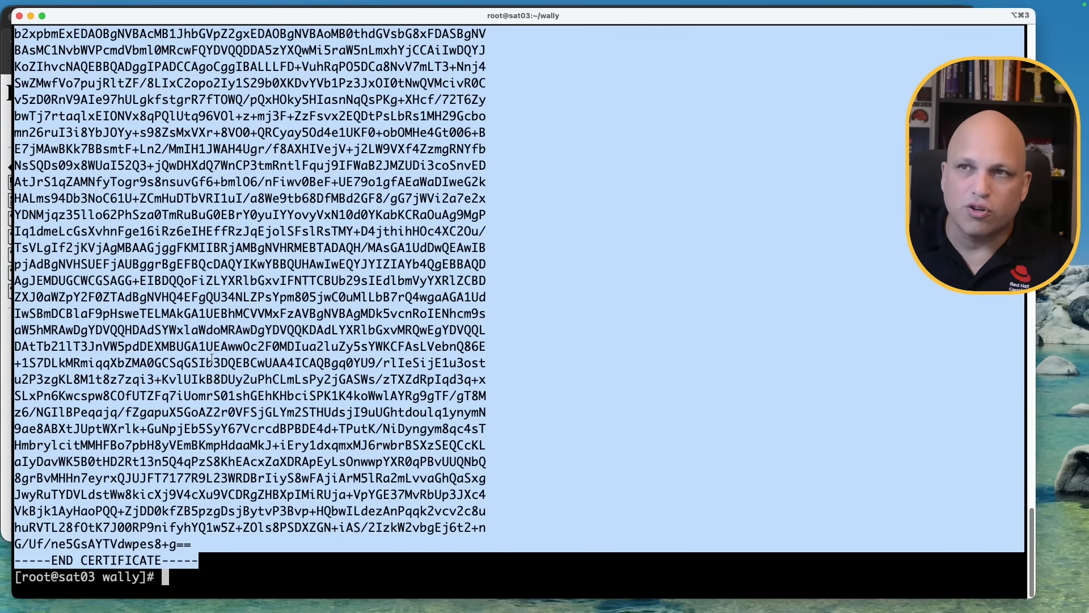
Back in the browser, close sat03's unfinished upstream server form
{"action": "left_click", "coordinate": [5, 540]}
{"action": "left_click", "coordinate": [516, 17]}
{"action": "left_click", "coordinate": [674, 500]}
{"action": "left_click", "coordinate": [672, 499]}
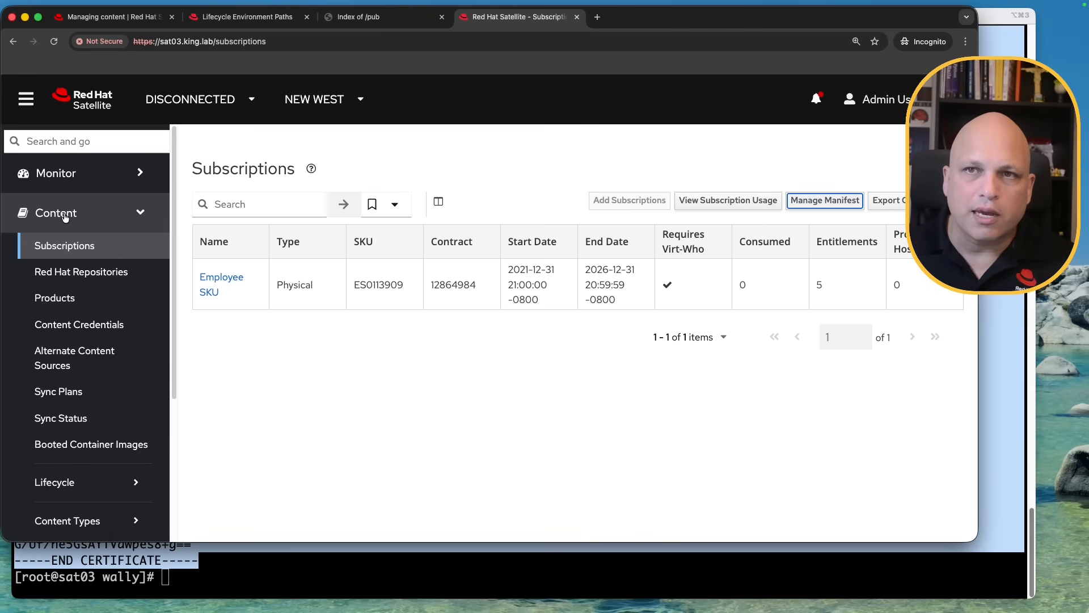
Go to Content > Content Credentials on sat03
{"action": "left_click", "coordinate": [101, 329]}
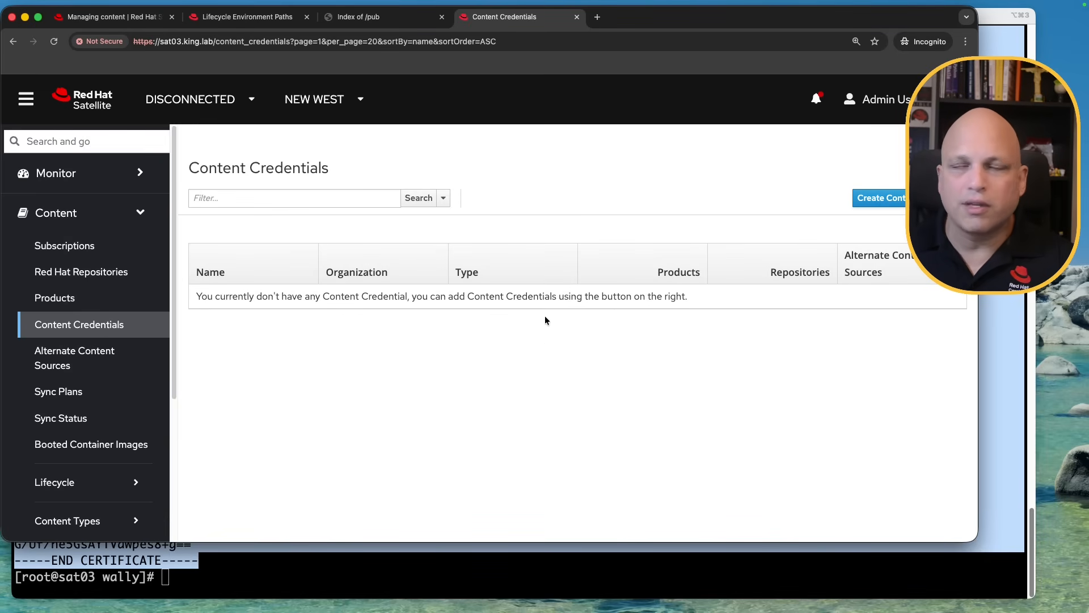
Create SSL Certificate credential sat02-ssl-ca containing the pasted CA certificate and save it
{"action": "left_click", "coordinate": [881, 200]}
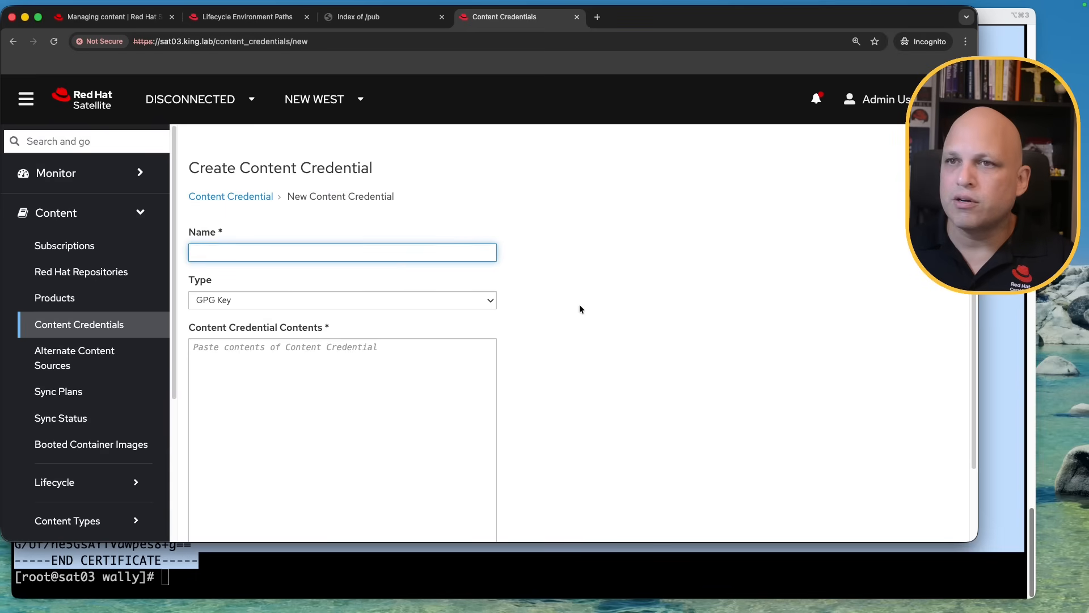
{"action": "type", "text": "sat02"}
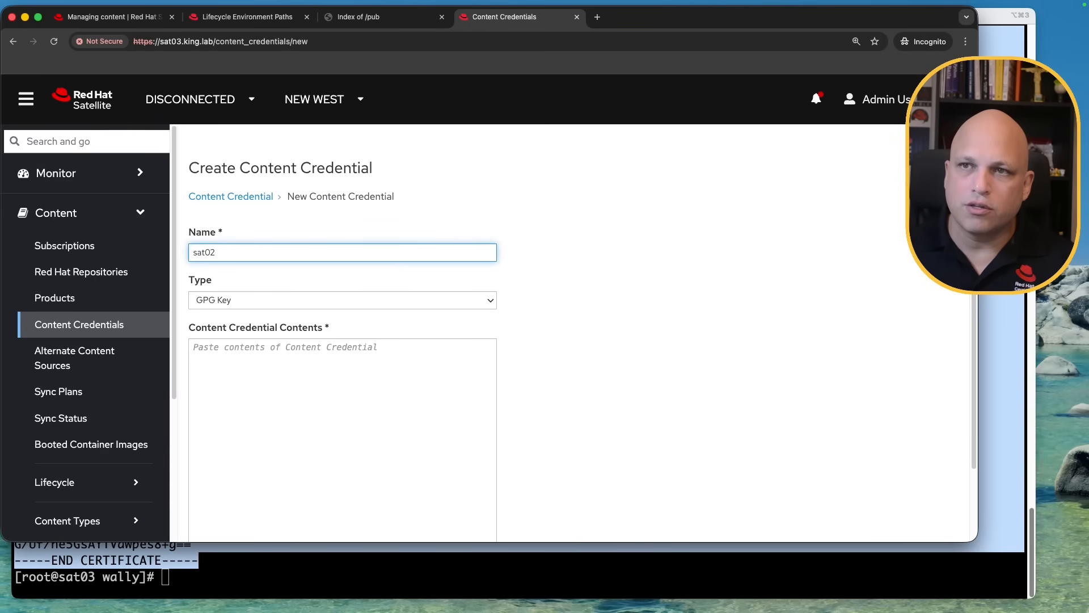
{"action": "type", "text": "-ssl-ca"}
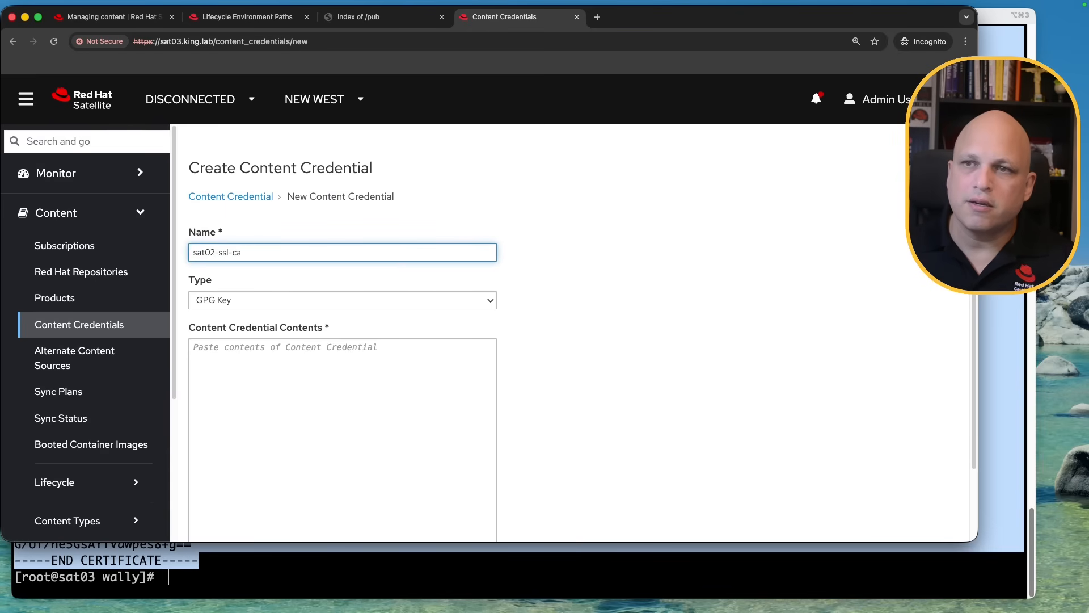
{"action": "left_click", "coordinate": [316, 294]}
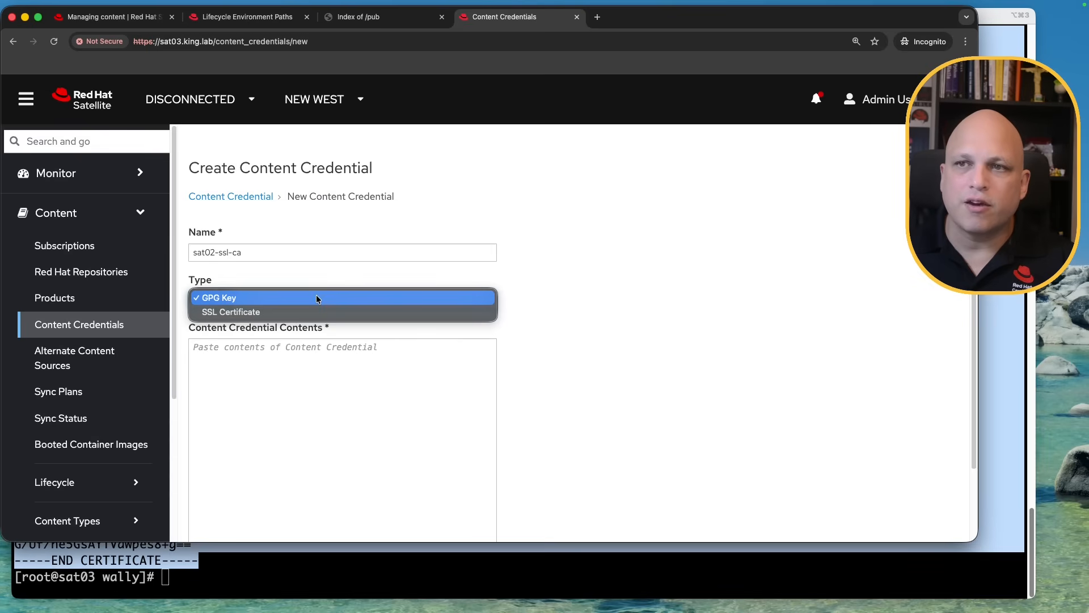
{"action": "left_click", "coordinate": [267, 312]}
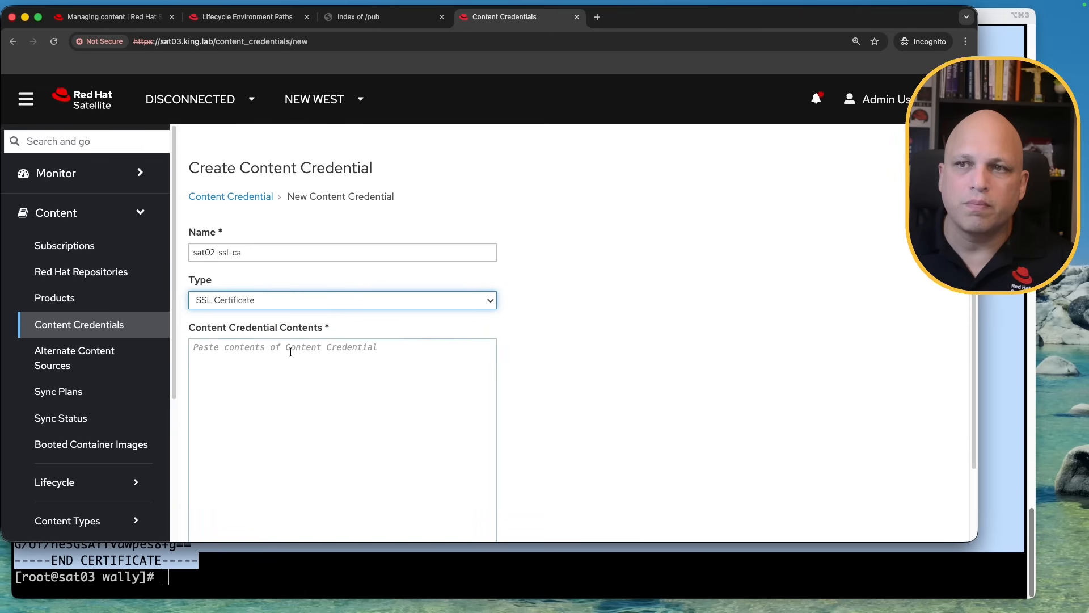
{"action": "left_click", "coordinate": [273, 358]}
{"action": "key", "text": "super+v"}
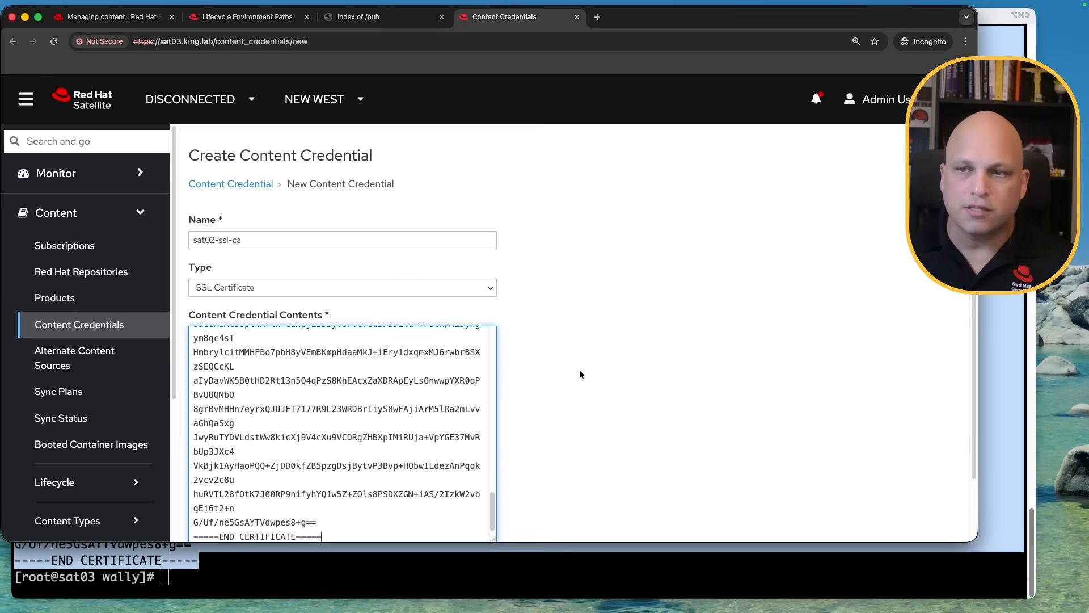
{"action": "scroll", "coordinate": [584, 354], "scroll_direction": "down", "scroll_amount": 3}
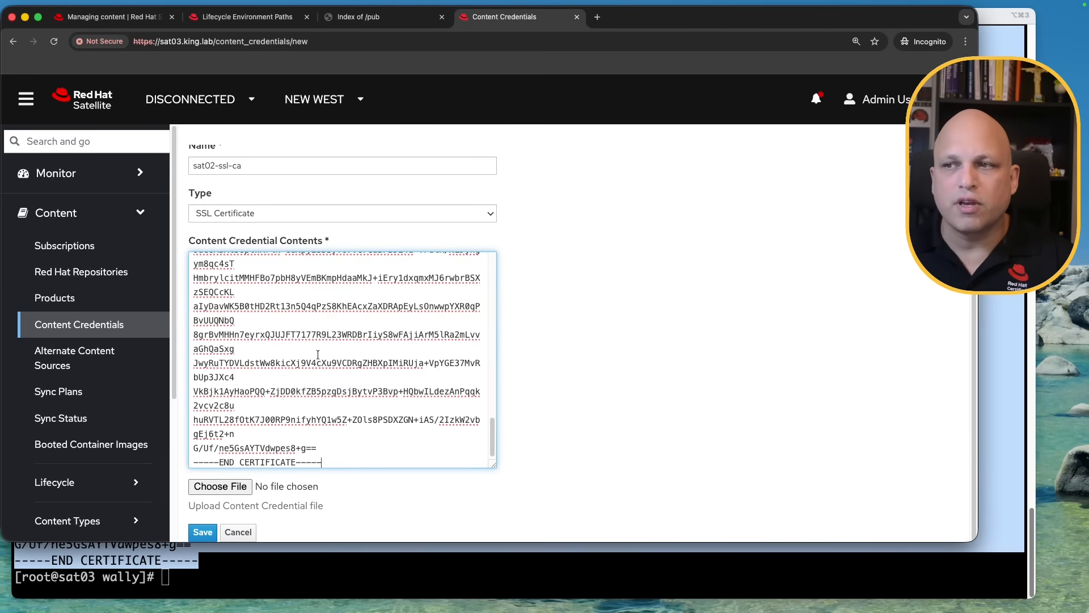
{"action": "left_click_drag", "start_coordinate": [494, 466], "coordinate": [505, 486]}
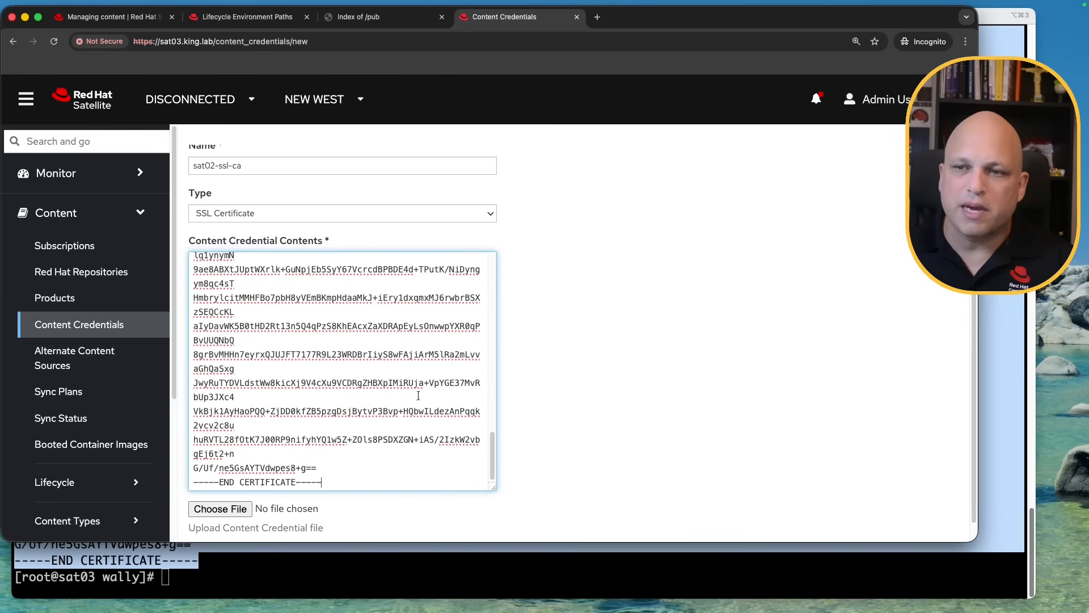
{"action": "scroll", "coordinate": [539, 372], "scroll_direction": "down", "scroll_amount": 1}
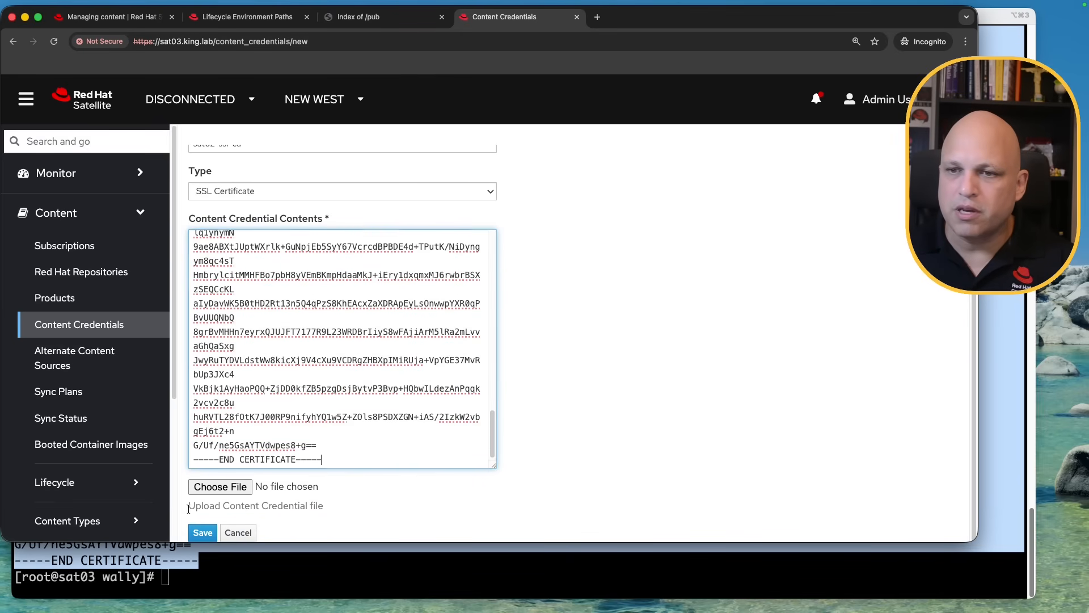
{"action": "left_click", "coordinate": [202, 532]}
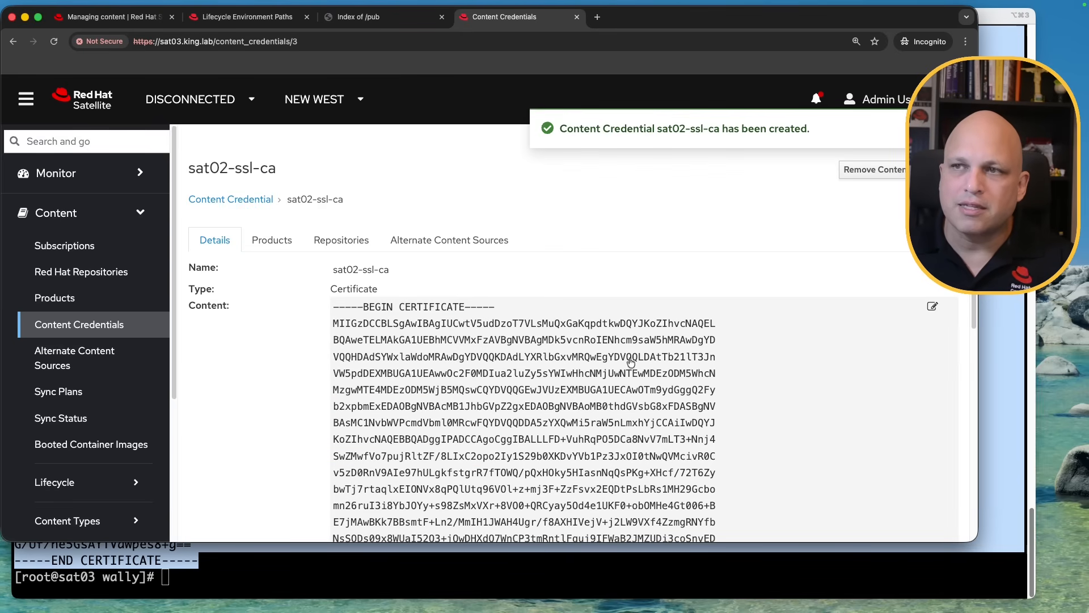
Navigate to Content > Subscriptions
{"action": "scroll", "coordinate": [536, 338], "scroll_direction": "down", "scroll_amount": 5}
{"action": "scroll", "coordinate": [536, 338], "scroll_direction": "down", "scroll_amount": 5}
{"action": "scroll", "coordinate": [397, 295], "scroll_direction": "up", "scroll_amount": 15}
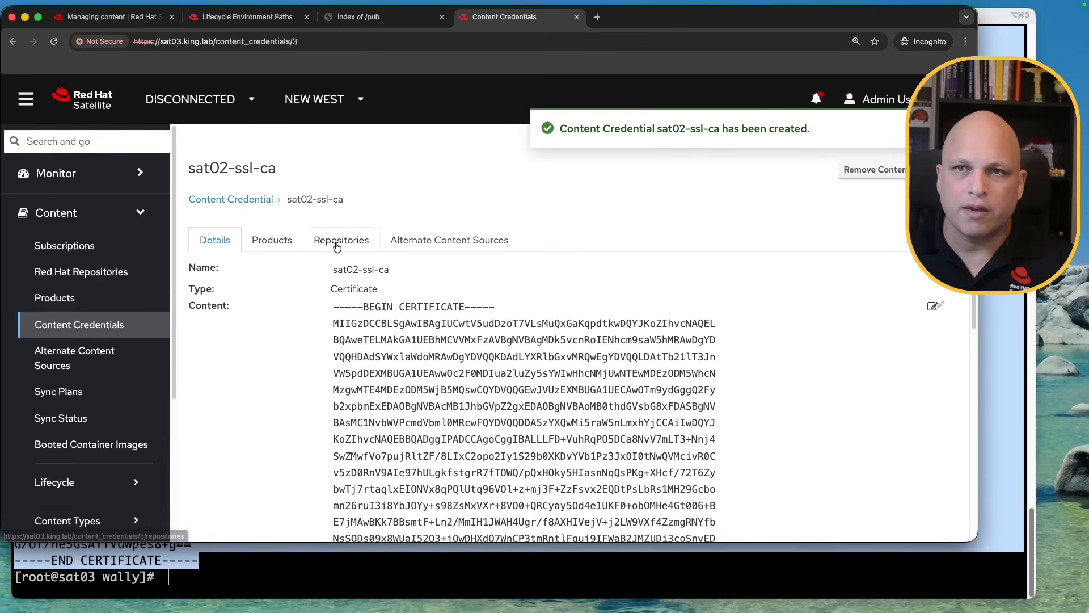
{"action": "left_click", "coordinate": [100, 247]}
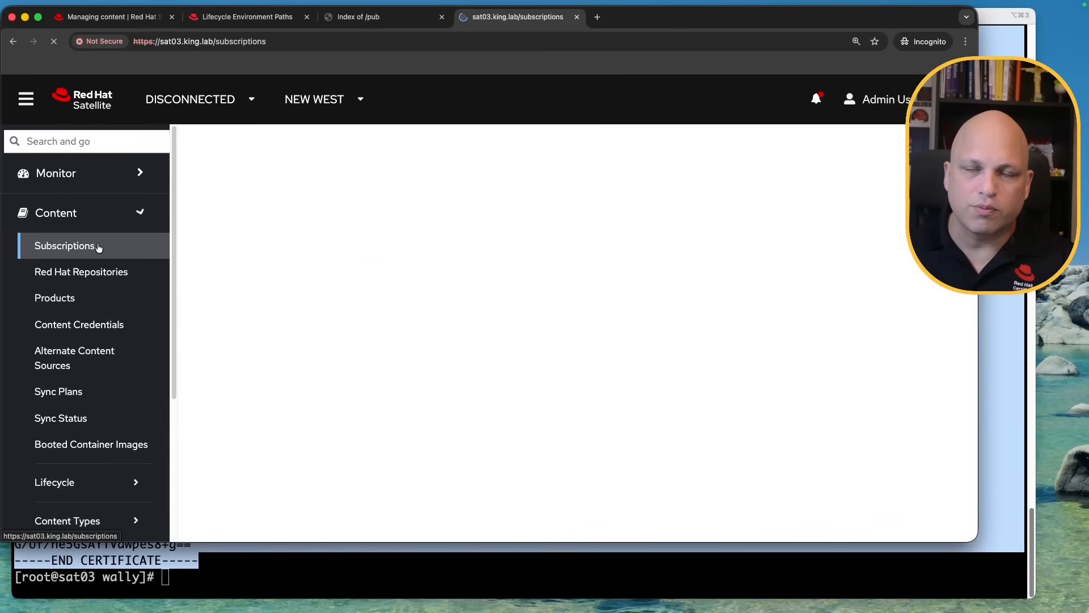
{"action": "left_click", "coordinate": [811, 202]}
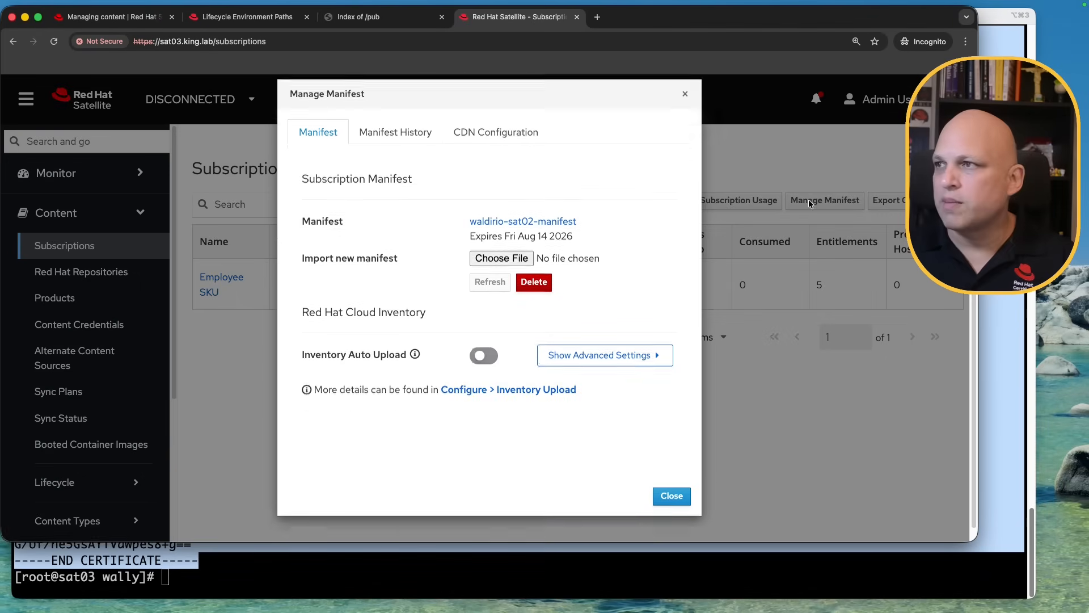
{"action": "left_click", "coordinate": [502, 152]}
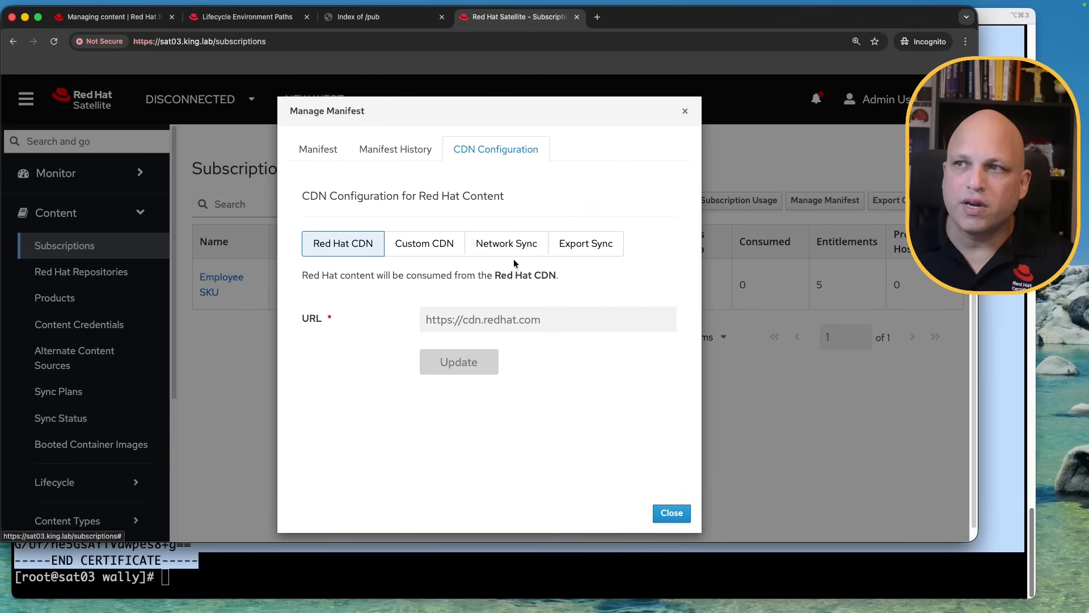
{"action": "left_click", "coordinate": [525, 250]}
{"action": "scroll", "coordinate": [553, 330], "scroll_direction": "down", "scroll_amount": 4}
{"action": "left_click", "coordinate": [488, 207]}
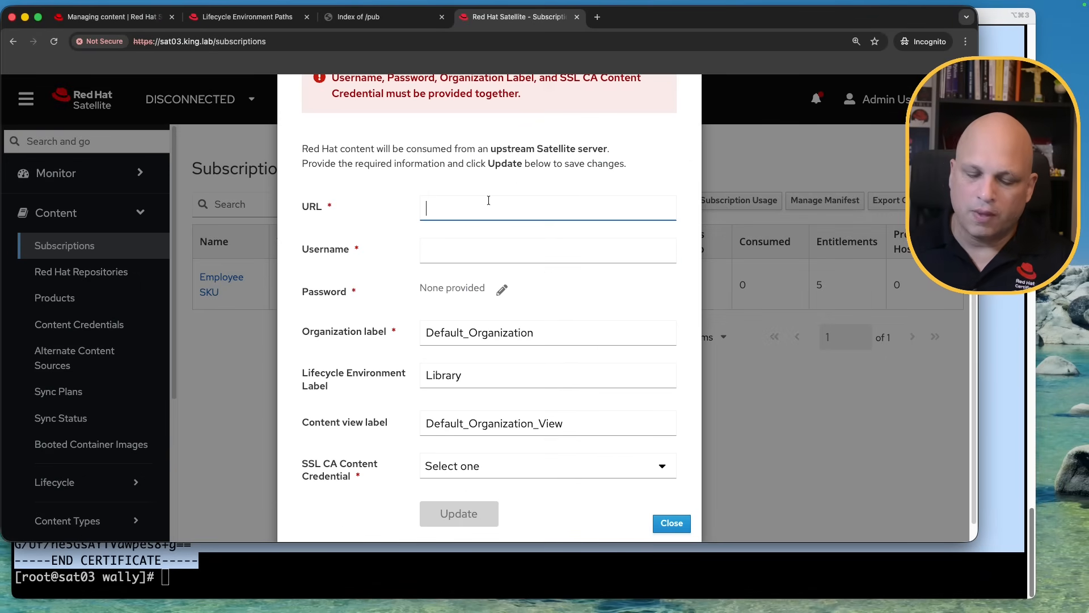
{"action": "type", "text": "http"}
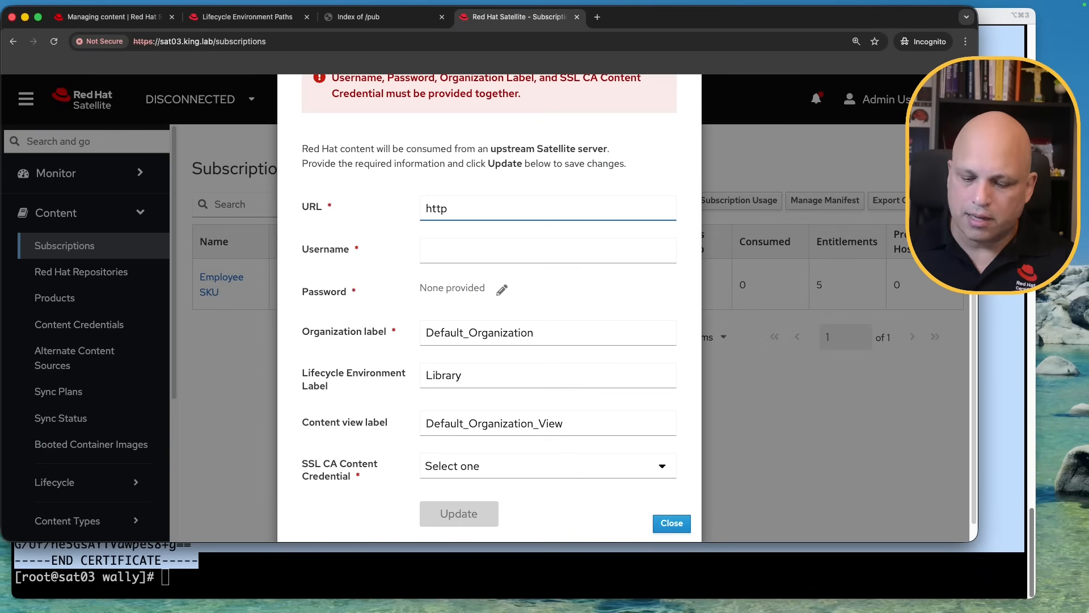
{"action": "type", "text": "s://sat02.king.lab"}
{"action": "key", "text": "Tab"}
{"action": "type", "text": "admin"}
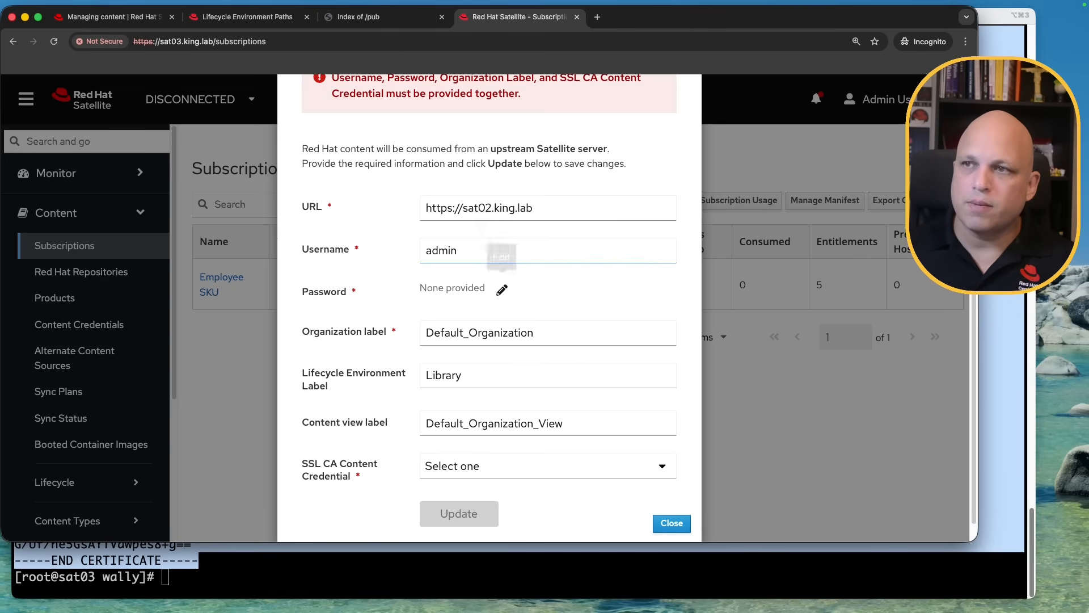
{"action": "left_click", "coordinate": [502, 290]}
{"action": "type", "text": "changeme"}
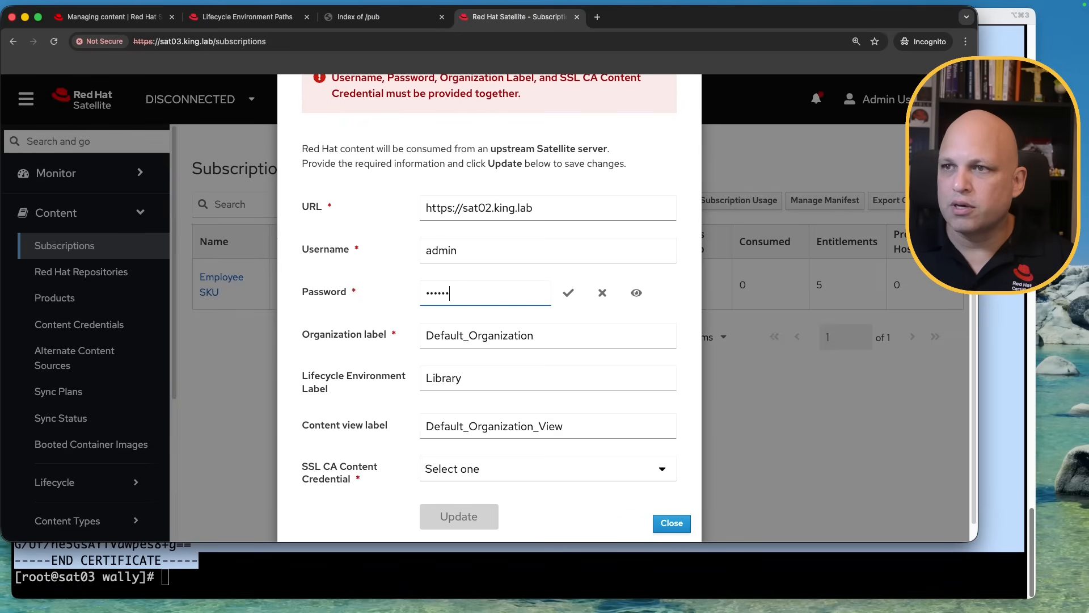
{"action": "left_click", "coordinate": [568, 293]}
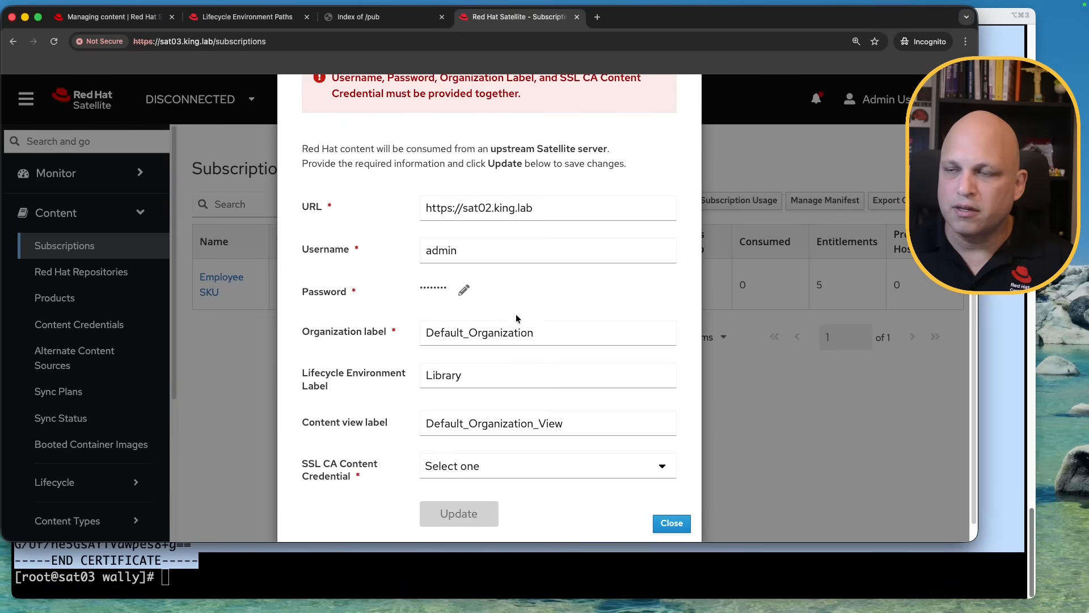
Set organization label ACME, Library environment and SSL CA sat02-ssl-ca, then click Update
{"action": "left_click", "coordinate": [519, 335]}
{"action": "double_click", "coordinate": [518, 339]}
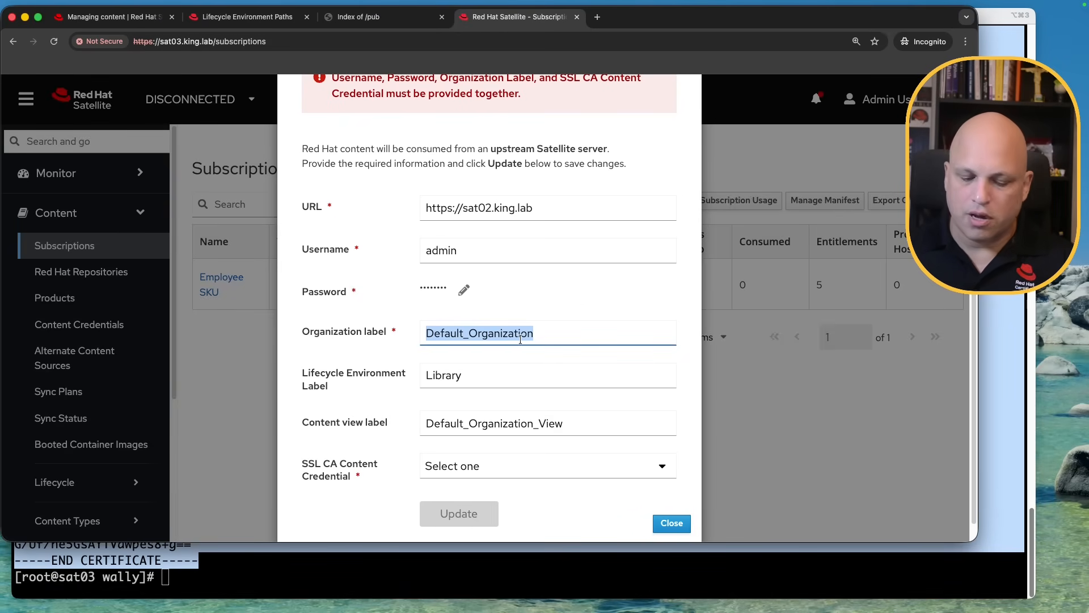
{"action": "type", "text": "ACME"}
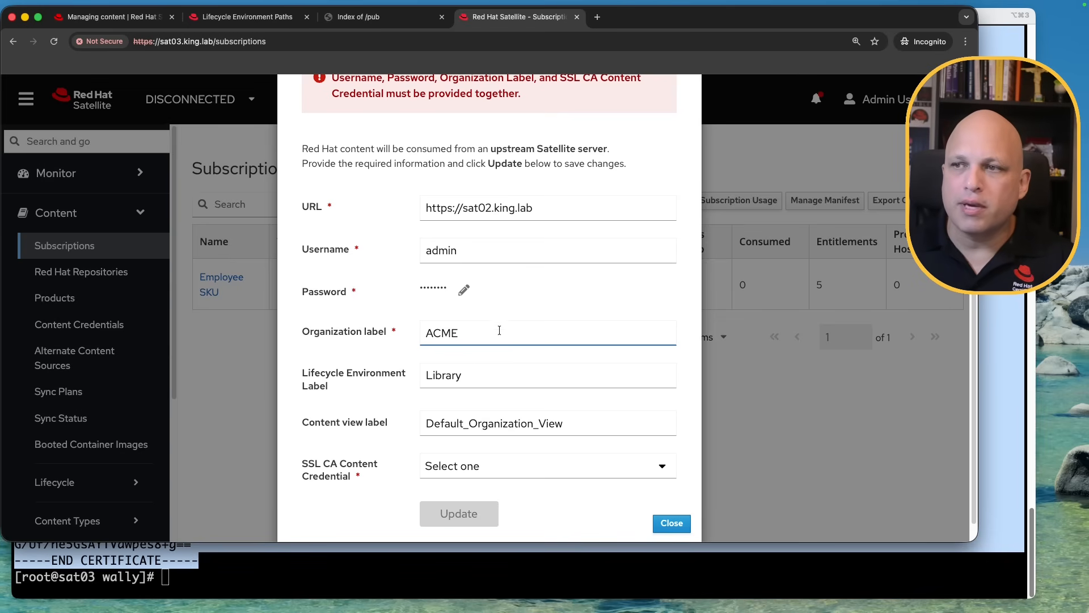
{"action": "left_click", "coordinate": [475, 376]}
{"action": "double_click", "coordinate": [474, 376]}
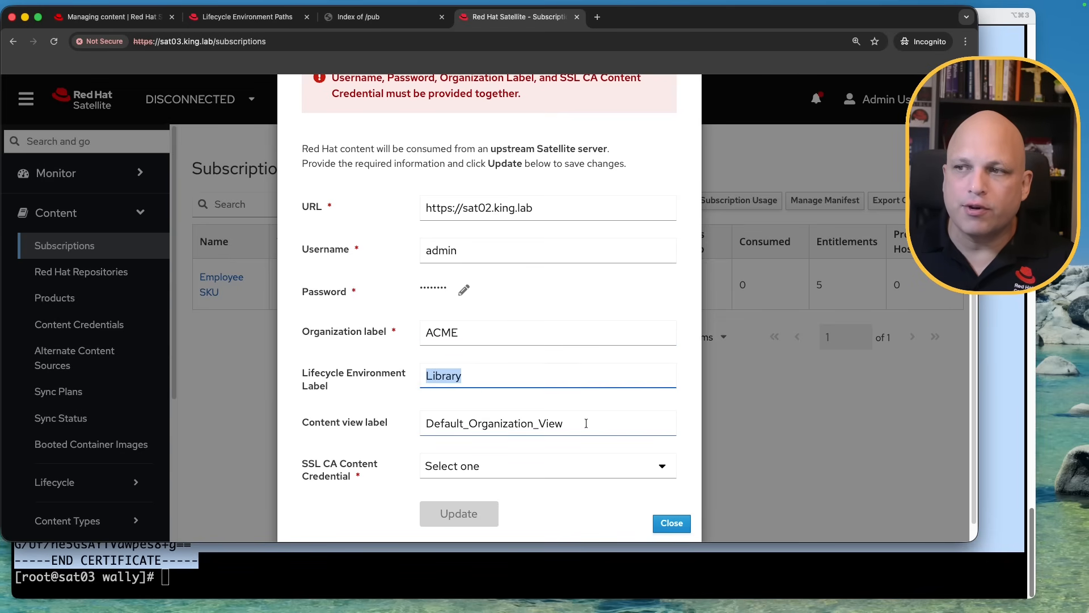
{"action": "left_click_drag", "start_coordinate": [586, 423], "coordinate": [403, 427]}
{"action": "scroll", "coordinate": [572, 448], "scroll_direction": "down", "scroll_amount": 1}
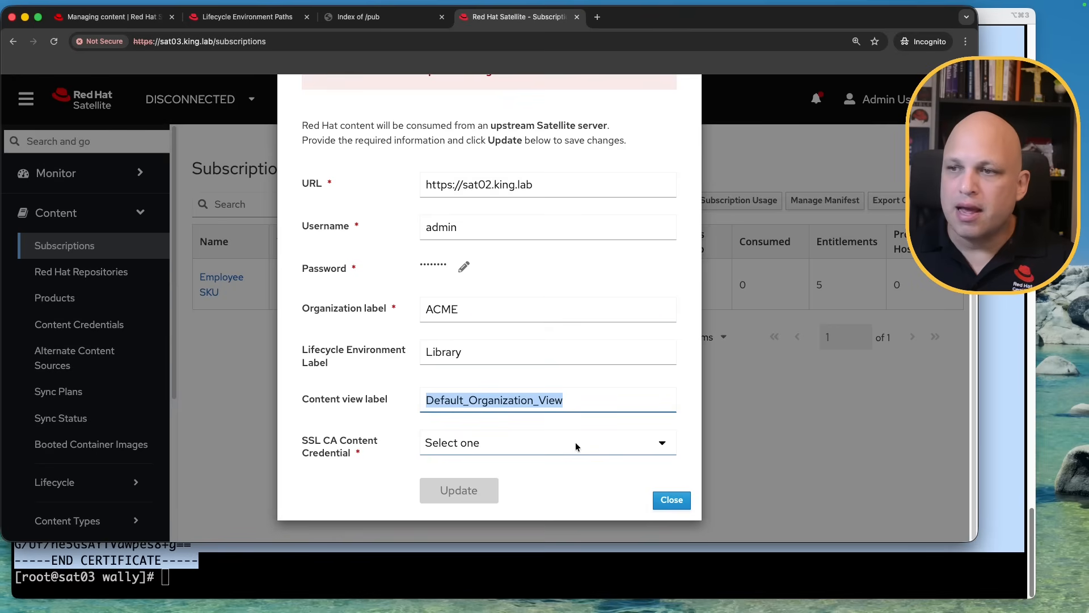
{"action": "left_click", "coordinate": [576, 447]}
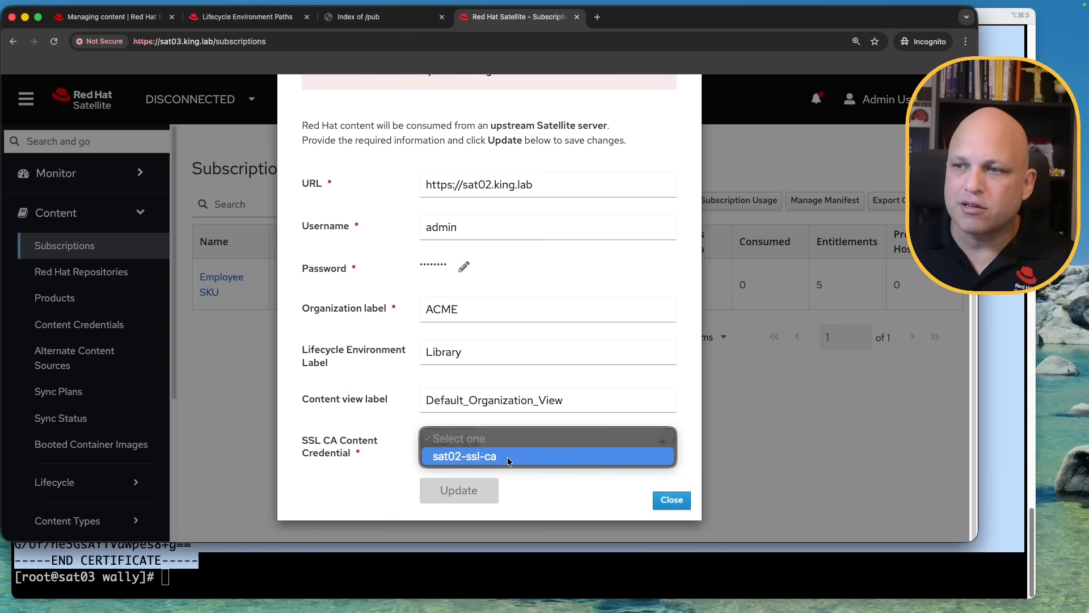
{"action": "left_click", "coordinate": [508, 457]}
{"action": "left_click", "coordinate": [472, 491]}
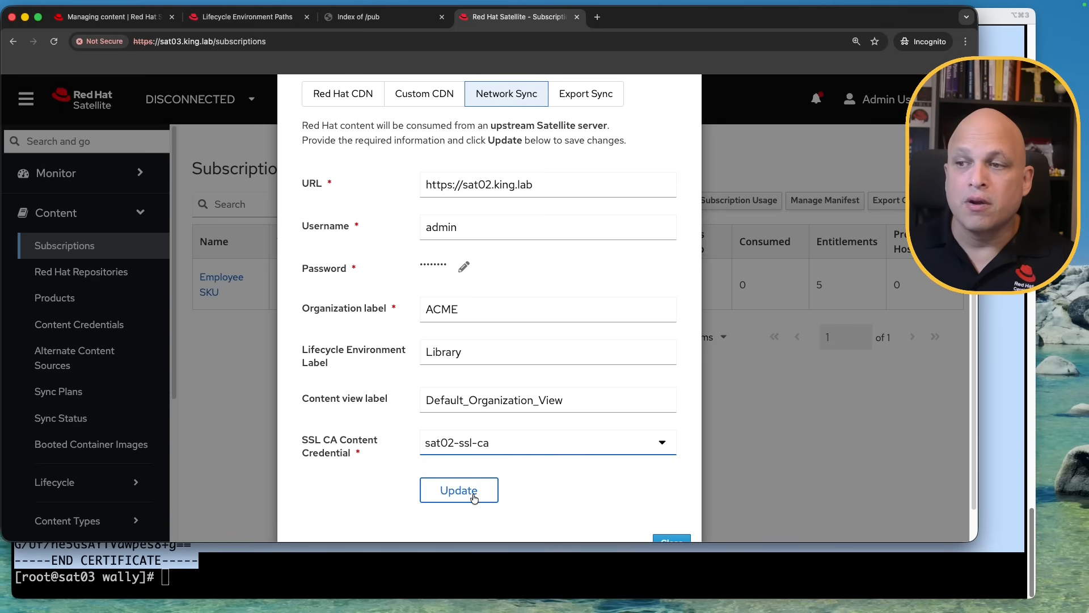
{"action": "left_click", "coordinate": [463, 491]}
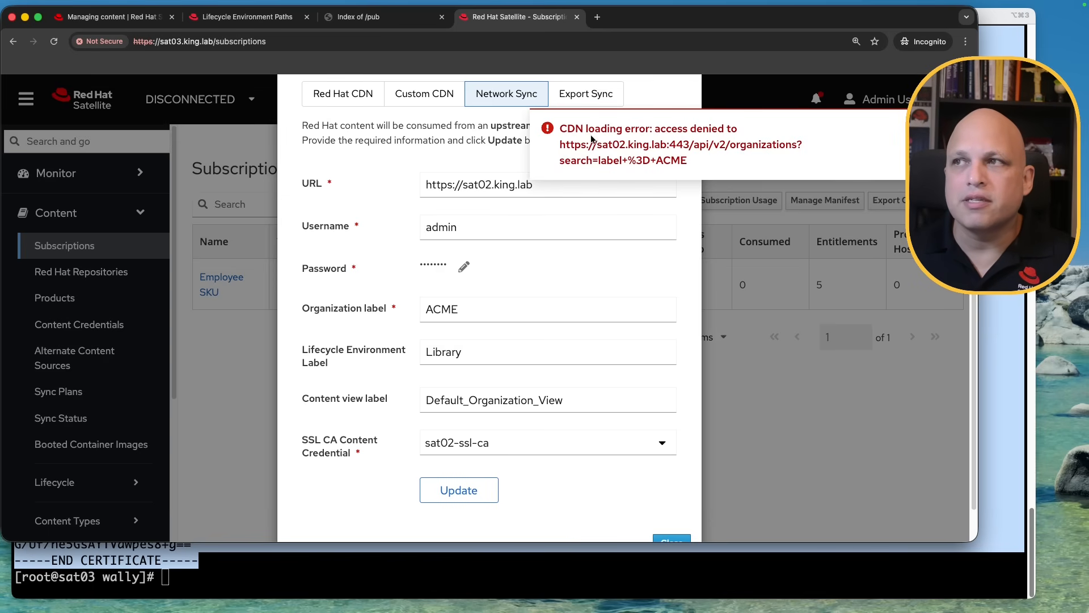
Examine the access-denied CDN error and retry saving the network sync settings
{"action": "left_click_drag", "start_coordinate": [662, 130], "coordinate": [722, 132]}
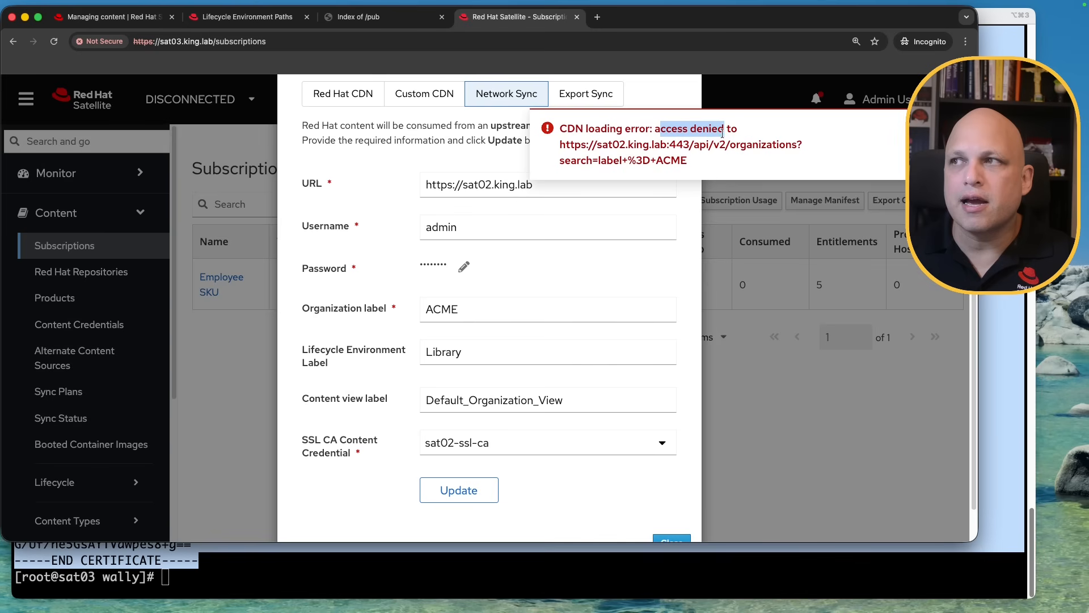
{"action": "left_click_drag", "start_coordinate": [569, 145], "coordinate": [689, 161]}
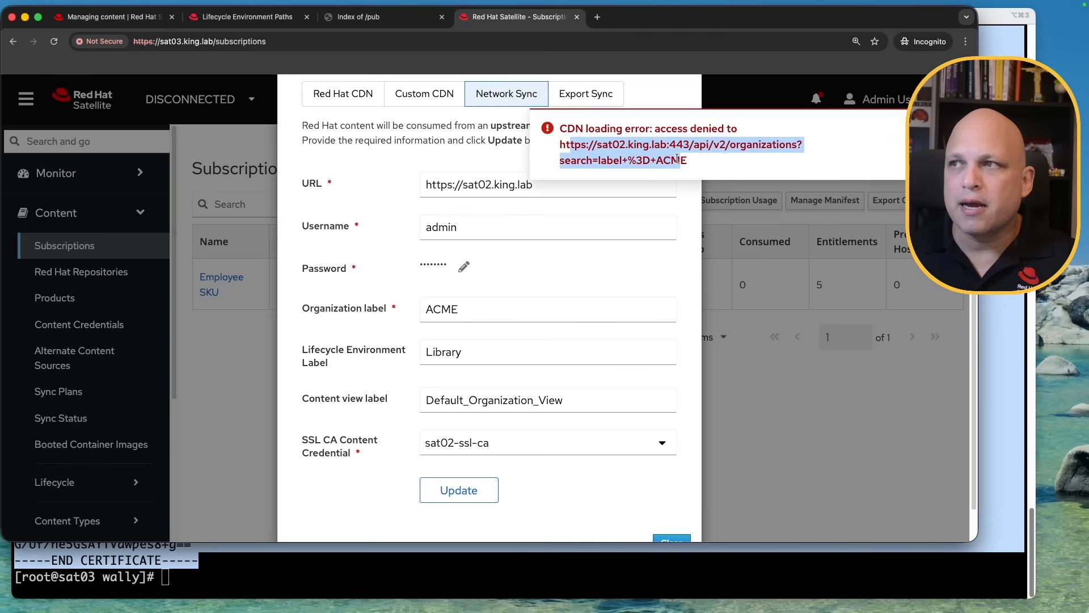
{"action": "left_click", "coordinate": [441, 266]}
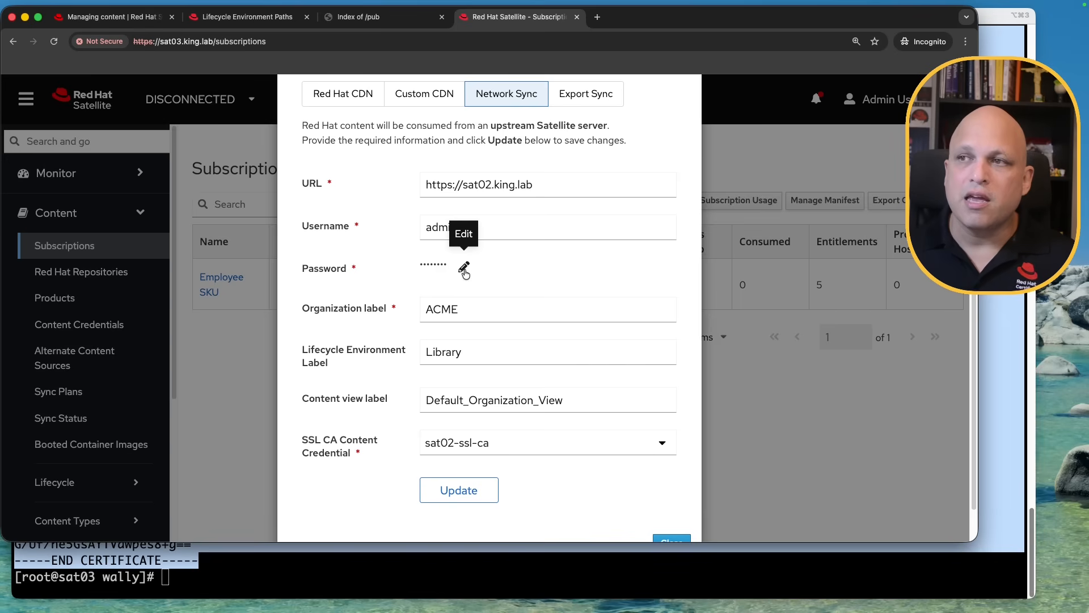
{"action": "left_click", "coordinate": [483, 494]}
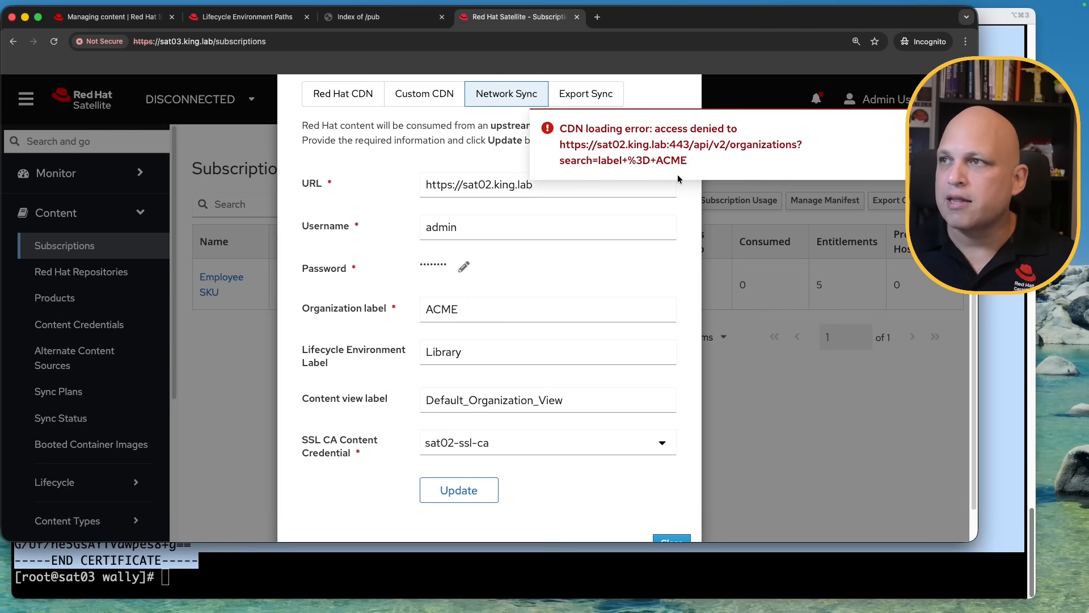
Re-enter the upstream admin password, save until 'CDN Configuration updated' appears, and close
{"action": "left_click", "coordinate": [464, 266]}
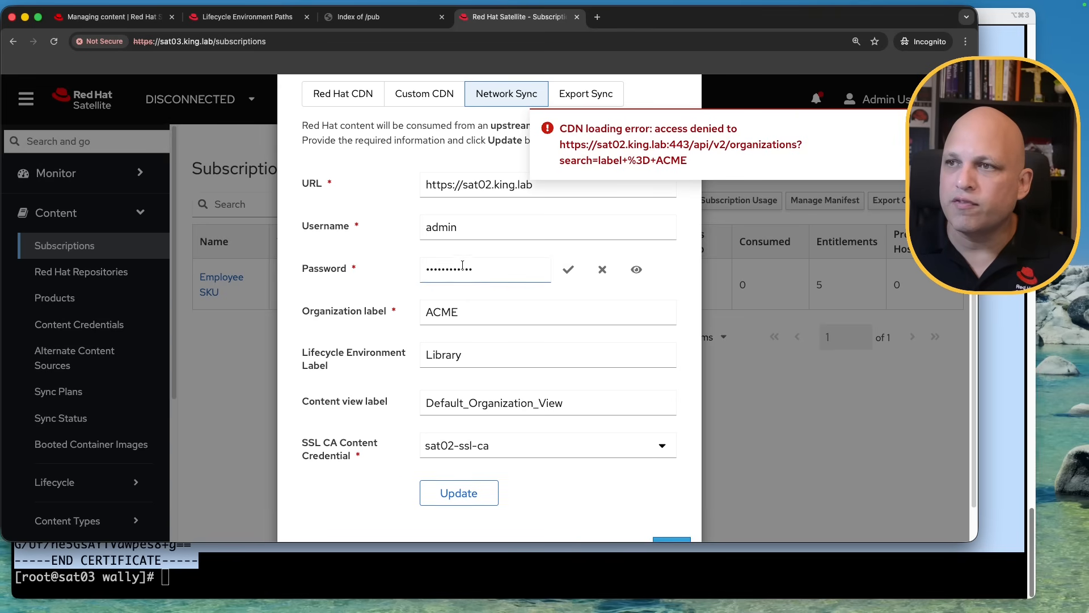
{"action": "double_click", "coordinate": [494, 273]}
{"action": "type", "text": "redhat"}
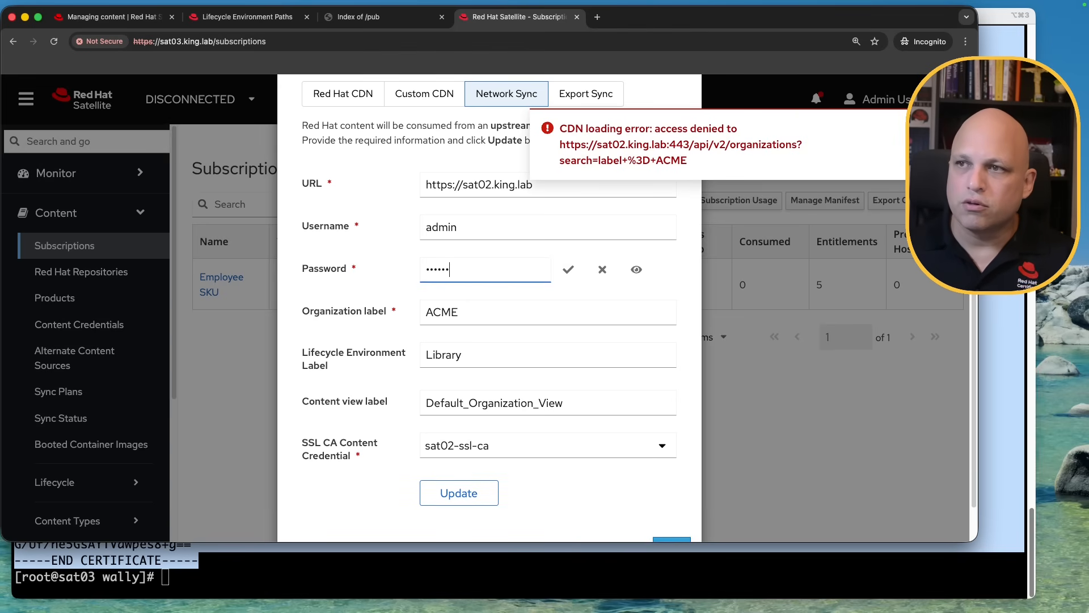
{"action": "left_click", "coordinate": [569, 270]}
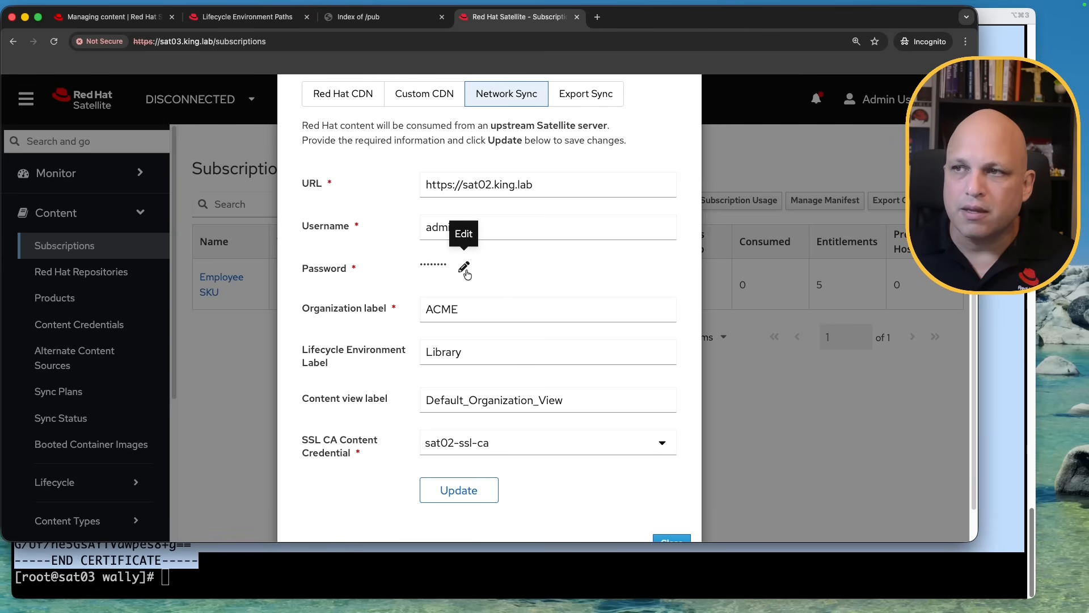
{"action": "left_click", "coordinate": [470, 491]}
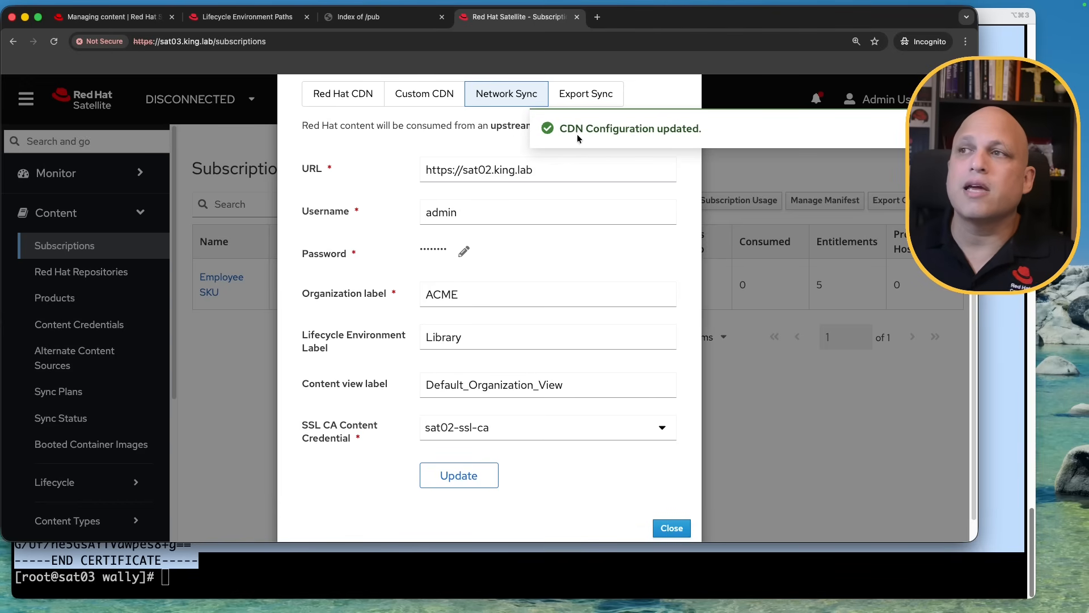
{"action": "left_click_drag", "start_coordinate": [560, 129], "coordinate": [697, 129]}
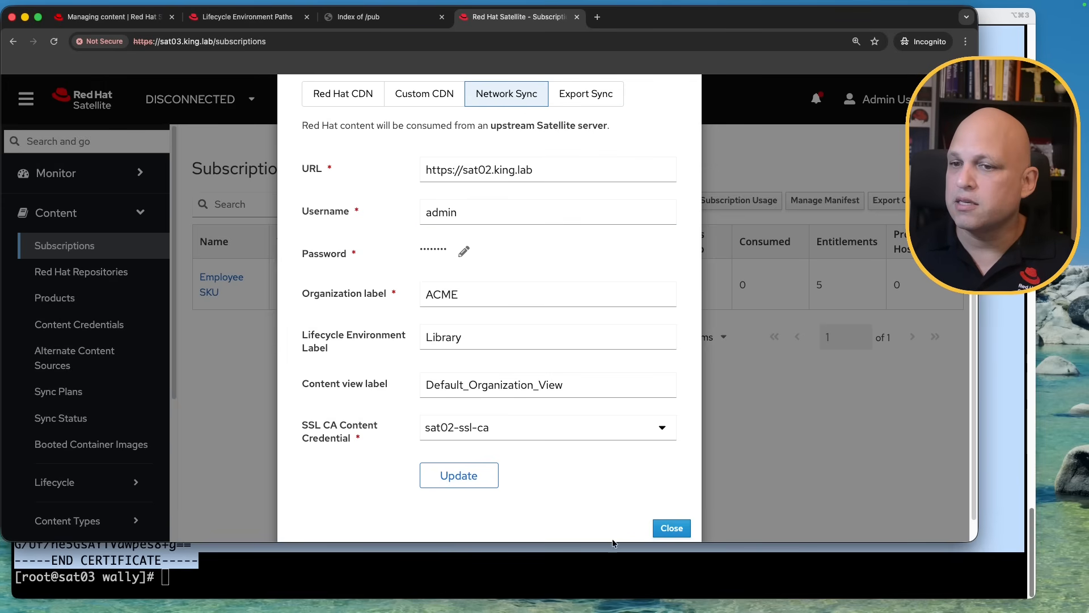
{"action": "left_click", "coordinate": [672, 529]}
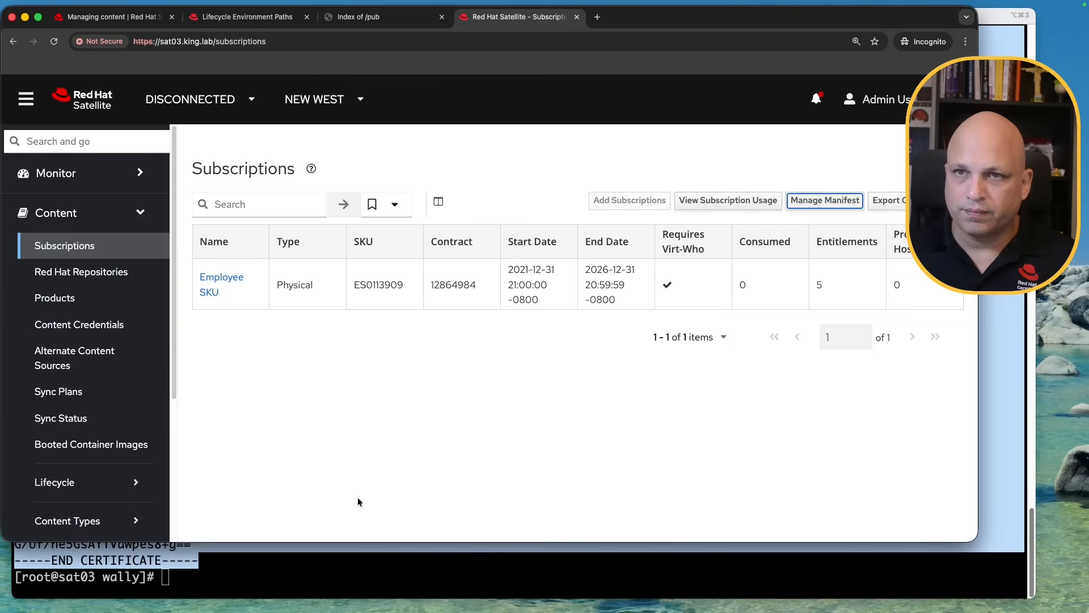
Run tail -f /var/log/messages | grep -E '(http|sat02)' in a cleared sat03 terminal
{"action": "left_click", "coordinate": [399, 572]}
{"action": "key", "text": "ctrl+l"}
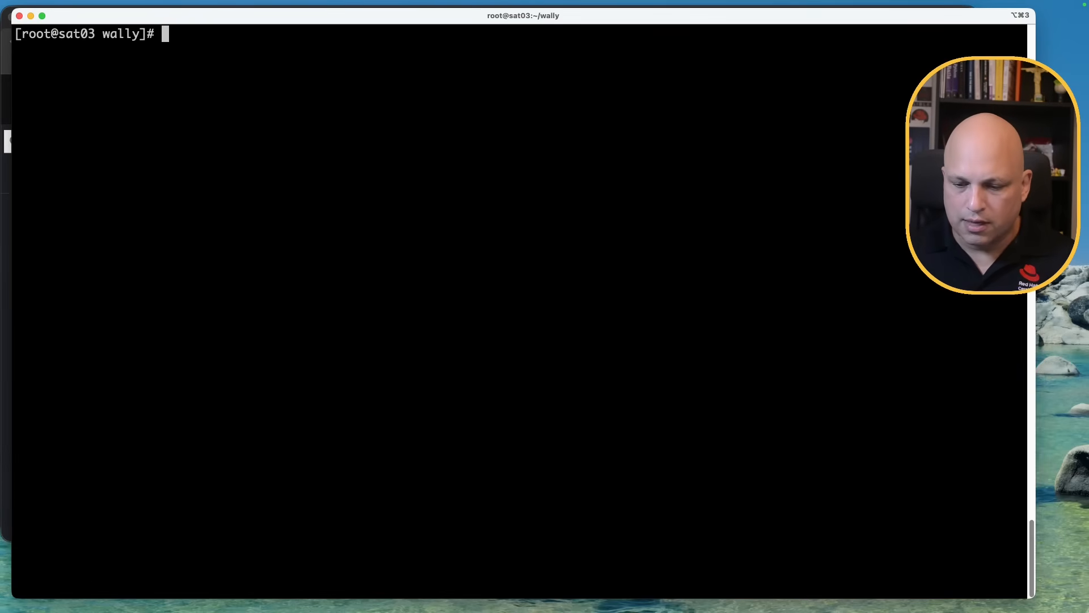
{"action": "type", "text": "tail -f /var/log/messages | grep -E '(http|sat02)'"}
{"action": "key", "text": "Return"}
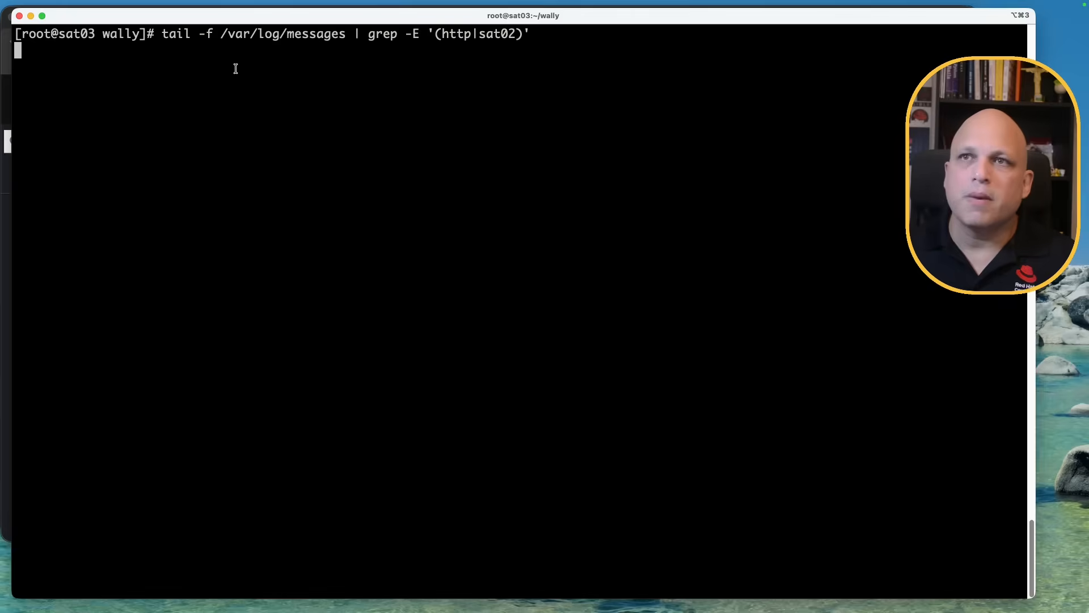
{"action": "left_click_drag", "start_coordinate": [163, 34], "coordinate": [224, 36]}
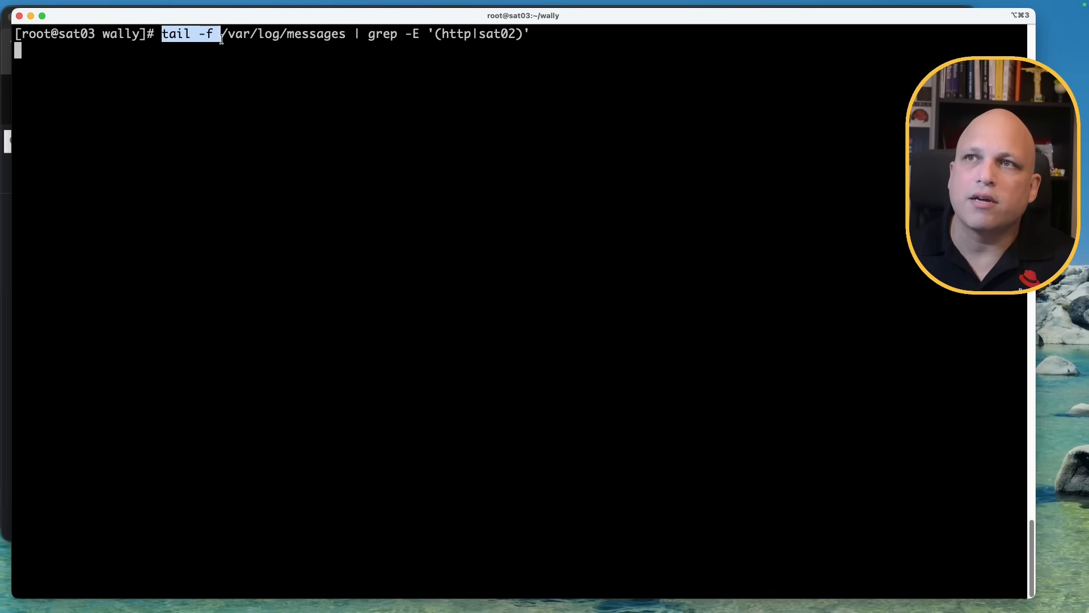
{"action": "double_click", "coordinate": [249, 35]}
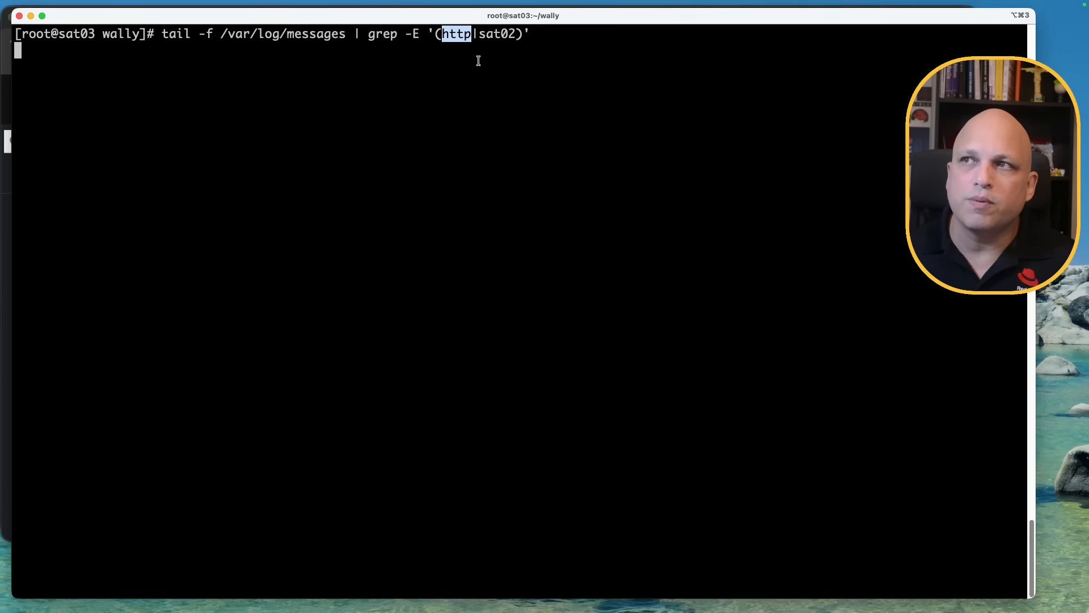
{"action": "double_click", "coordinate": [505, 33]}
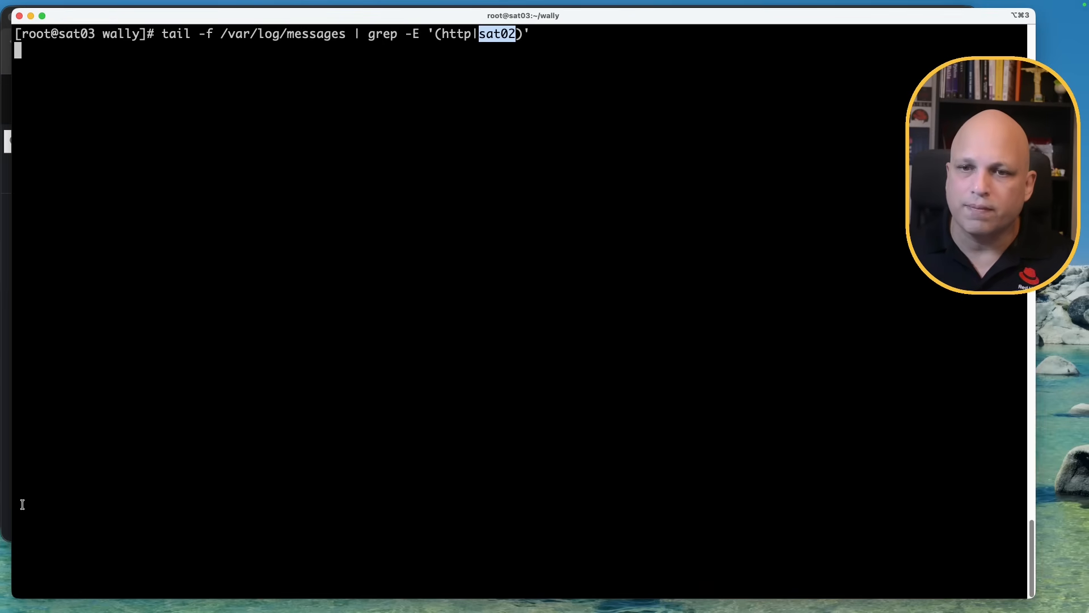
{"action": "left_click", "coordinate": [8, 539]}
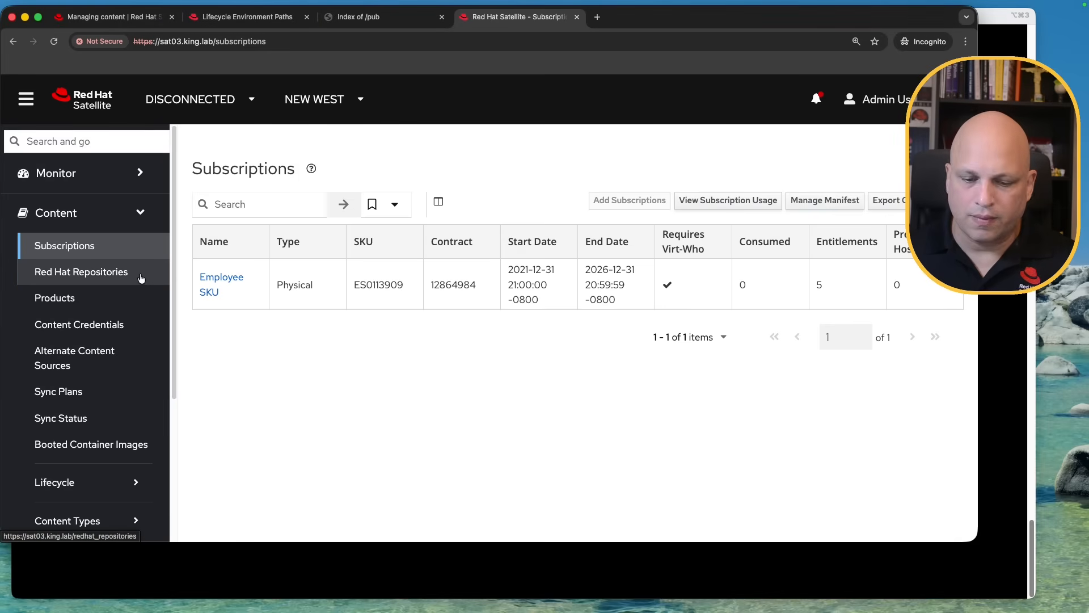
Open sat03's Red Hat Repositories (2680 available), close the Index of /pub tab, and view sat02's paths
{"action": "left_click", "coordinate": [106, 275]}
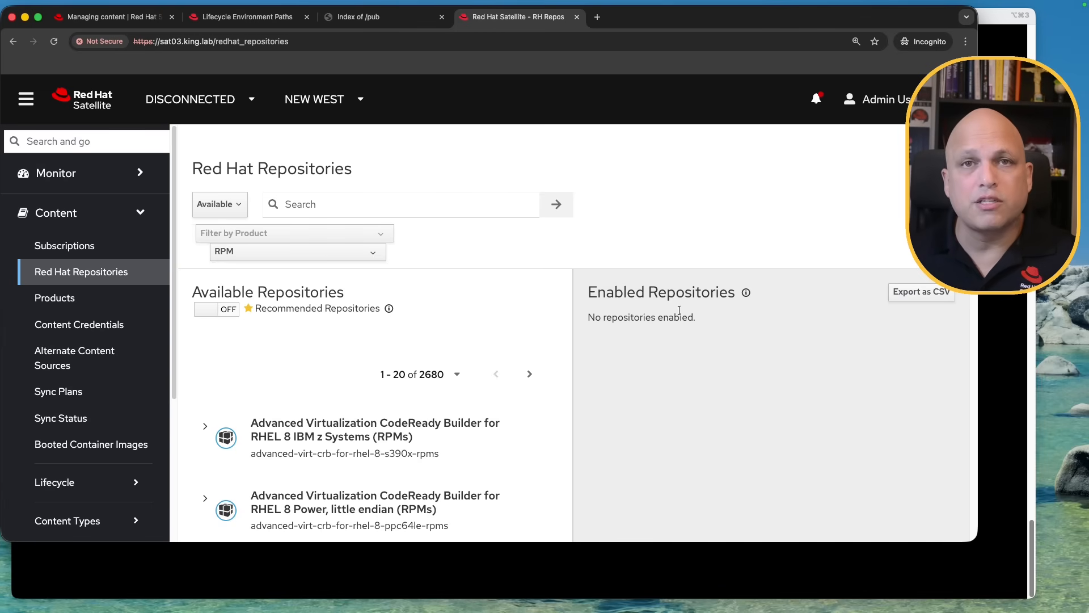
{"action": "double_click", "coordinate": [426, 374]}
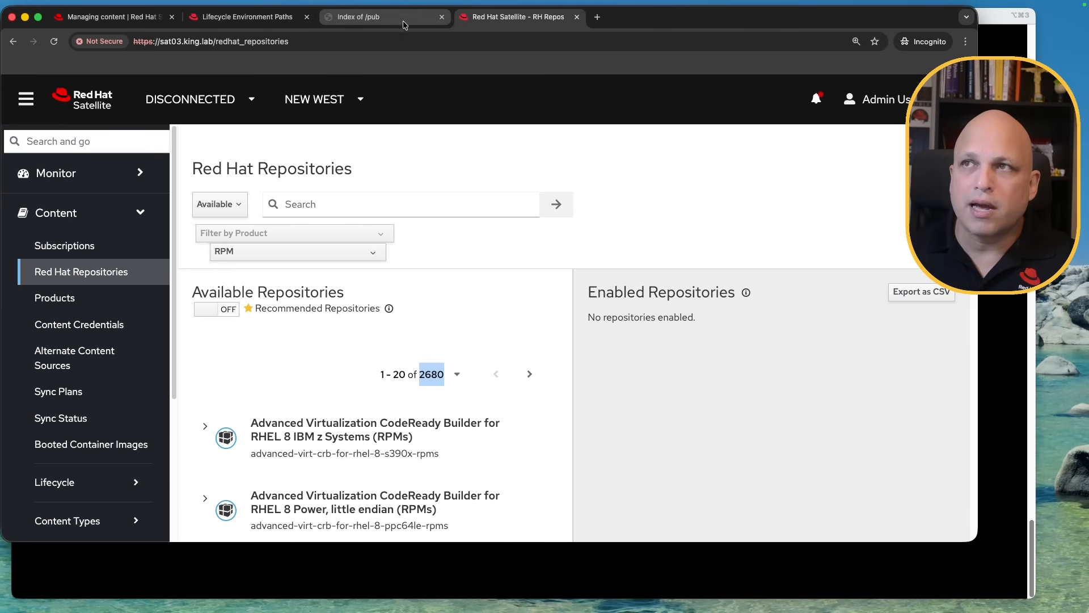
{"action": "left_click", "coordinate": [442, 17]}
{"action": "left_click", "coordinate": [248, 17]}
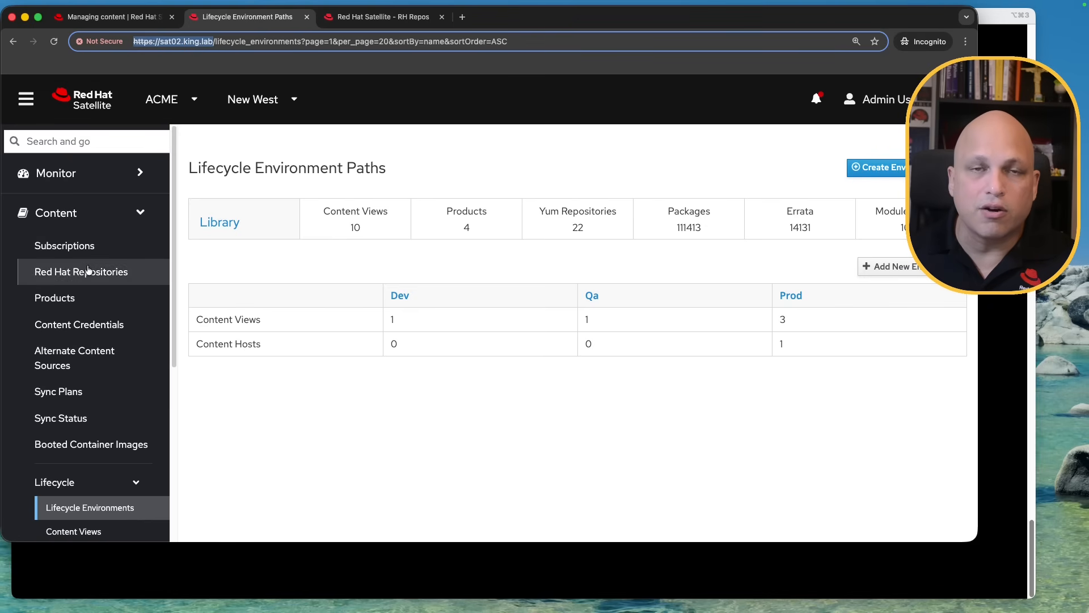
Attempt to enable the s390x Advanced Virtualization repository; it fails as not found in upstream ACME
{"action": "left_click", "coordinate": [400, 21]}
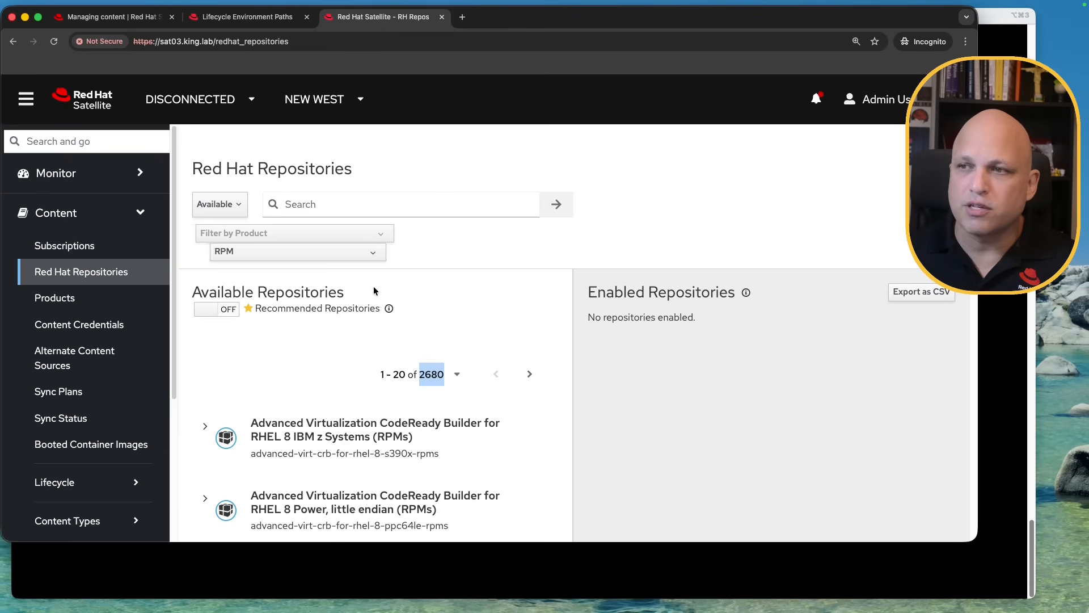
{"action": "left_click", "coordinate": [205, 429]}
{"action": "scroll", "coordinate": [484, 434], "scroll_direction": "down", "scroll_amount": 1}
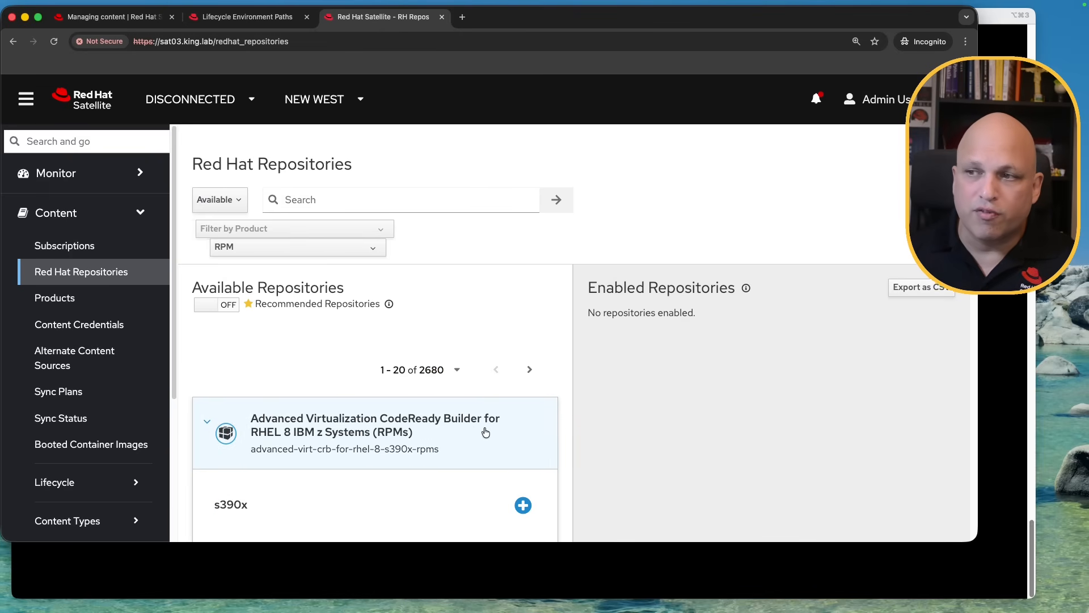
{"action": "left_click", "coordinate": [519, 500]}
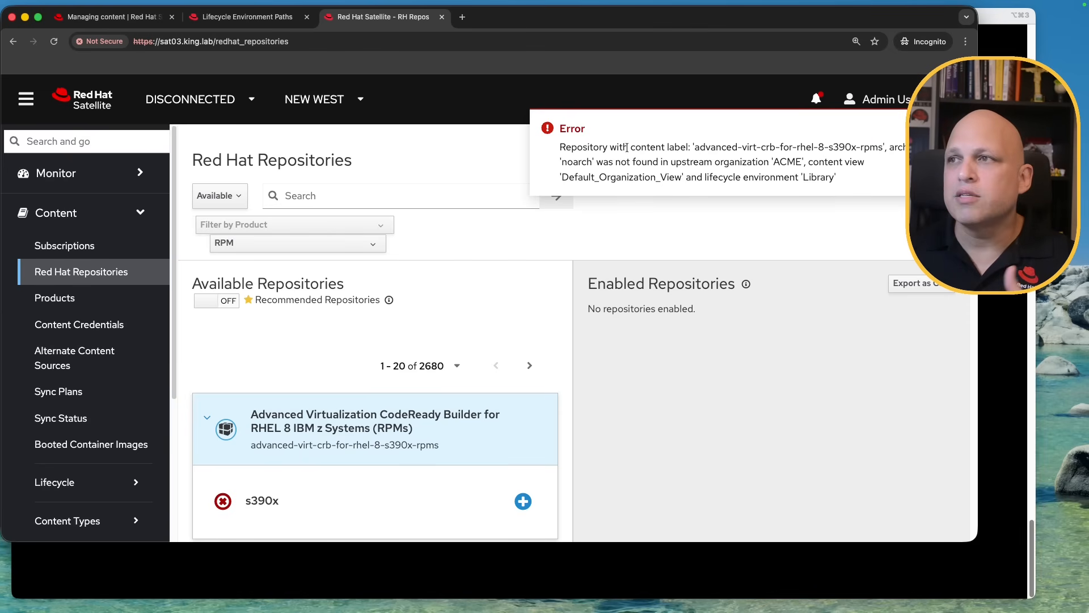
{"action": "left_click_drag", "start_coordinate": [616, 151], "coordinate": [853, 150]}
{"action": "left_click_drag", "start_coordinate": [567, 161], "coordinate": [598, 162]}
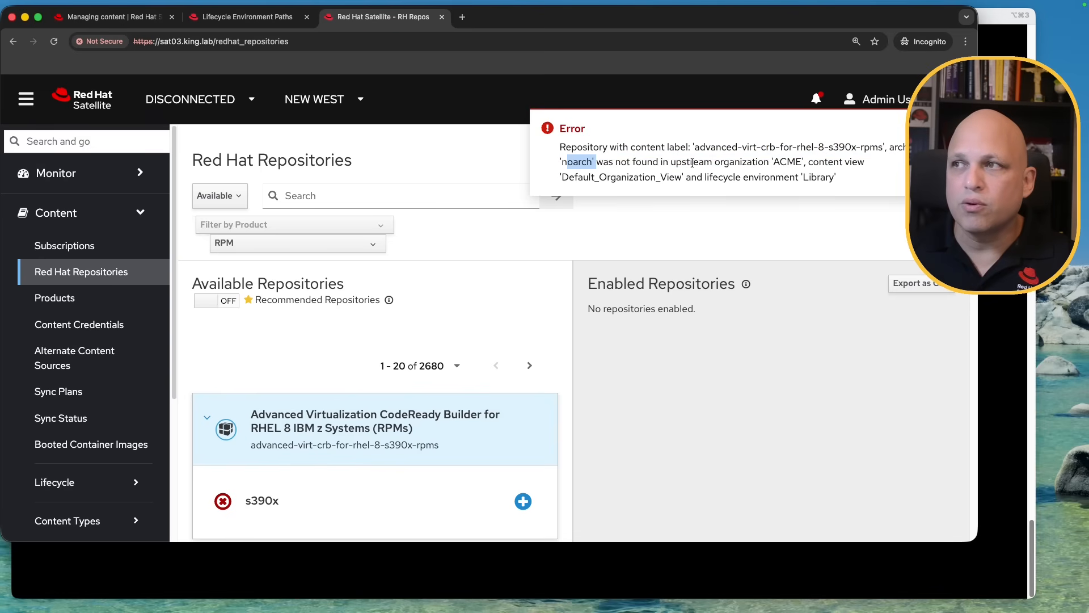
{"action": "left_click_drag", "start_coordinate": [692, 163], "coordinate": [780, 171]}
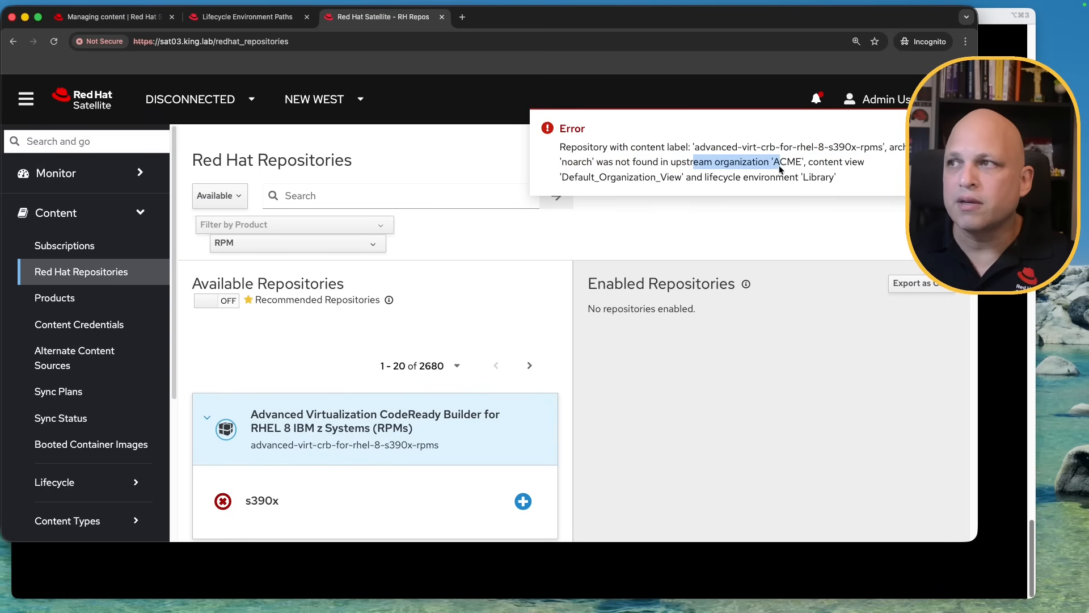
{"action": "double_click", "coordinate": [780, 169]}
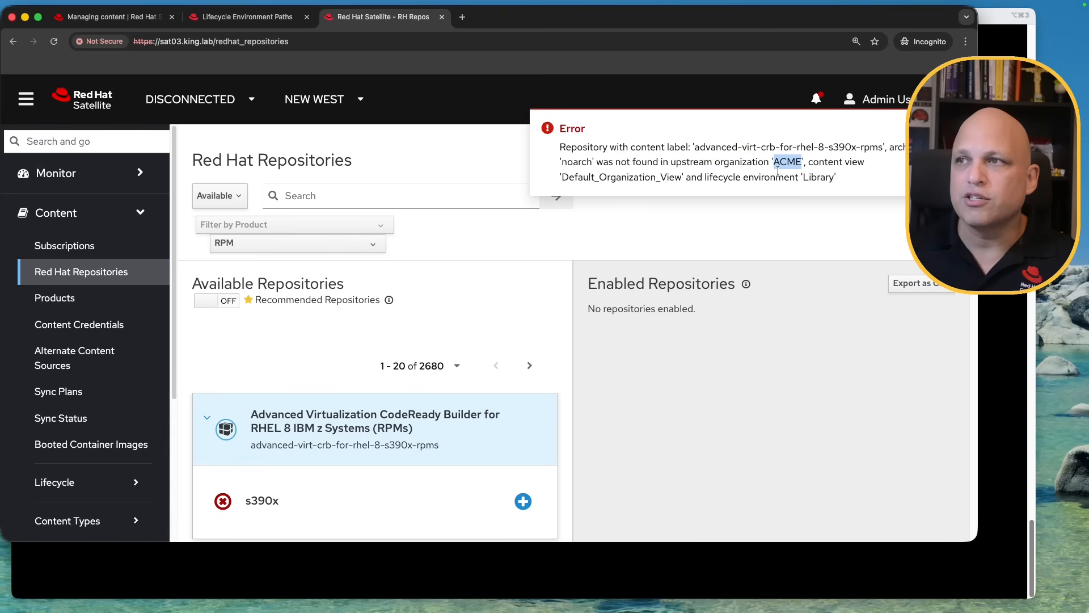
{"action": "left_click_drag", "start_coordinate": [805, 162], "coordinate": [835, 181]}
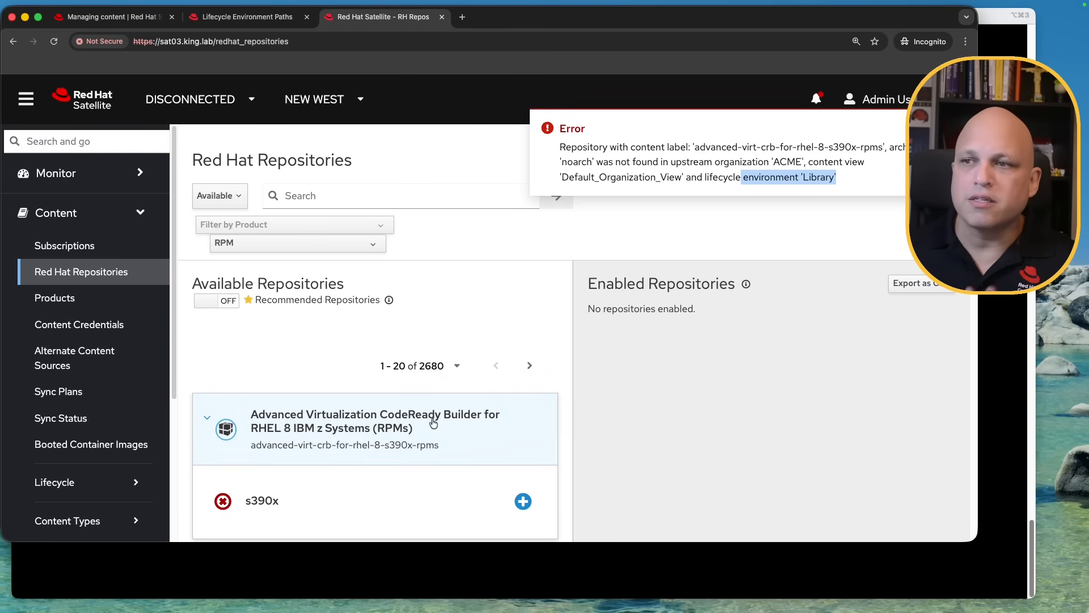
{"action": "left_click", "coordinate": [206, 421]}
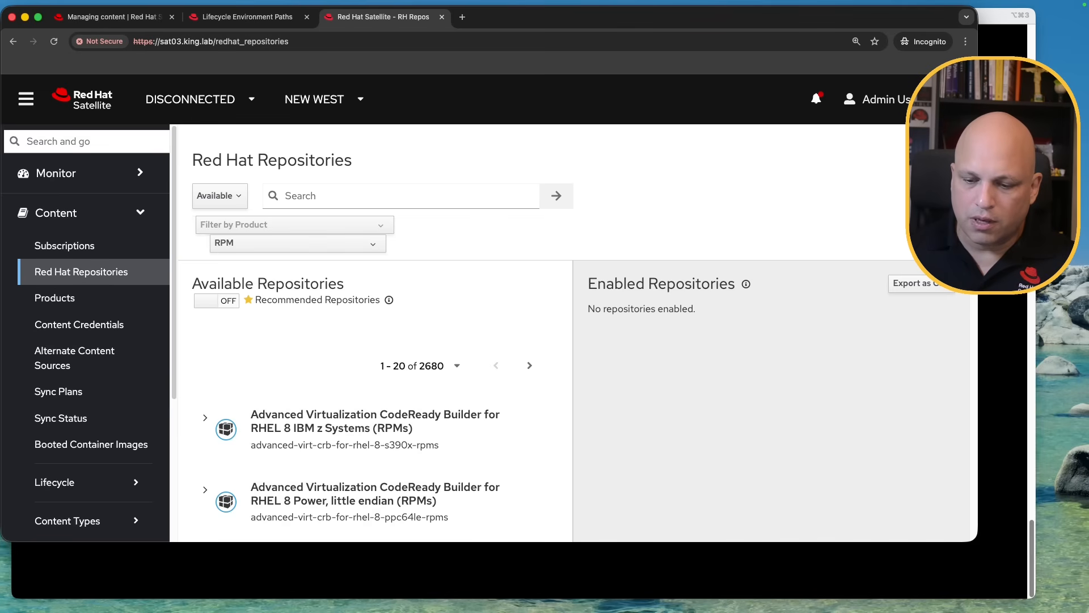
Search and expand satellite-client-6-for-rhel-10-x86_64-rpms on sat03, then open sat02's Sync Status
{"action": "left_click", "coordinate": [333, 195]}
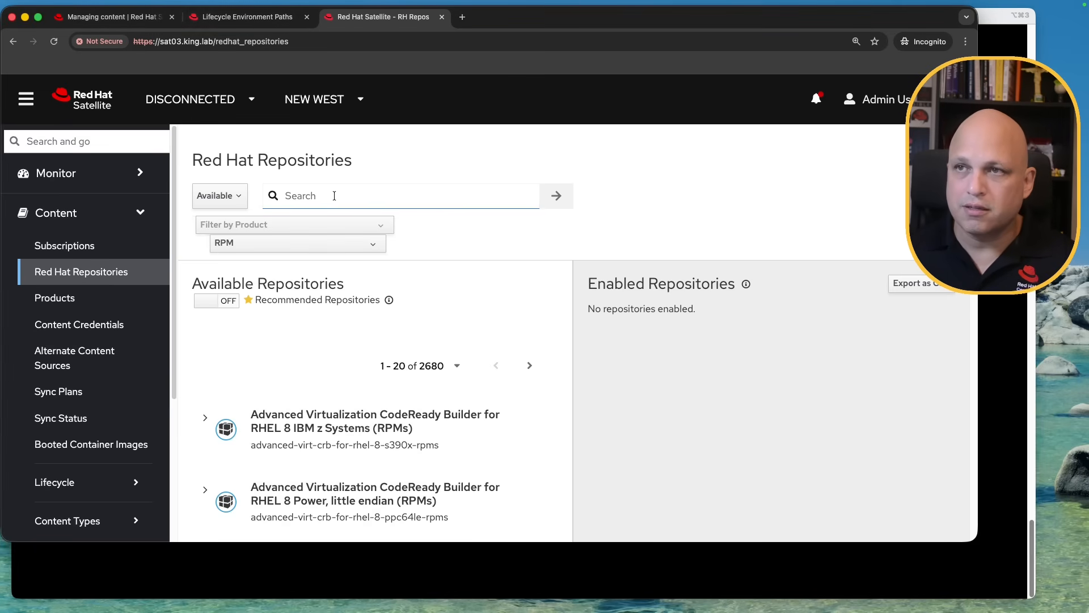
{"action": "type", "text": "satellite-client-6-for-rhel-10-x86_64-rpms"}
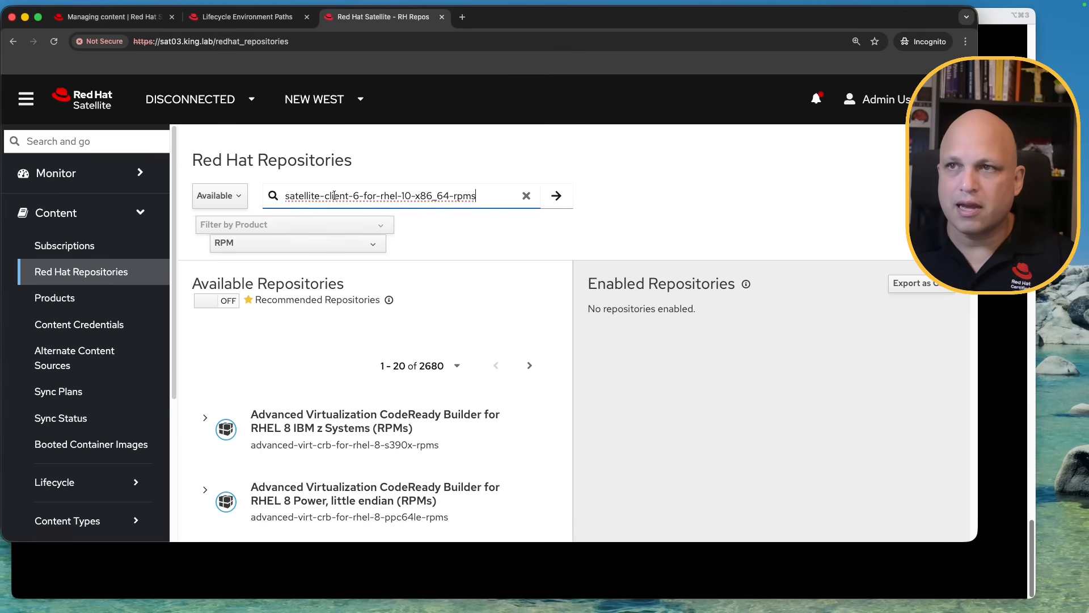
{"action": "left_click", "coordinate": [543, 204]}
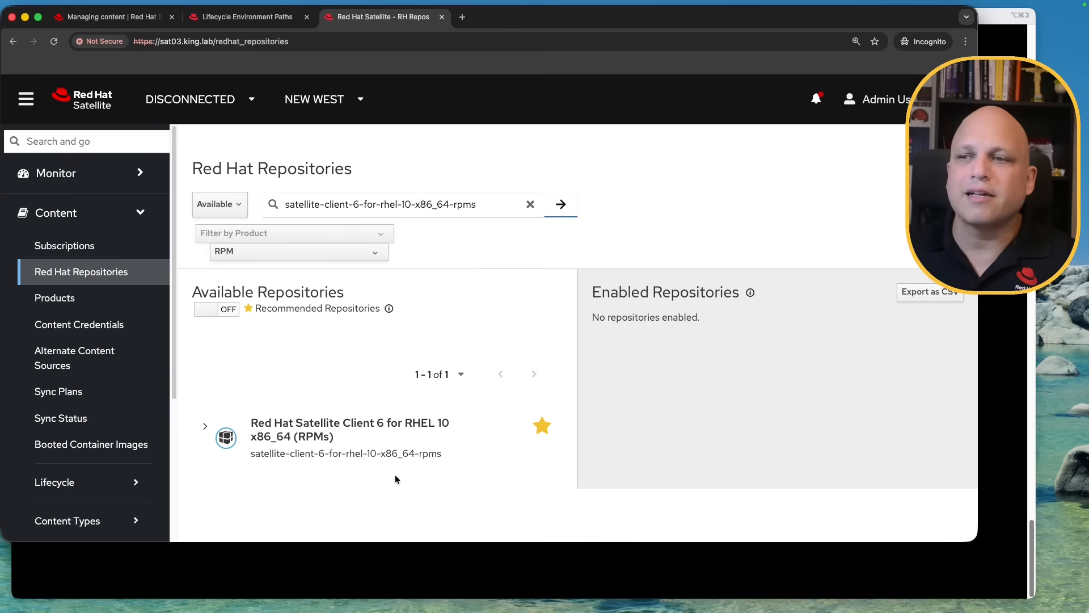
{"action": "left_click", "coordinate": [447, 419]}
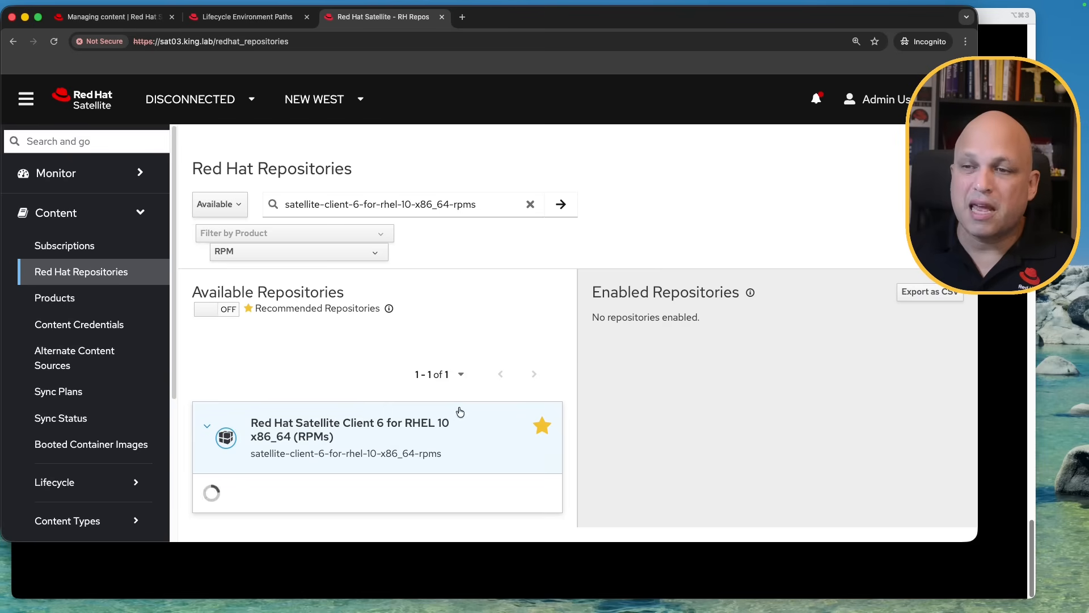
{"action": "scroll", "coordinate": [407, 342], "scroll_direction": "down", "scroll_amount": 1}
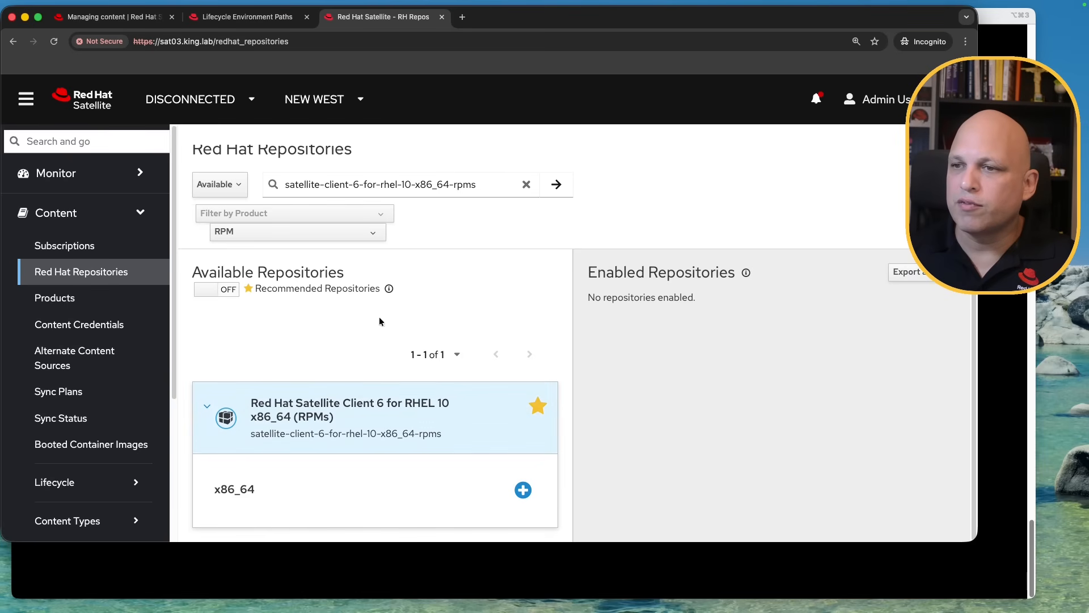
{"action": "left_click", "coordinate": [248, 18]}
{"action": "left_click", "coordinate": [92, 418]}
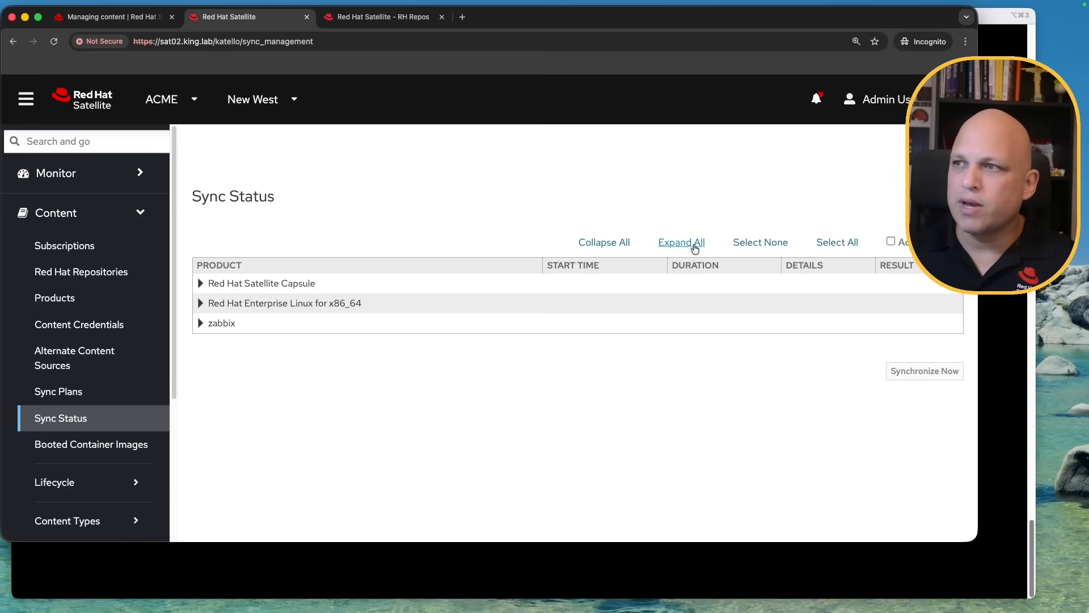
Expand every product in sat02's sync status and find 'client' on the page
{"action": "left_click", "coordinate": [682, 244]}
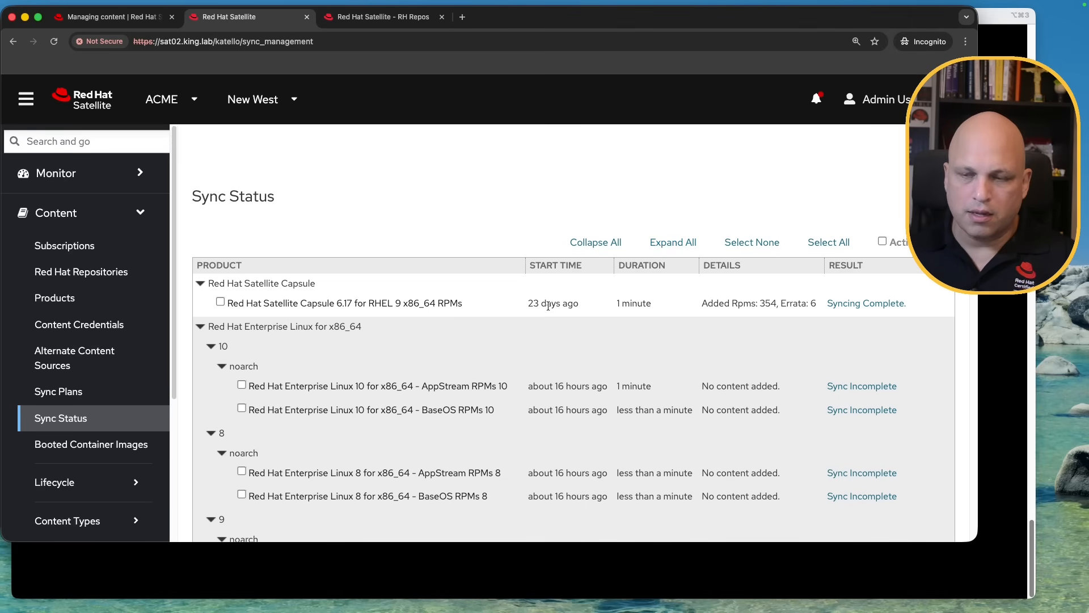
{"action": "key", "text": "super+f"}
{"action": "type", "text": "client"}
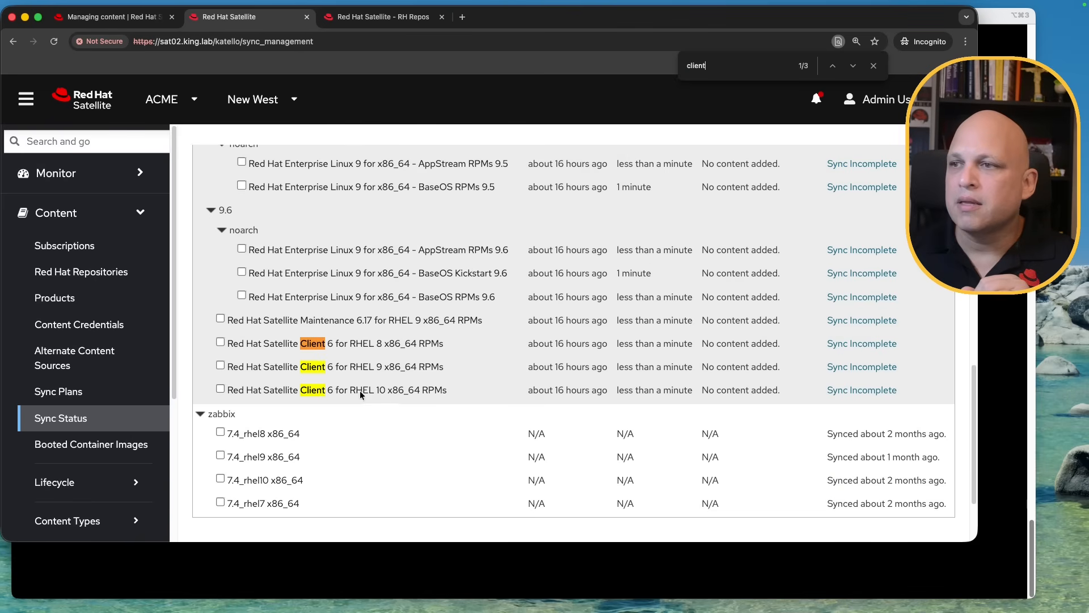
On sat02's Red Hat Repositories, show Both and search satellite-client-6-for-rhel-10-x86_64-rpms
{"action": "left_click", "coordinate": [81, 273]}
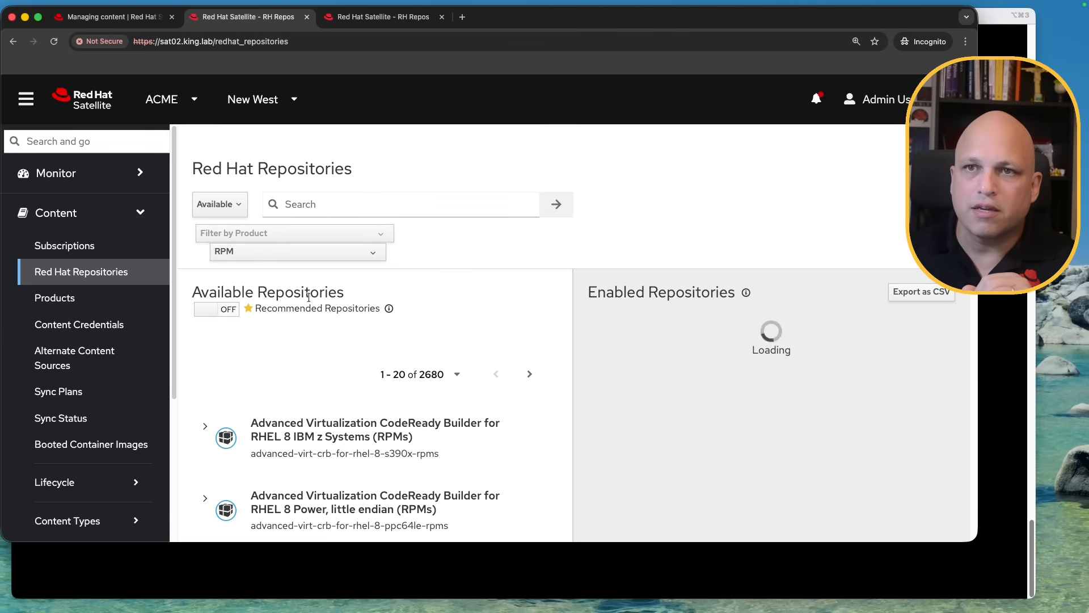
{"action": "left_click", "coordinate": [232, 206]}
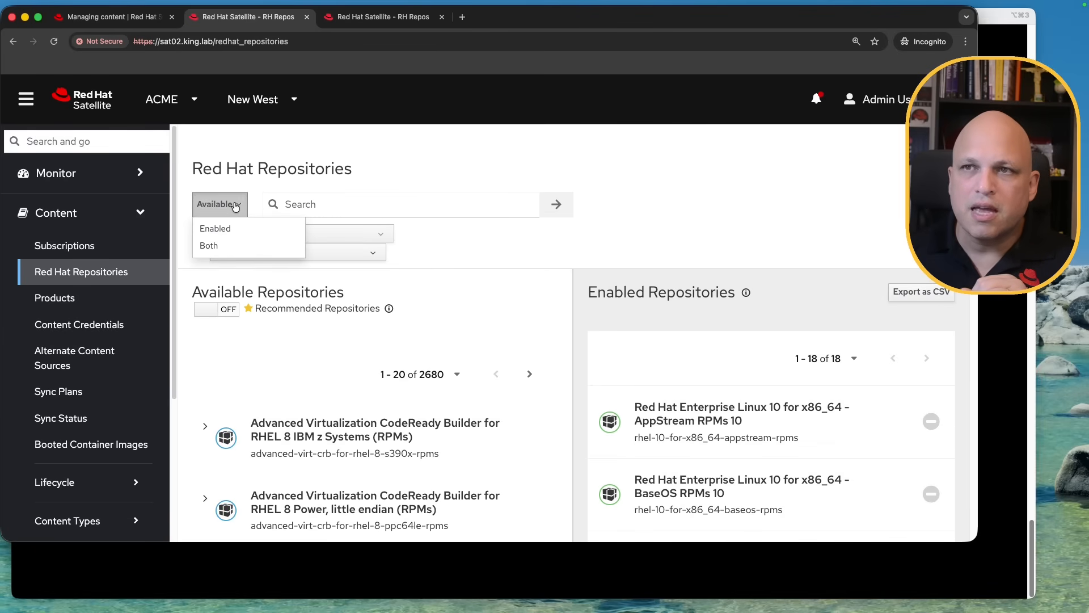
{"action": "left_click", "coordinate": [209, 245]}
{"action": "left_click", "coordinate": [369, 211]}
{"action": "type", "text": "satellite-client-6-for-rhel-10-x86_64-rpms"}
{"action": "left_click", "coordinate": [557, 204]}
{"action": "left_click", "coordinate": [709, 165]}
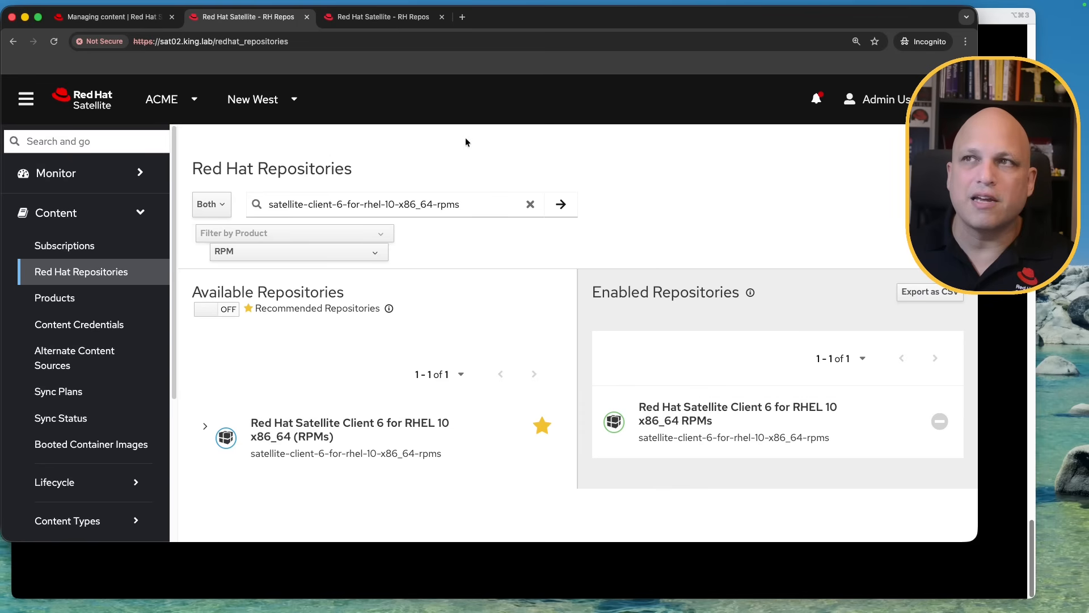
Enable the x86_64 Satellite Client 6 for RHEL 10 RPMs repository on sat03
{"action": "left_click", "coordinate": [388, 22]}
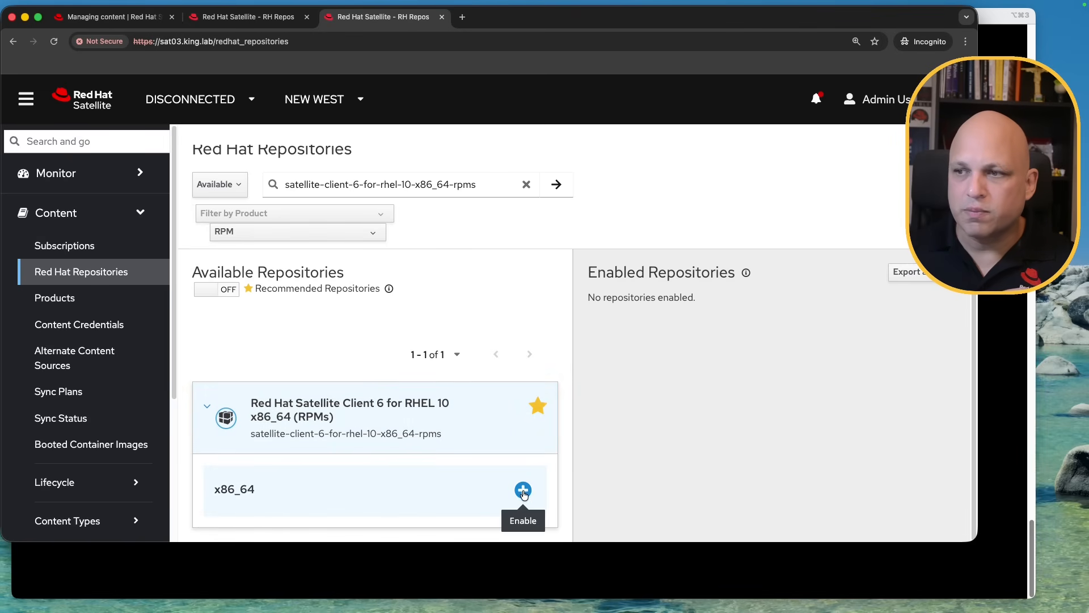
{"action": "left_click", "coordinate": [522, 489]}
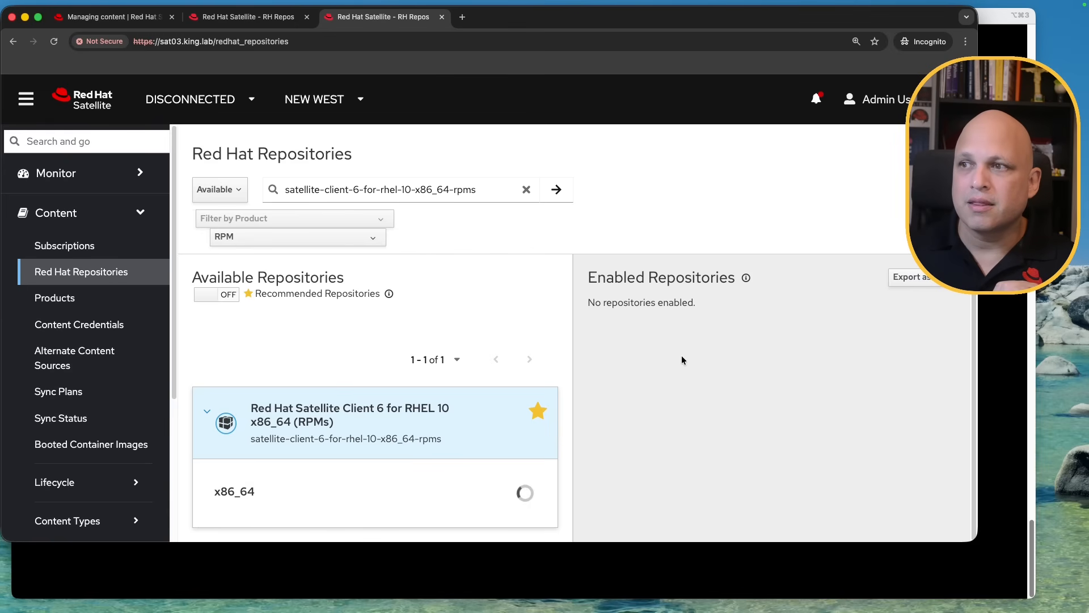
{"action": "left_click_drag", "start_coordinate": [565, 148], "coordinate": [734, 148]}
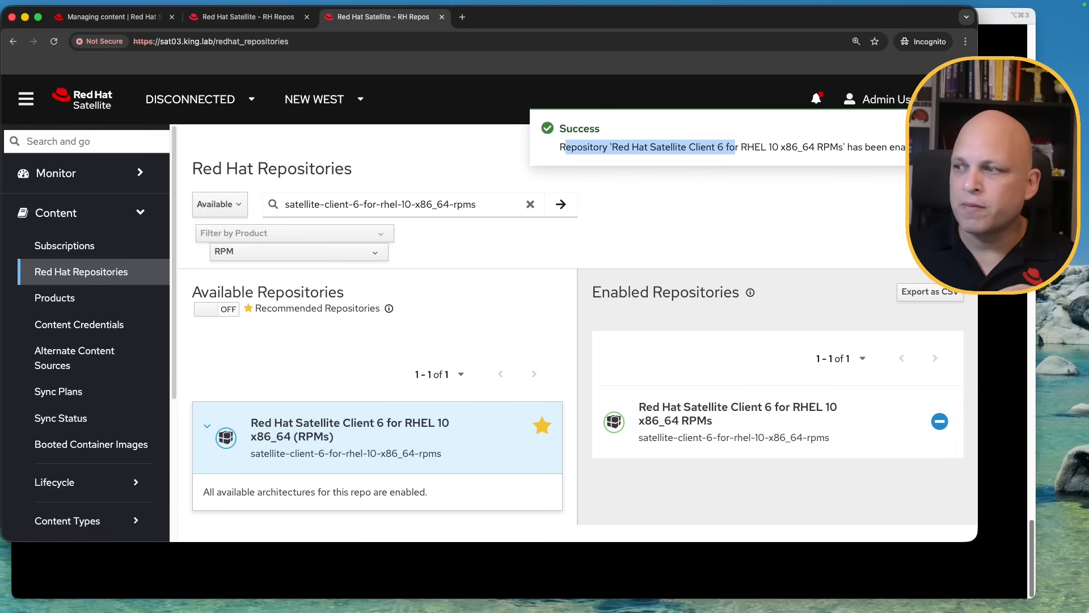
{"action": "left_click", "coordinate": [1029, 593]}
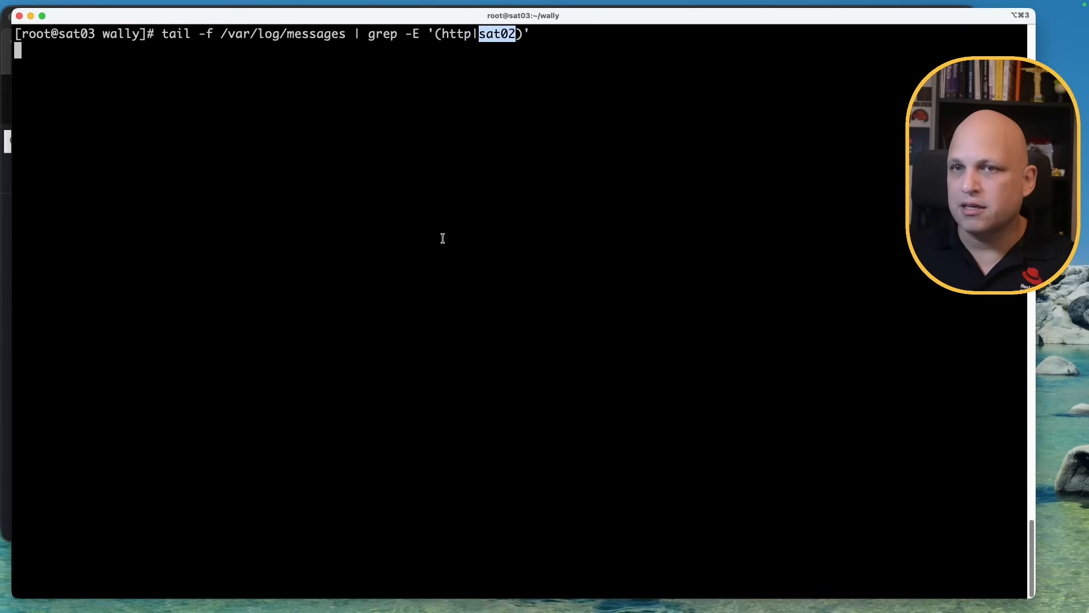
Synchronize Satellite Client 6 for RHEL 10 x86_64 under Red Hat Enterprise Linux for x86_64 on sat03
{"action": "key", "text": "Return"}
{"action": "key", "text": "Return"}
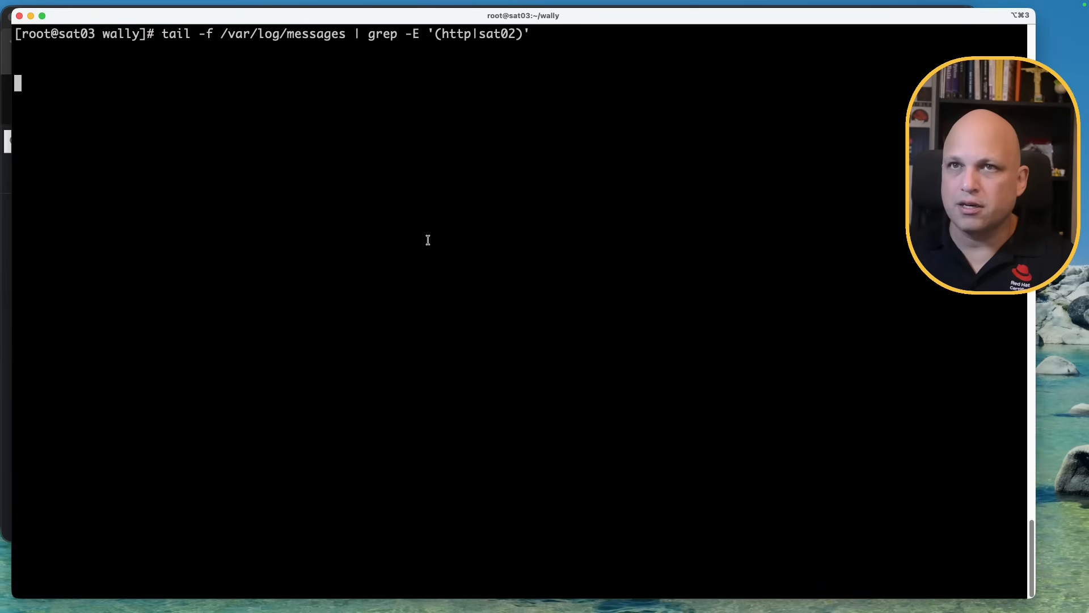
{"action": "left_click", "coordinate": [7, 539]}
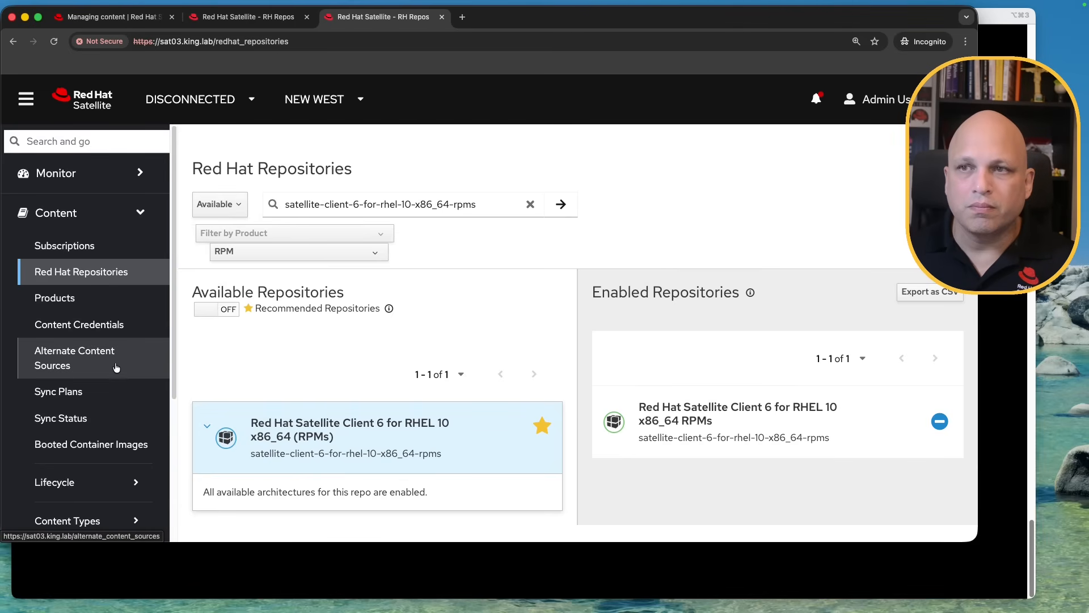
{"action": "left_click", "coordinate": [99, 420]}
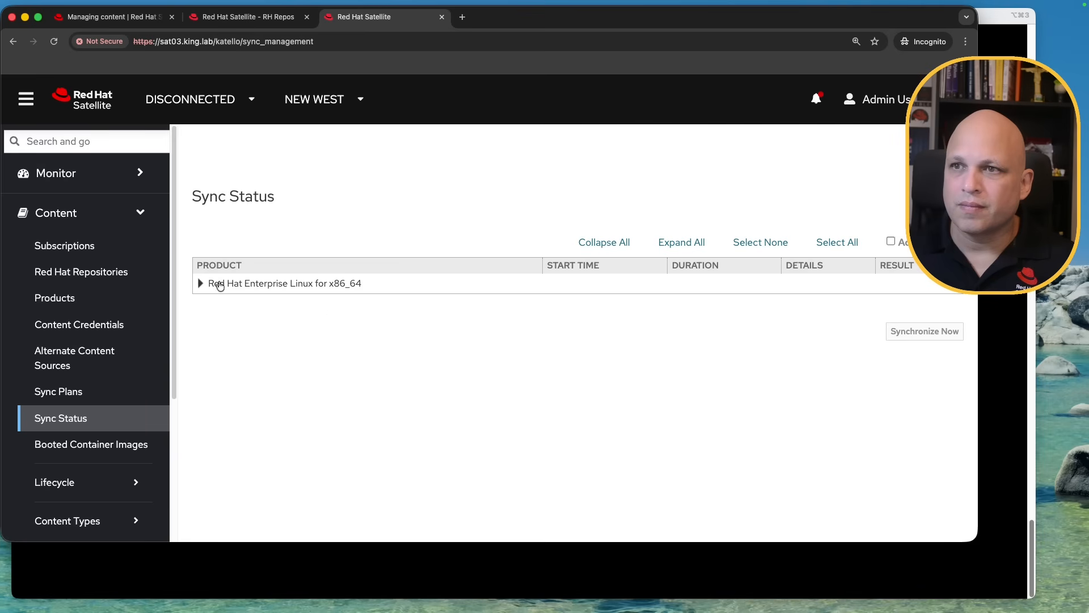
{"action": "left_click", "coordinate": [219, 283]}
{"action": "left_click", "coordinate": [220, 302]}
{"action": "left_click", "coordinate": [940, 360]}
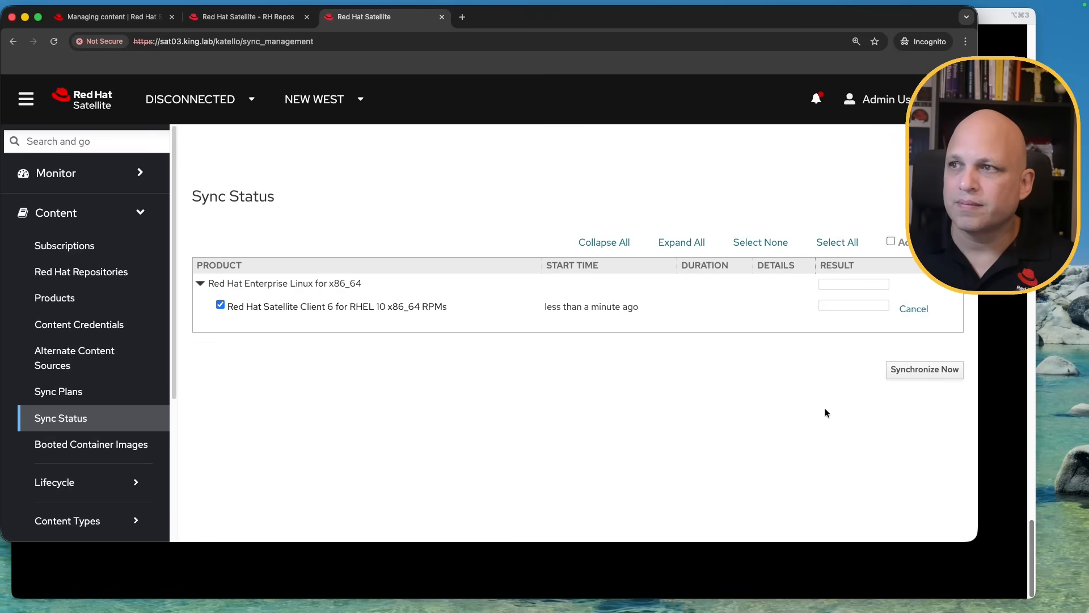
{"action": "left_click", "coordinate": [1031, 553]}
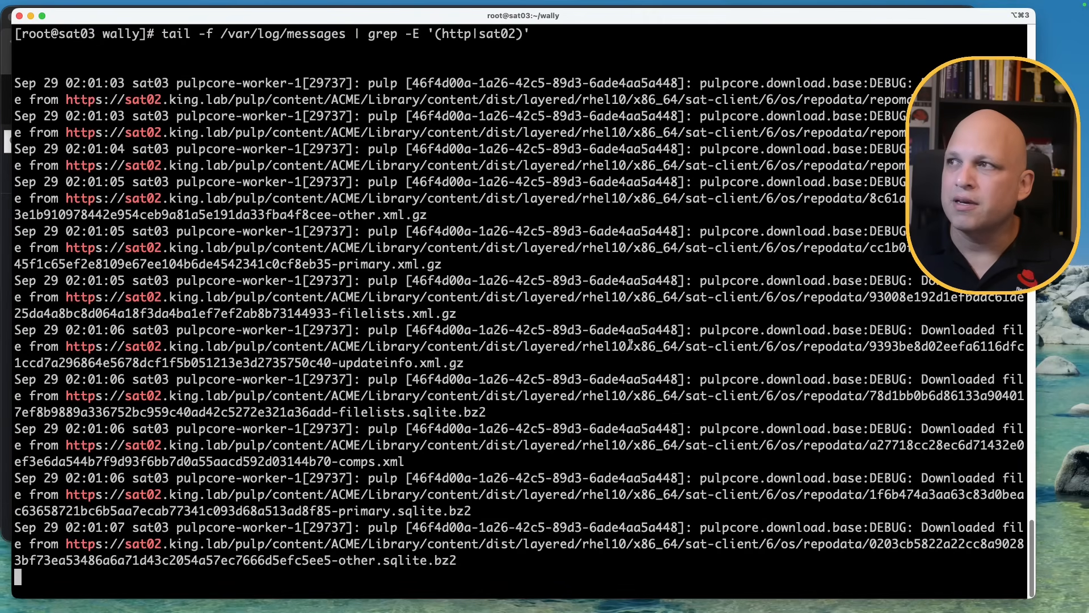
{"action": "triple_click", "coordinate": [454, 124]}
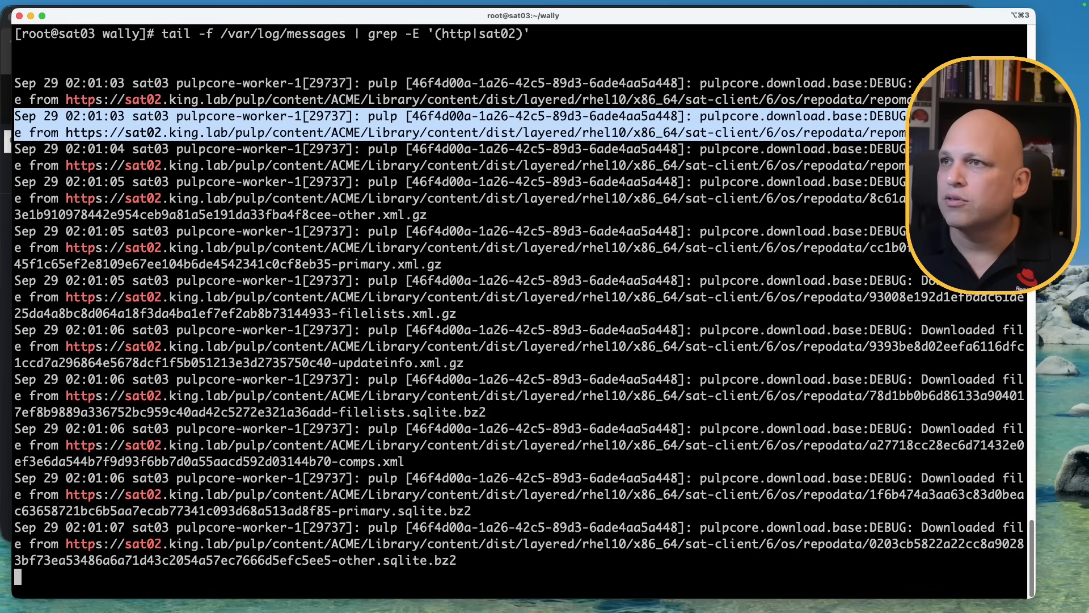
{"action": "left_click", "coordinate": [147, 130]}
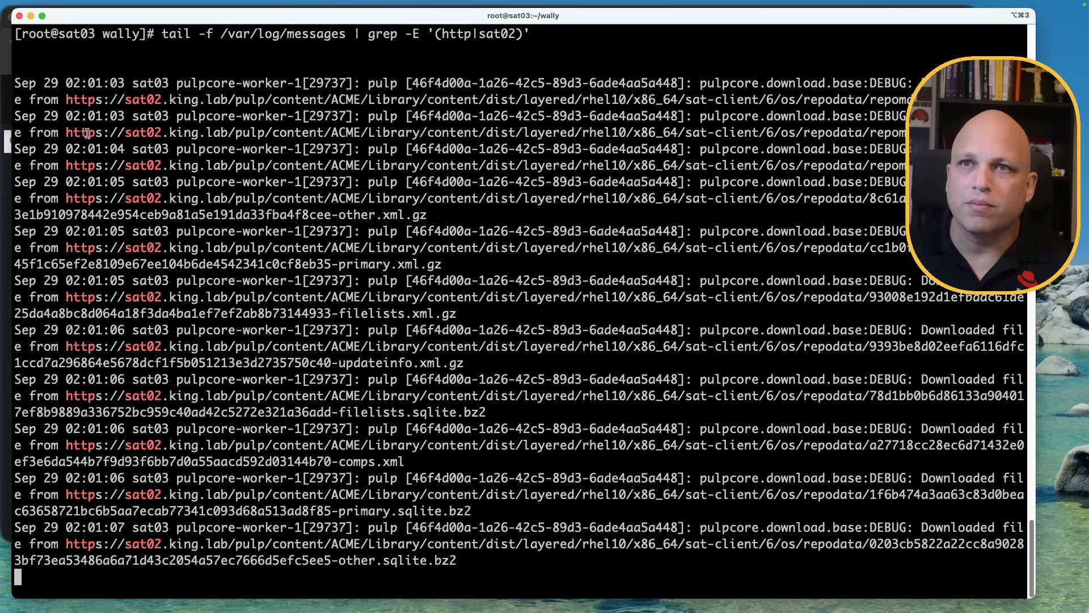
{"action": "left_click_drag", "start_coordinate": [67, 133], "coordinate": [294, 136]}
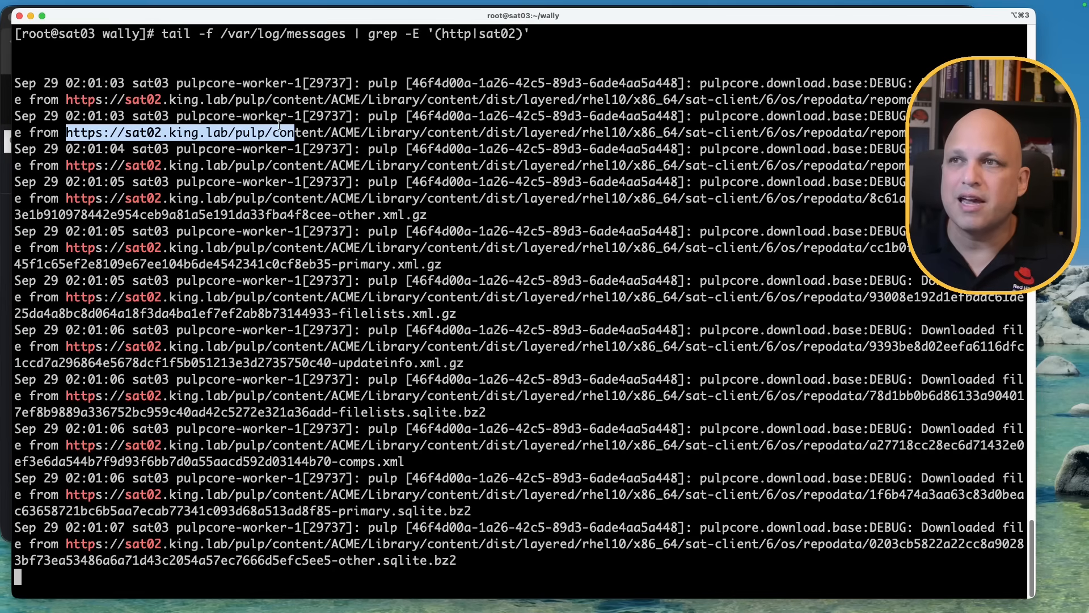
{"action": "double_click", "coordinate": [886, 116]}
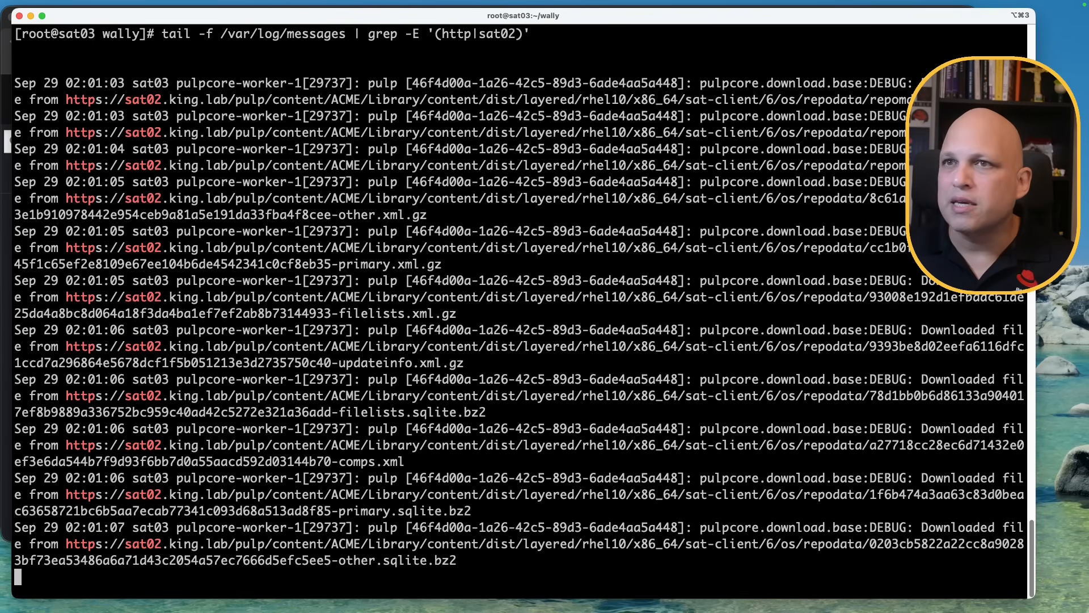
{"action": "left_click_drag", "start_coordinate": [66, 133], "coordinate": [230, 133]}
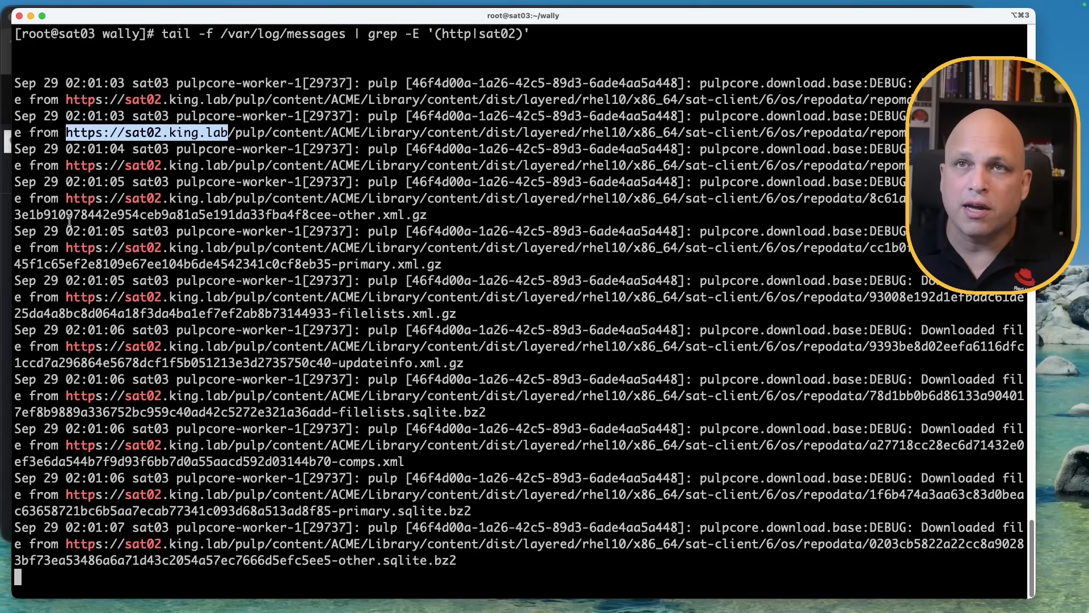
{"action": "key", "text": "Return"}
{"action": "key", "text": "Return"}
{"action": "key", "text": "Return"}
{"action": "key", "text": "Return"}
{"action": "key", "text": "Return"}
{"action": "key", "text": "Return"}
{"action": "key", "text": "Return"}
{"action": "key", "text": "Return"}
{"action": "key", "text": "Return"}
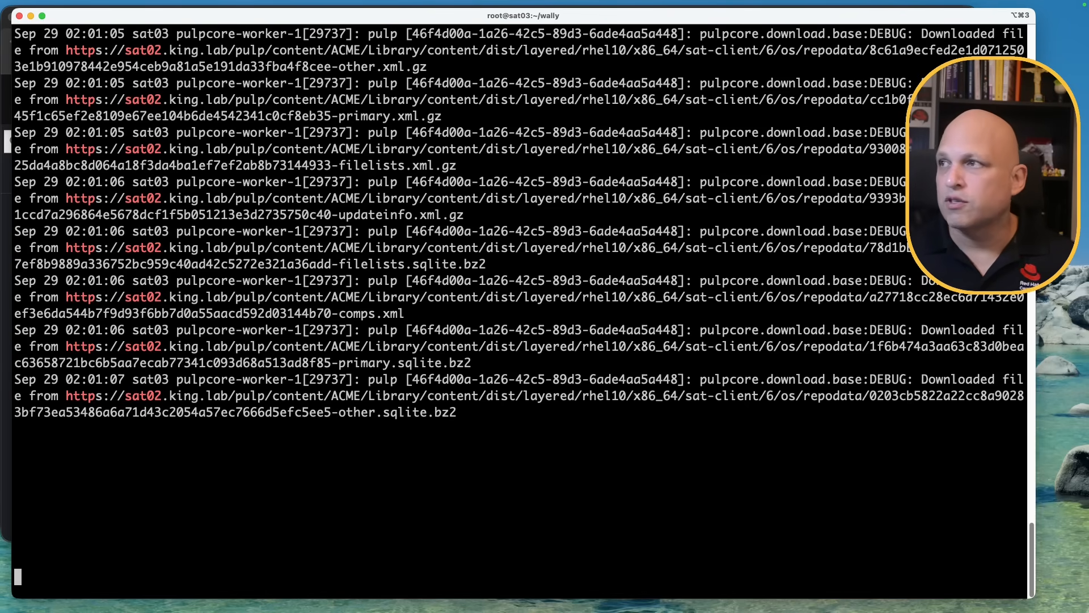
Verify sat03's Satellite Client sync details show 9 RPMs and 2 errata added
{"action": "left_click", "coordinate": [6, 539]}
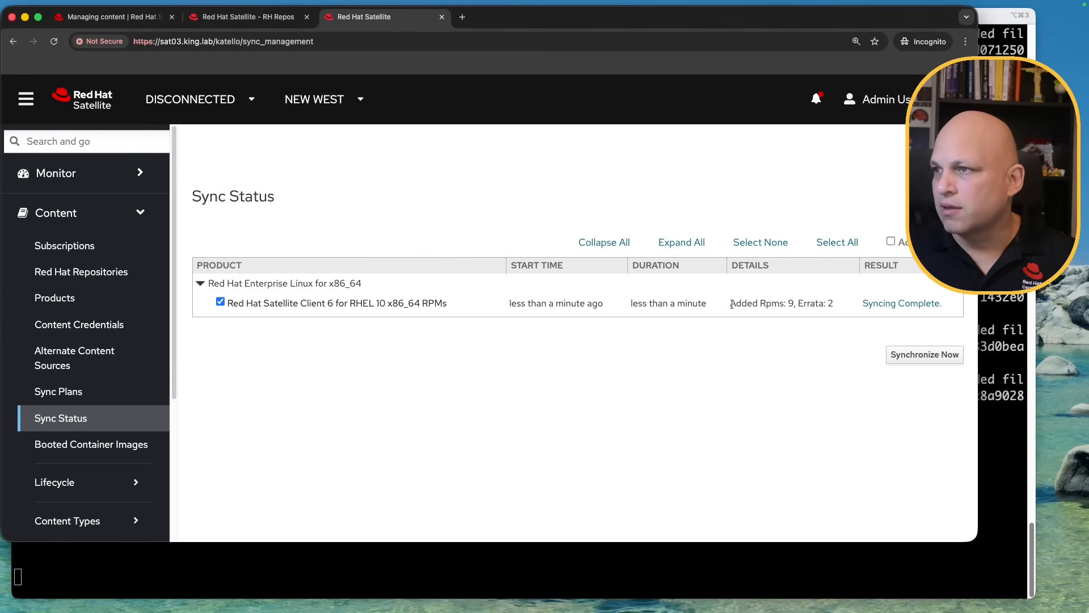
{"action": "left_click_drag", "start_coordinate": [732, 305], "coordinate": [803, 308]}
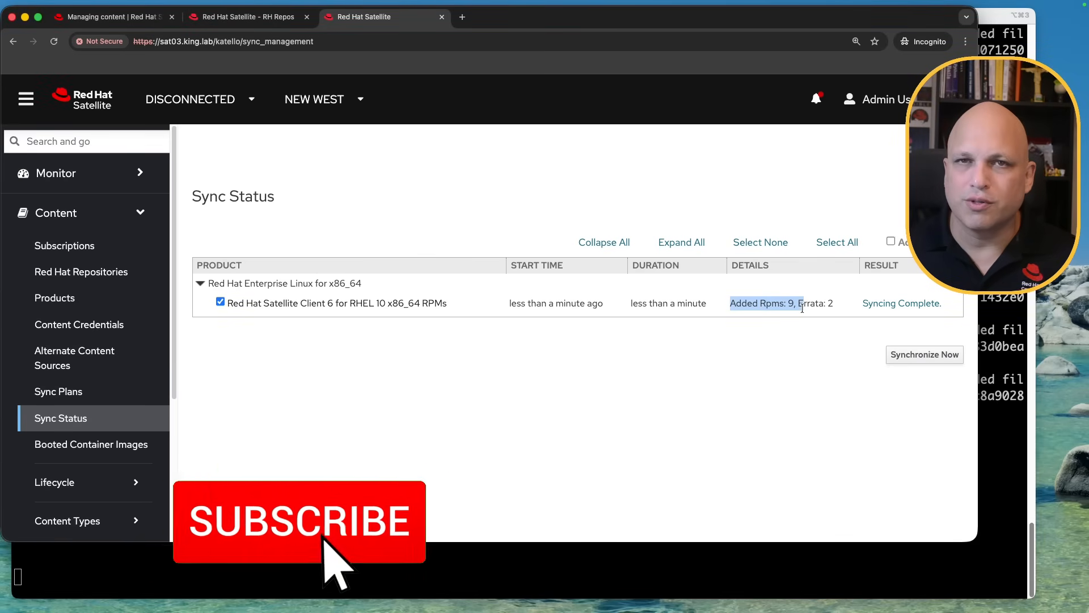
{"action": "left_click", "coordinate": [846, 312]}
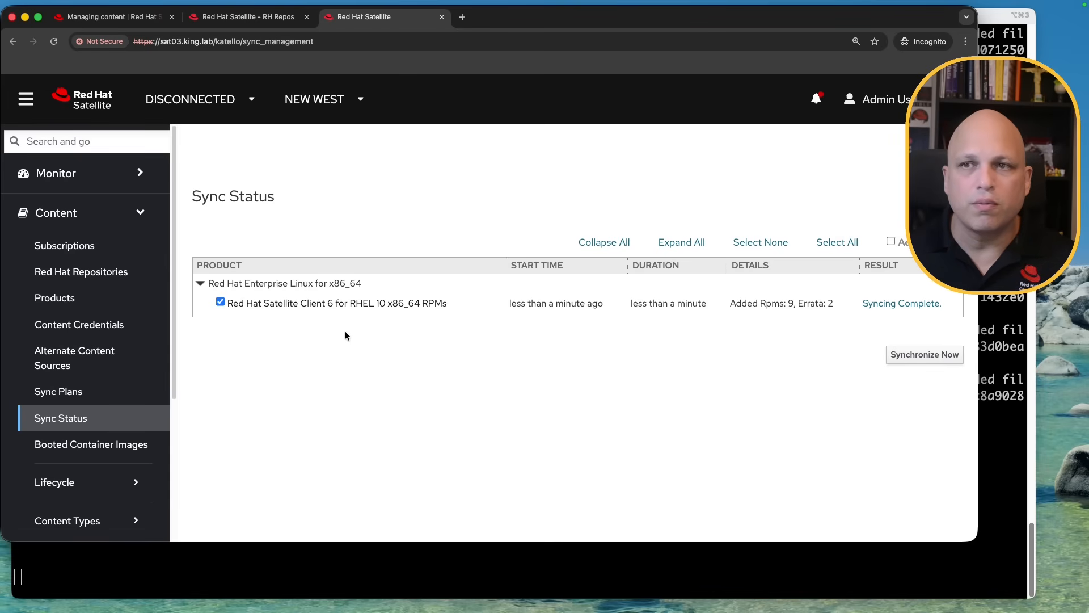
{"action": "left_click", "coordinate": [240, 17]}
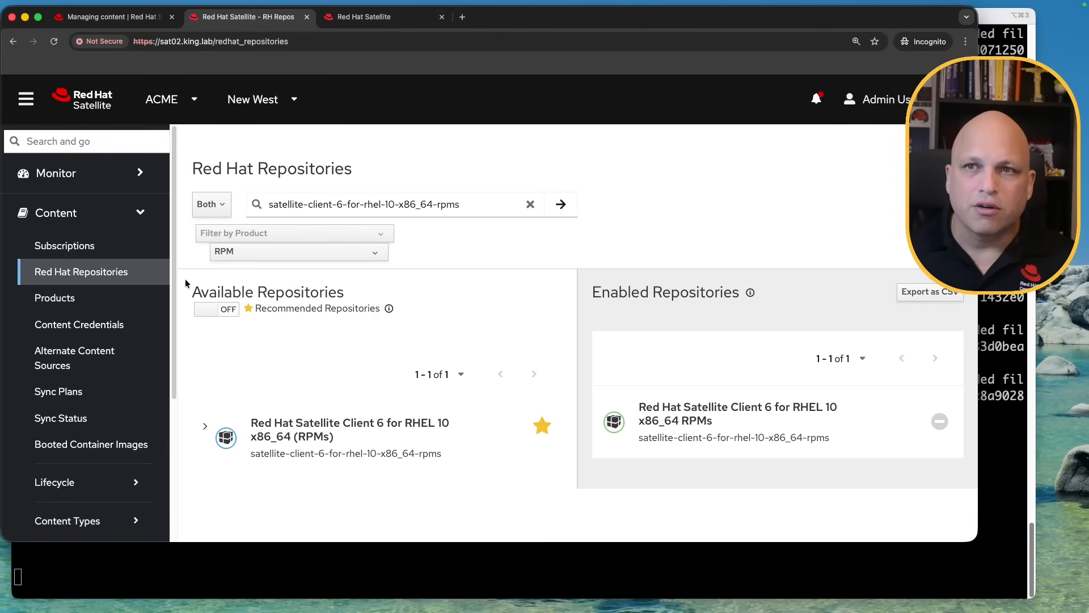
{"action": "left_click", "coordinate": [364, 17]}
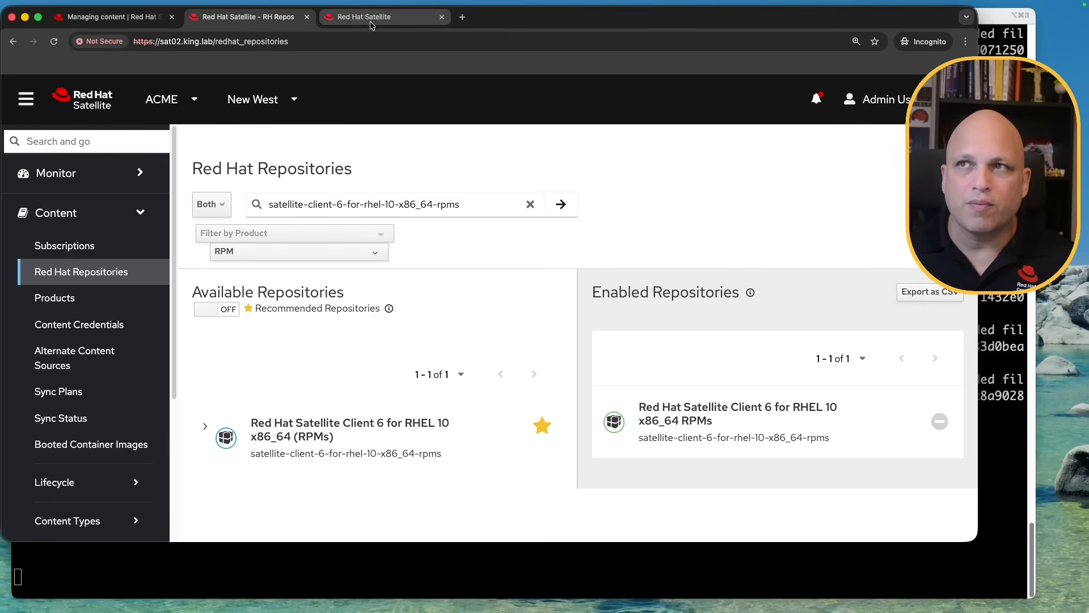
{"action": "left_click", "coordinate": [116, 272]}
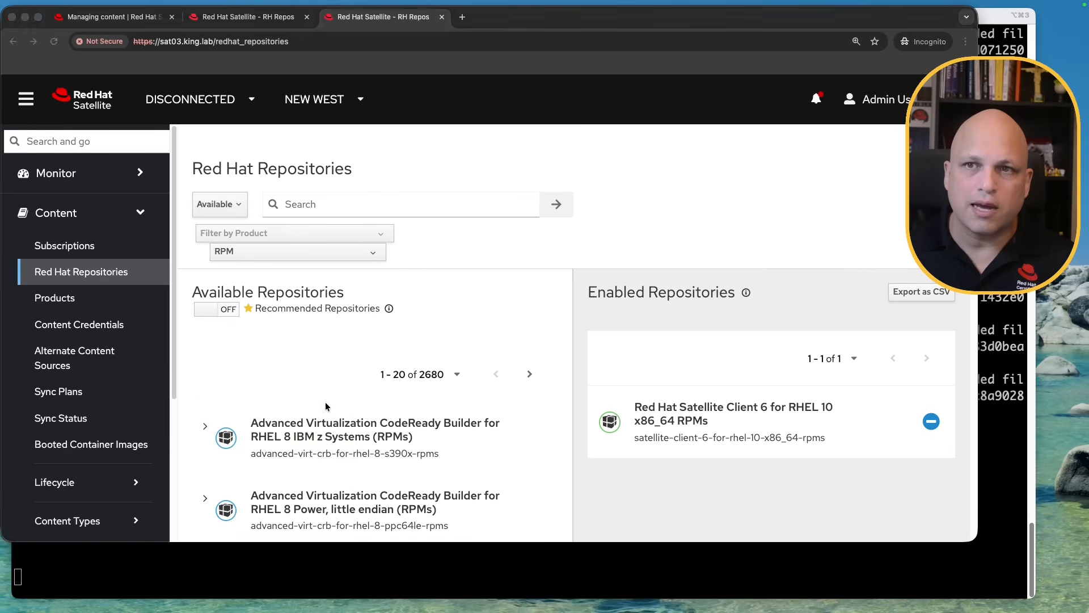
Limit sat03's list to the 21 recommended repositories and locate RHEL 10 AppStream and BaseOS
{"action": "left_click", "coordinate": [234, 312]}
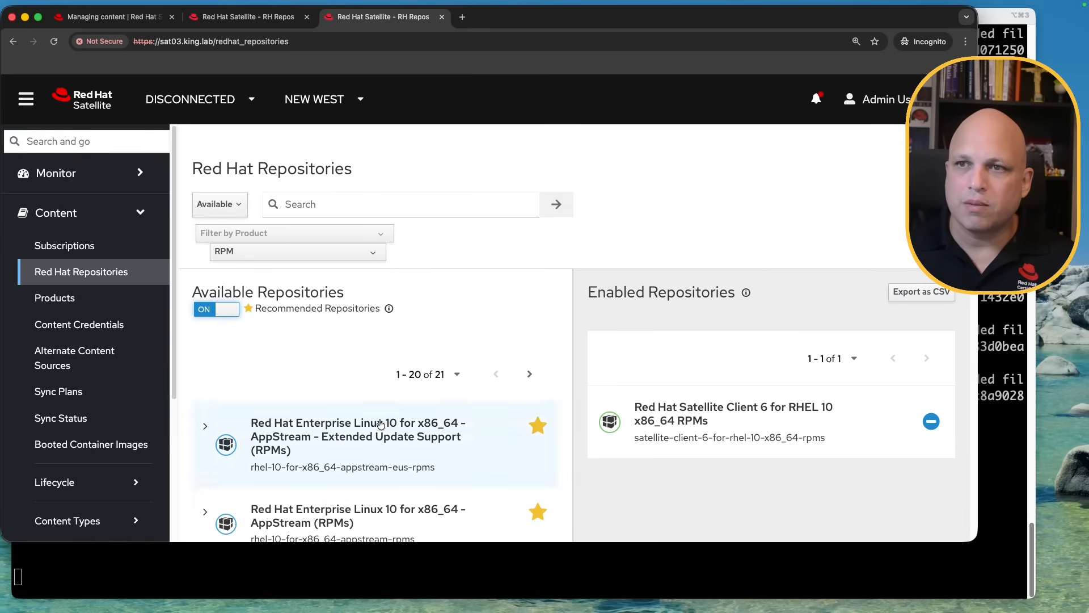
{"action": "scroll", "coordinate": [506, 335], "scroll_direction": "down", "scroll_amount": 3}
{"action": "scroll", "coordinate": [499, 368], "scroll_direction": "down", "scroll_amount": 10}
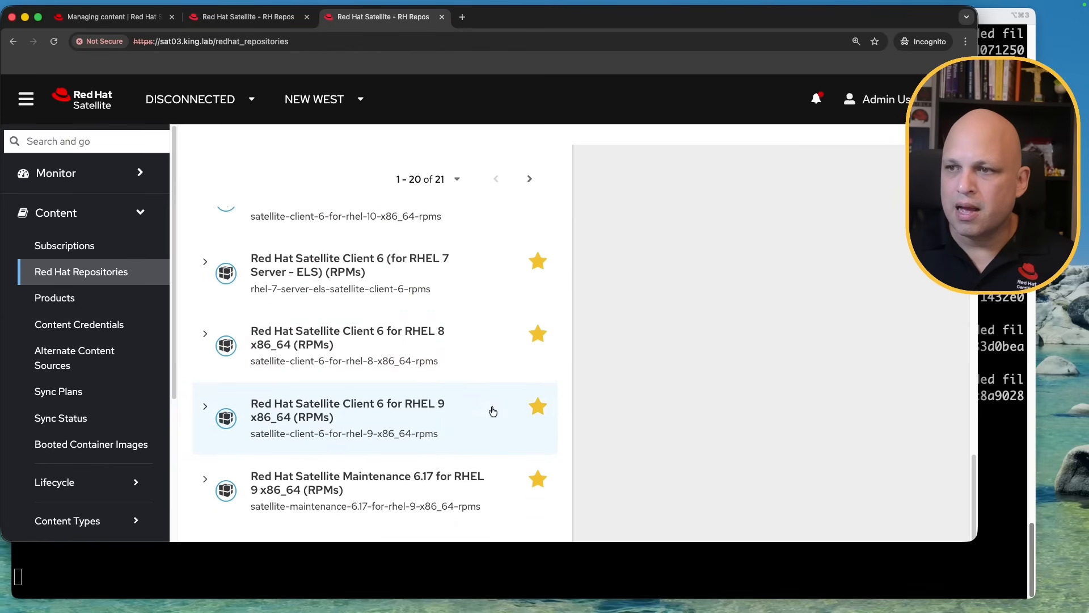
{"action": "scroll", "coordinate": [448, 365], "scroll_direction": "up", "scroll_amount": 3}
{"action": "scroll", "coordinate": [400, 370], "scroll_direction": "up", "scroll_amount": 5}
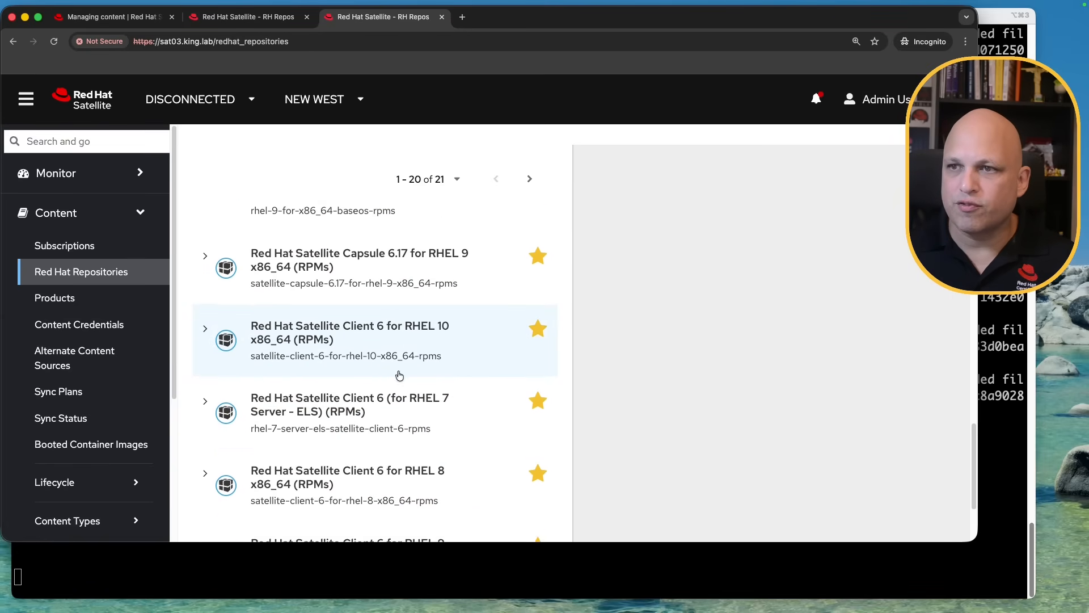
{"action": "scroll", "coordinate": [399, 370], "scroll_direction": "up", "scroll_amount": 10}
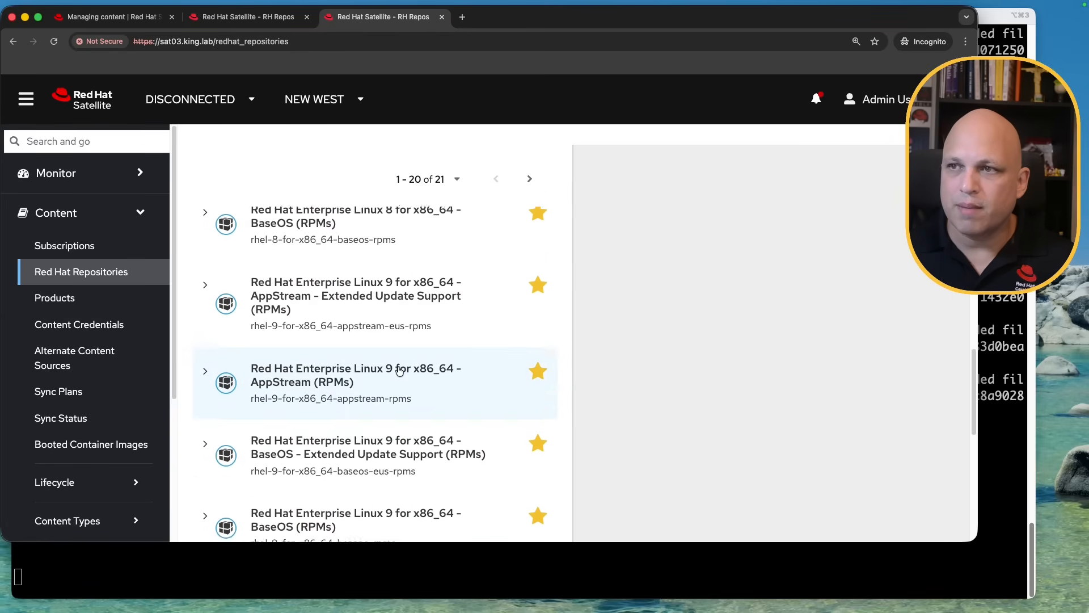
{"action": "scroll", "coordinate": [399, 370], "scroll_direction": "up", "scroll_amount": 8}
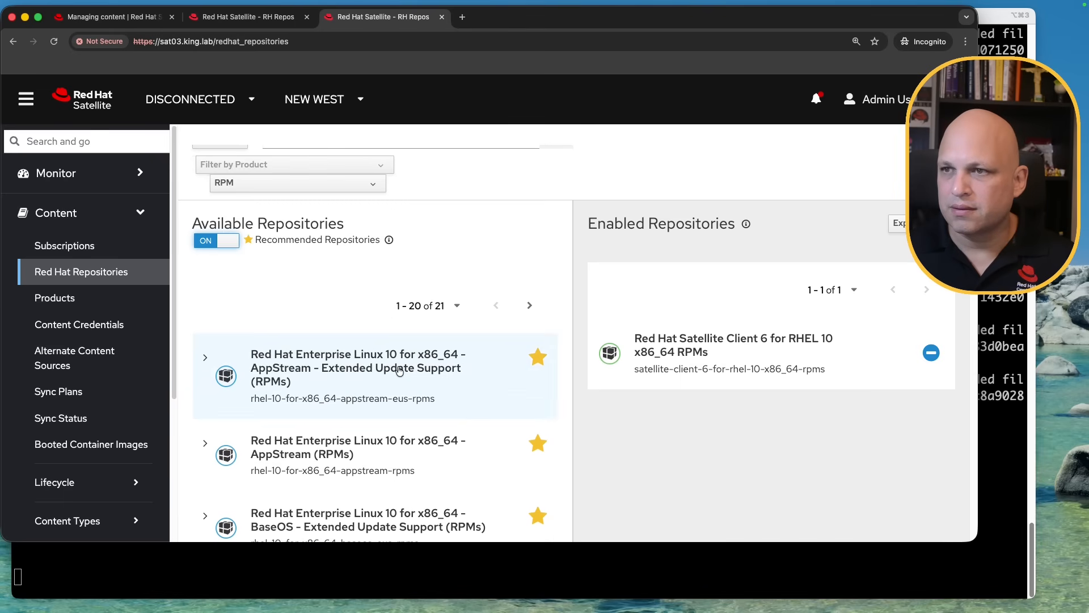
{"action": "scroll", "coordinate": [406, 370], "scroll_direction": "down", "scroll_amount": 3}
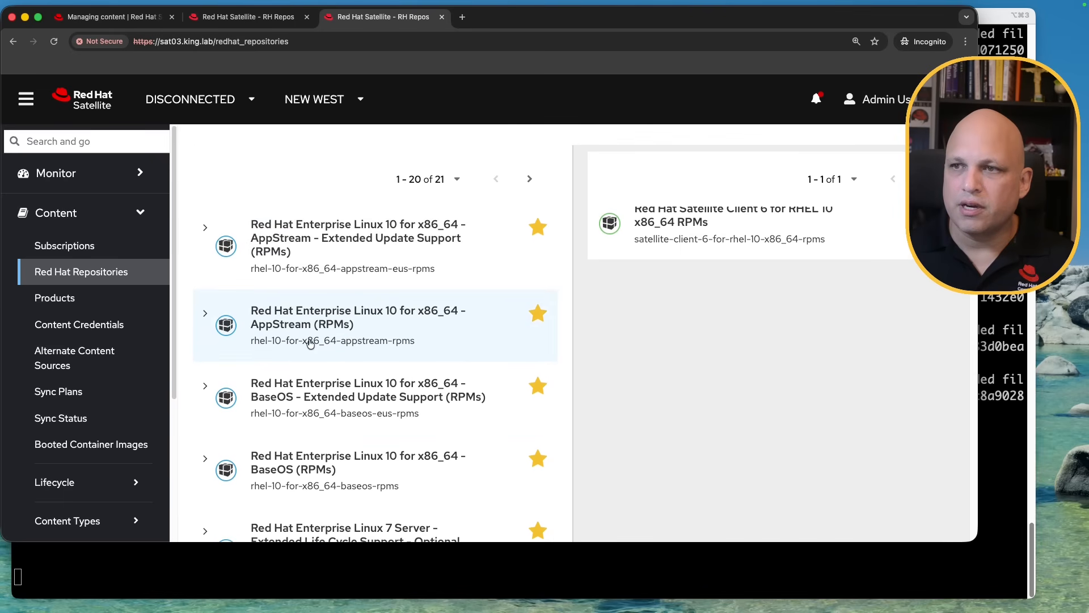
Enable x86_64 10 for both the RHEL 10 AppStream and BaseOS RPMs repositories
{"action": "left_click", "coordinate": [205, 319]}
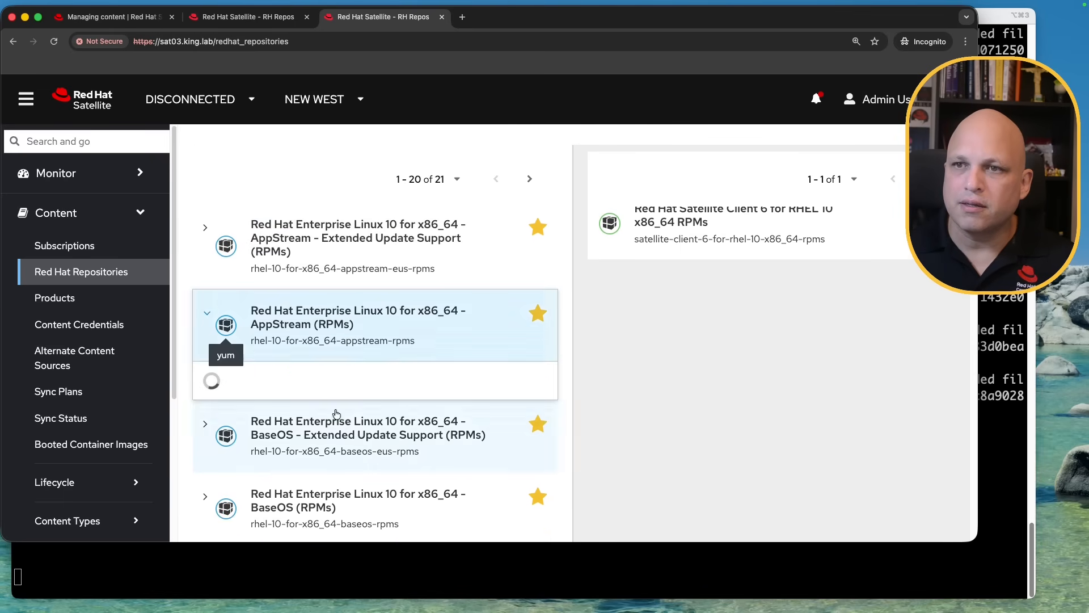
{"action": "scroll", "coordinate": [315, 400], "scroll_direction": "down", "scroll_amount": 1}
{"action": "scroll", "coordinate": [310, 468], "scroll_direction": "down", "scroll_amount": 2}
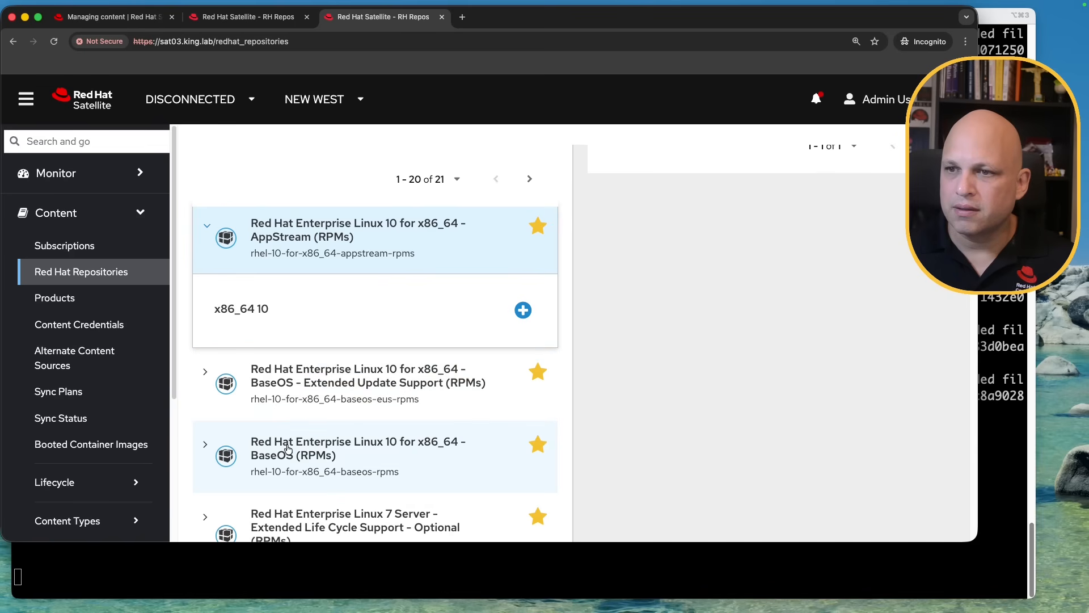
{"action": "left_click", "coordinate": [205, 448]}
{"action": "scroll", "coordinate": [386, 409], "scroll_direction": "down", "scroll_amount": 2}
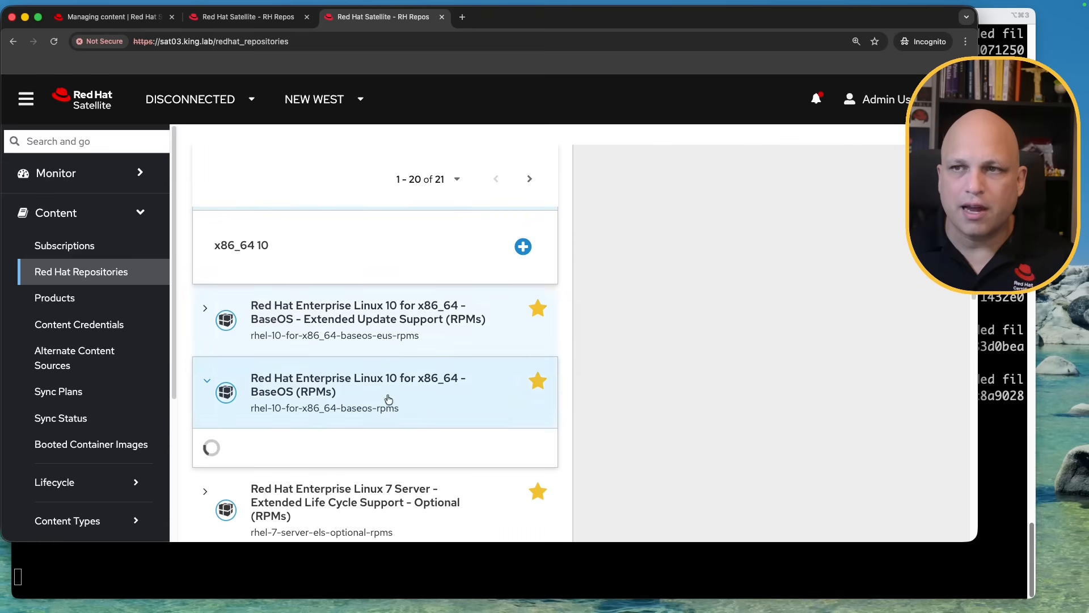
{"action": "left_click", "coordinate": [523, 247]}
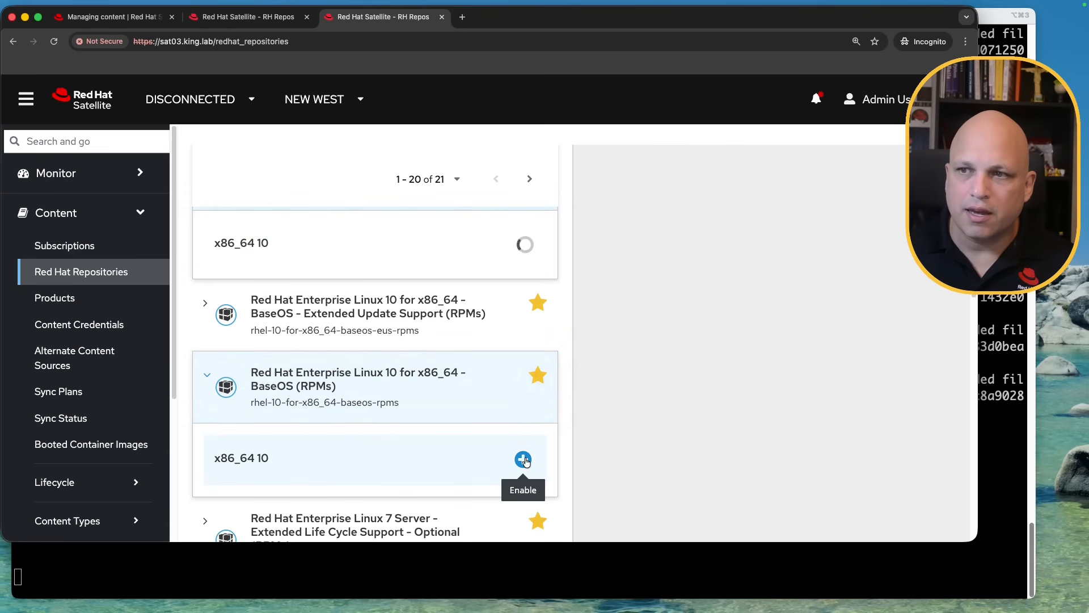
{"action": "left_click", "coordinate": [524, 459]}
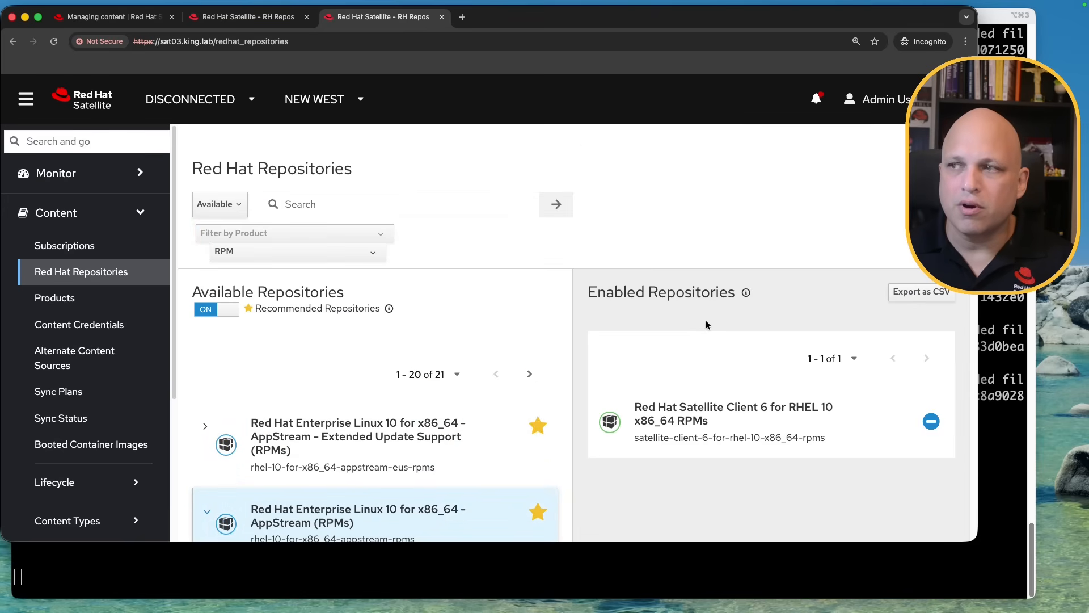
{"action": "scroll", "coordinate": [826, 366], "scroll_direction": "down", "scroll_amount": 3}
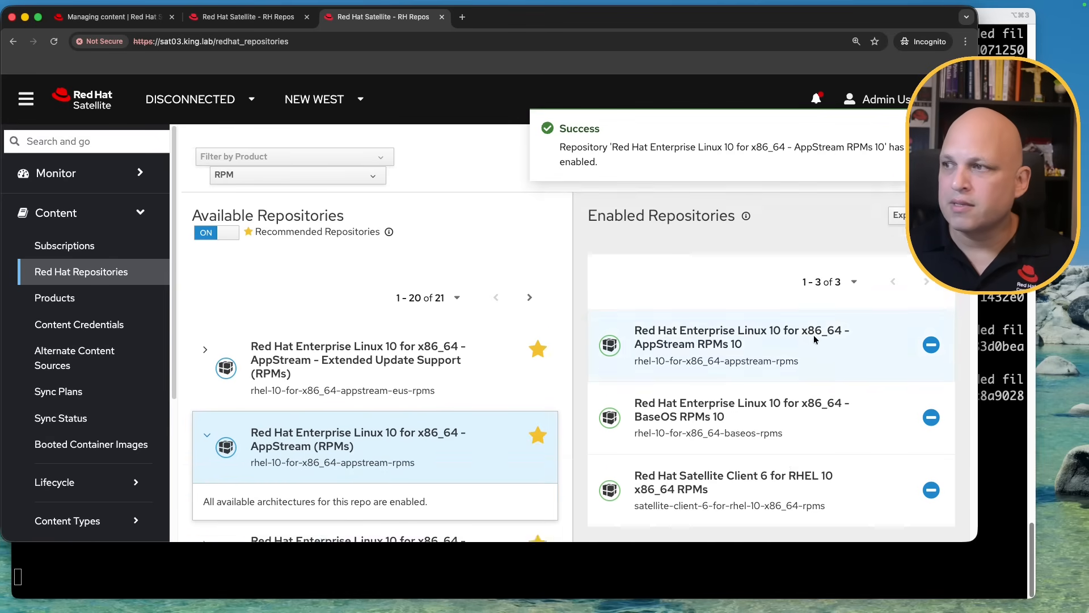
In sat03's Sync Status, expand all products and select all three RHEL 10 repositories to sync
{"action": "left_click", "coordinate": [76, 424]}
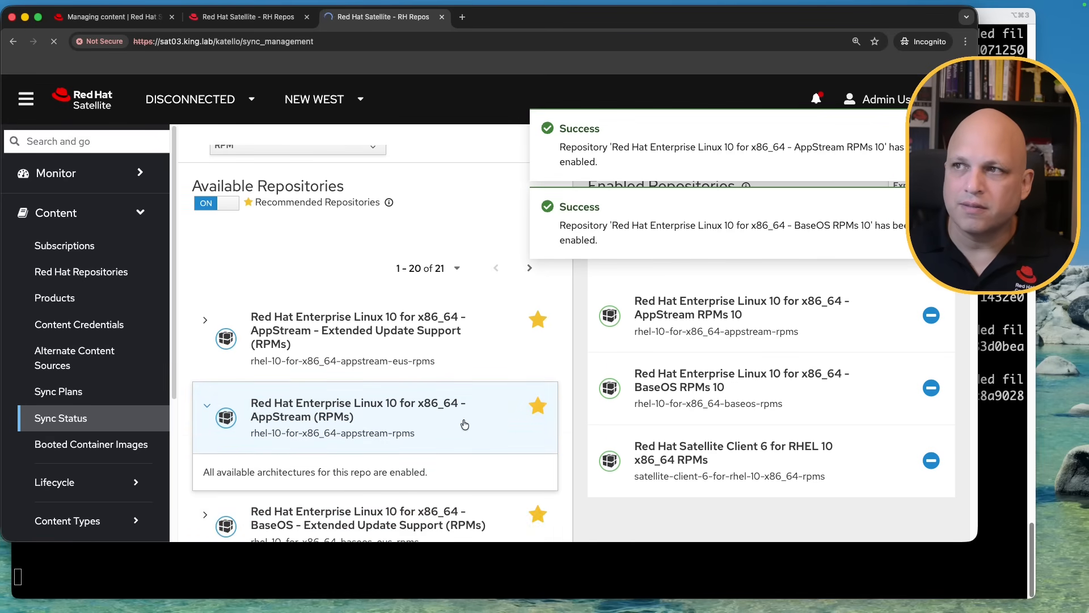
{"action": "left_click", "coordinate": [686, 248]}
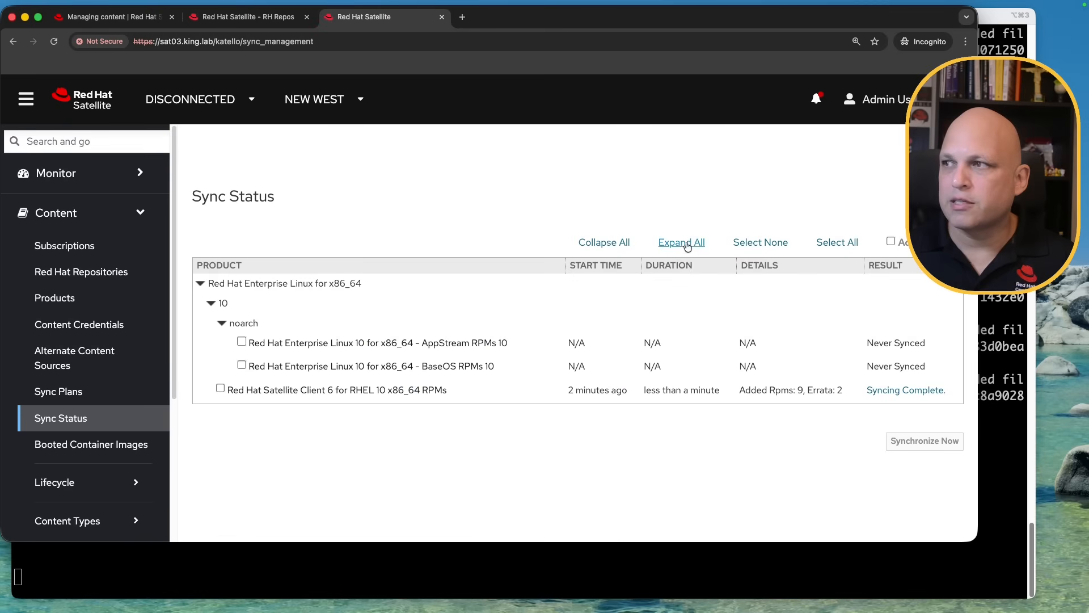
{"action": "left_click_drag", "start_coordinate": [928, 365], "coordinate": [260, 335]}
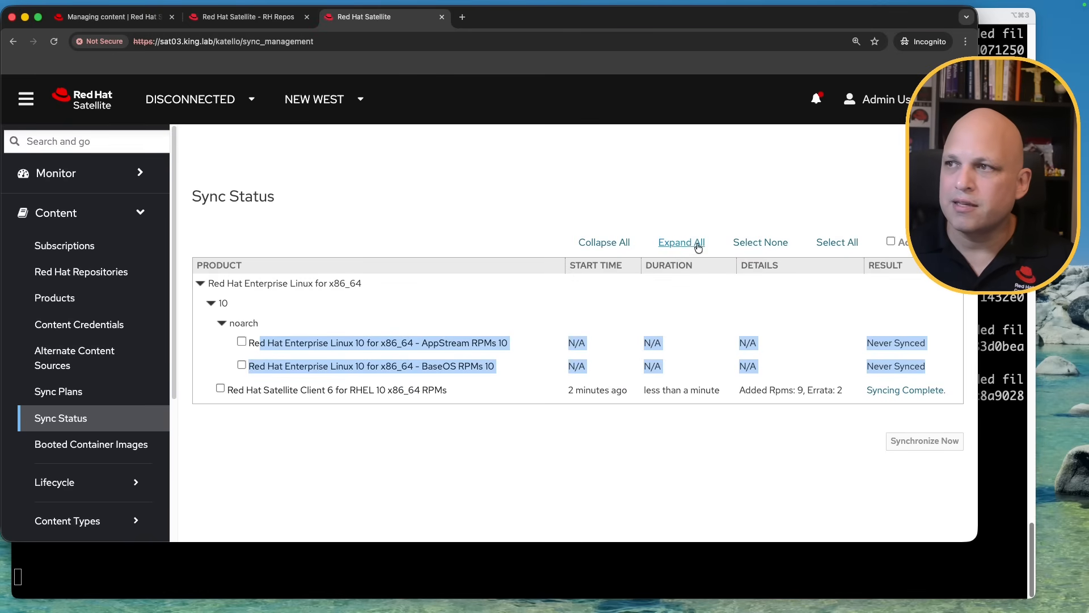
{"action": "left_click", "coordinate": [834, 245]}
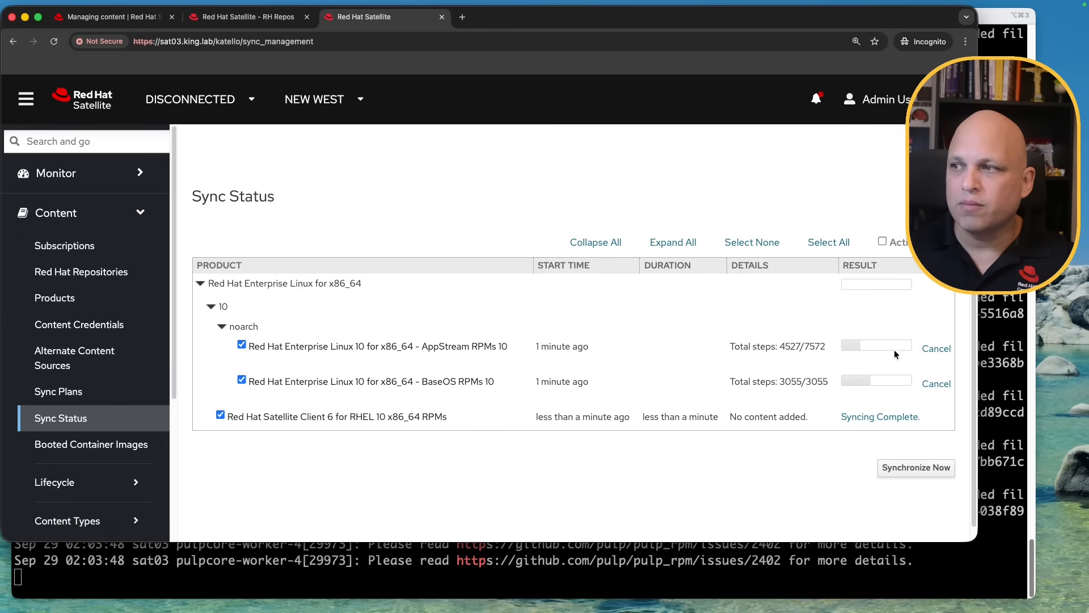
Highlight the sat02 source URL in an AppStream repodata download log entry
{"action": "key", "text": "super+Tab"}
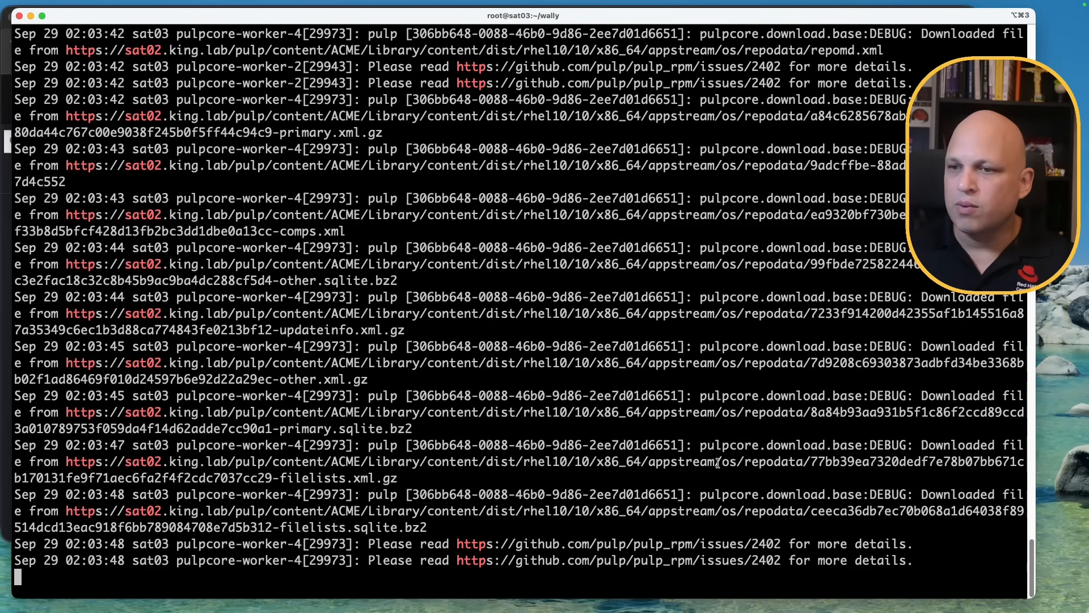
{"action": "key", "text": "Return"}
{"action": "key", "text": "Return"}
{"action": "key", "text": "Return"}
{"action": "key", "text": "Return"}
{"action": "key", "text": "Return"}
{"action": "key", "text": "Return"}
{"action": "key", "text": "Return"}
{"action": "key", "text": "Return"}
{"action": "key", "text": "Return"}
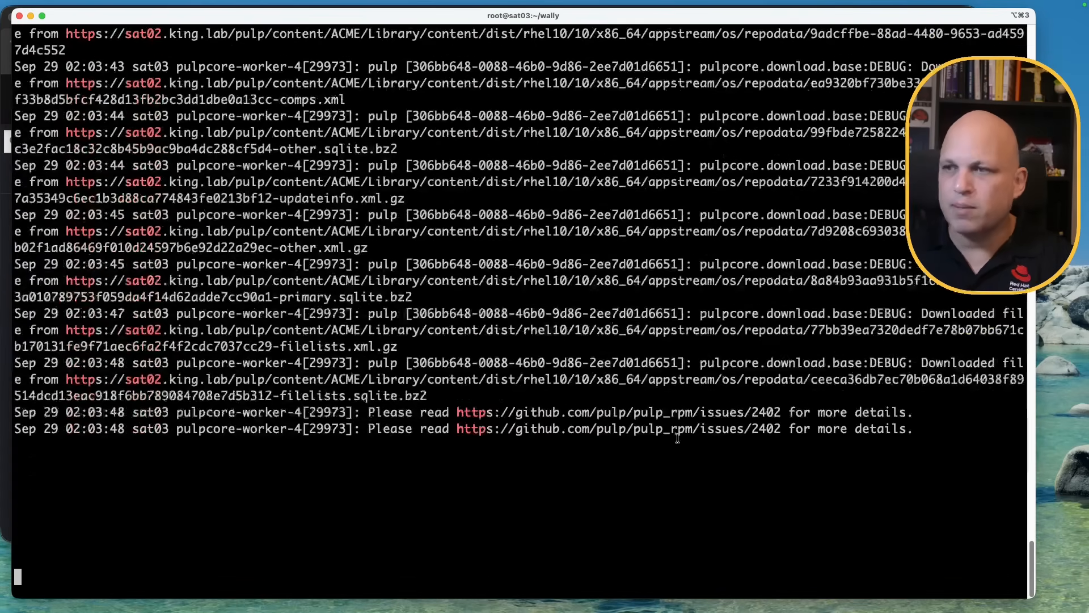
{"action": "triple_click", "coordinate": [945, 296]}
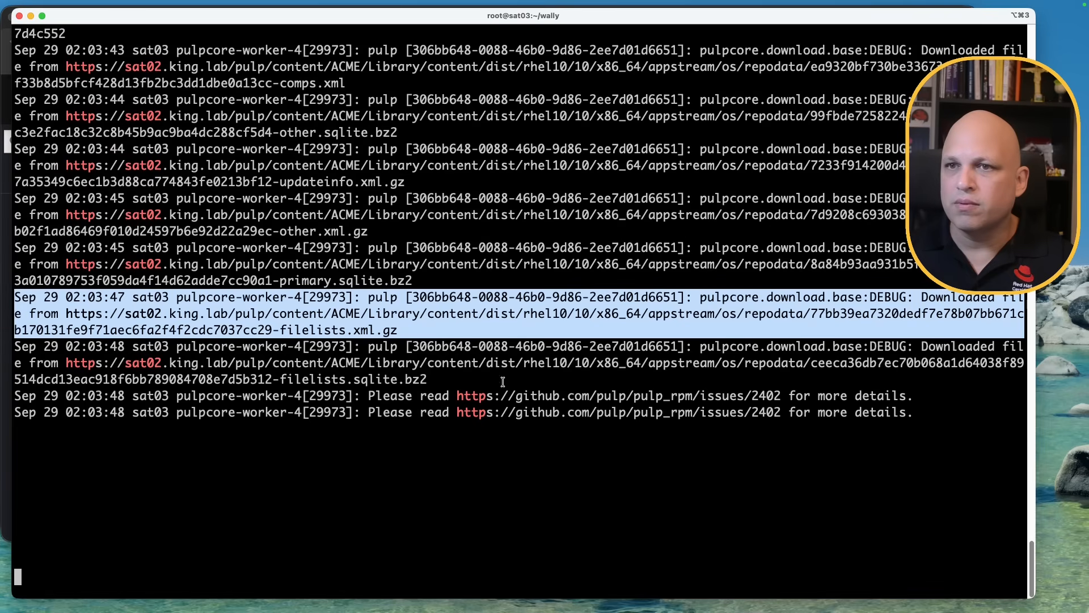
{"action": "left_click", "coordinate": [158, 314]}
{"action": "left_click_drag", "start_coordinate": [58, 314], "coordinate": [286, 314]}
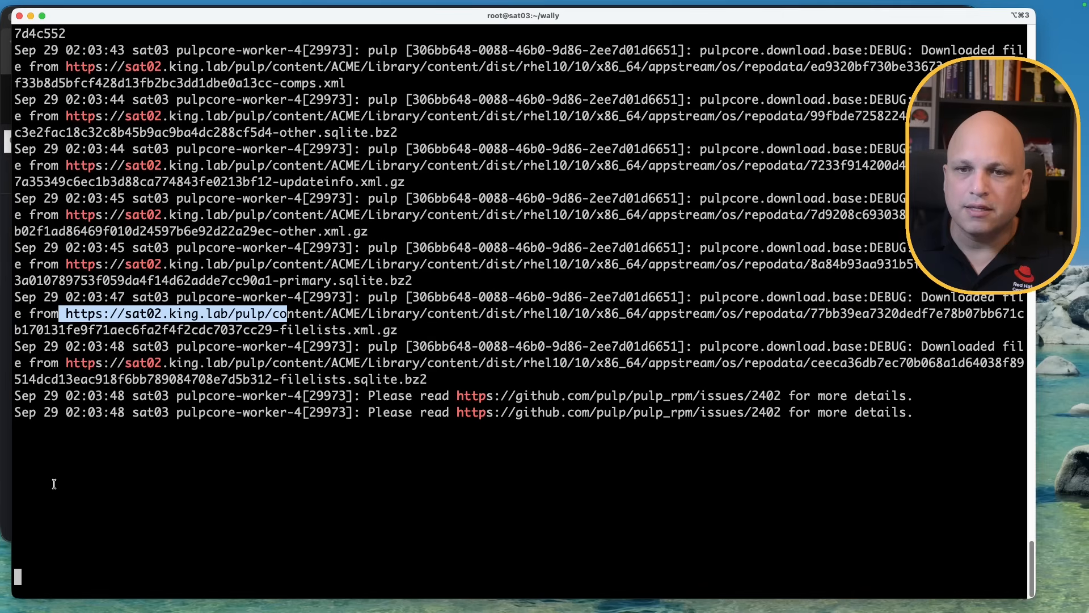
{"action": "key", "text": "super+Tab"}
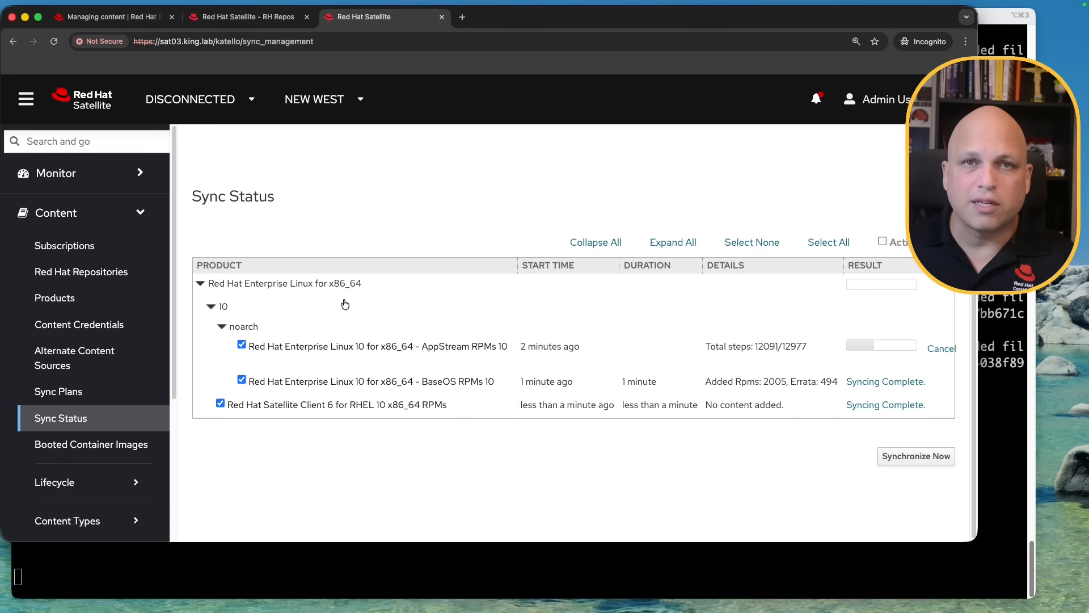
On sat02, open the zabbix product's 7.4_rhel10 x86_64 repository details
{"action": "left_click", "coordinate": [269, 16]}
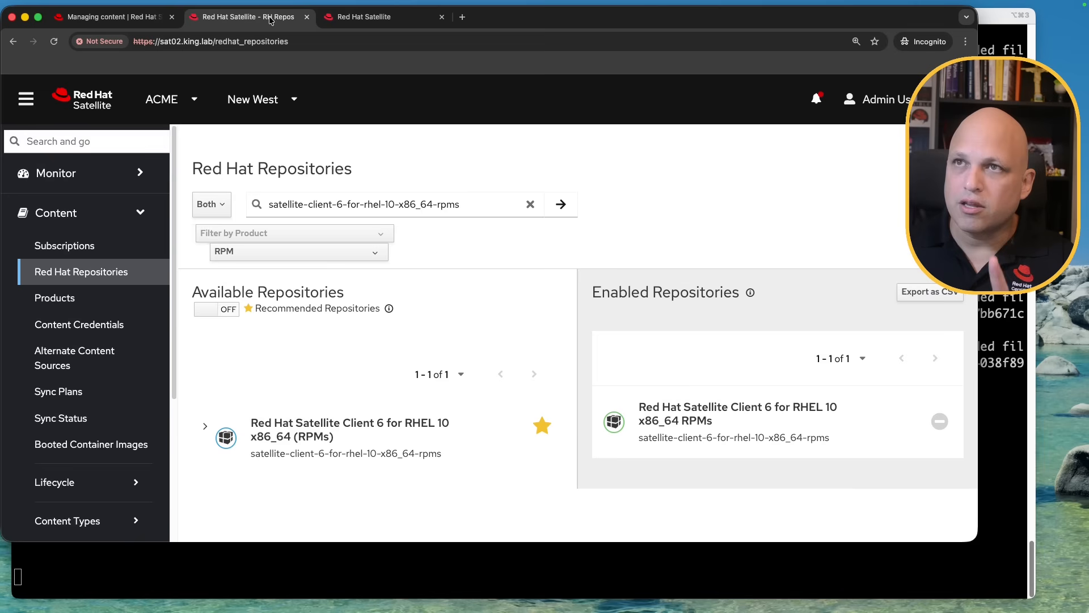
{"action": "left_click", "coordinate": [64, 301]}
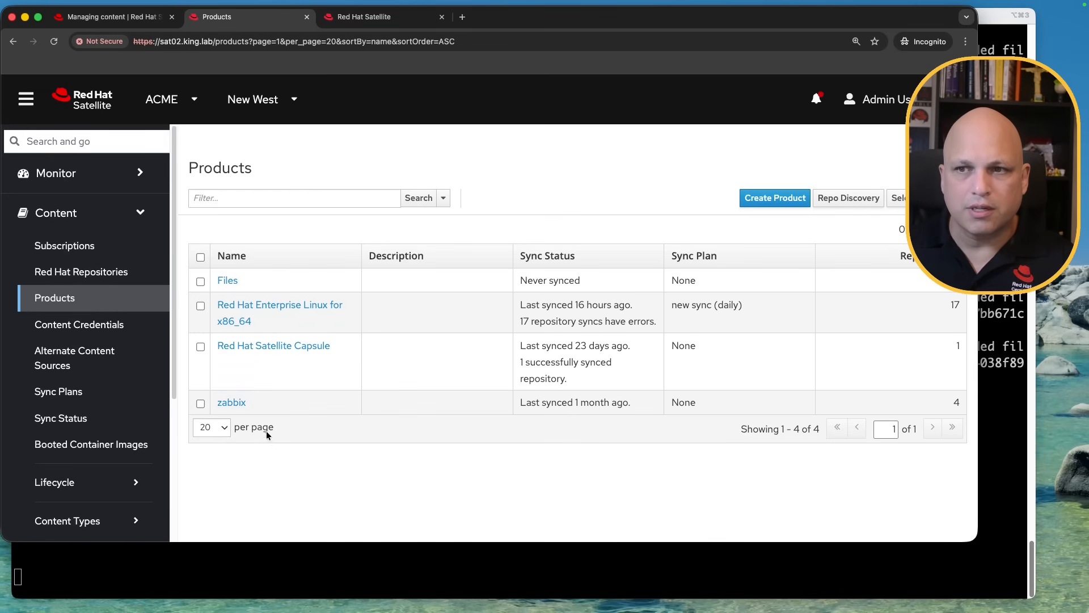
{"action": "left_click", "coordinate": [232, 404]}
{"action": "scroll", "coordinate": [502, 339], "scroll_direction": "down", "scroll_amount": 3}
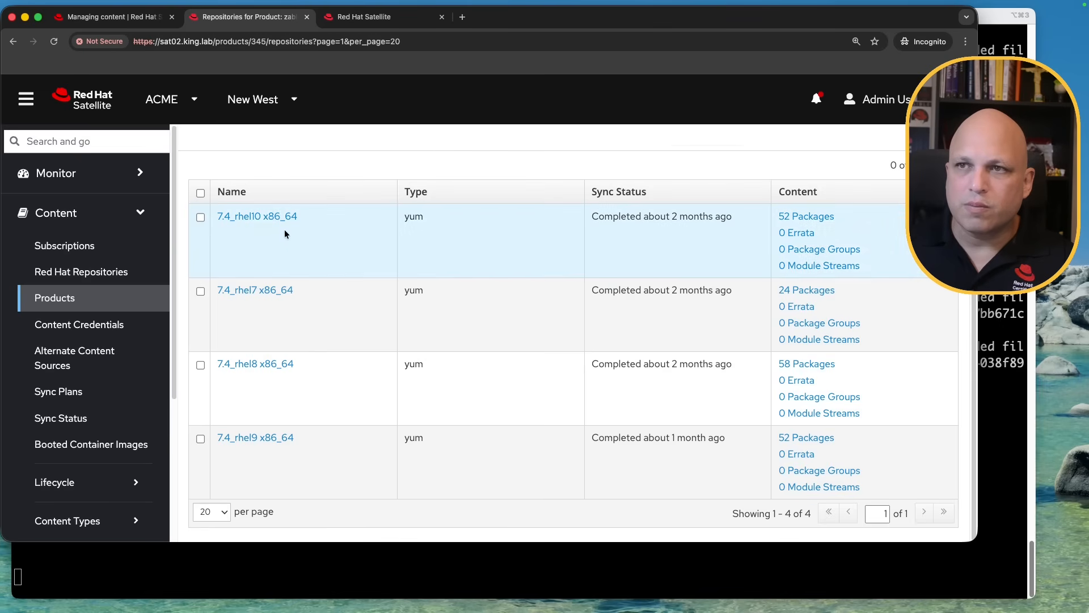
{"action": "left_click", "coordinate": [259, 217], "text": "super"}
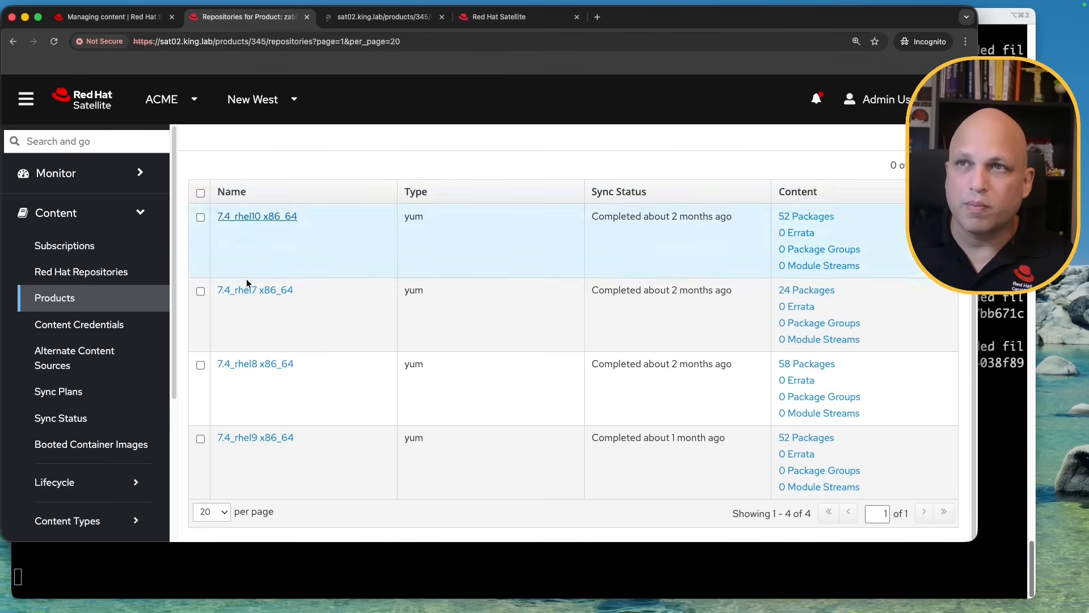
{"action": "left_click", "coordinate": [384, 21]}
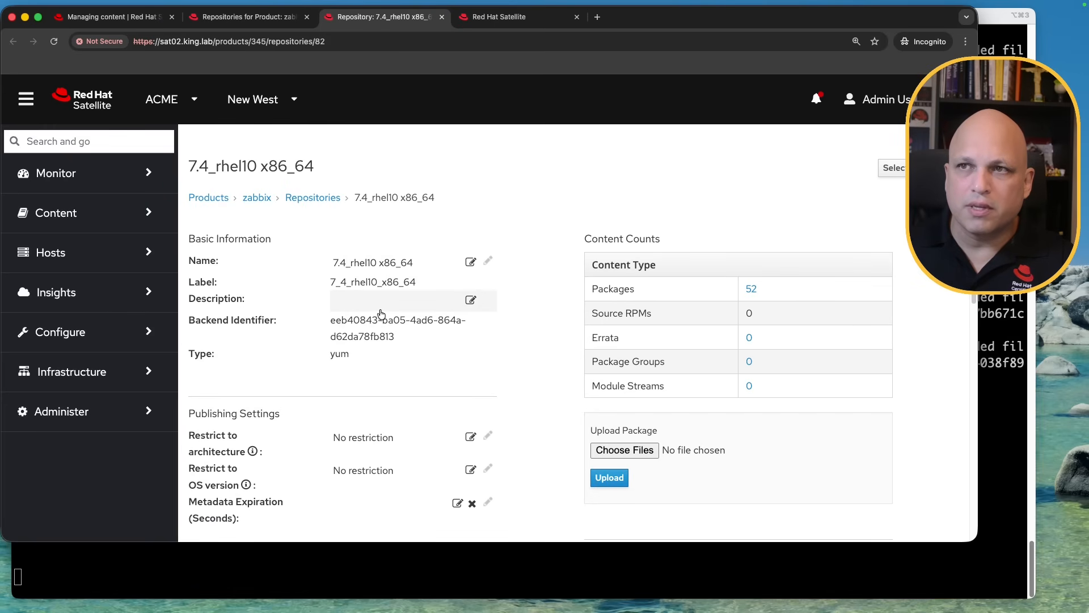
Follow the unprotected repository's Published At link and select the directory listing URL
{"action": "scroll", "coordinate": [381, 314], "scroll_direction": "down", "scroll_amount": 7}
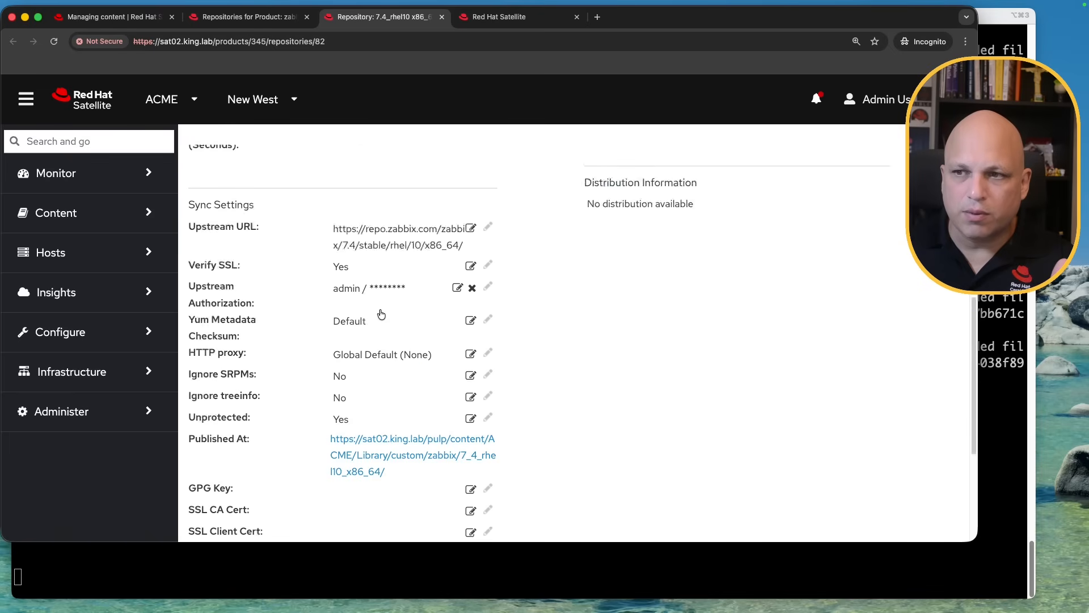
{"action": "scroll", "coordinate": [381, 314], "scroll_direction": "down", "scroll_amount": 3}
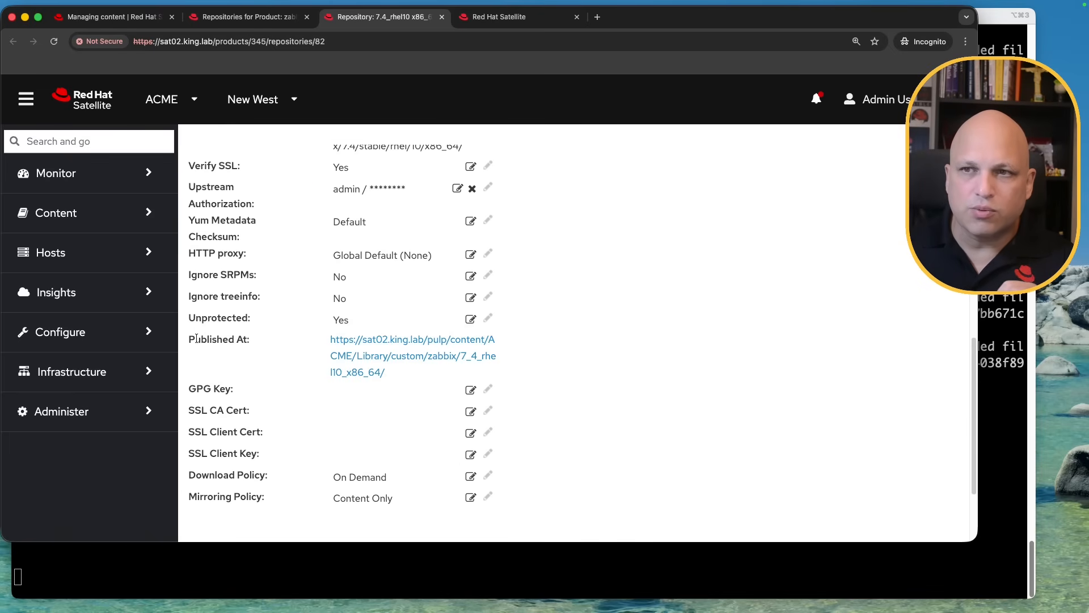
{"action": "left_click_drag", "start_coordinate": [197, 339], "coordinate": [258, 342]}
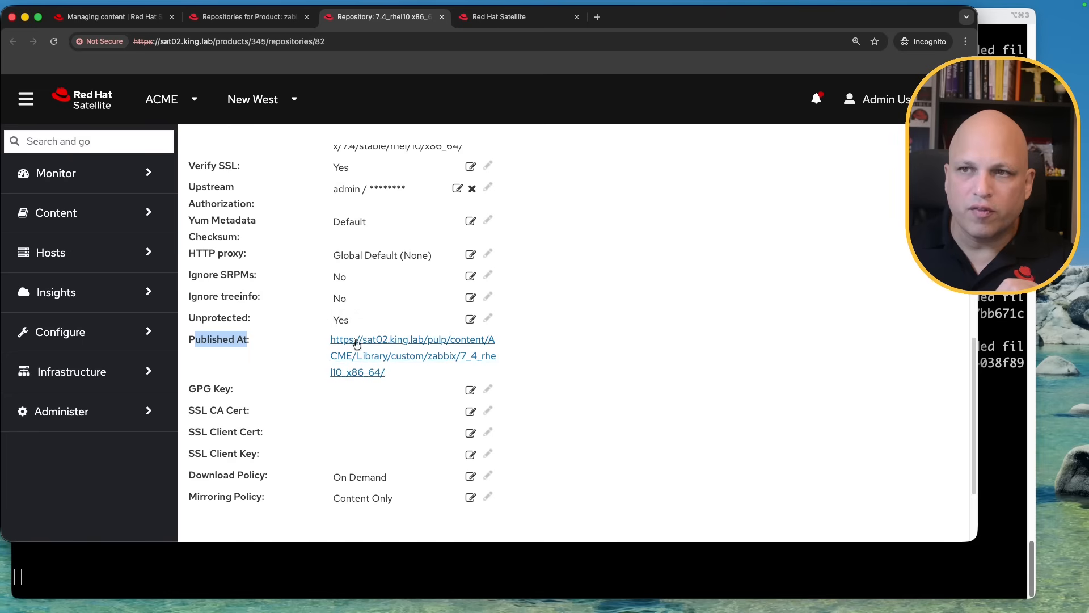
{"action": "left_click_drag", "start_coordinate": [193, 319], "coordinate": [353, 321]}
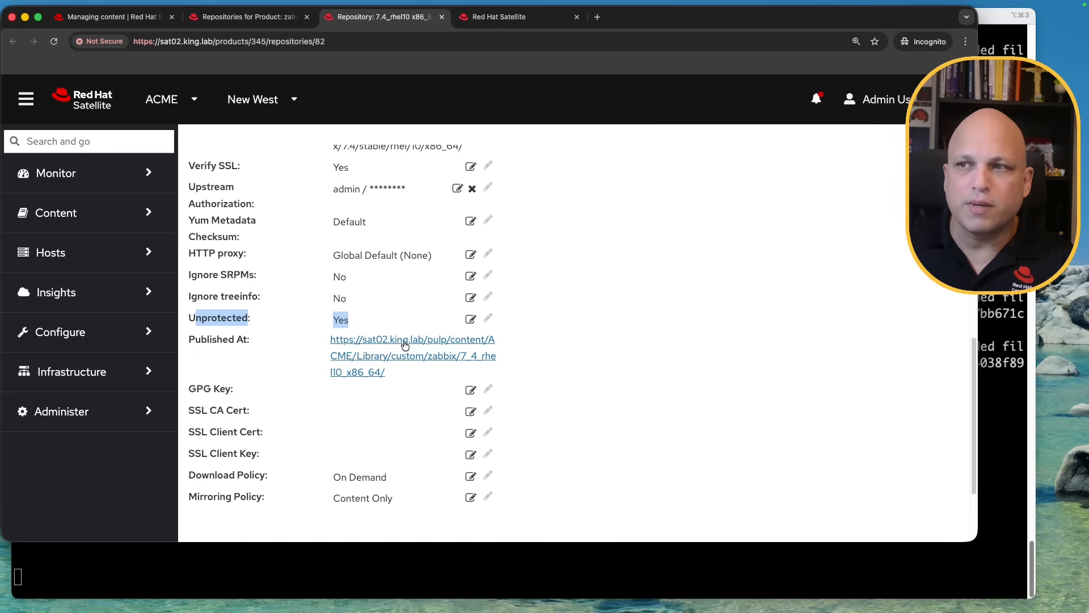
{"action": "left_click", "coordinate": [405, 344]}
{"action": "left_click", "coordinate": [531, 17]}
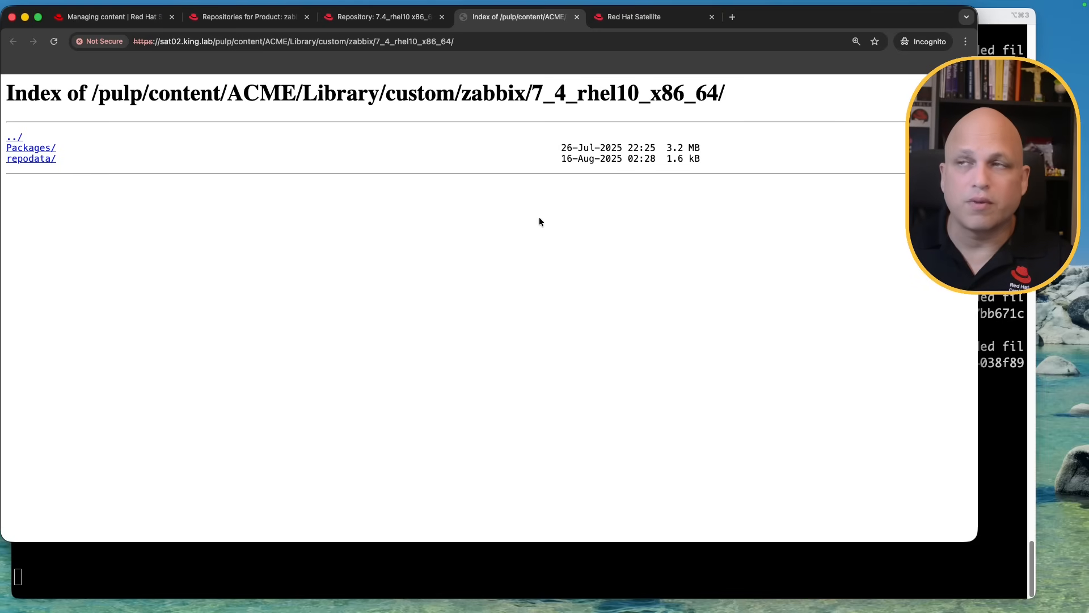
{"action": "left_click", "coordinate": [472, 40]}
{"action": "key", "text": "super+c"}
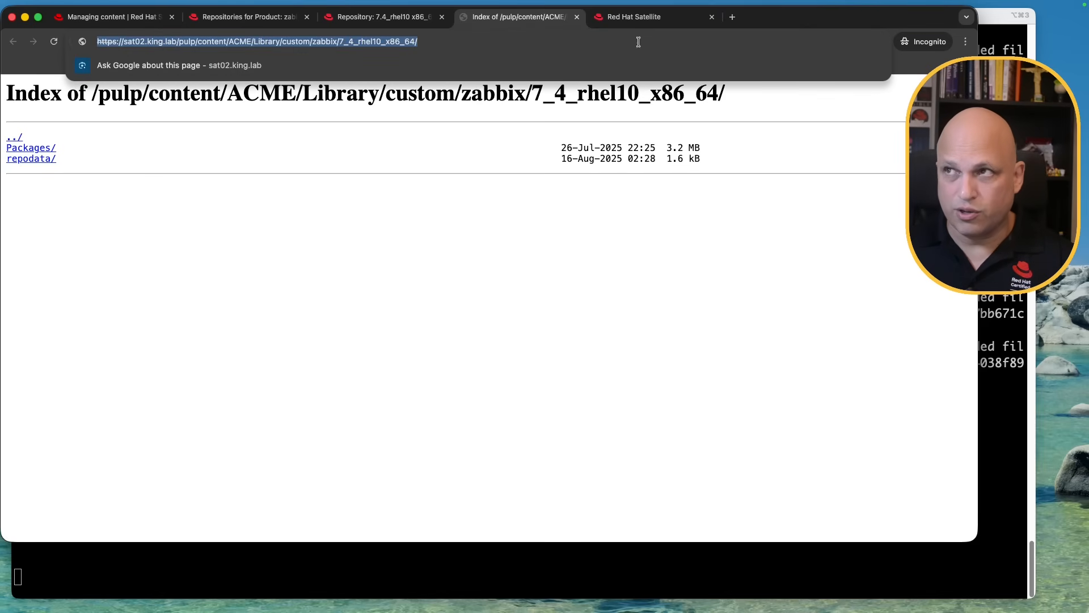
On sat03, create and save an empty product named Zabbix from the Products list
{"action": "left_click", "coordinate": [645, 21]}
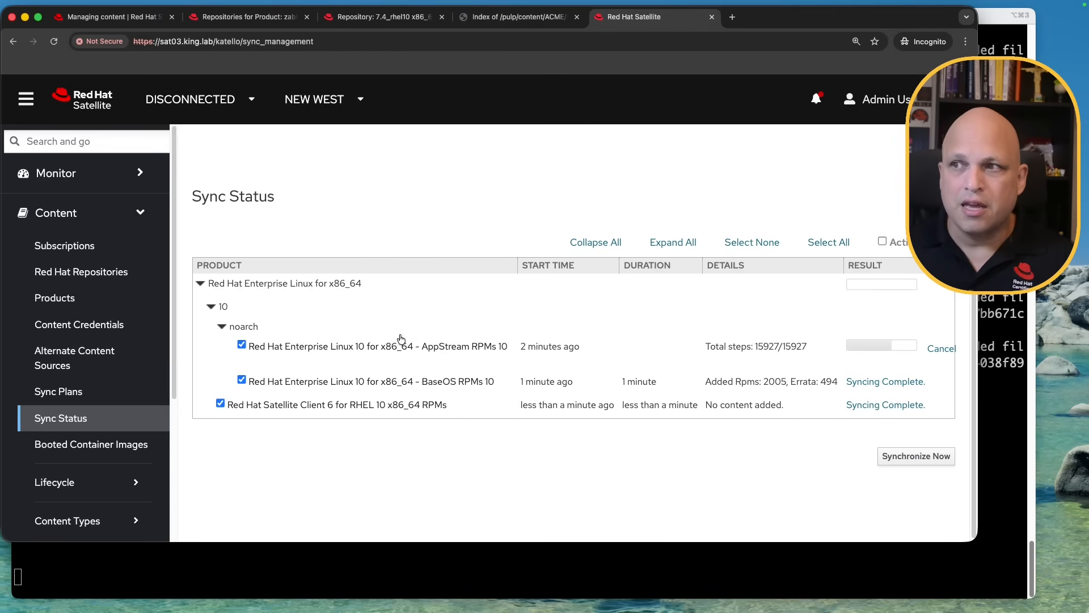
{"action": "left_click", "coordinate": [86, 303]}
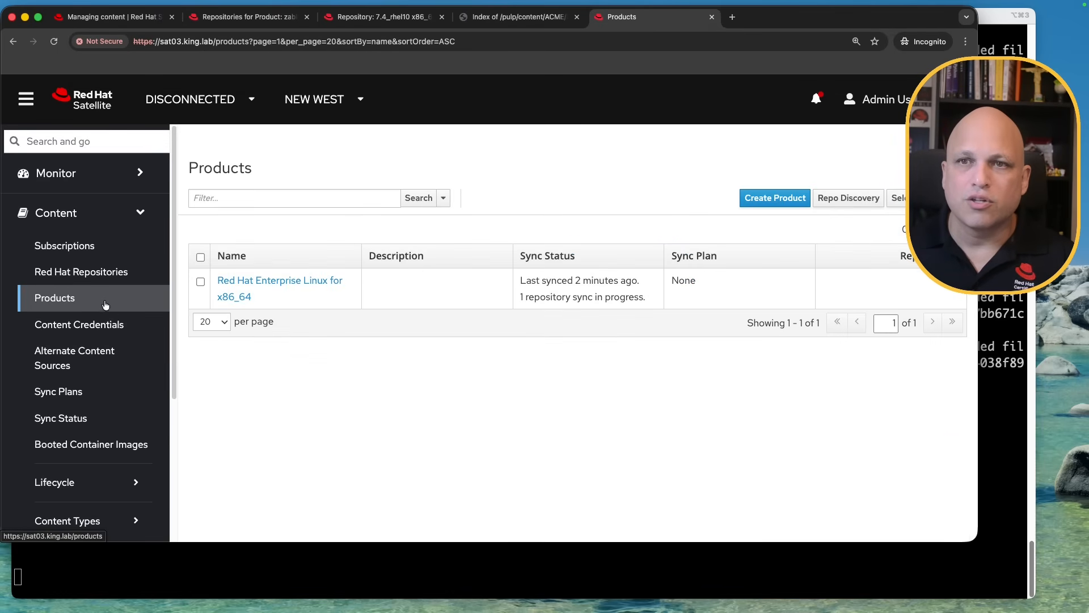
{"action": "left_click", "coordinate": [781, 196]}
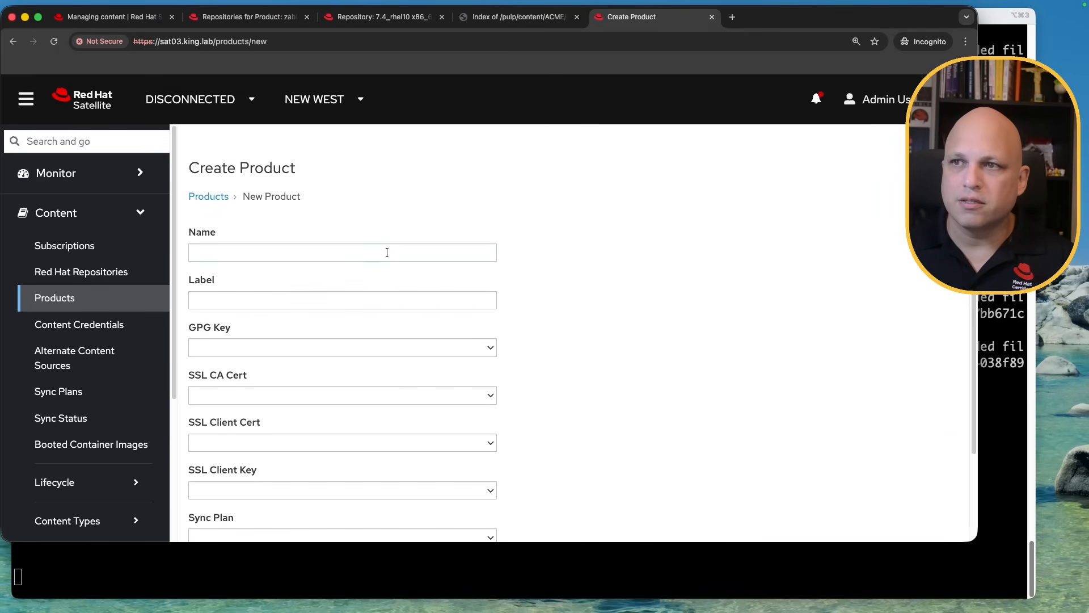
{"action": "left_click", "coordinate": [387, 253]}
{"action": "type", "text": "Zabbix"}
{"action": "scroll", "coordinate": [683, 390], "scroll_direction": "down", "scroll_amount": 3}
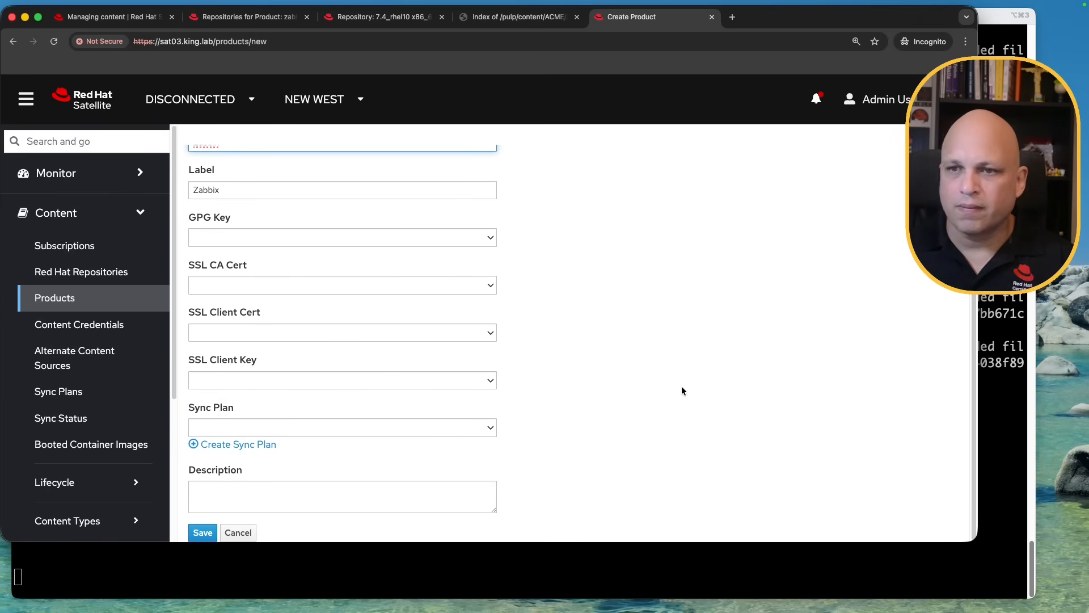
{"action": "left_click", "coordinate": [203, 533]}
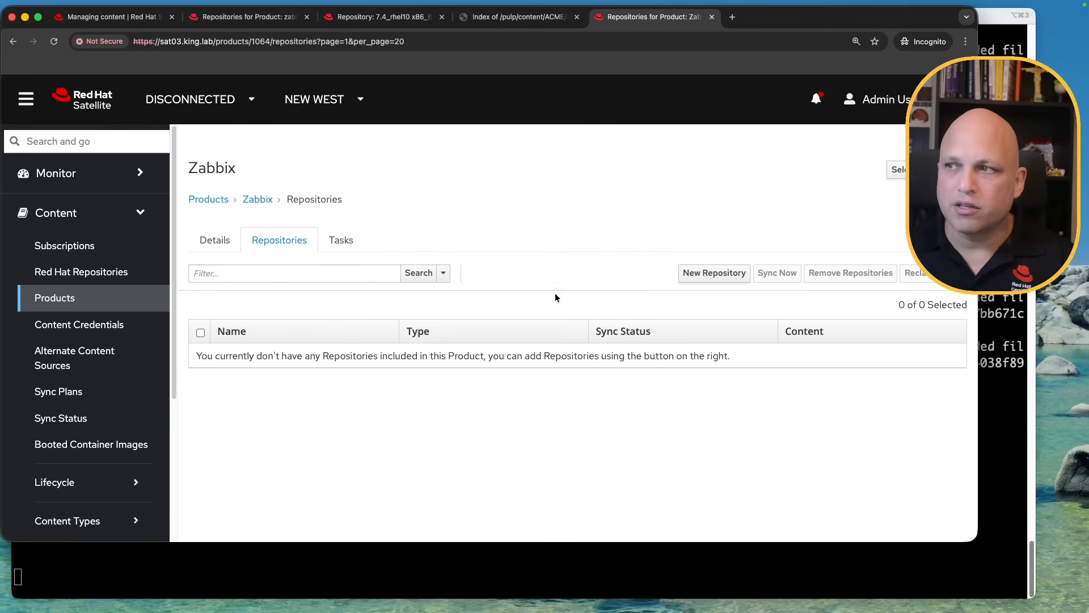
Name the new repository zabbix_7.4 and set its type to yum
{"action": "left_click", "coordinate": [713, 275]}
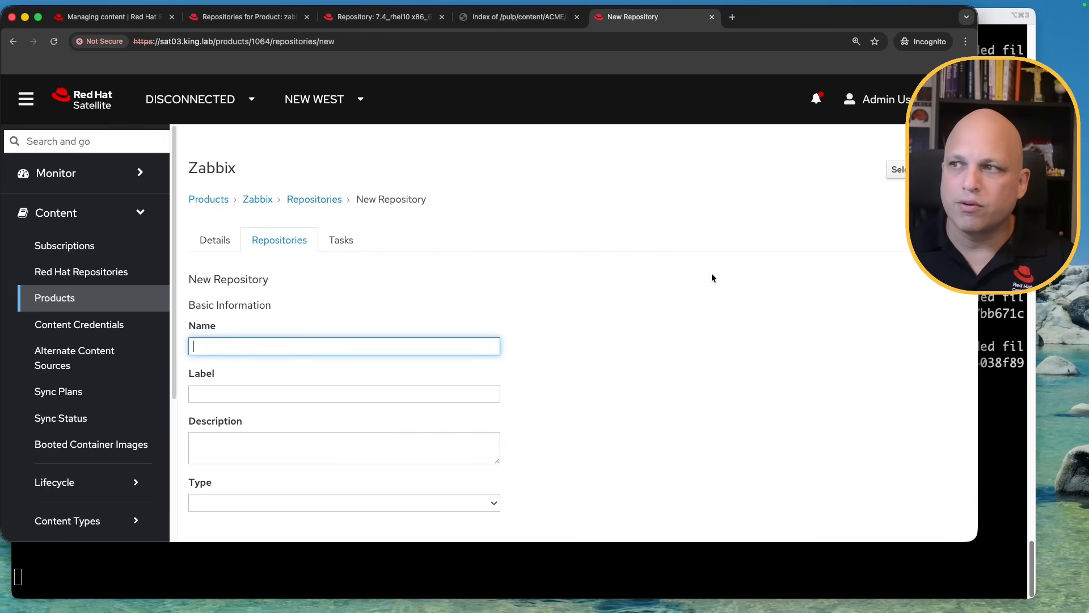
{"action": "type", "text": "zabbix"}
{"action": "key", "text": "BackSpace"}
{"action": "type", "text": "ix_7.4"}
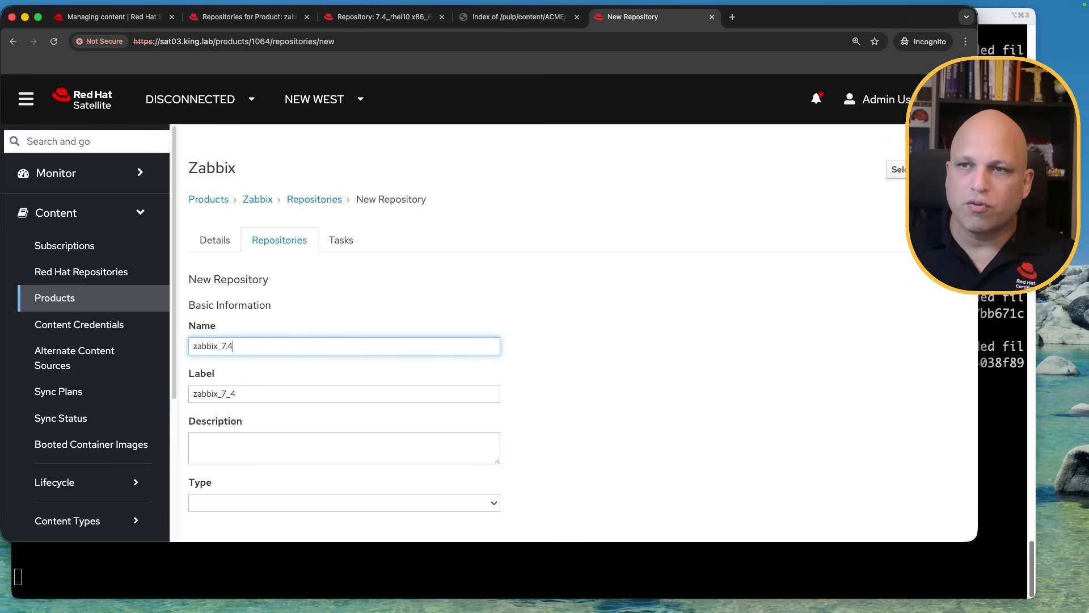
{"action": "left_click", "coordinate": [386, 503]}
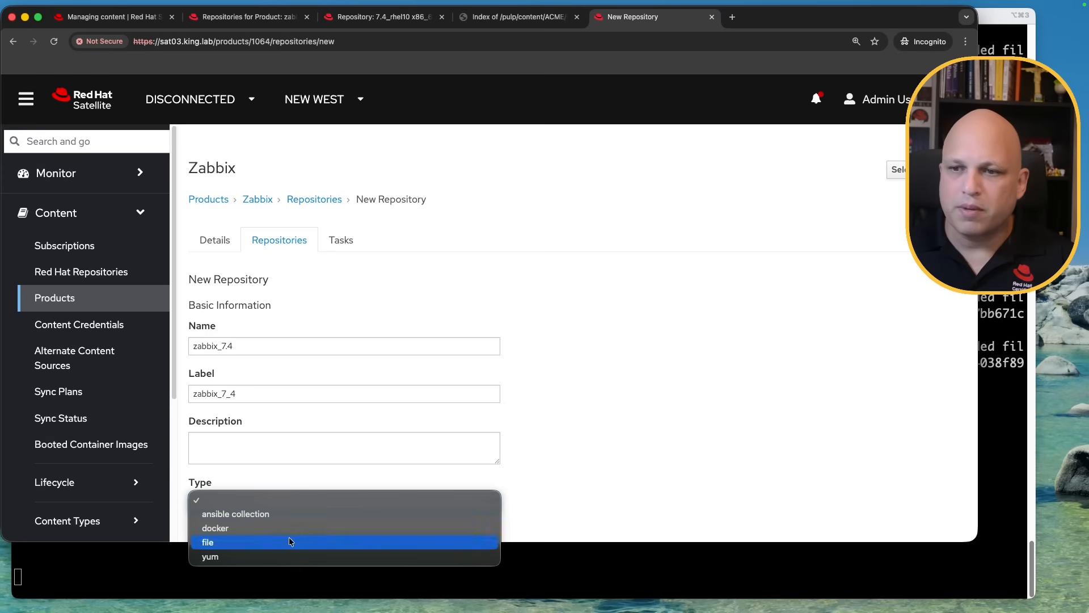
{"action": "left_click", "coordinate": [261, 555]}
Paste the sat02 pulp zabbix URL as upstream, disable Verify SSL, and save the repository
{"action": "scroll", "coordinate": [613, 363], "scroll_direction": "down", "scroll_amount": 6}
{"action": "scroll", "coordinate": [619, 350], "scroll_direction": "down", "scroll_amount": 4}
{"action": "left_click", "coordinate": [287, 207]}
{"action": "key", "text": "super+v"}
{"action": "scroll", "coordinate": [579, 286], "scroll_direction": "up", "scroll_amount": 2}
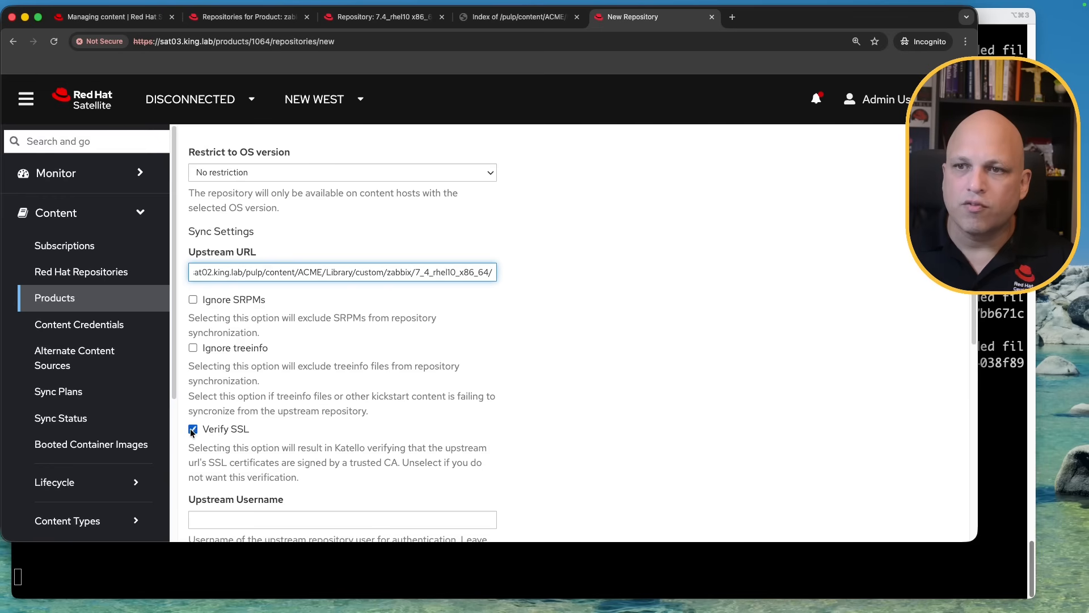
{"action": "left_click", "coordinate": [192, 431]}
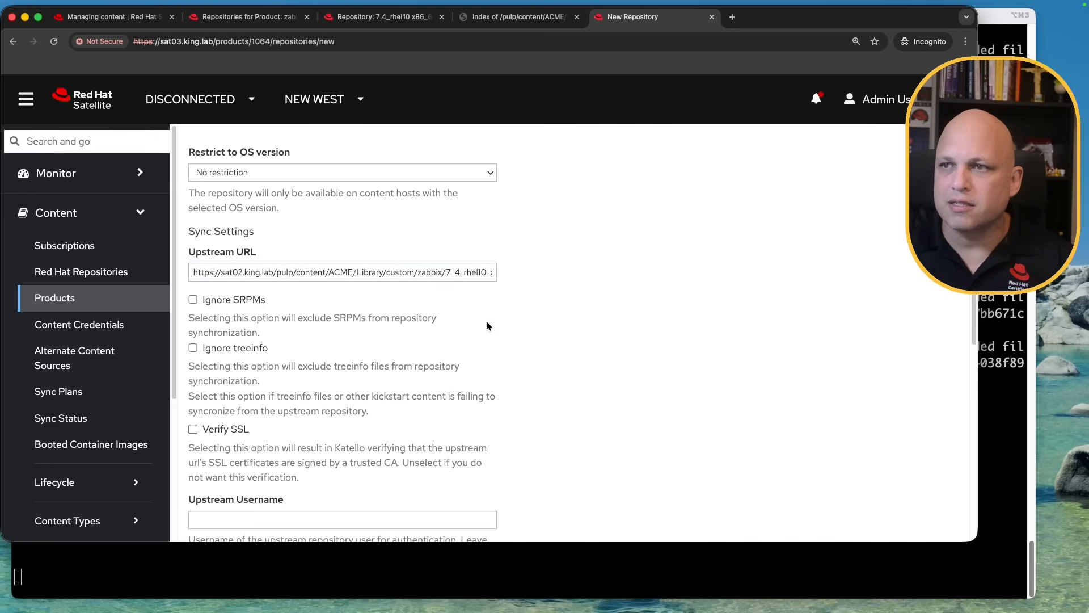
{"action": "left_click_drag", "start_coordinate": [370, 272], "coordinate": [537, 276]}
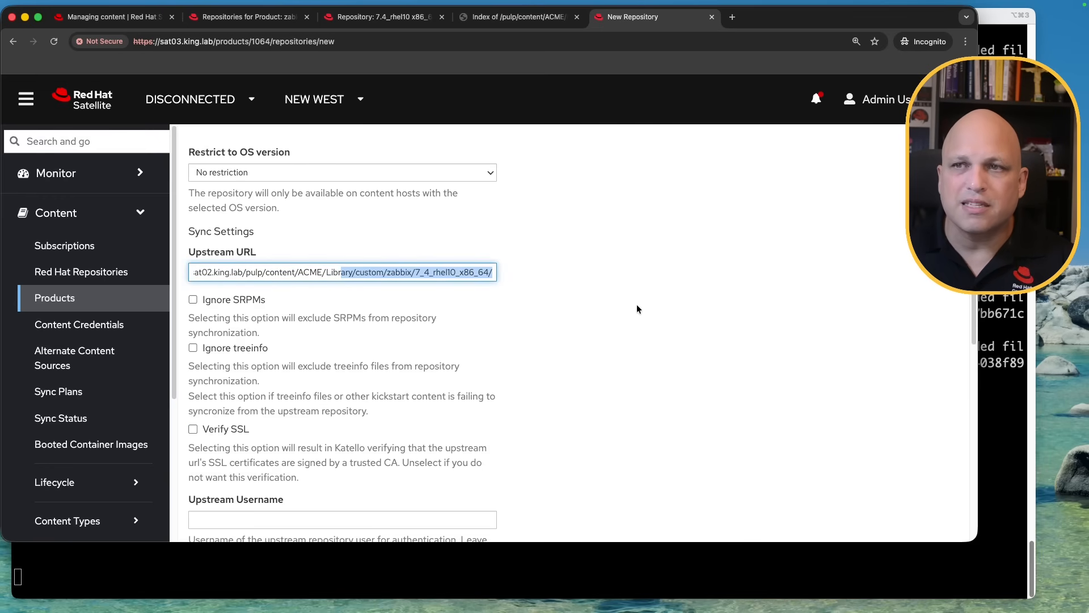
{"action": "scroll", "coordinate": [630, 303], "scroll_direction": "down", "scroll_amount": 15}
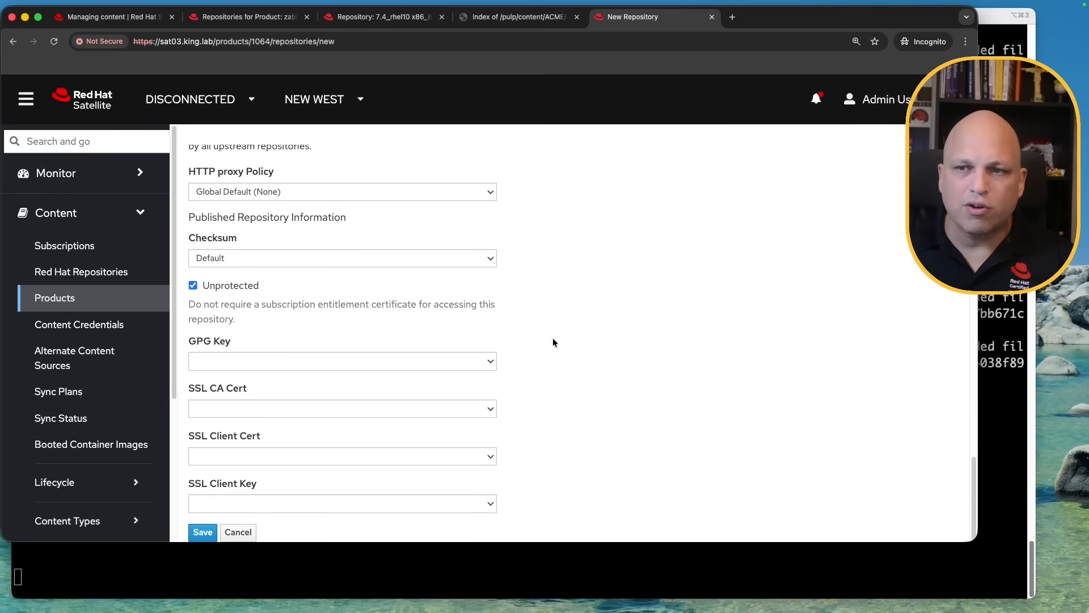
{"action": "scroll", "coordinate": [509, 350], "scroll_direction": "up", "scroll_amount": 5}
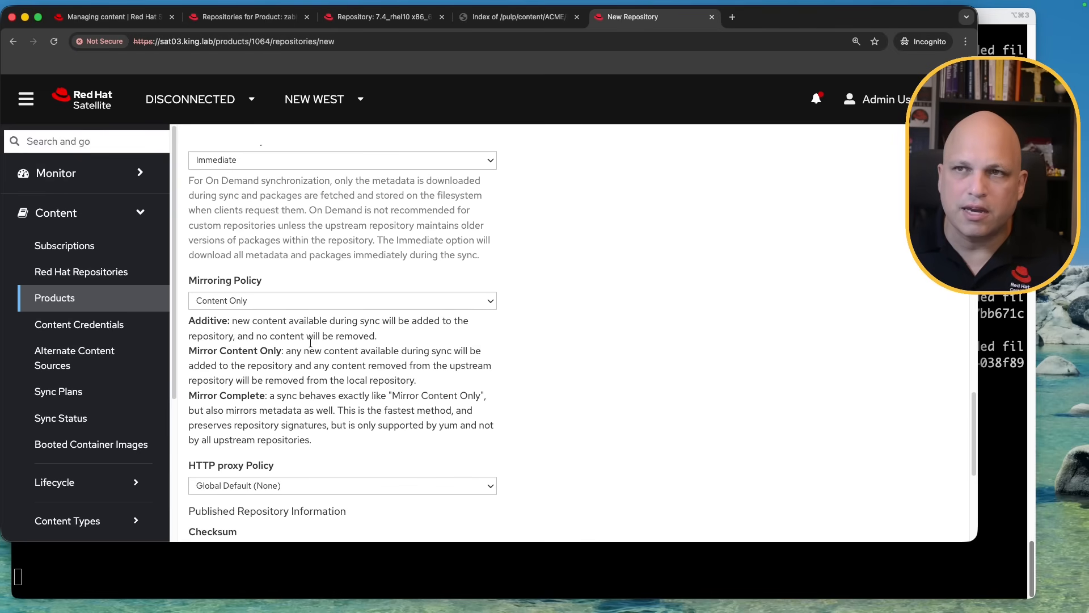
{"action": "scroll", "coordinate": [307, 340], "scroll_direction": "up", "scroll_amount": 2}
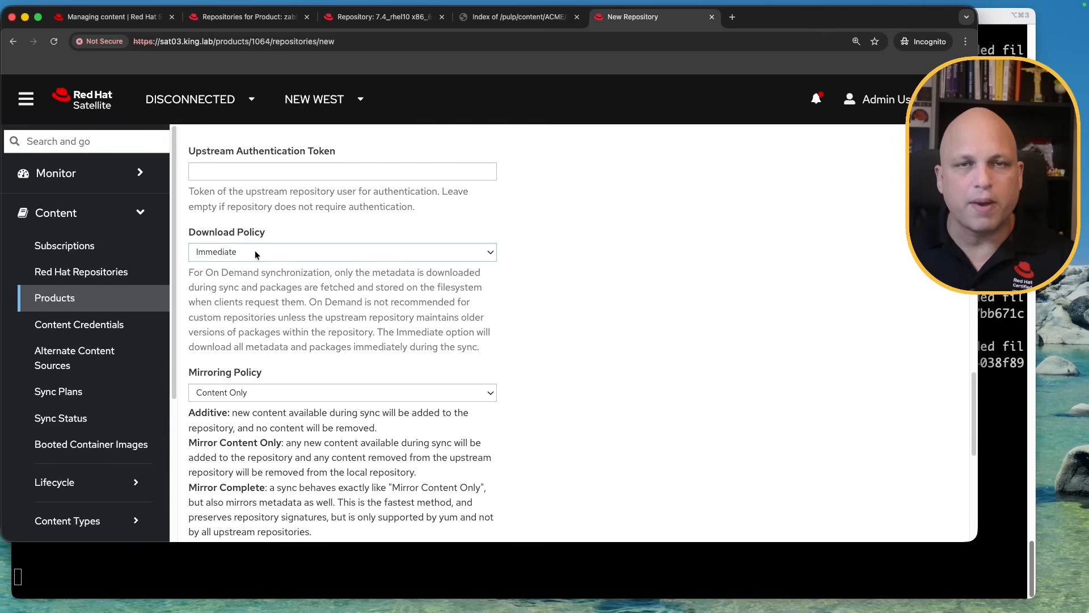
{"action": "scroll", "coordinate": [587, 411], "scroll_direction": "down", "scroll_amount": 1}
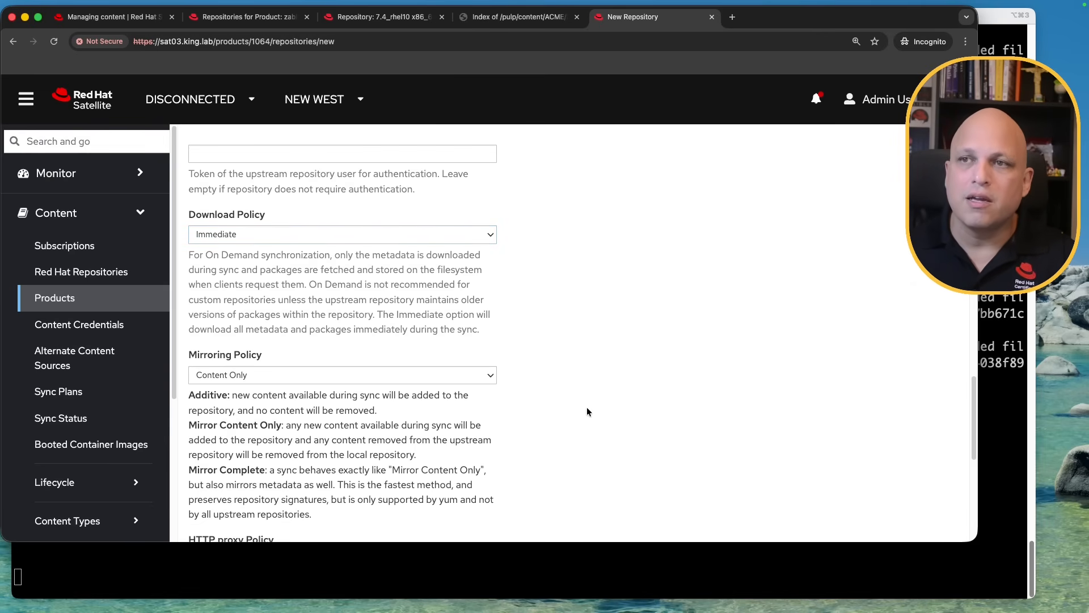
{"action": "scroll", "coordinate": [518, 388], "scroll_direction": "down", "scroll_amount": 5}
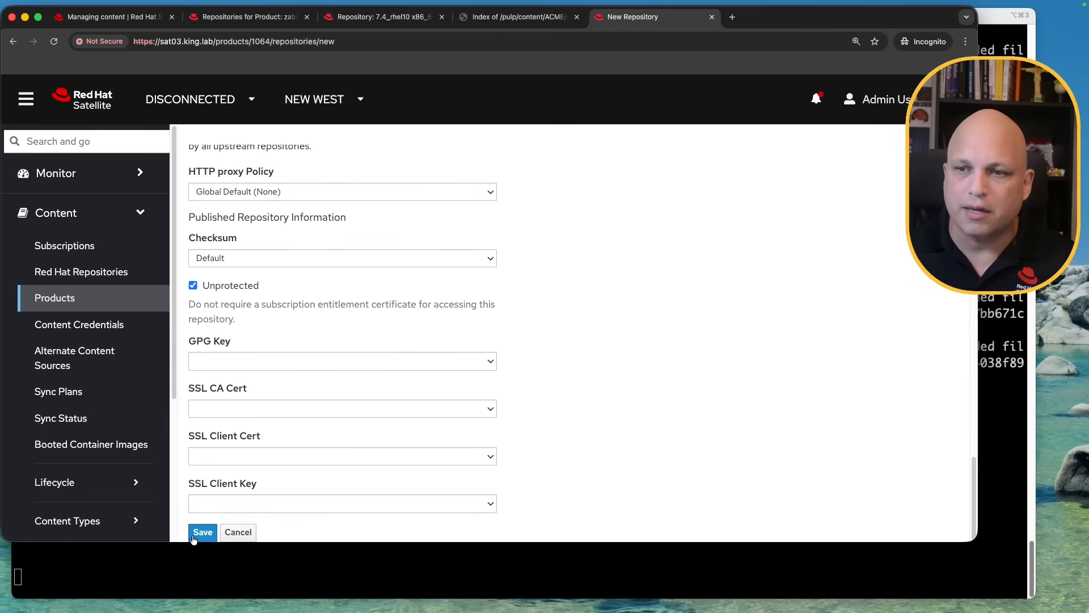
{"action": "left_click", "coordinate": [203, 532]}
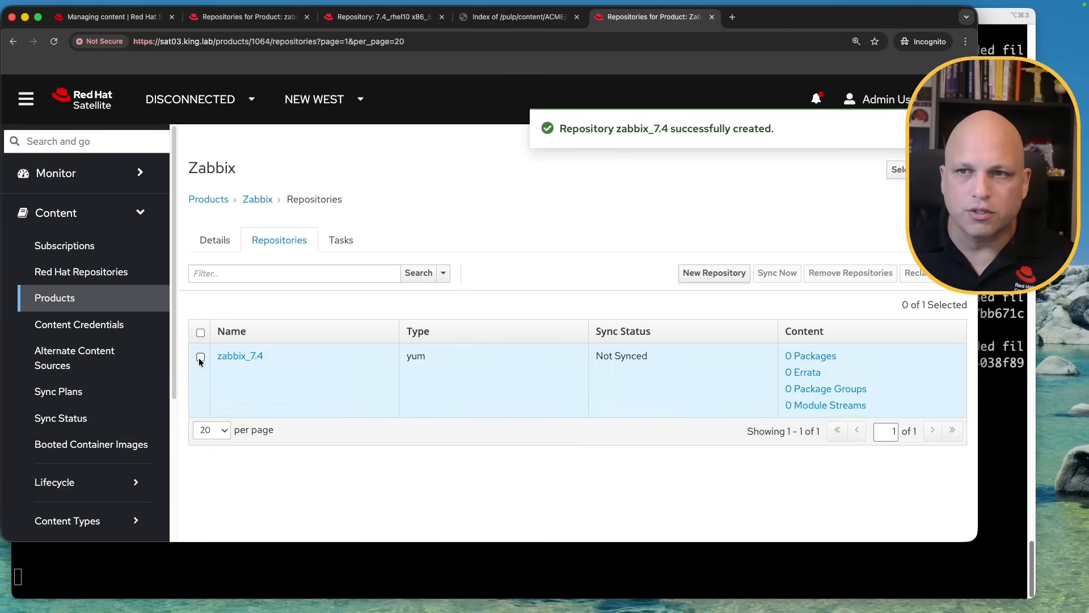
Sync the zabbix_7.4 repository now and bring the terminal log to the front
{"action": "left_click", "coordinate": [200, 357]}
{"action": "left_click", "coordinate": [781, 273]}
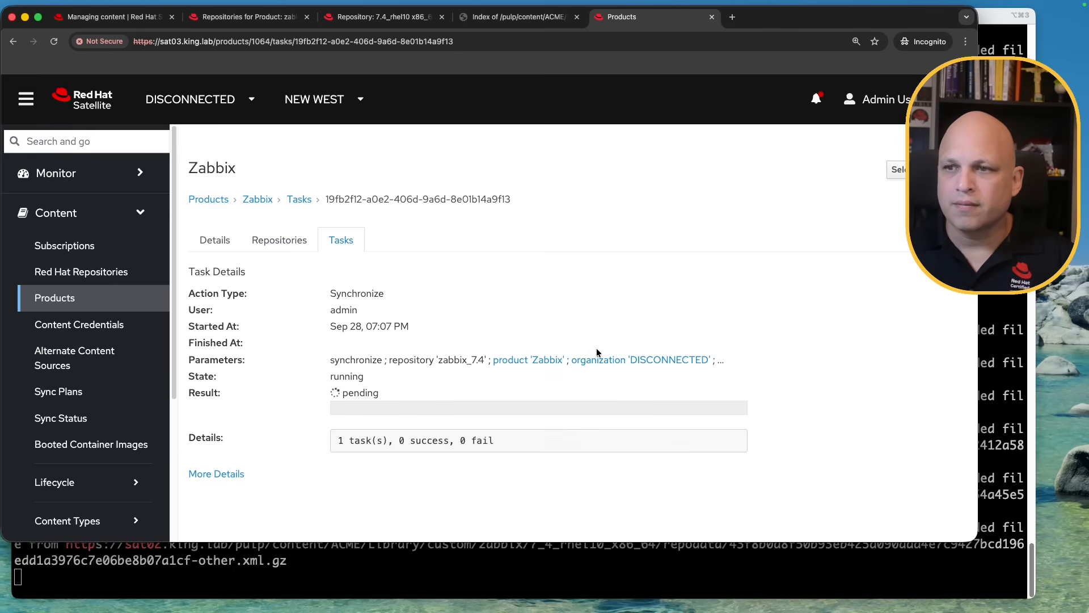
{"action": "left_click", "coordinate": [1000, 471]}
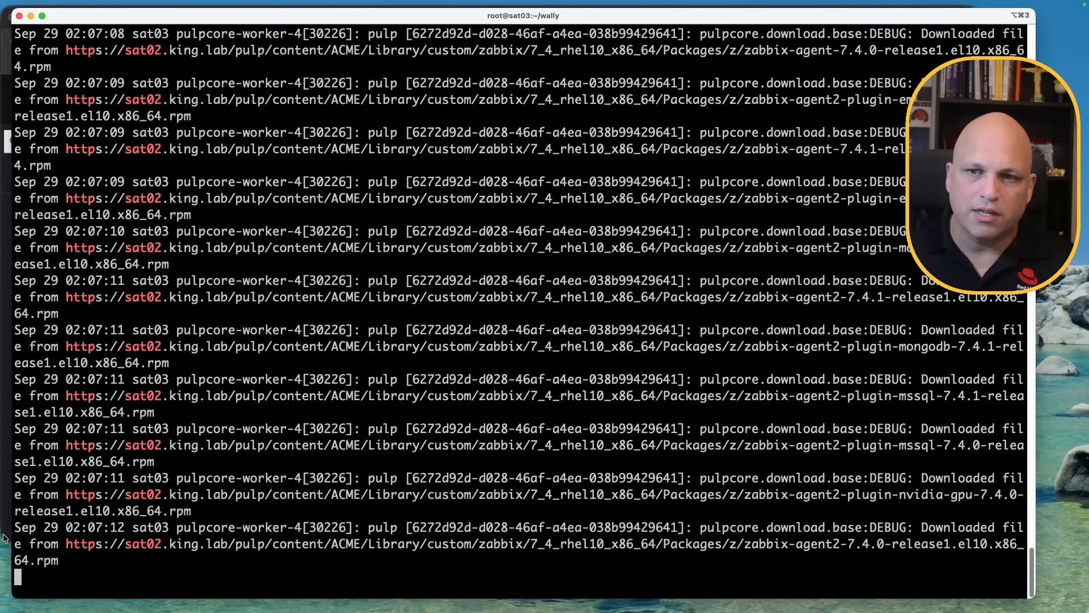
Highlight package downloads from sat02 in the pulpcore log, then return to the browser's sync task
{"action": "left_click_drag", "start_coordinate": [195, 460], "coordinate": [73, 439]}
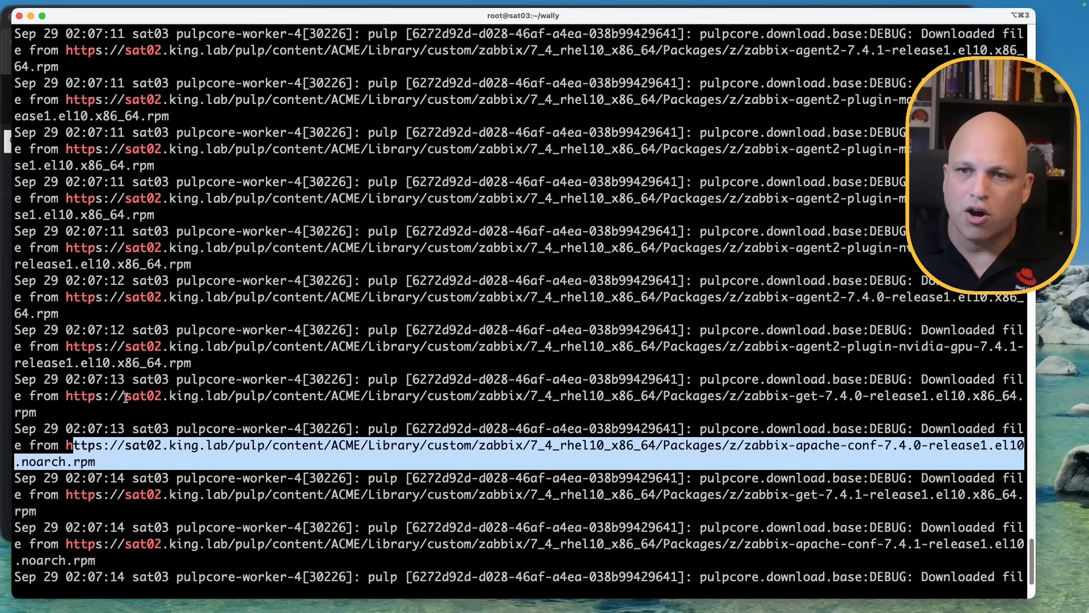
{"action": "left_click_drag", "start_coordinate": [188, 363], "coordinate": [90, 341]}
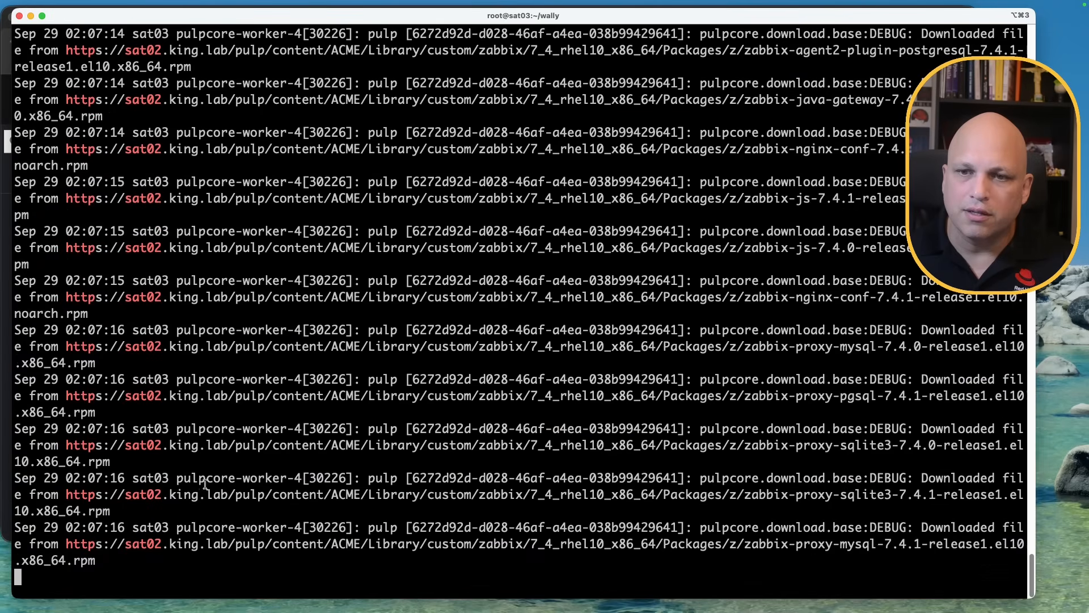
{"action": "key", "text": "super+Tab"}
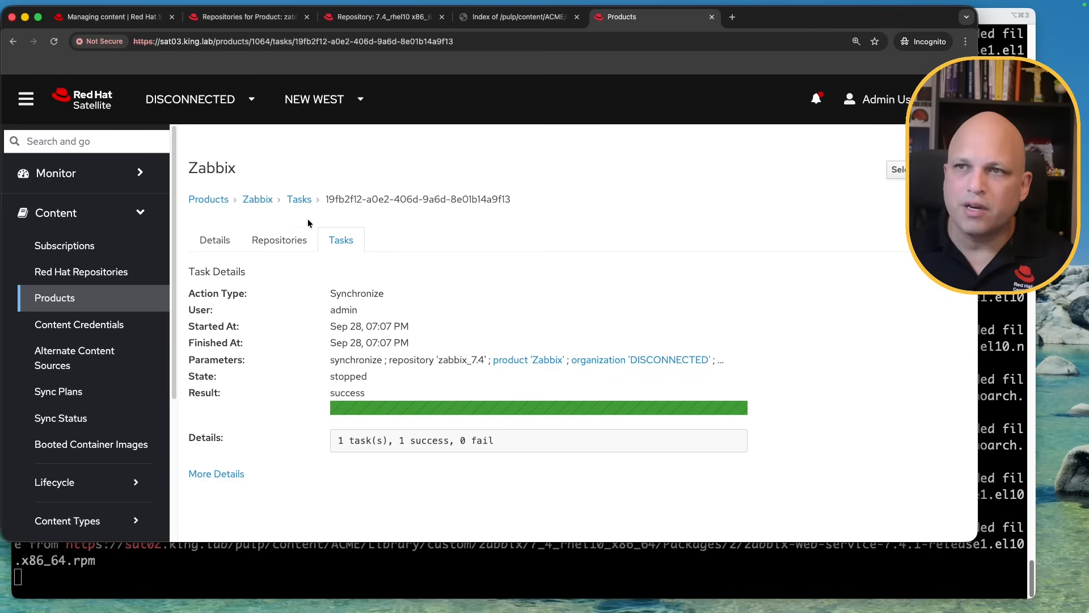
Confirm zabbix_7.4 shows Success with 52 packages, then view sat02's directory listing
{"action": "left_click", "coordinate": [284, 241]}
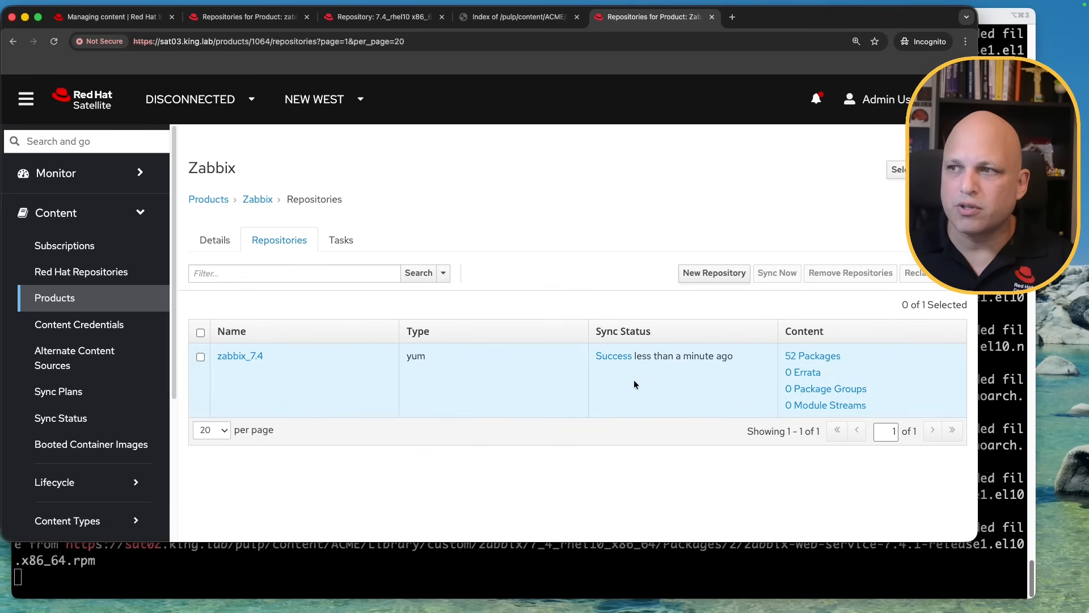
{"action": "left_click_drag", "start_coordinate": [669, 362], "coordinate": [592, 358]}
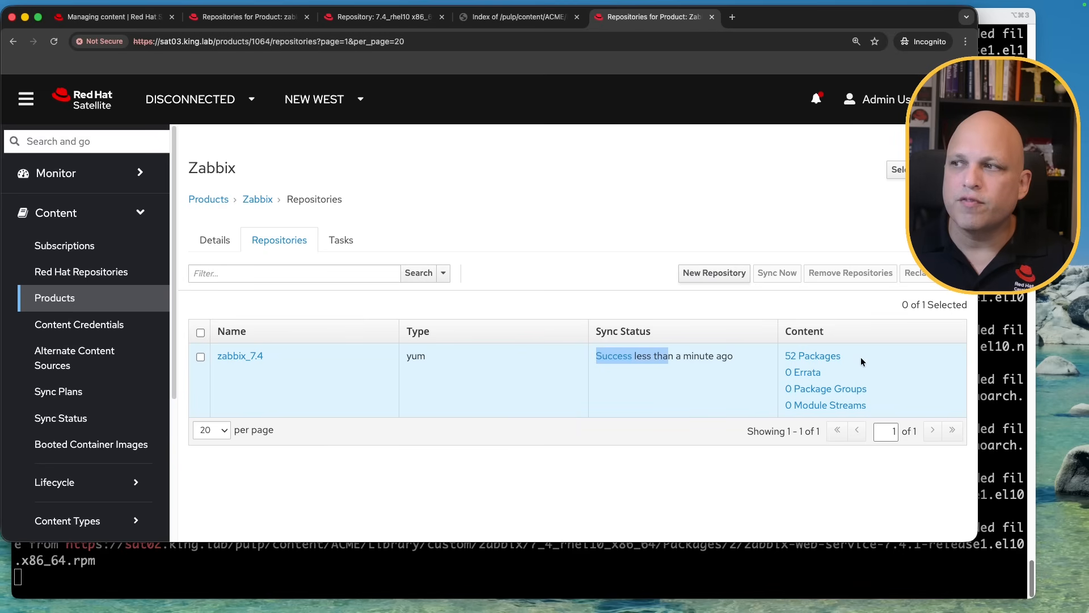
{"action": "left_click_drag", "start_coordinate": [860, 356], "coordinate": [785, 360]}
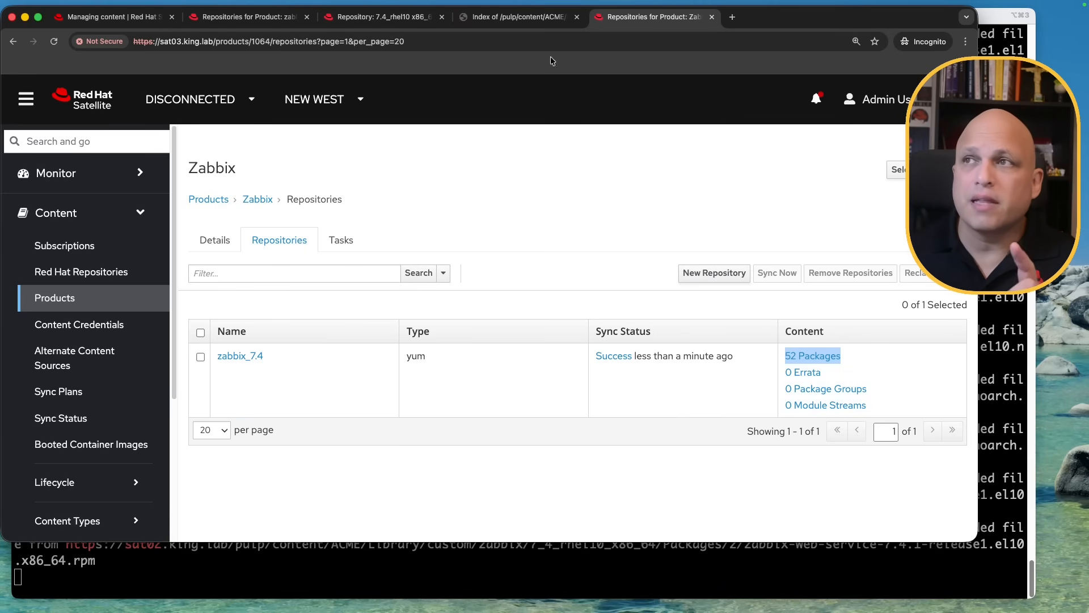
{"action": "left_click", "coordinate": [488, 15]}
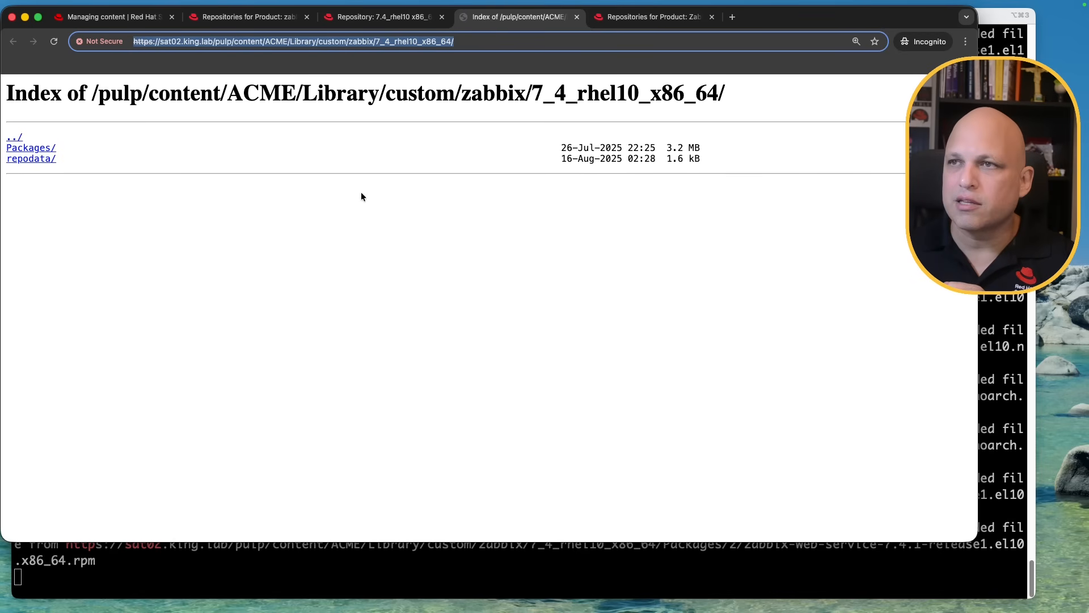
Locate sat02's zabbix folder, select its URL, and return to sat03's Products list
{"action": "left_click", "coordinate": [15, 138]}
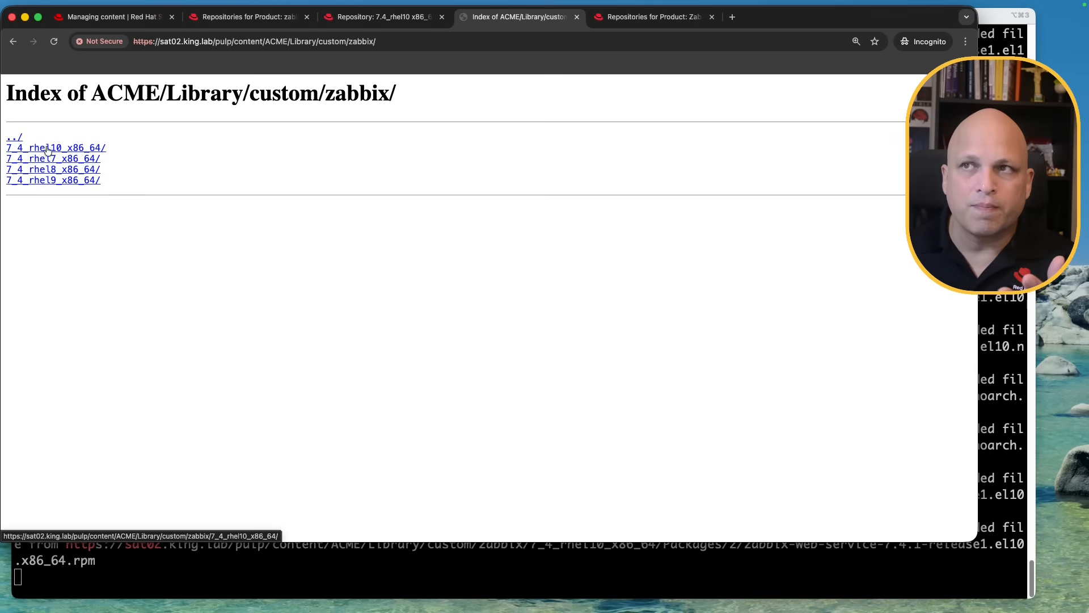
{"action": "left_click", "coordinate": [18, 139]}
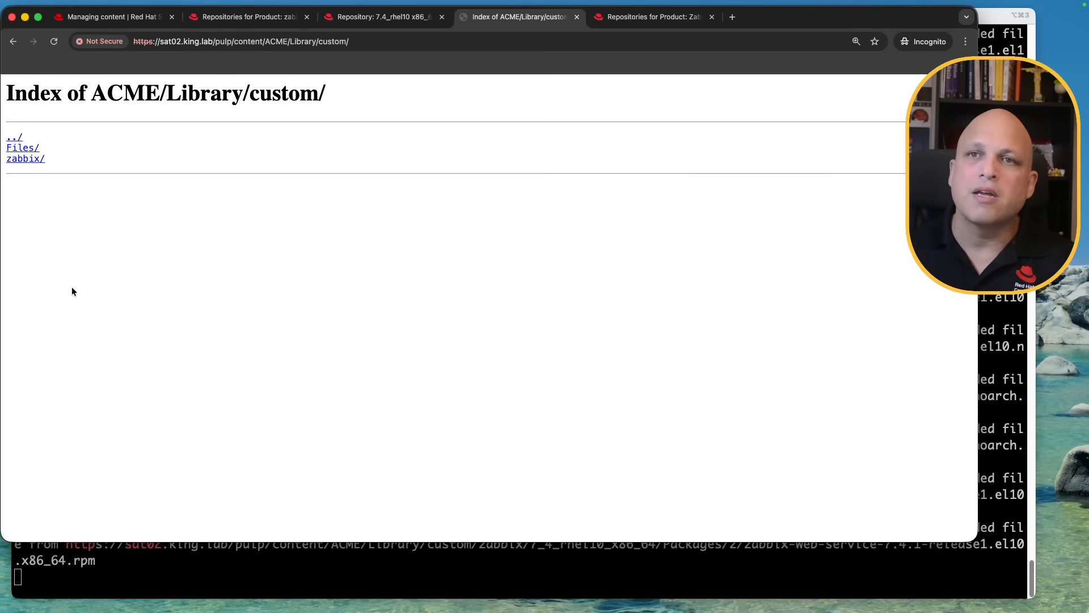
{"action": "left_click", "coordinate": [23, 160]}
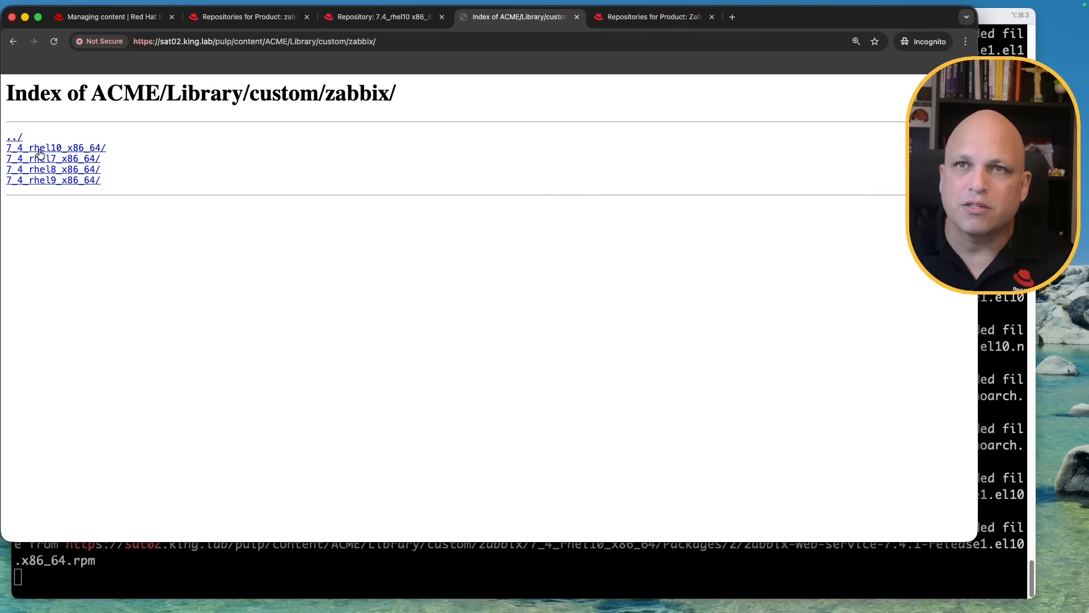
{"action": "left_click", "coordinate": [388, 41]}
{"action": "key", "text": "super+c"}
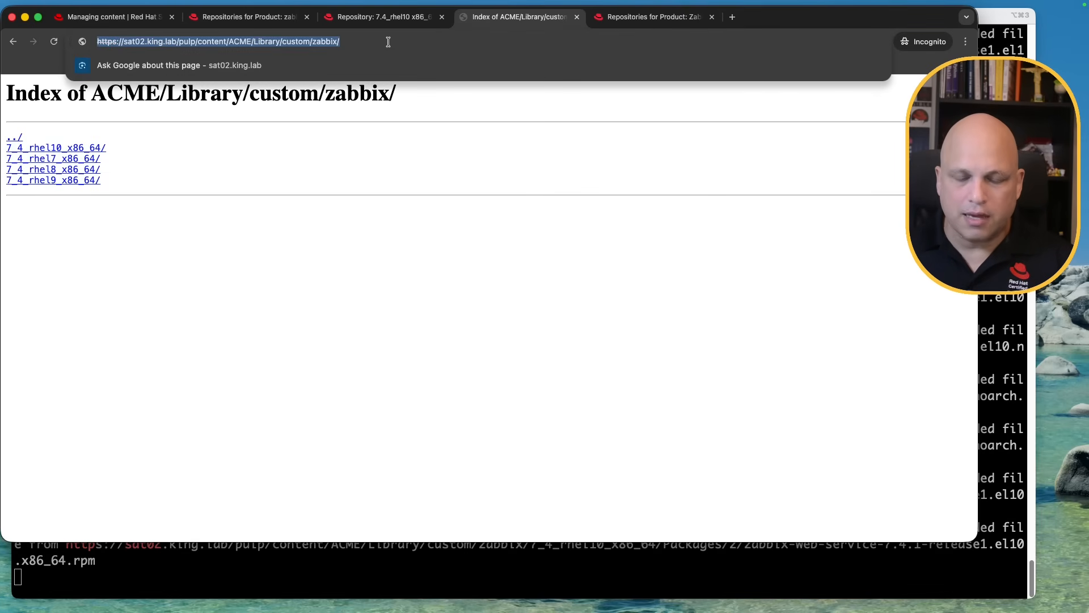
{"action": "key", "text": "ctrl+Tab"}
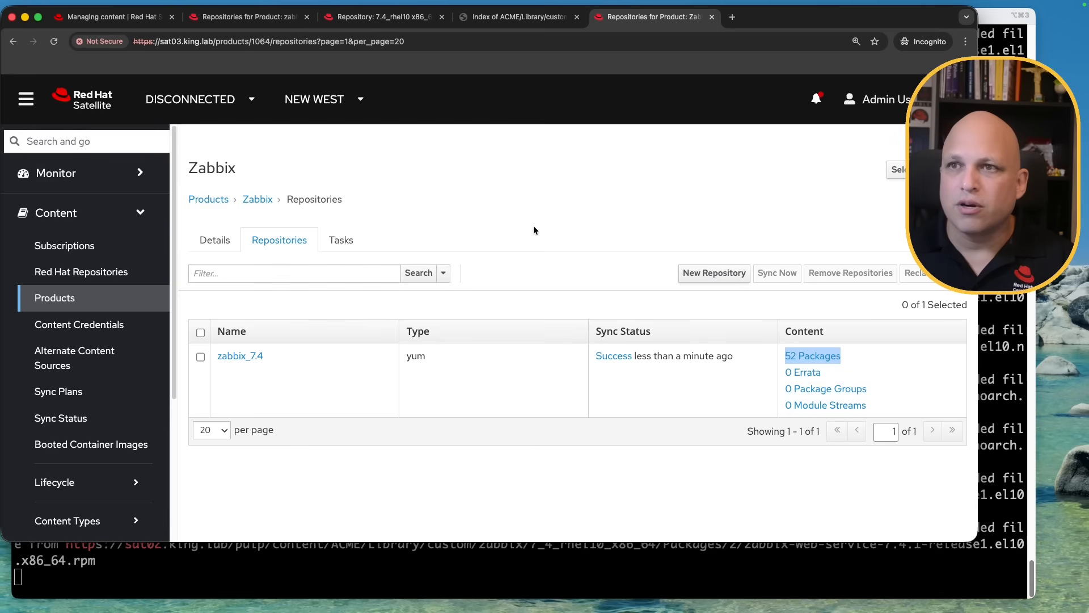
{"action": "left_click", "coordinate": [213, 204]}
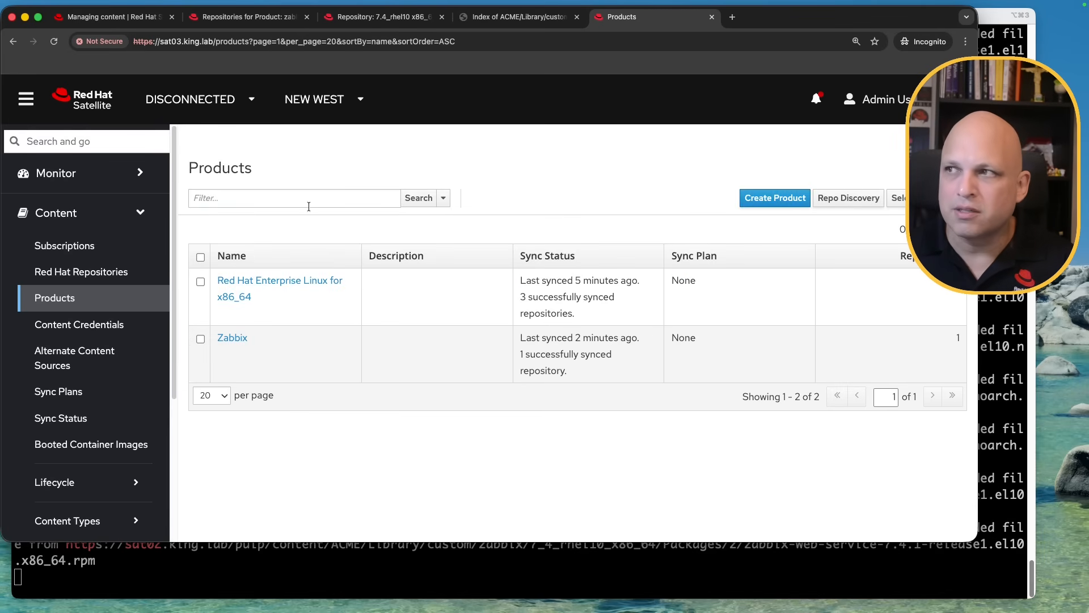
Start Repository Discovery with Yum Repositories type and the pasted sat02 zabbix folder URL
{"action": "left_click", "coordinate": [850, 201]}
{"action": "left_click", "coordinate": [367, 251]}
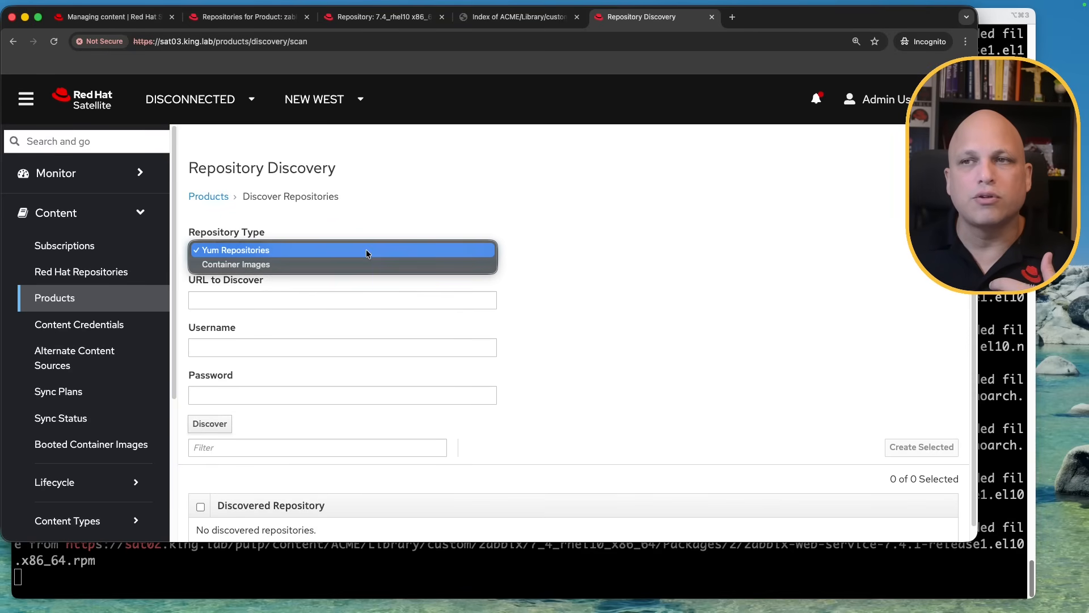
{"action": "left_click", "coordinate": [605, 245]}
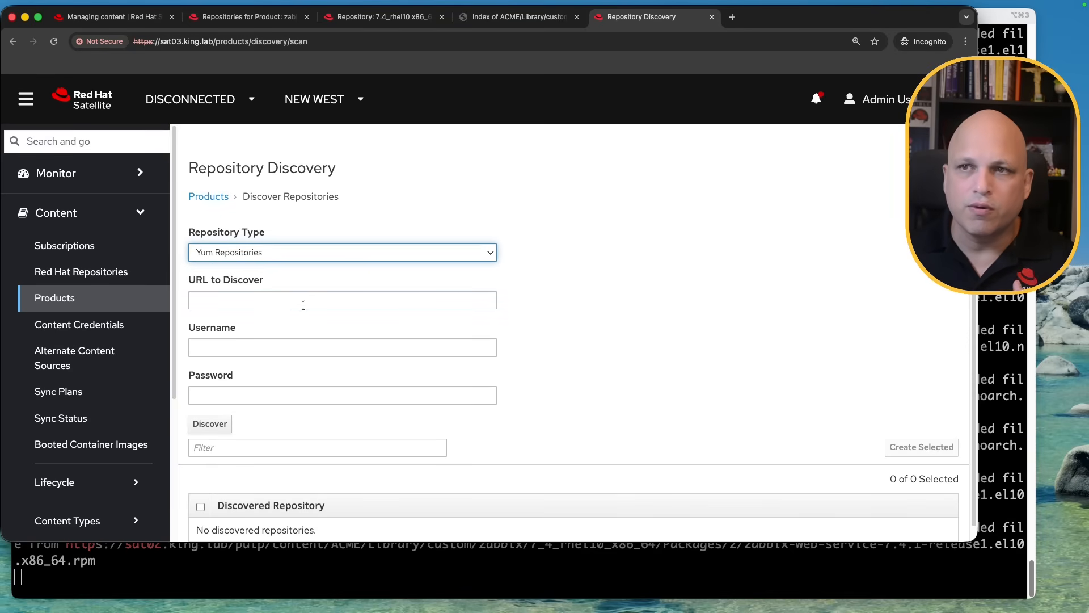
{"action": "left_click", "coordinate": [281, 297]}
{"action": "key", "text": "super+v"}
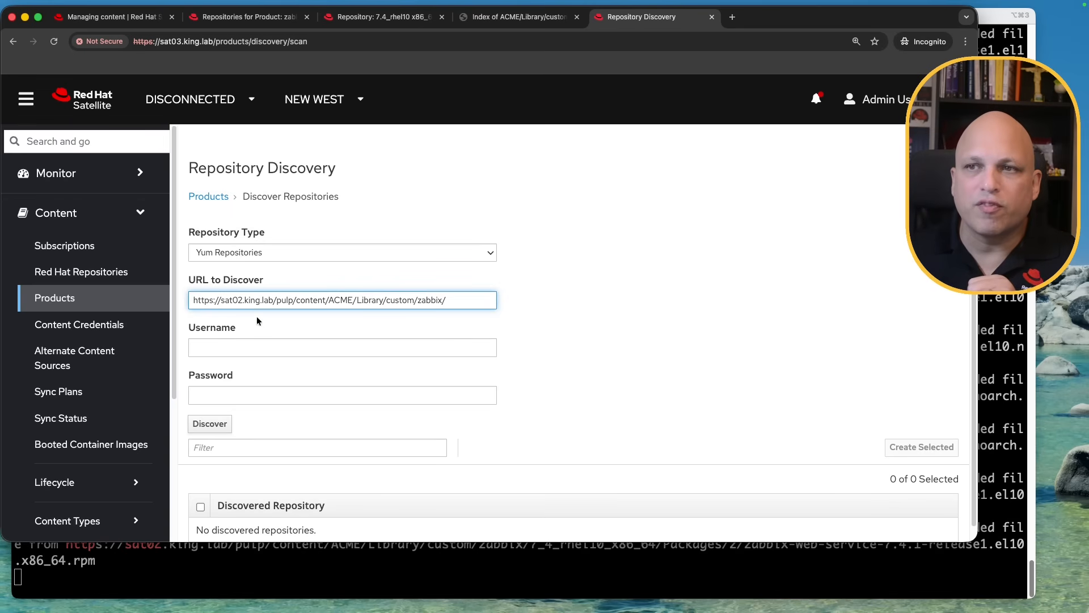
{"action": "left_click_drag", "start_coordinate": [273, 300], "coordinate": [221, 305]}
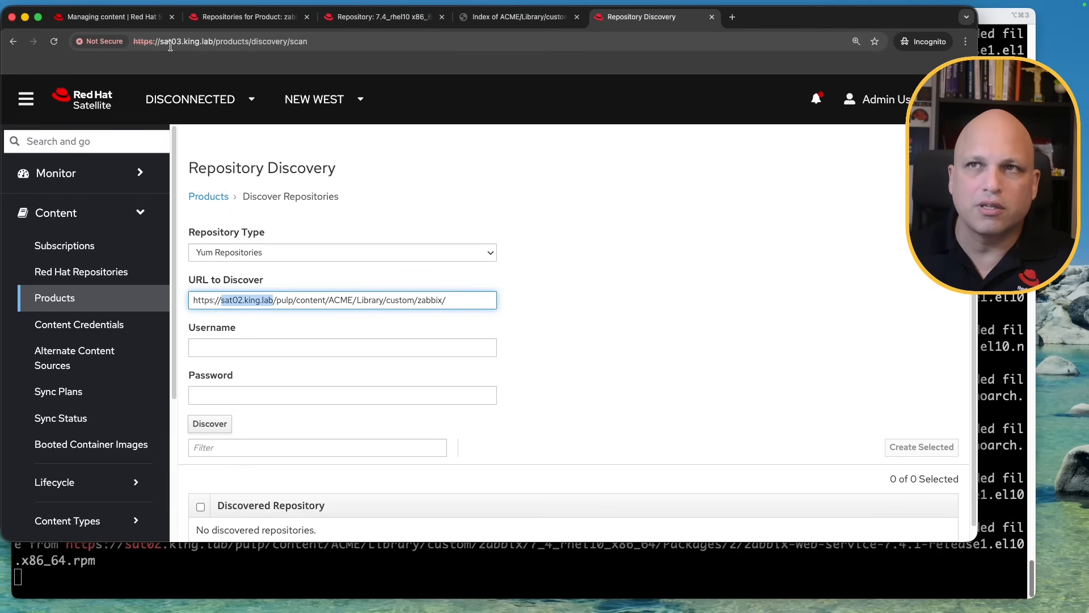
{"action": "left_click", "coordinate": [280, 364]}
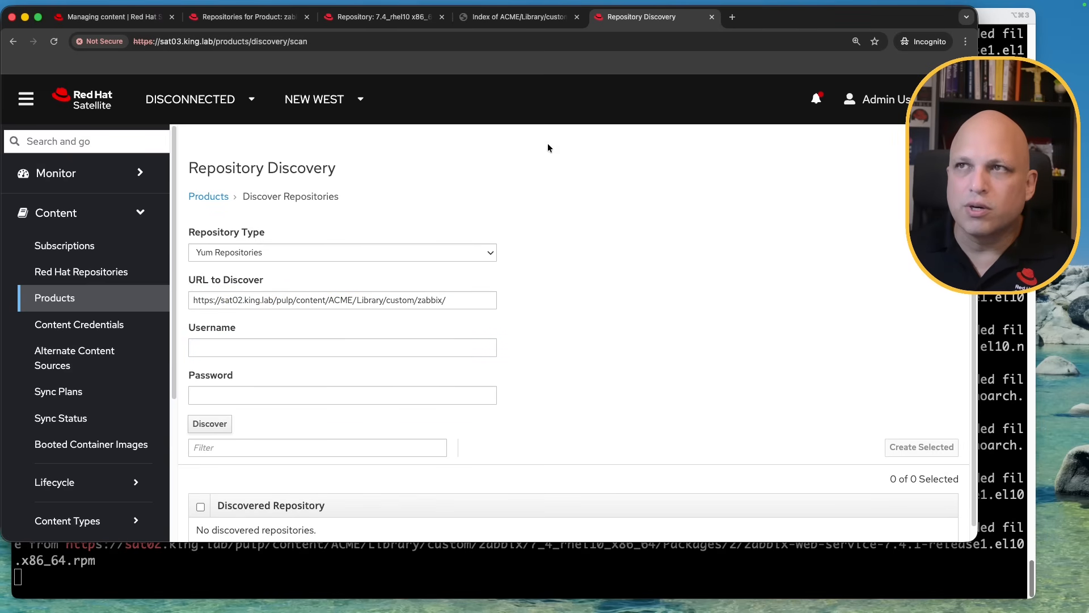
Check sat02's 7.4_rhel10 repository is Unprotected, then run Discover on the zabbix URL
{"action": "left_click", "coordinate": [511, 17]}
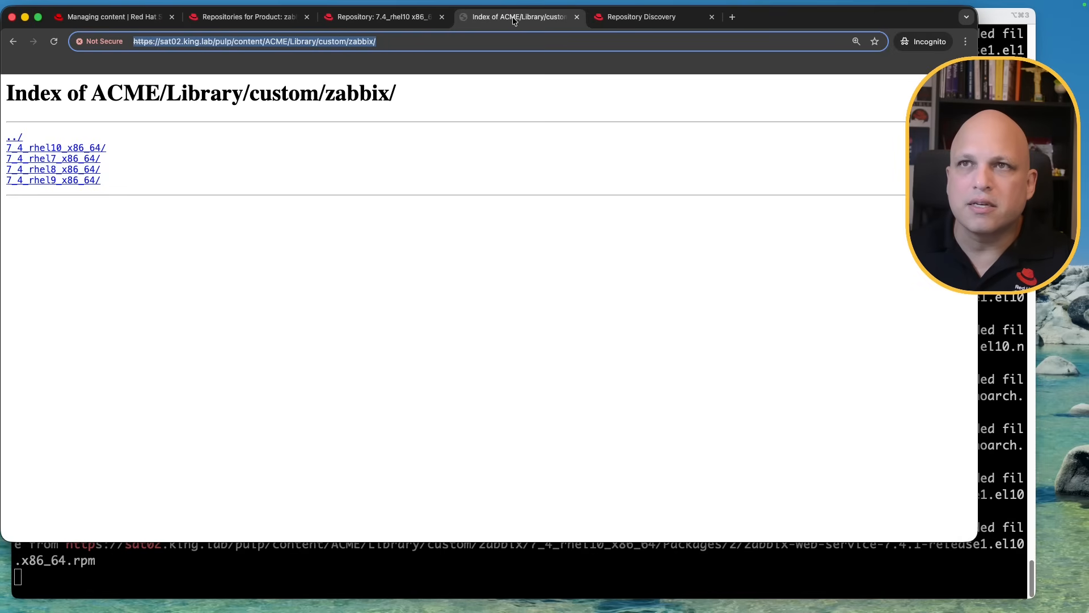
{"action": "left_click", "coordinate": [396, 17]}
{"action": "double_click", "coordinate": [202, 318]}
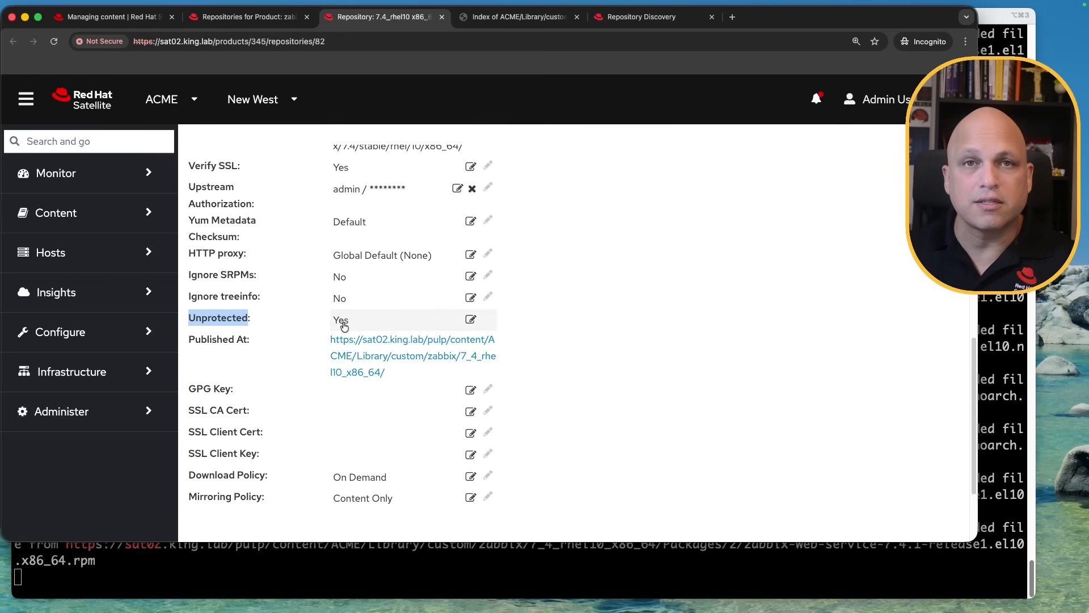
{"action": "left_click", "coordinate": [641, 17]}
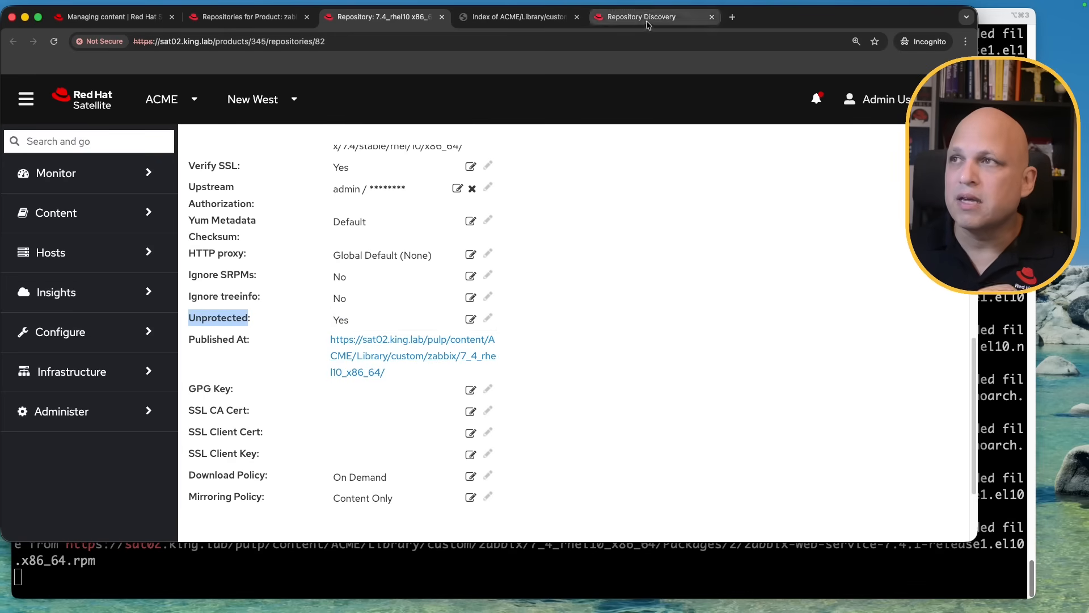
{"action": "left_click", "coordinate": [210, 425]}
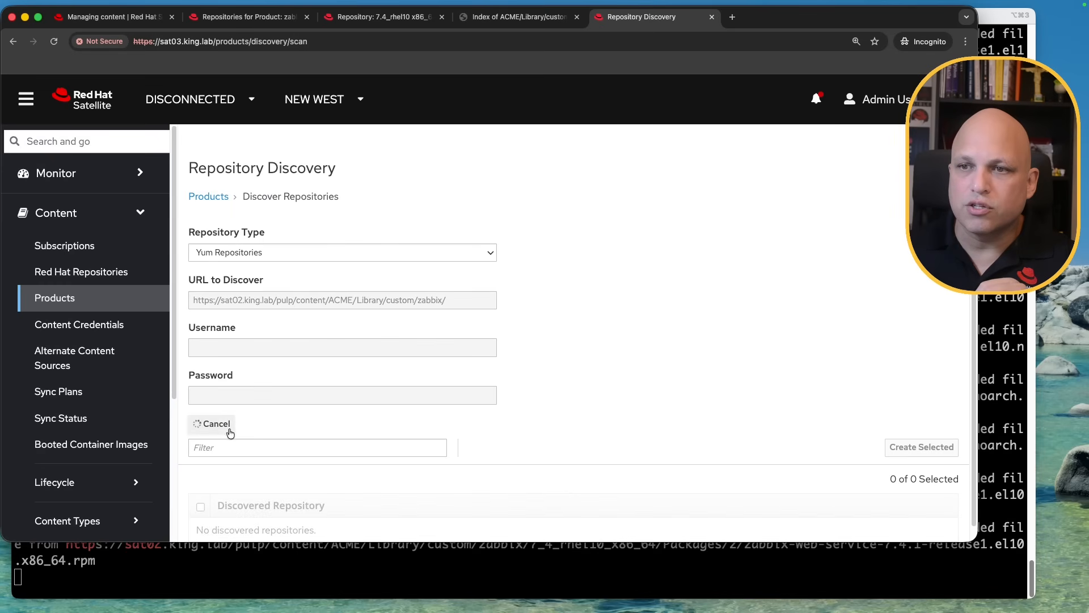
Remove 'zabbix/' from the discovery URL and rediscover, listing the four Zabbix 7.4 repositories
{"action": "scroll", "coordinate": [654, 353], "scroll_direction": "down", "scroll_amount": 1}
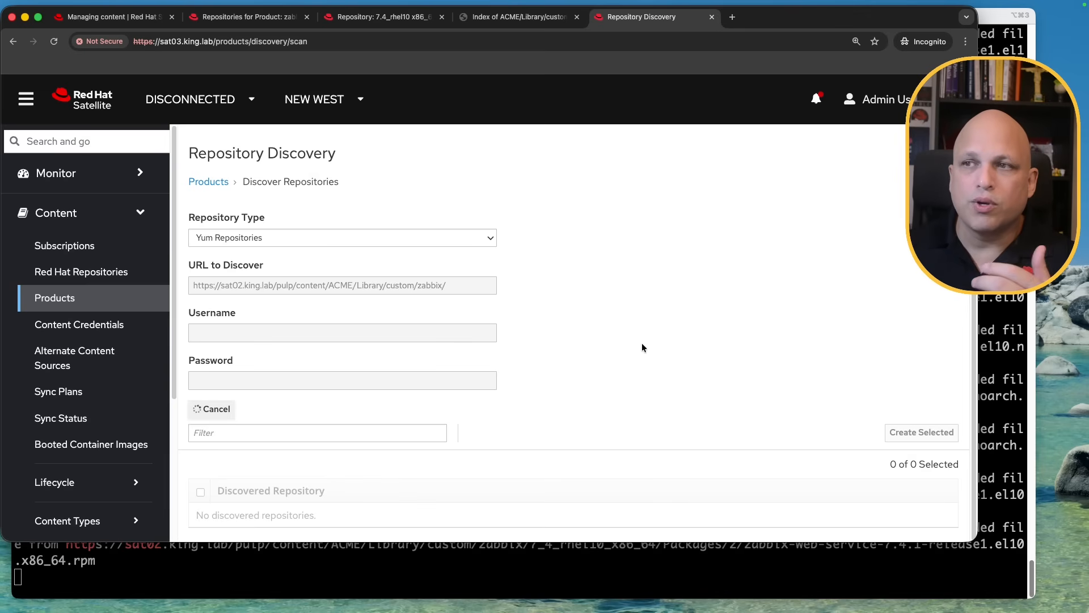
{"action": "scroll", "coordinate": [643, 347], "scroll_direction": "down", "scroll_amount": 2}
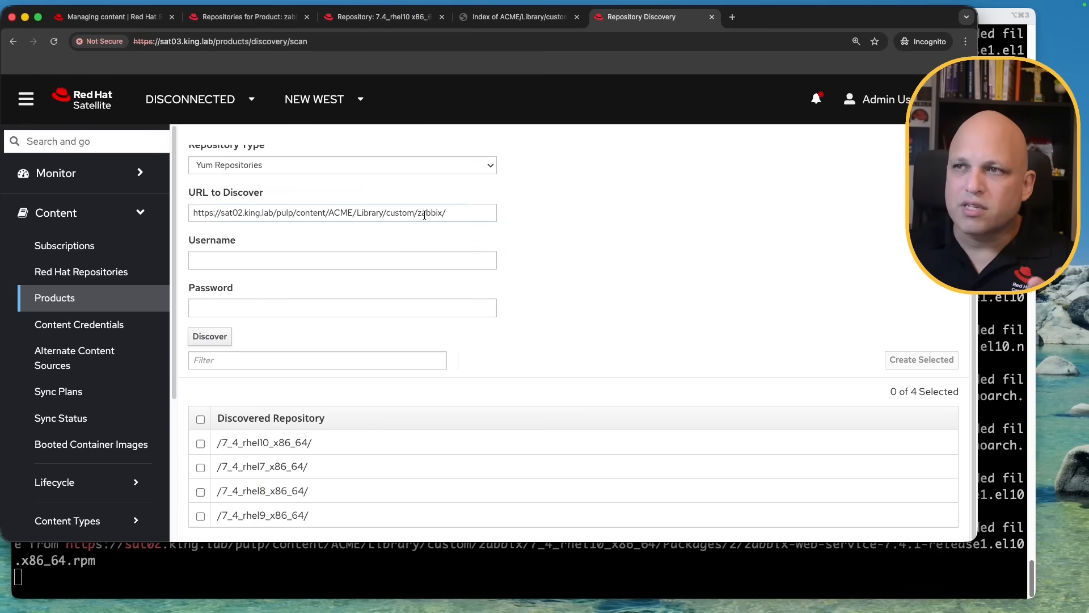
{"action": "left_click_drag", "start_coordinate": [418, 214], "coordinate": [472, 214]}
{"action": "key", "text": "BackSpace"}
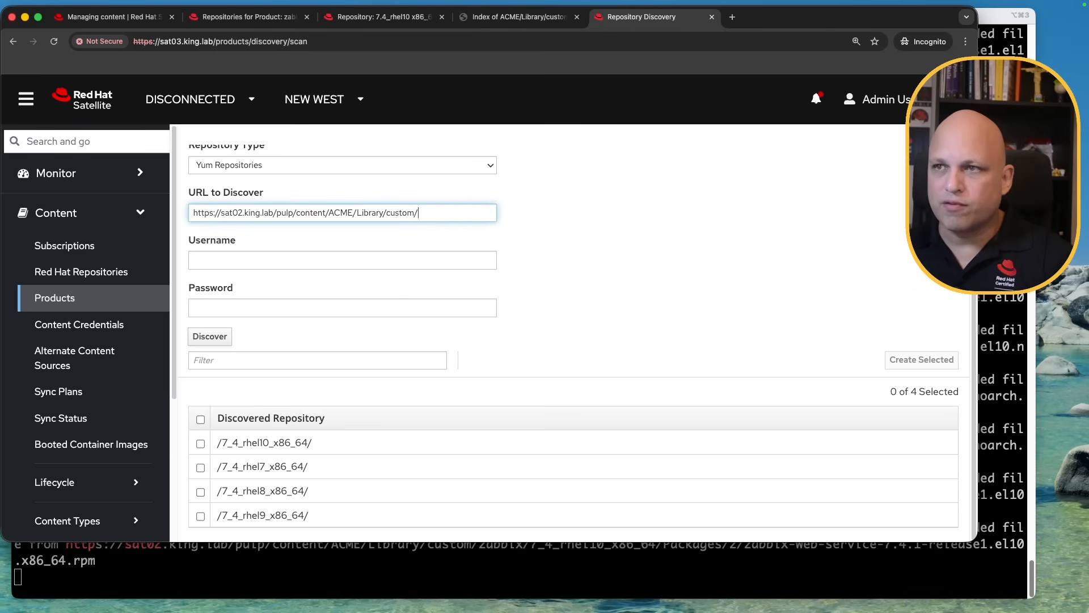
{"action": "left_click", "coordinate": [219, 338]}
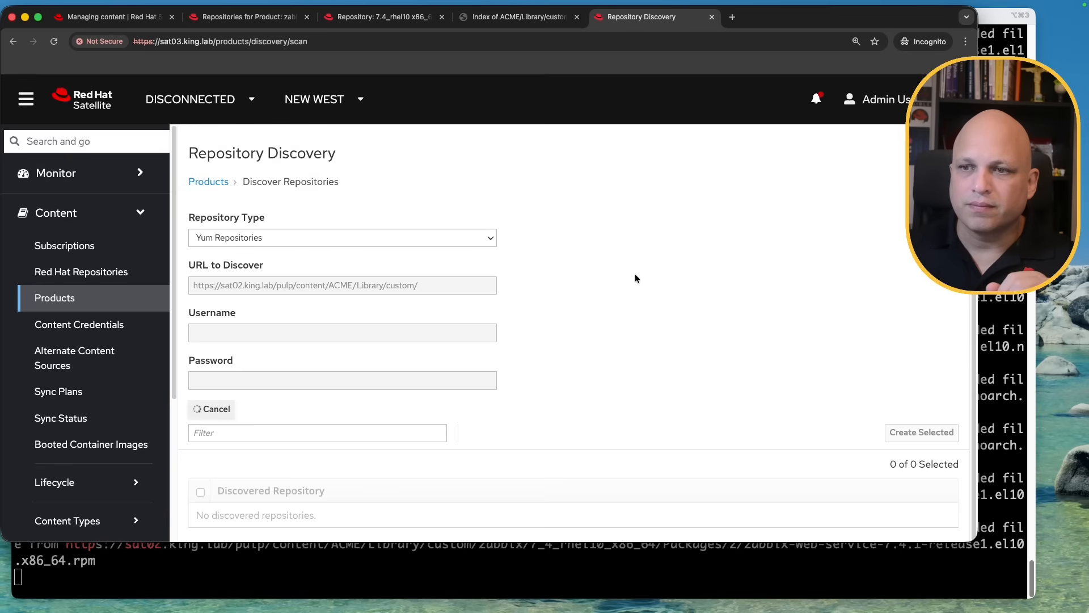
{"action": "scroll", "coordinate": [635, 274], "scroll_direction": "down", "scroll_amount": 3}
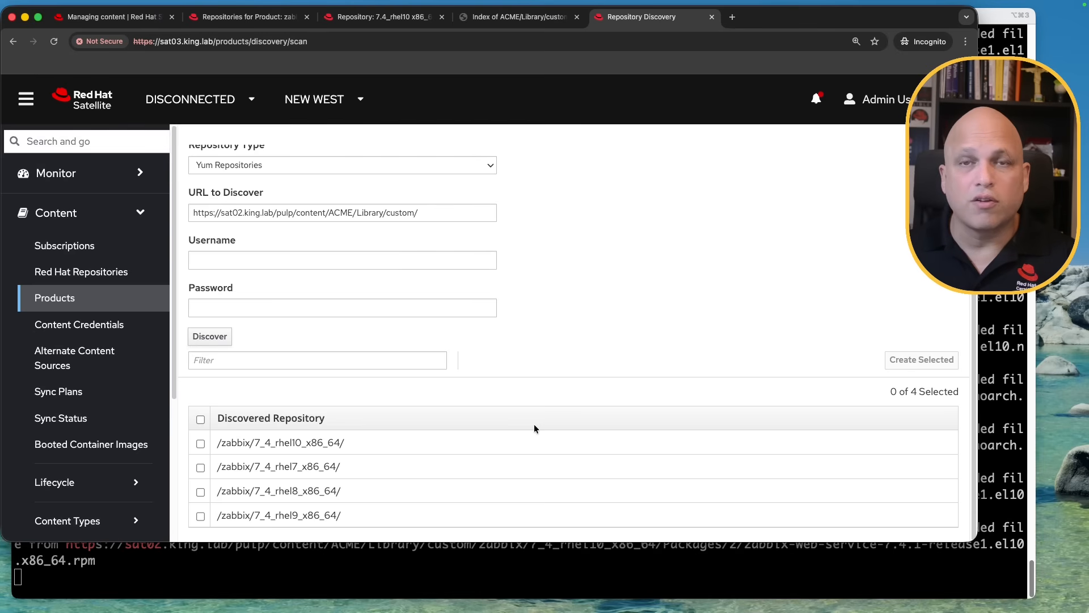
Select the rhel10, rhel7, rhel8 and rhel9 Zabbix repositories and proceed to Create Selected
{"action": "left_click", "coordinate": [200, 419]}
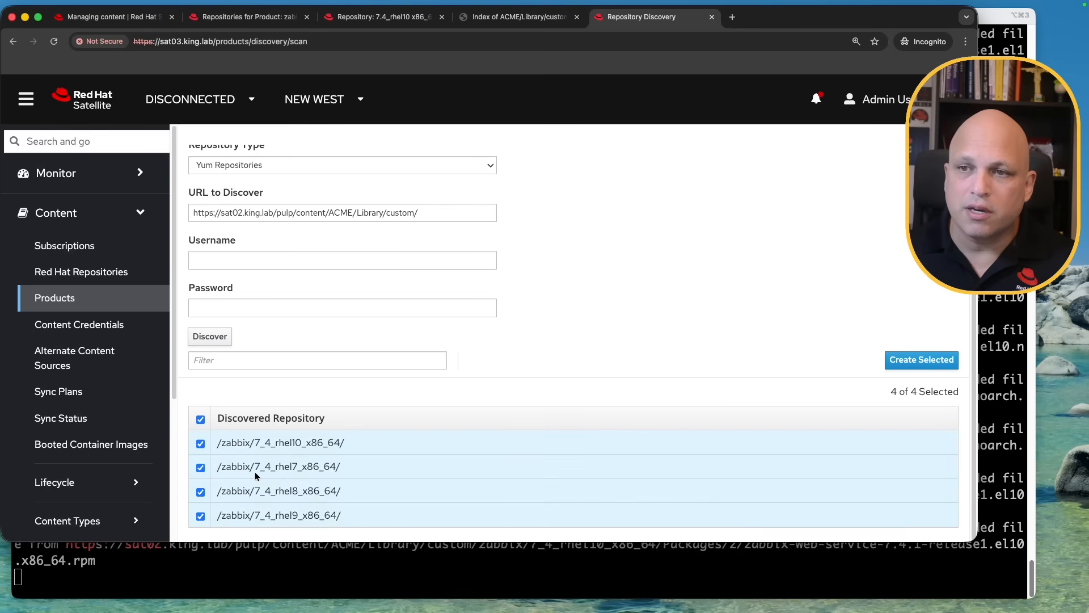
{"action": "left_click", "coordinate": [200, 420]}
{"action": "left_click", "coordinate": [200, 444]}
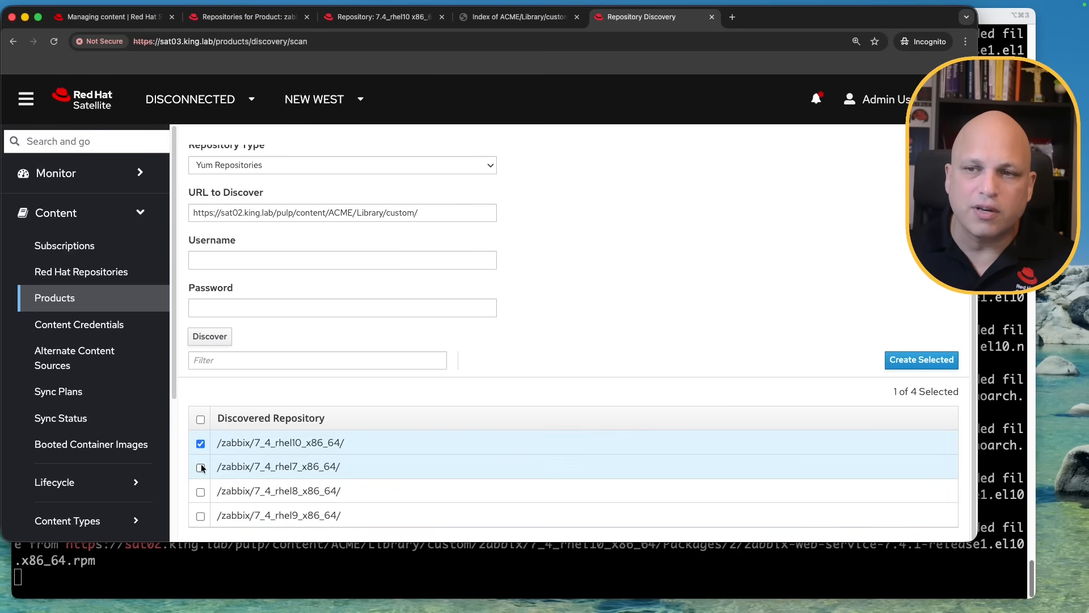
{"action": "left_click", "coordinate": [201, 468]}
{"action": "left_click", "coordinate": [200, 492]}
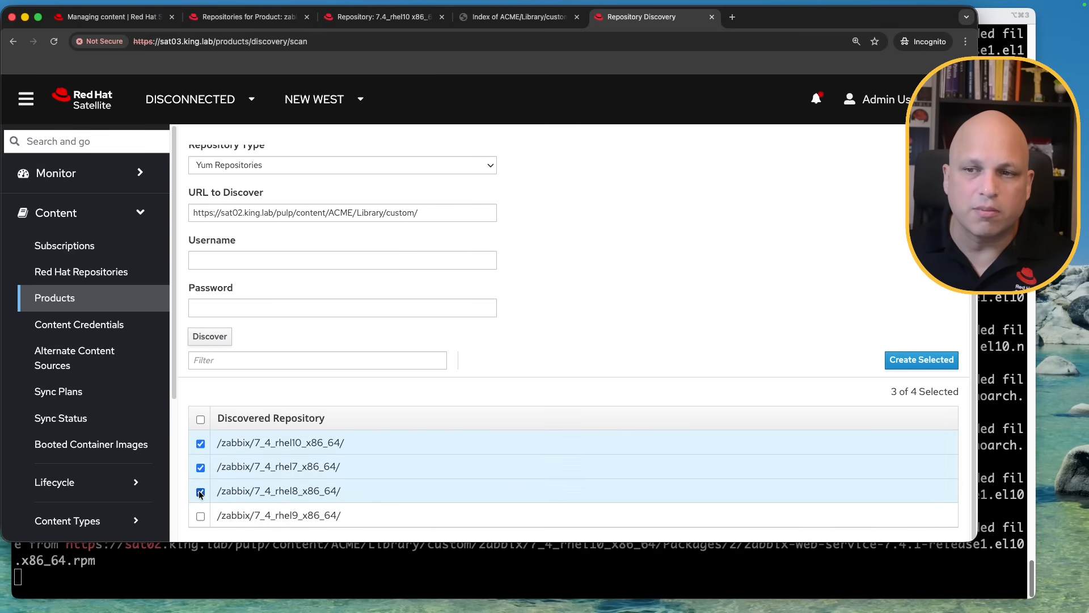
{"action": "left_click", "coordinate": [200, 419]}
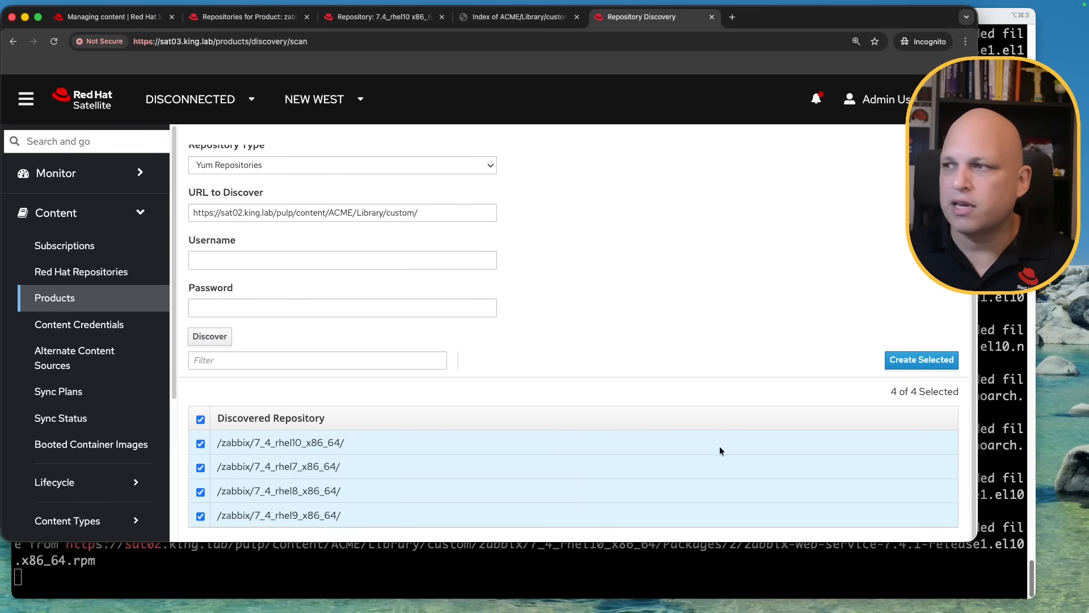
{"action": "left_click", "coordinate": [931, 364]}
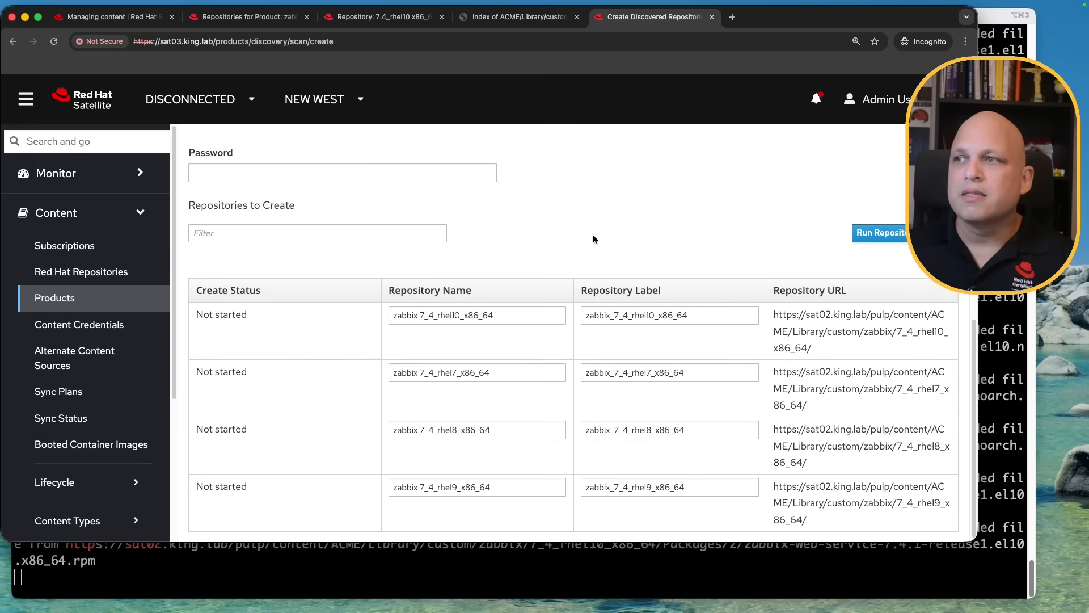
Turn off Verify SSL and choose New Product as the destination for the repositories
{"action": "scroll", "coordinate": [593, 233], "scroll_direction": "up", "scroll_amount": 5}
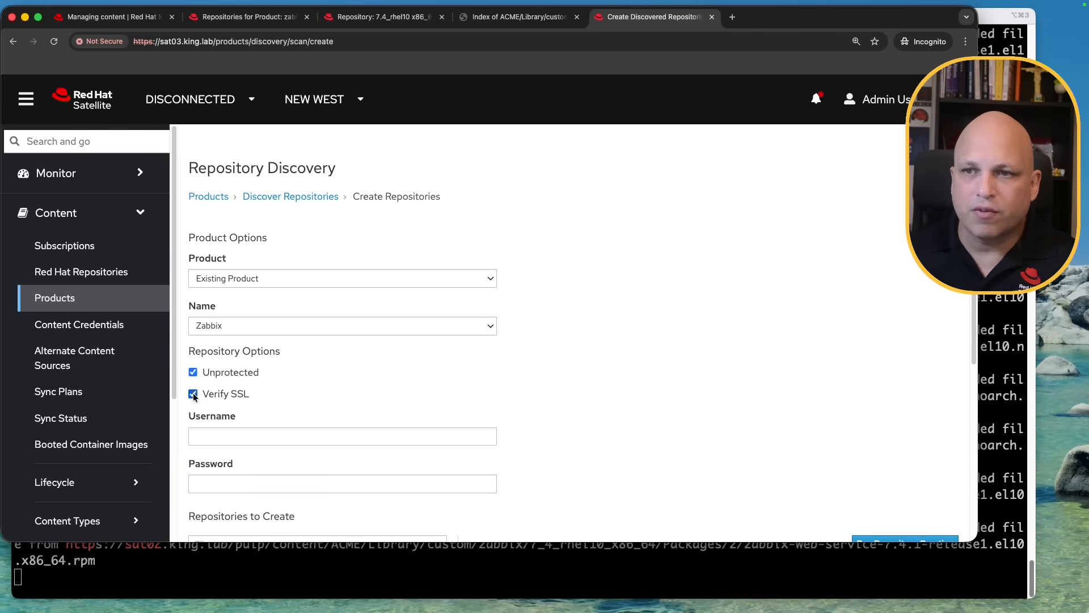
{"action": "left_click", "coordinate": [193, 395]}
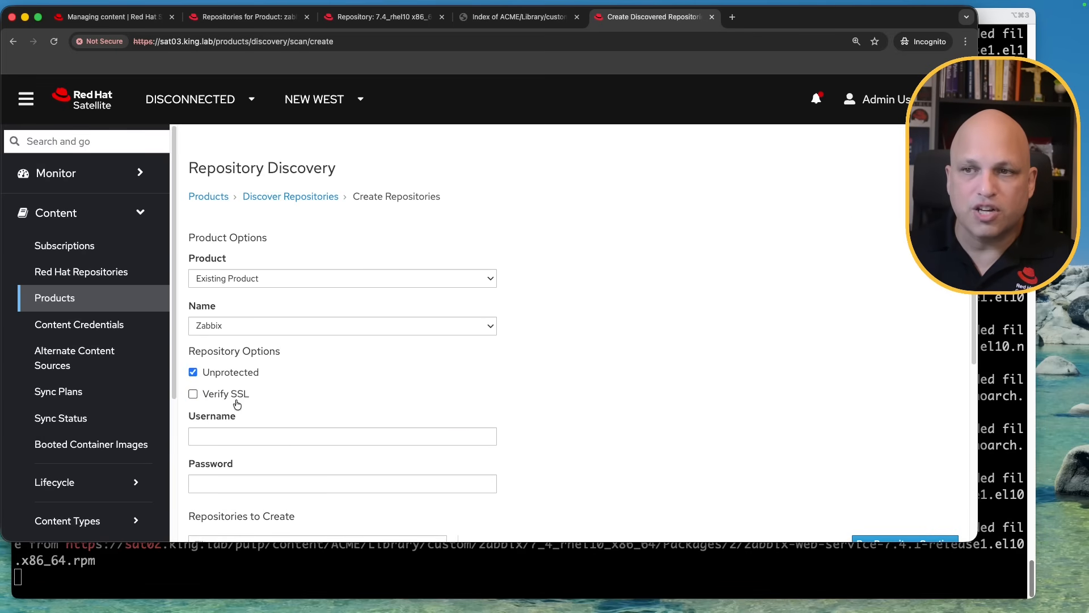
{"action": "left_click", "coordinate": [454, 276]}
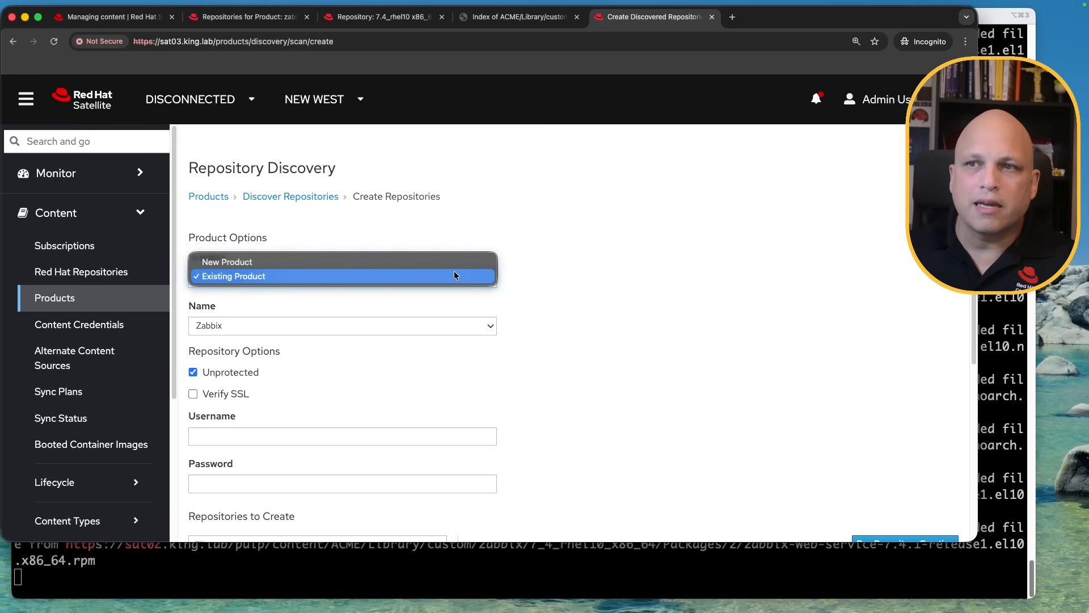
{"action": "left_click", "coordinate": [454, 276]}
{"action": "left_click", "coordinate": [479, 328]}
{"action": "left_click", "coordinate": [479, 326]}
{"action": "left_click", "coordinate": [479, 278]}
{"action": "left_click", "coordinate": [403, 267]}
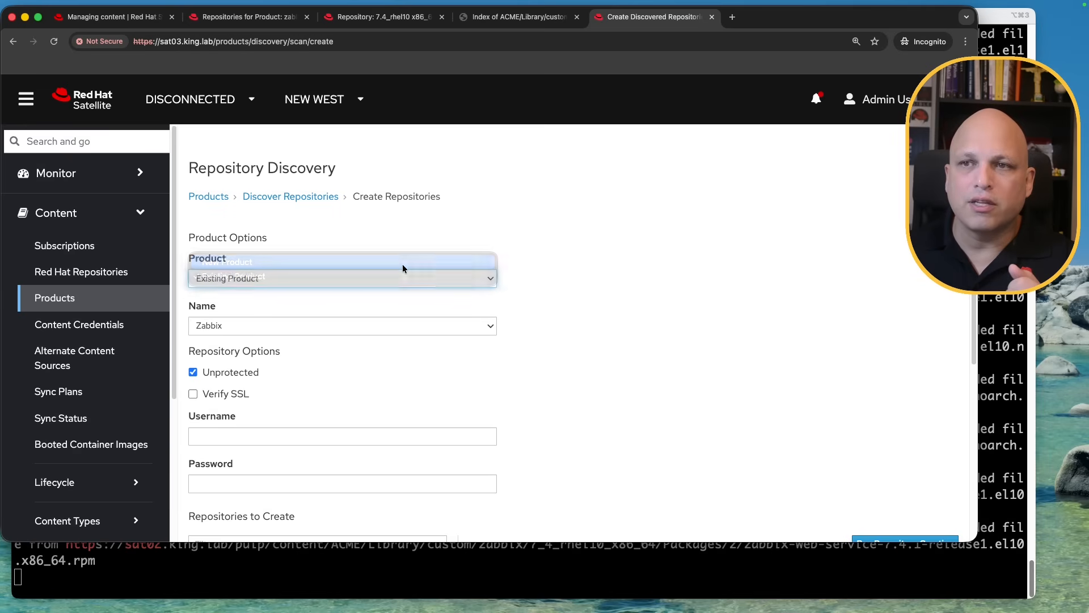
Name the new product 'Zabbix 7.4' and select the first repository's name text
{"action": "left_click", "coordinate": [314, 324]}
{"action": "type", "text": "Zabbix 7.4"}
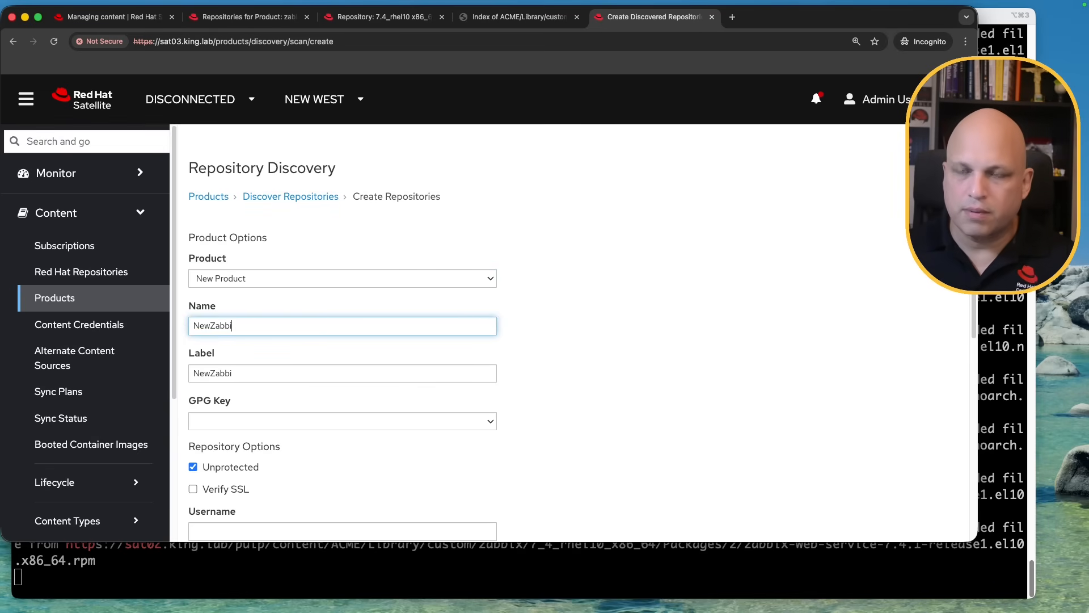
{"action": "scroll", "coordinate": [580, 358], "scroll_direction": "down", "scroll_amount": 5}
{"action": "scroll", "coordinate": [580, 358], "scroll_direction": "down", "scroll_amount": 2}
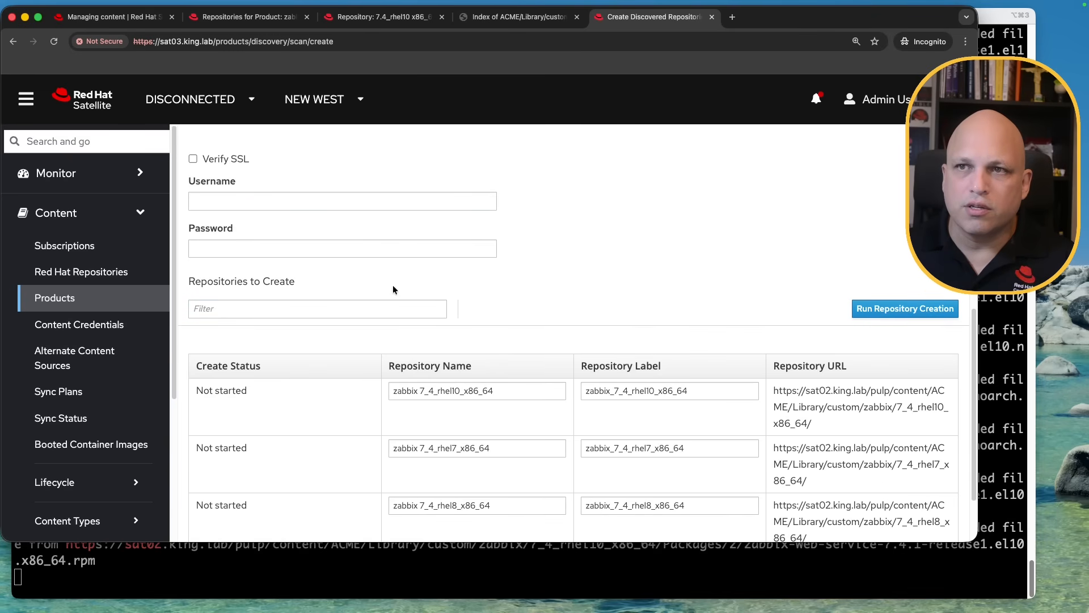
{"action": "scroll", "coordinate": [377, 287], "scroll_direction": "down", "scroll_amount": 4}
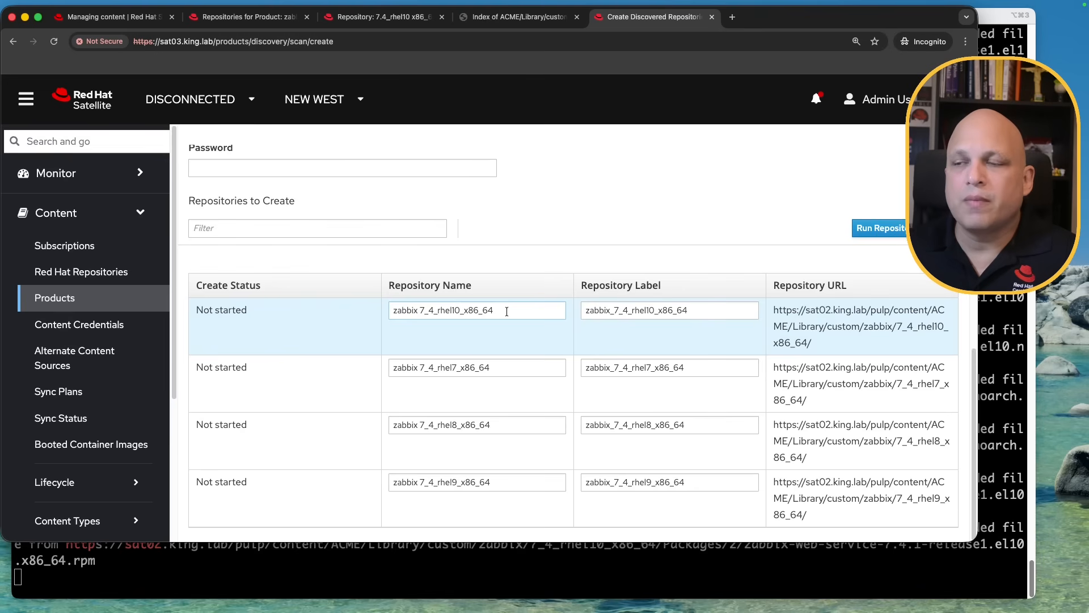
{"action": "triple_click", "coordinate": [437, 310]}
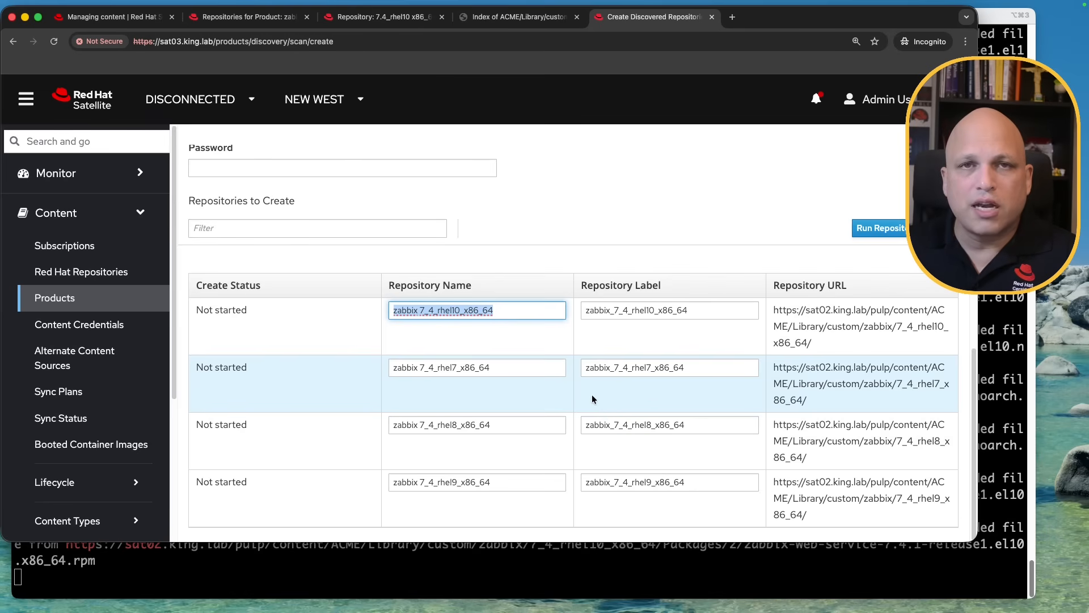
Run repository creation for the four Zabbix 7.4 repositories and confirm each shows Repository created
{"action": "left_click", "coordinate": [905, 233]}
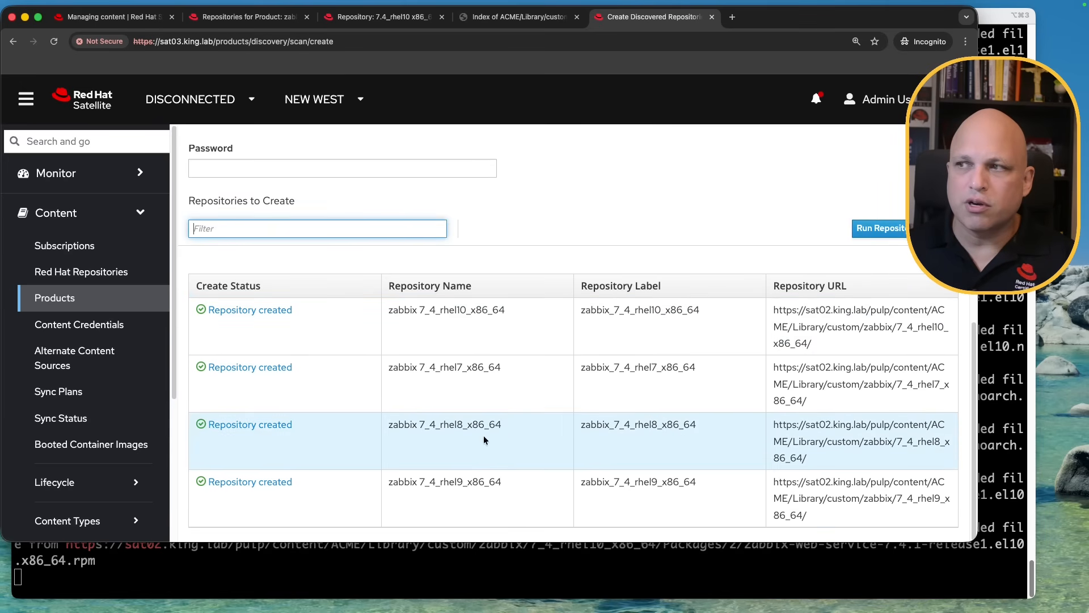
{"action": "scroll", "coordinate": [583, 382], "scroll_direction": "up", "scroll_amount": 5}
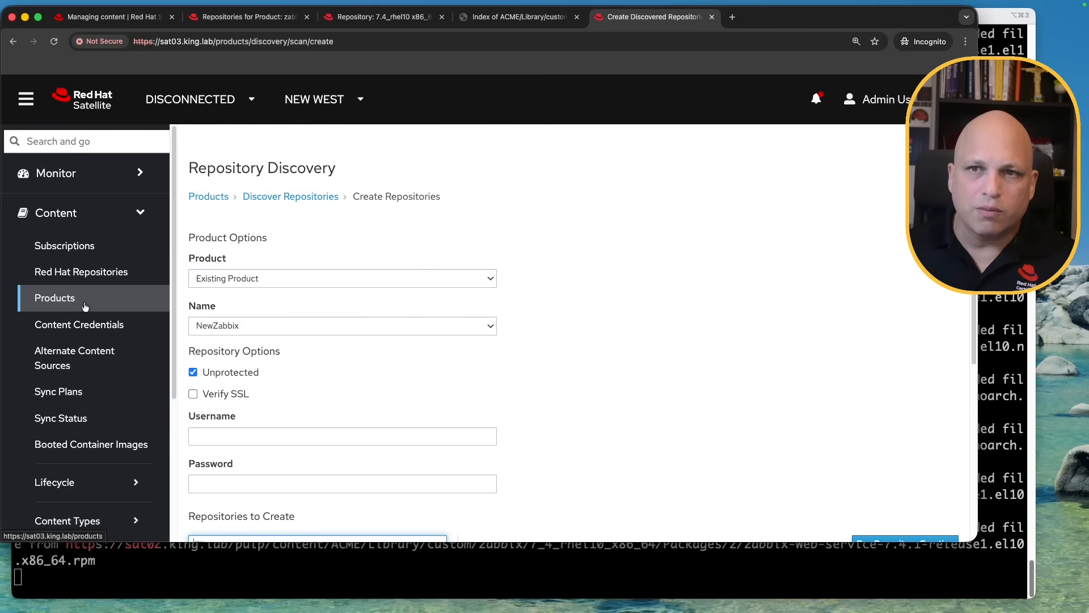
Select all four repositories in the NewZabbix product and launch Sync Now
{"action": "left_click", "coordinate": [214, 198]}
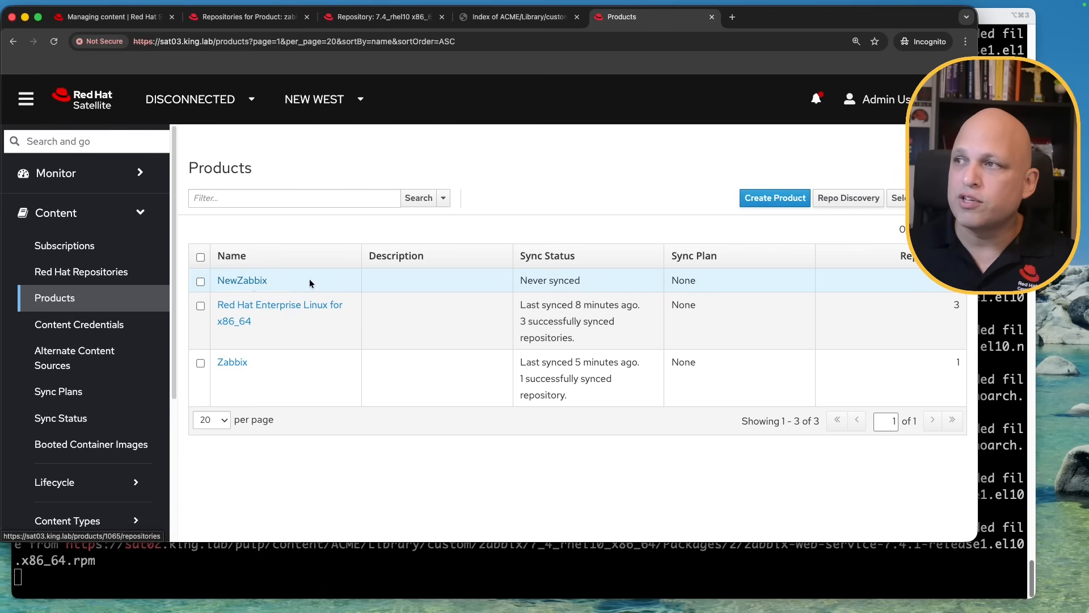
{"action": "left_click", "coordinate": [252, 283]}
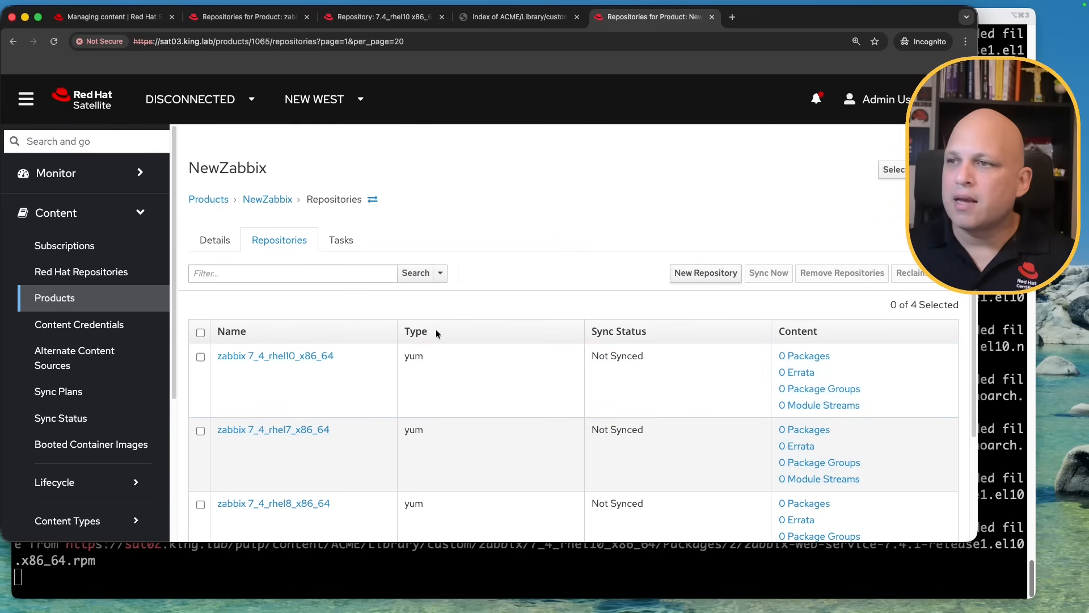
{"action": "scroll", "coordinate": [436, 329], "scroll_direction": "down", "scroll_amount": 3}
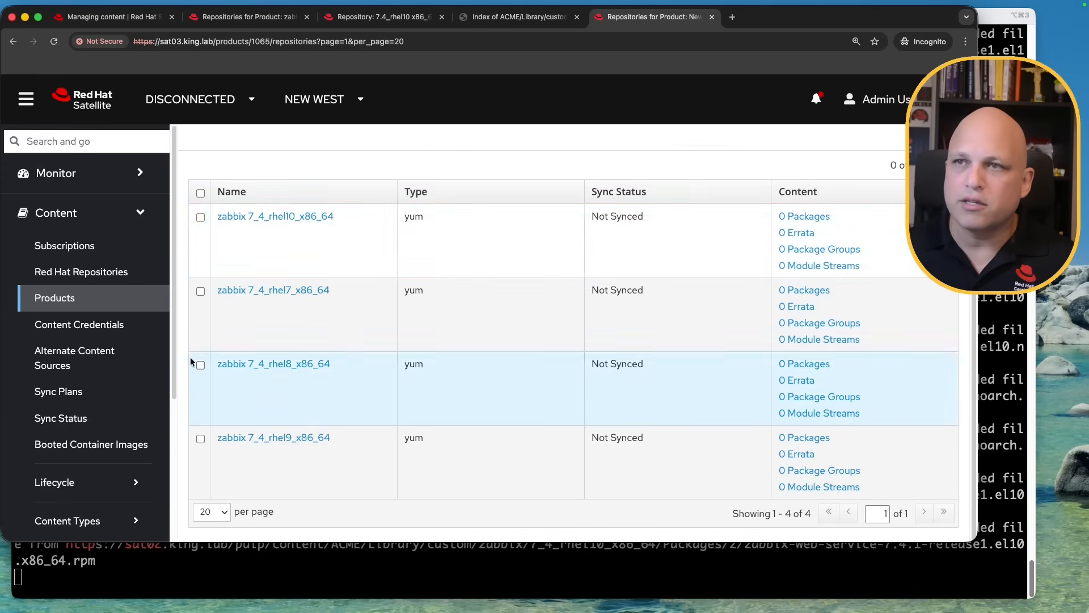
{"action": "left_click", "coordinate": [200, 193]}
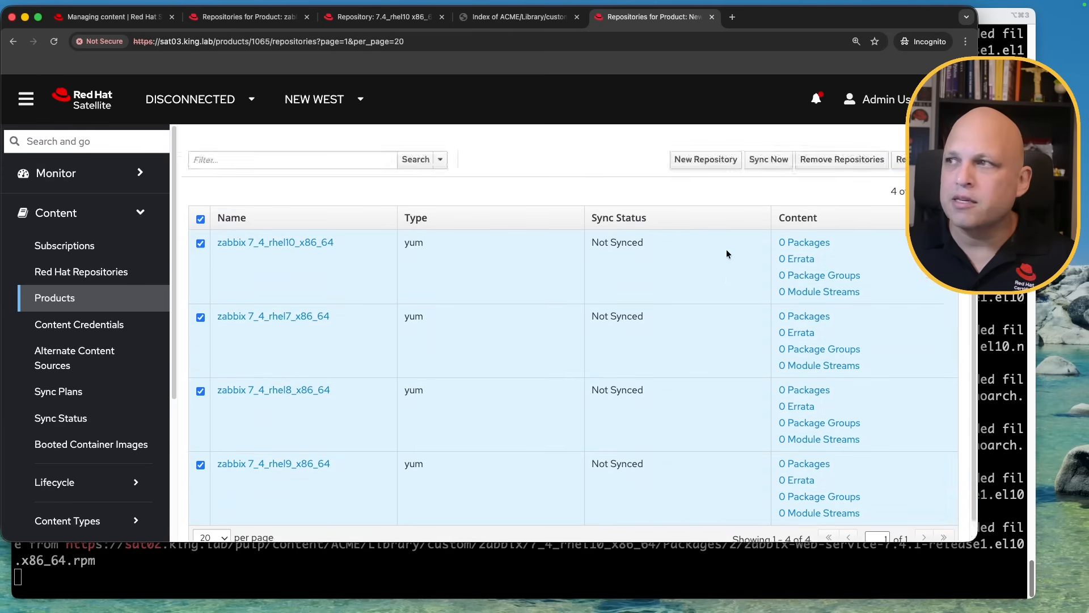
{"action": "scroll", "coordinate": [726, 250], "scroll_direction": "up", "scroll_amount": 3}
{"action": "left_click", "coordinate": [767, 274]}
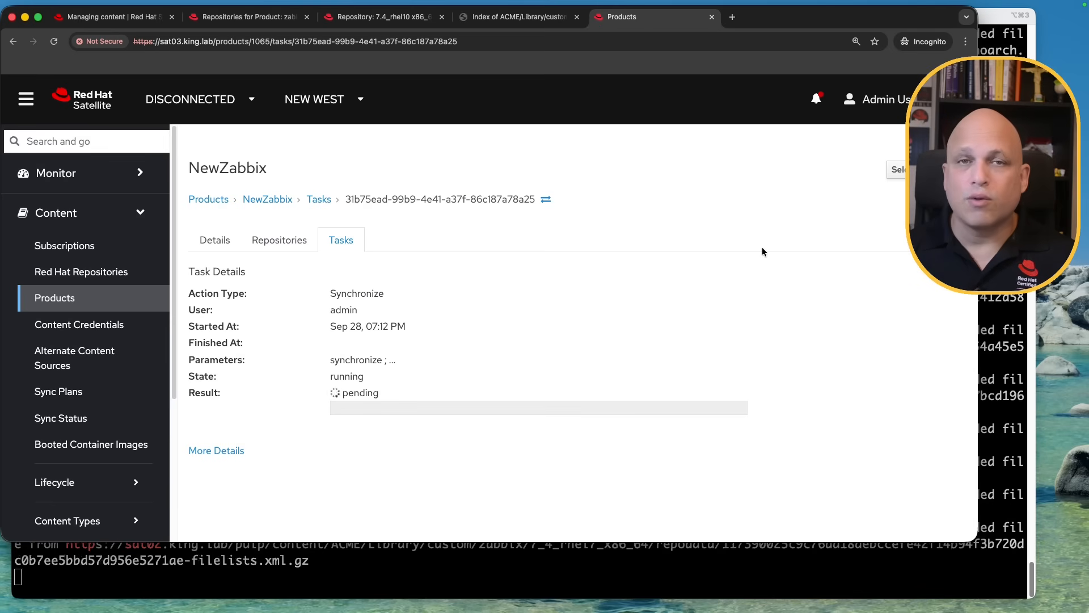
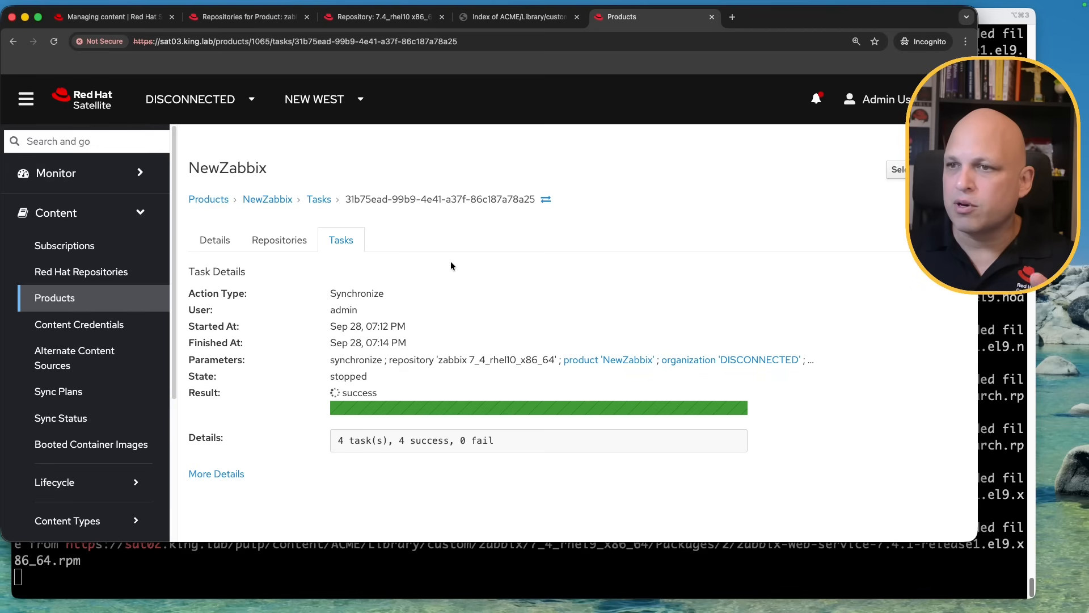
Confirm the sync task succeeded and the four NewZabbix zabbix 7.4 repositories hold 24–58 packages each
{"action": "double_click", "coordinate": [354, 392]}
{"action": "left_click_drag", "start_coordinate": [359, 442], "coordinate": [494, 442]}
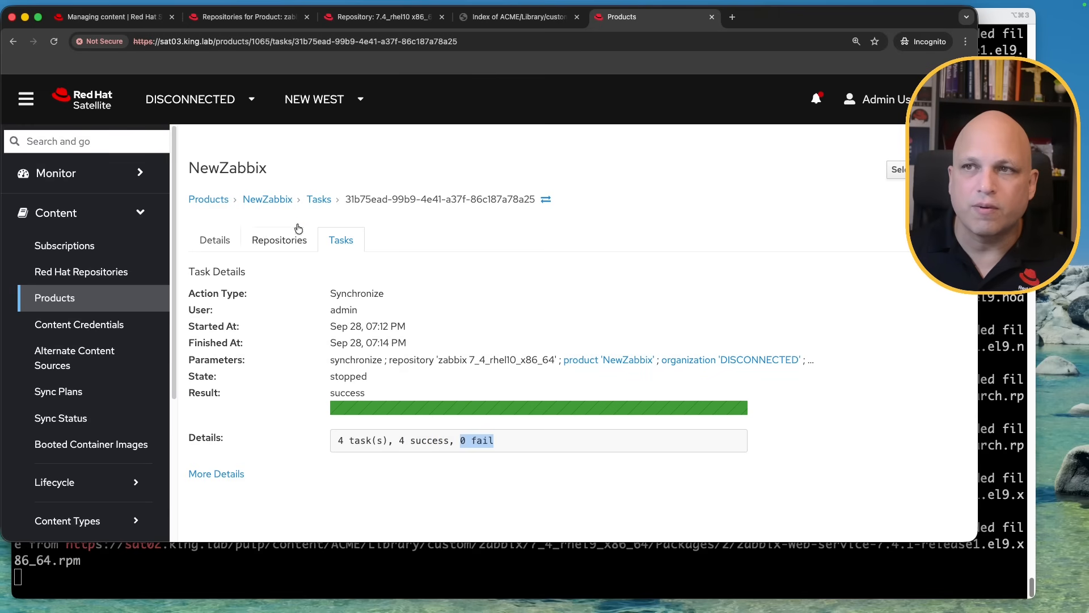
{"action": "left_click", "coordinate": [268, 201]}
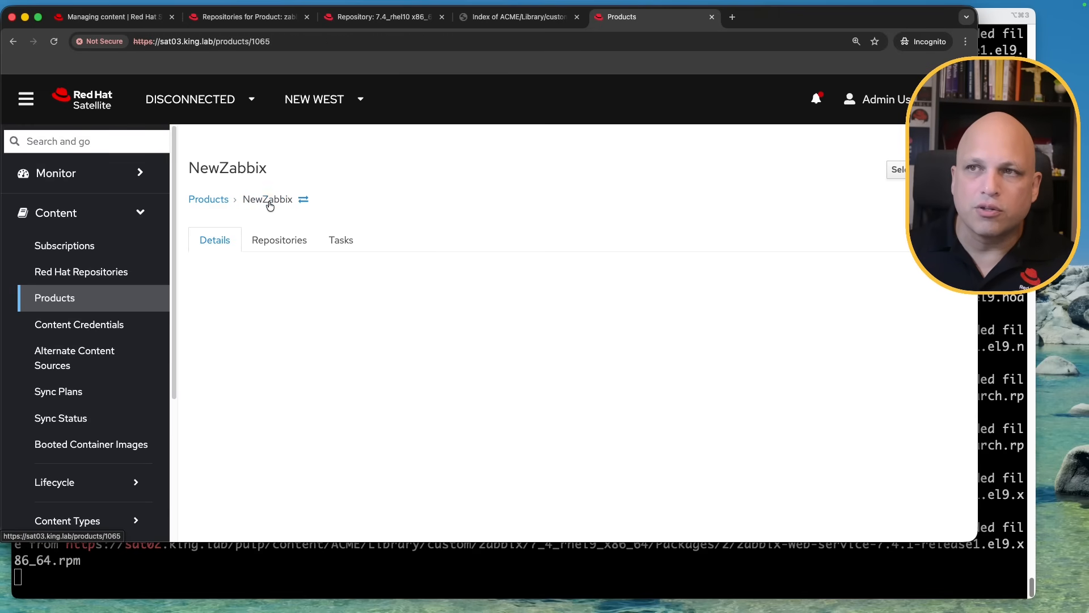
{"action": "left_click", "coordinate": [275, 252]}
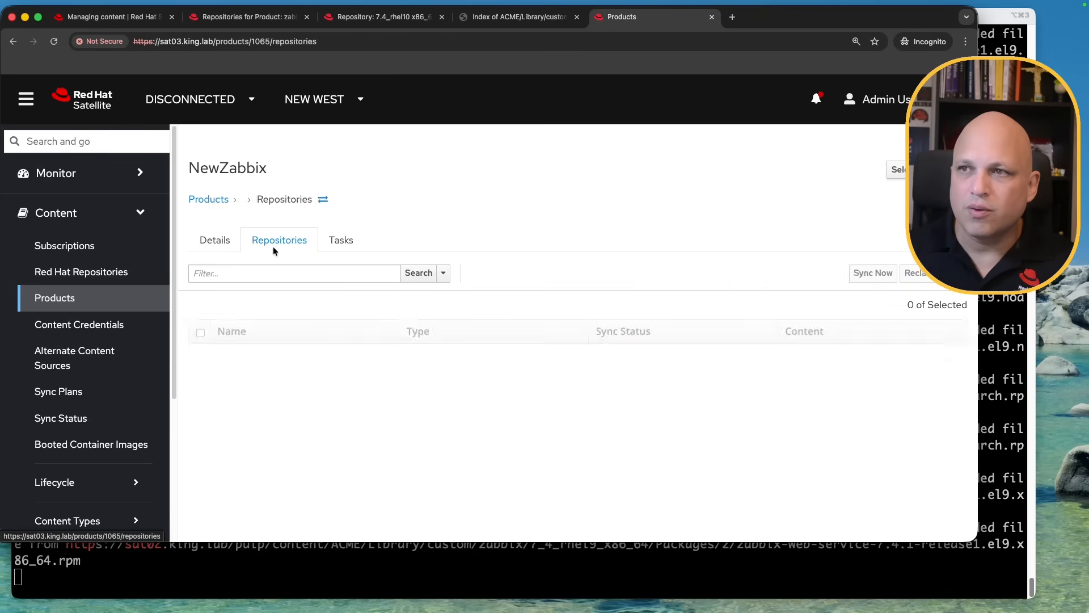
{"action": "scroll", "coordinate": [329, 384], "scroll_direction": "down", "scroll_amount": 1}
{"action": "scroll", "coordinate": [330, 389], "scroll_direction": "down", "scroll_amount": 2}
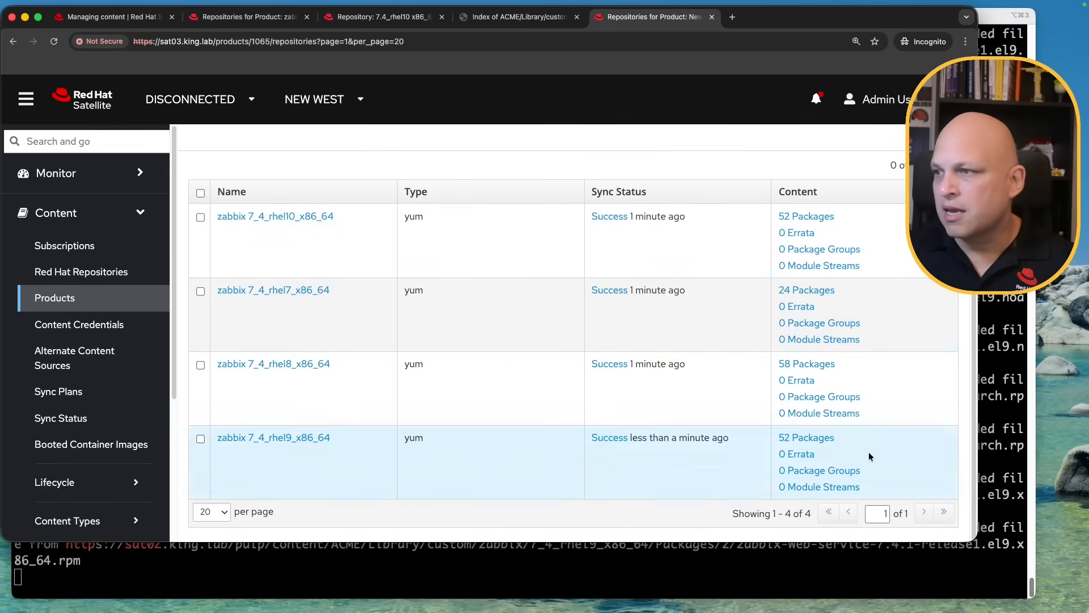
{"action": "left_click", "coordinate": [1011, 425]}
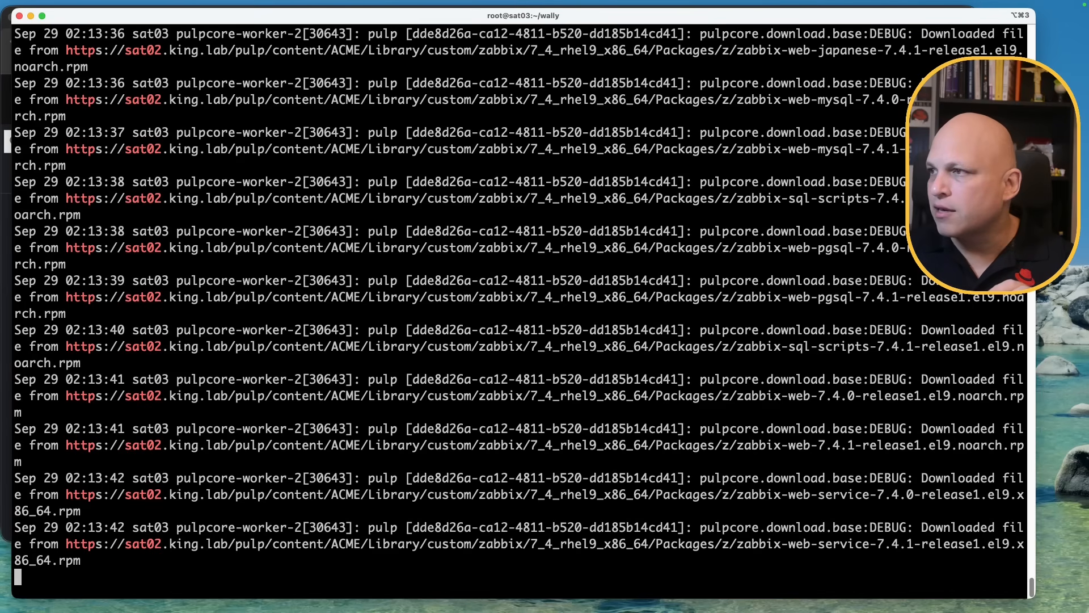
{"action": "triple_click", "coordinate": [823, 289]}
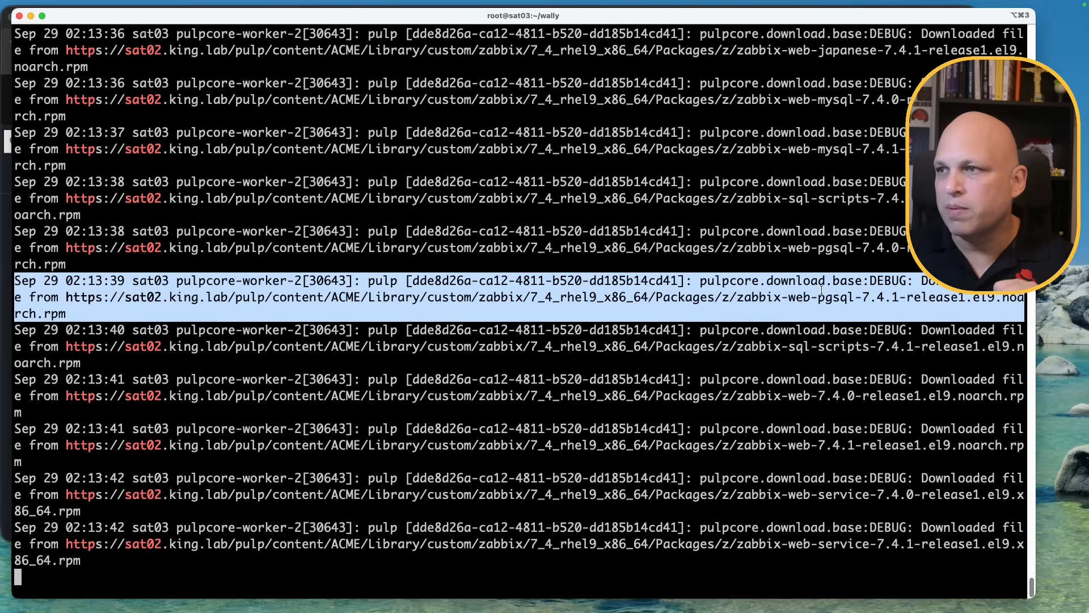
{"action": "left_click", "coordinate": [924, 287]}
{"action": "left_click_drag", "start_coordinate": [921, 282], "coordinate": [233, 299]}
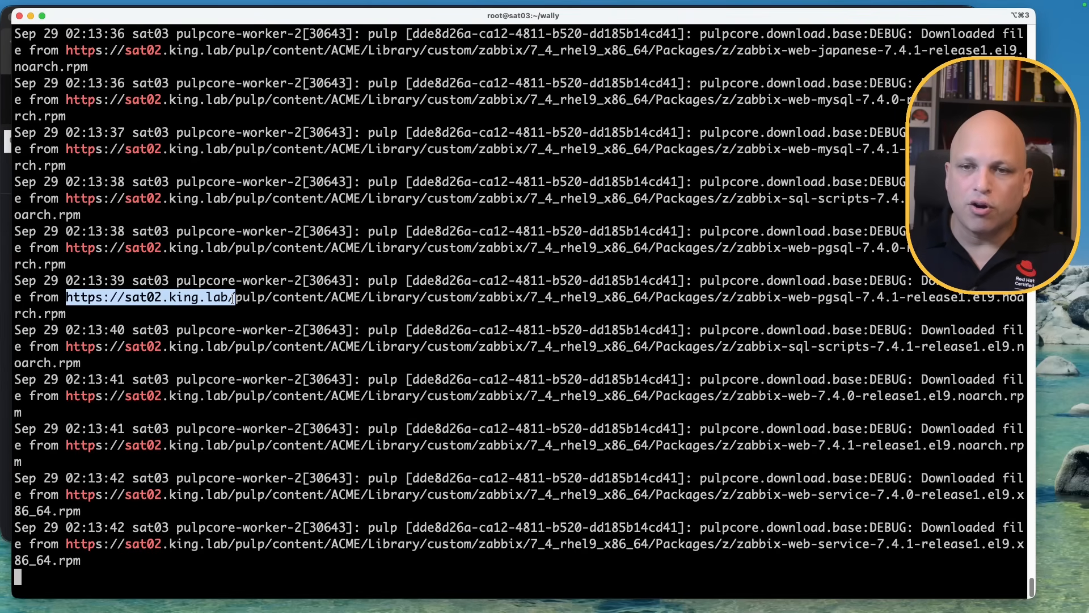
{"action": "left_click", "coordinate": [8, 535]}
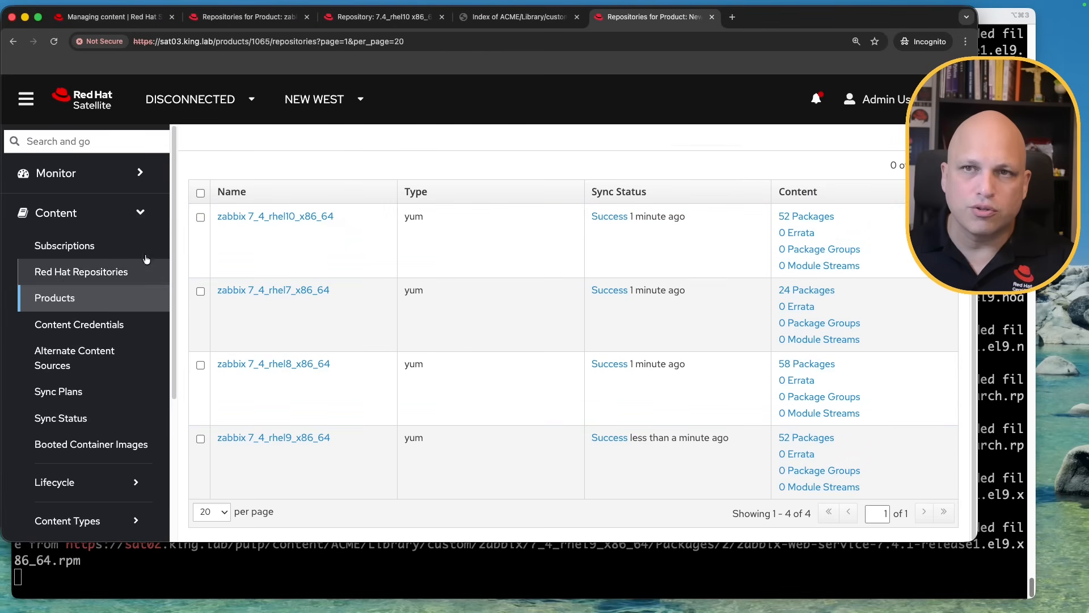
Review the manifest's CDN Configuration Network Sync settings pointing at sat02.king.lab, then close it
{"action": "left_click", "coordinate": [120, 250]}
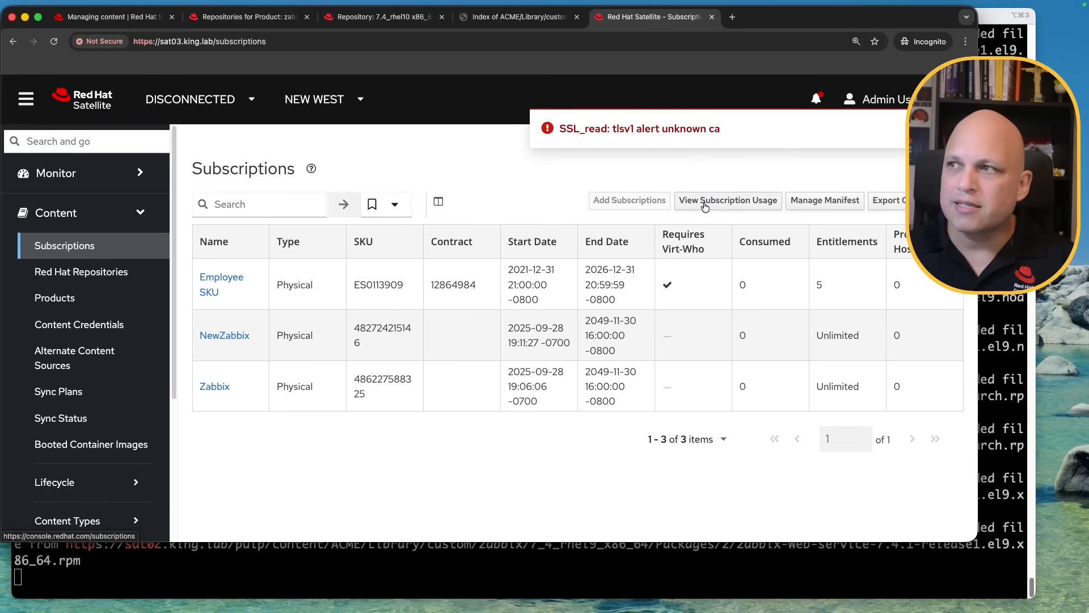
{"action": "left_click", "coordinate": [823, 203]}
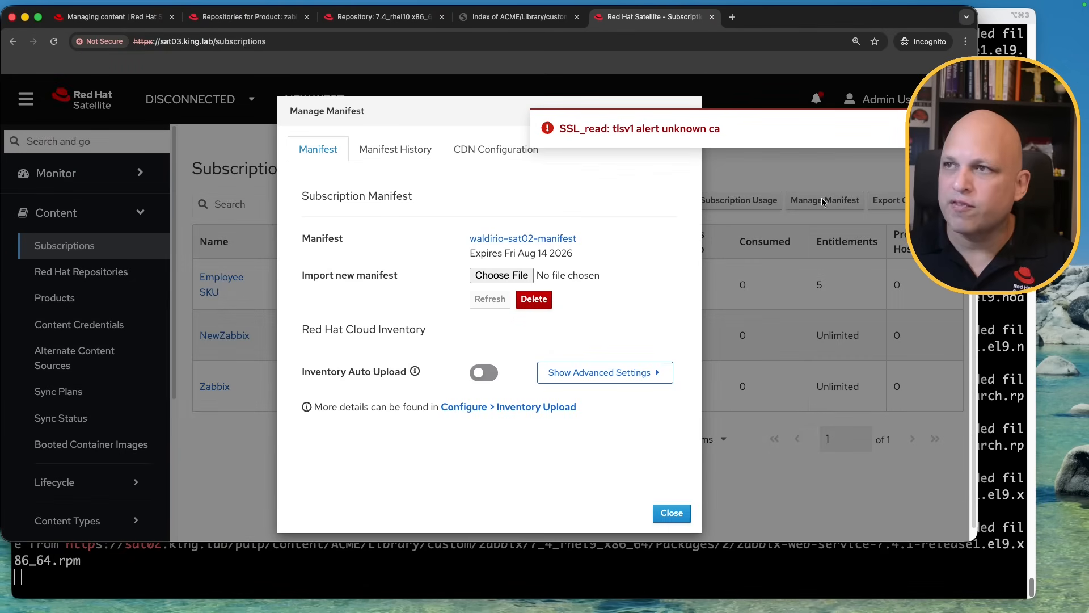
{"action": "left_click", "coordinate": [511, 153]}
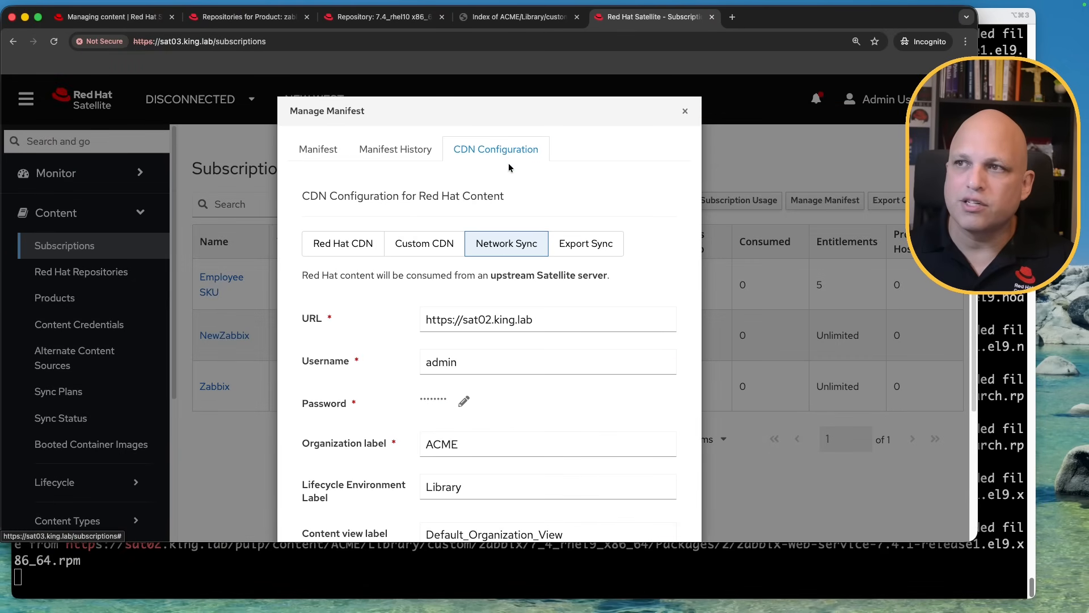
{"action": "scroll", "coordinate": [511, 256], "scroll_direction": "down", "scroll_amount": 5}
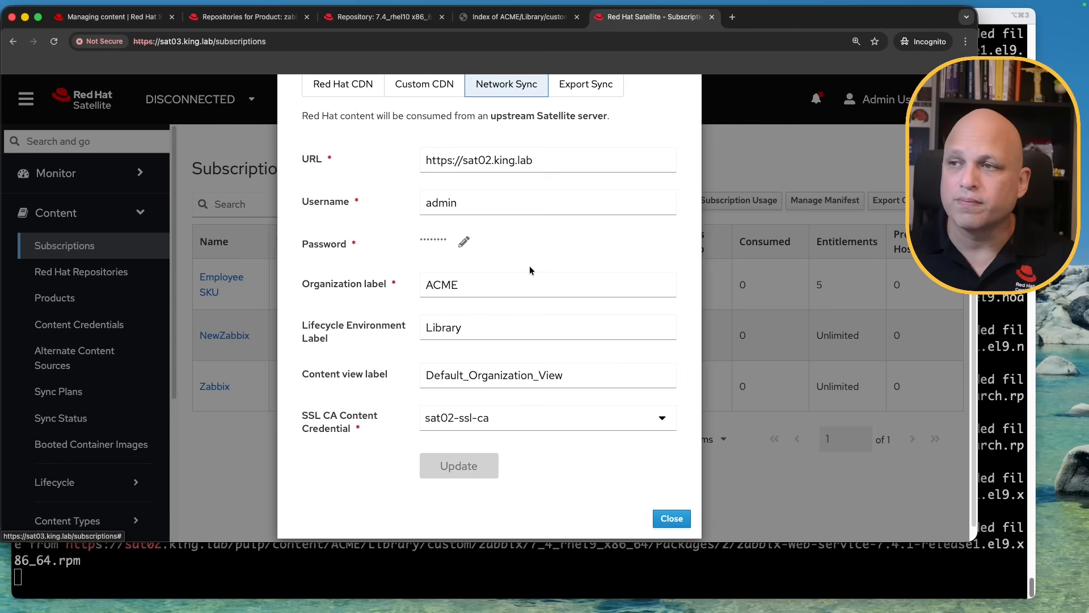
{"action": "left_click", "coordinate": [671, 518]}
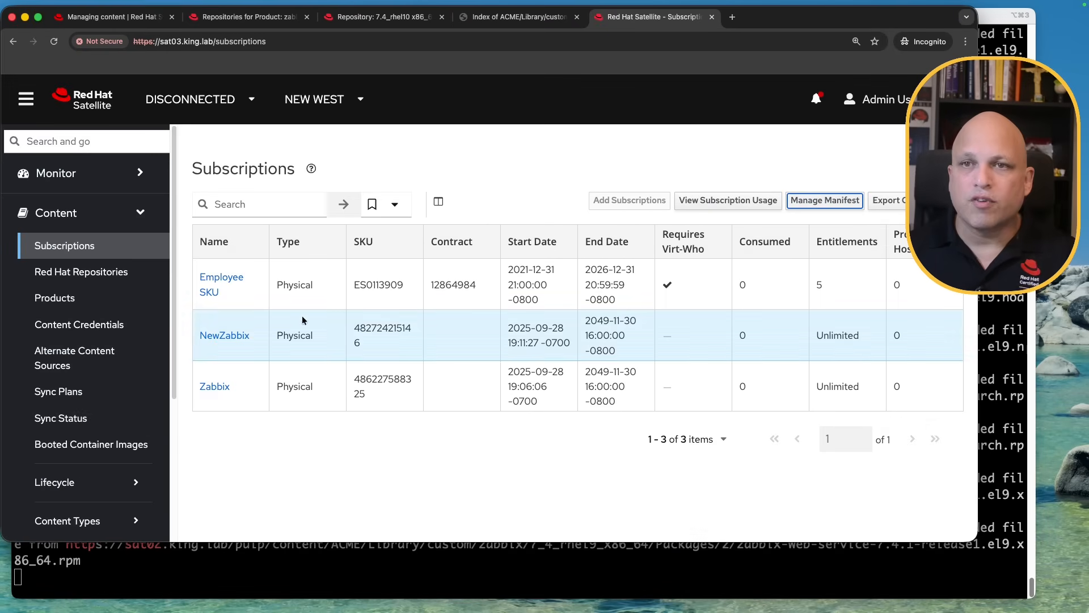
Expand the Sync Status tree and highlight the BaseOS, Satellite Client and NewZabbix sync results
{"action": "left_click", "coordinate": [97, 421]}
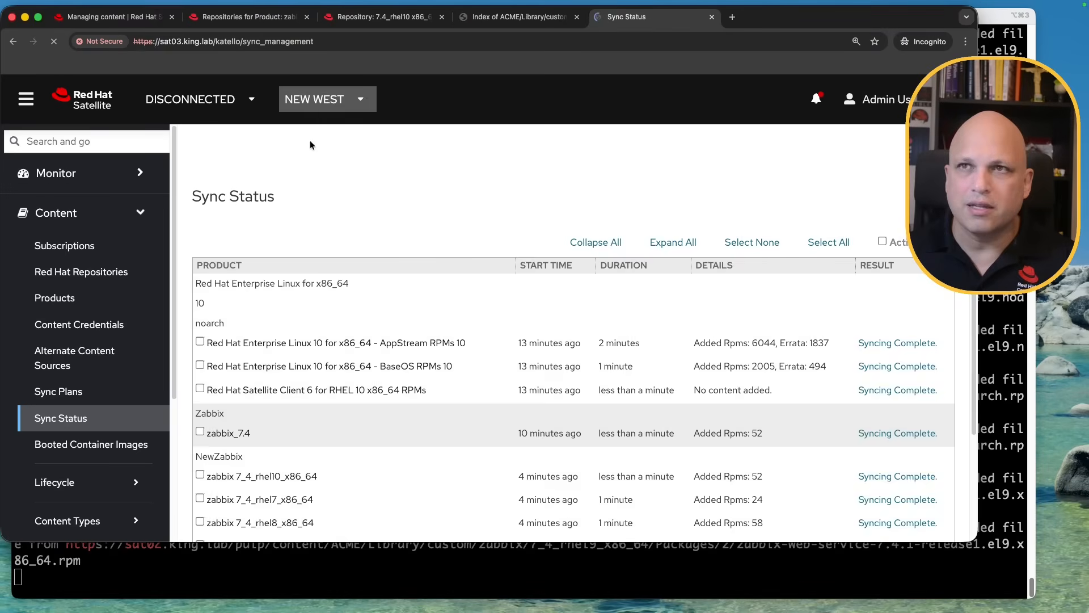
{"action": "left_click", "coordinate": [688, 243]}
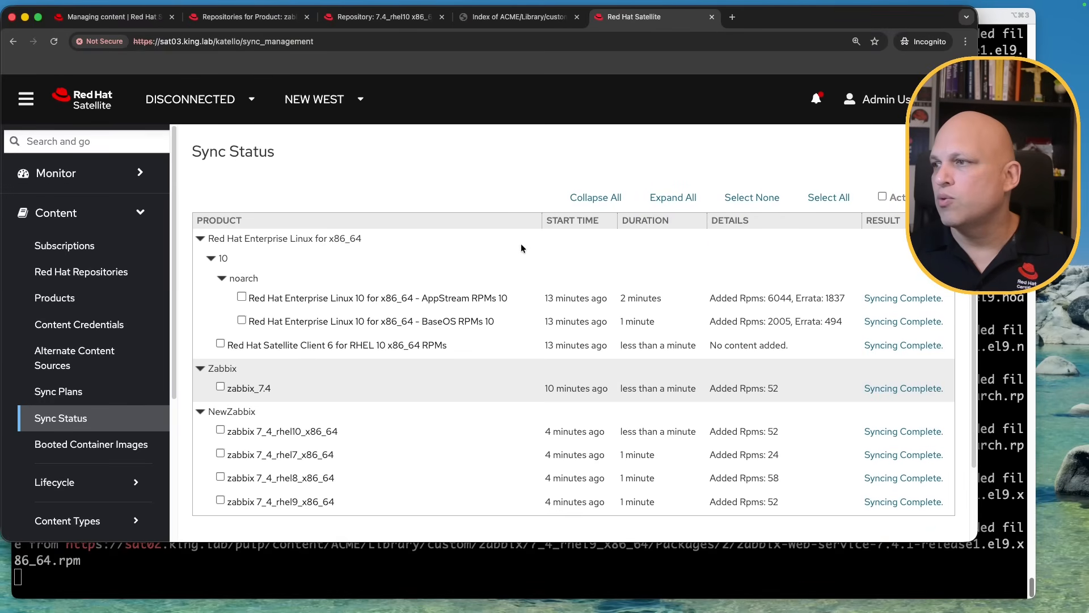
{"action": "scroll", "coordinate": [521, 245], "scroll_direction": "down", "scroll_amount": 2}
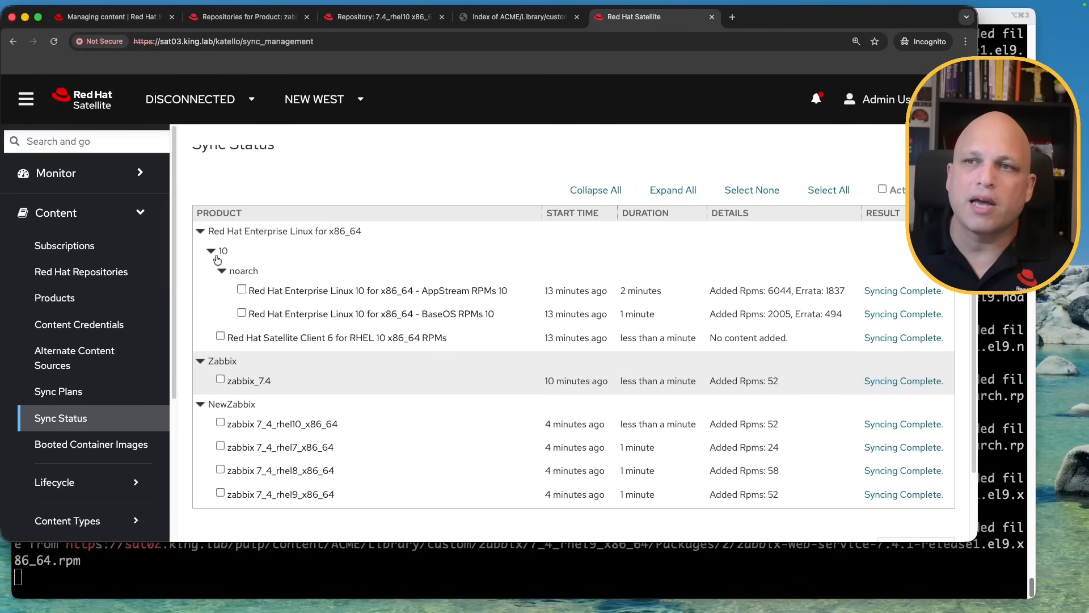
{"action": "left_click_drag", "start_coordinate": [379, 290], "coordinate": [465, 313]}
{"action": "left_click_drag", "start_coordinate": [297, 337], "coordinate": [441, 341]}
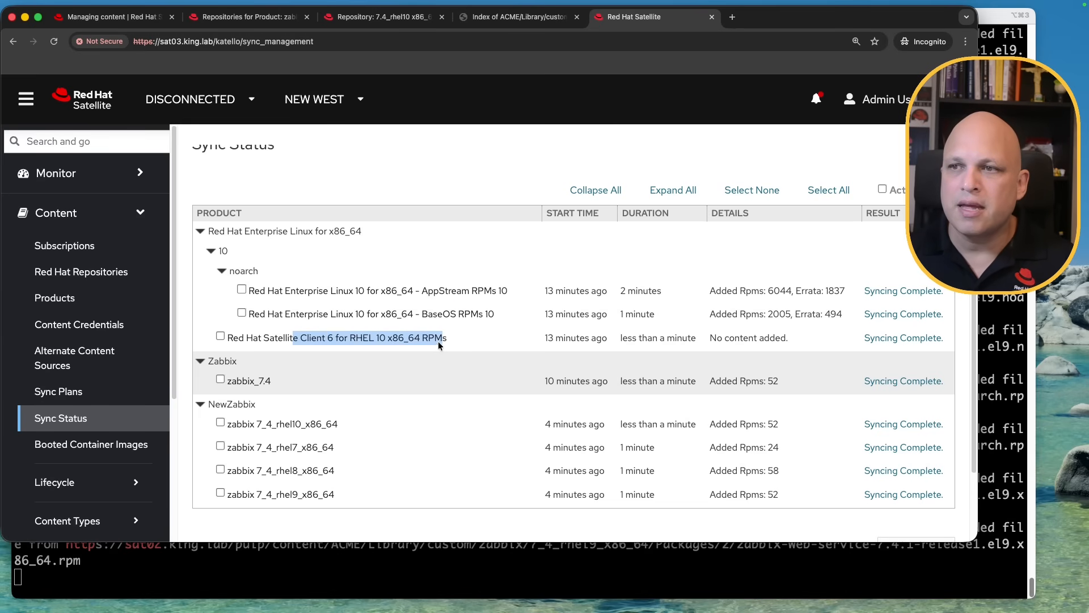
{"action": "left_click", "coordinate": [281, 383]}
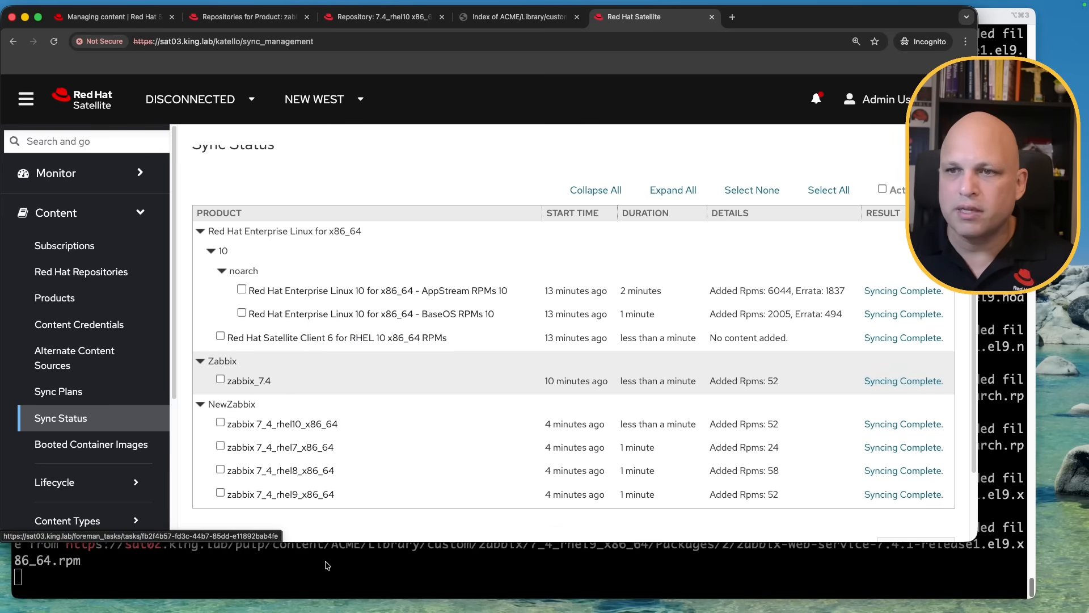
{"action": "left_click_drag", "start_coordinate": [351, 494], "coordinate": [226, 426]}
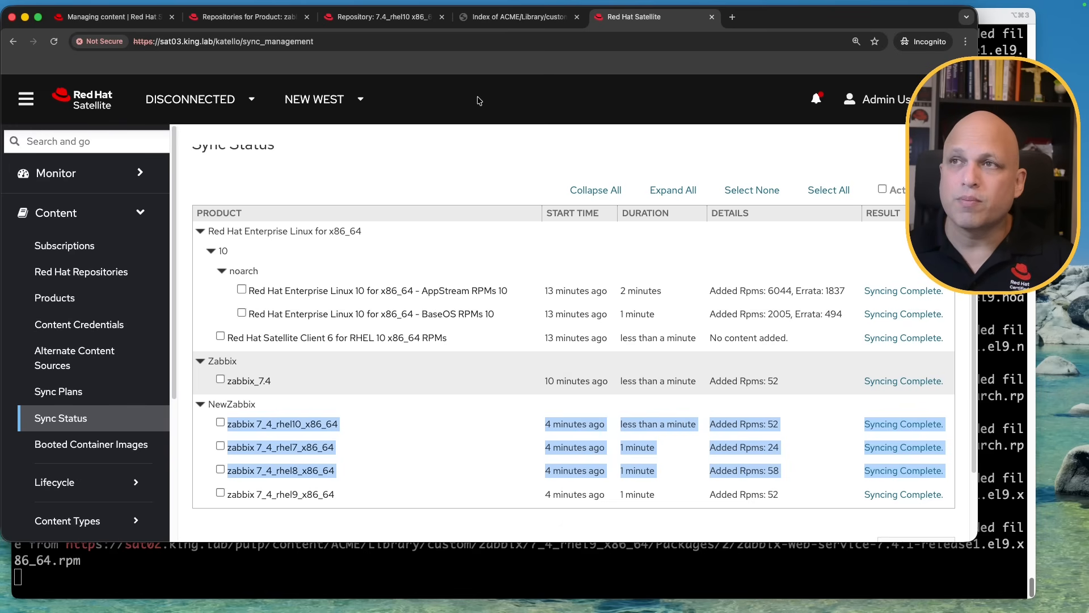
Compare against sat02's Zabbix product and rhel10 repository pages
{"action": "left_click", "coordinate": [267, 17]}
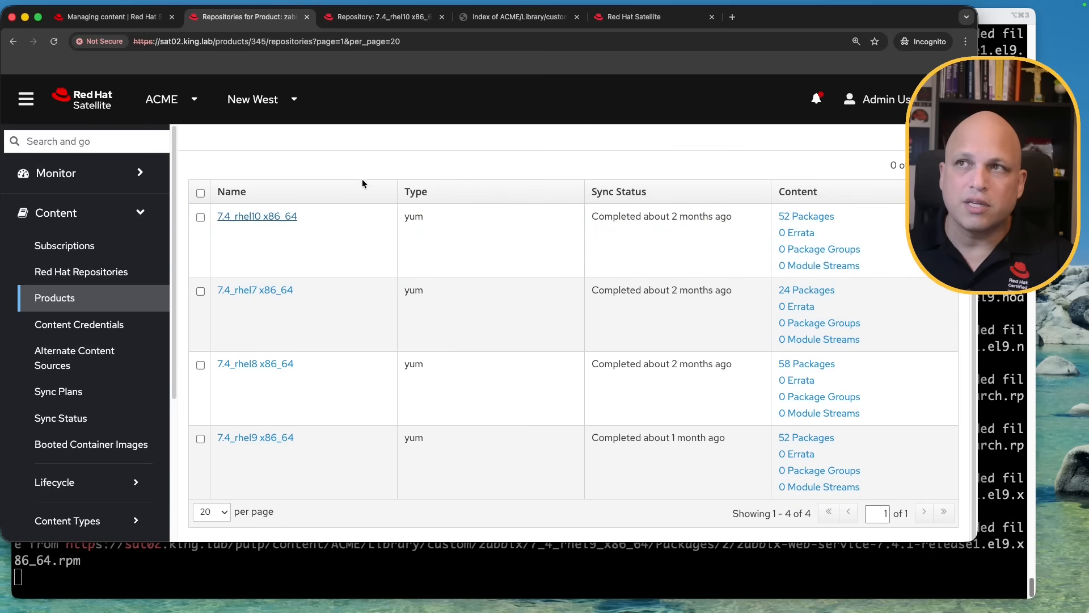
{"action": "left_click", "coordinate": [381, 17]}
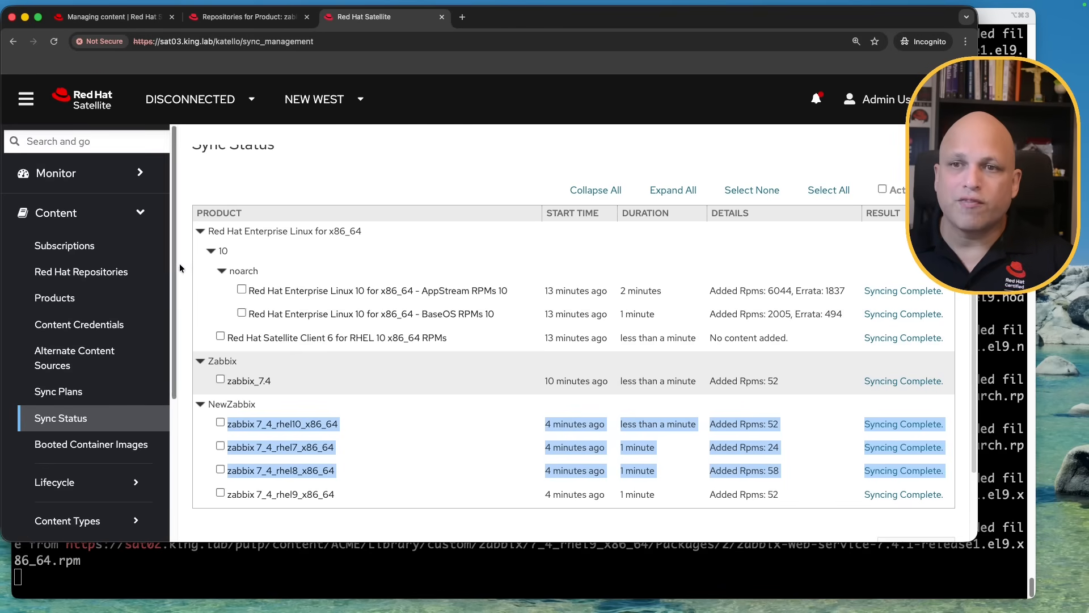
{"action": "scroll", "coordinate": [130, 318], "scroll_direction": "down", "scroll_amount": 5}
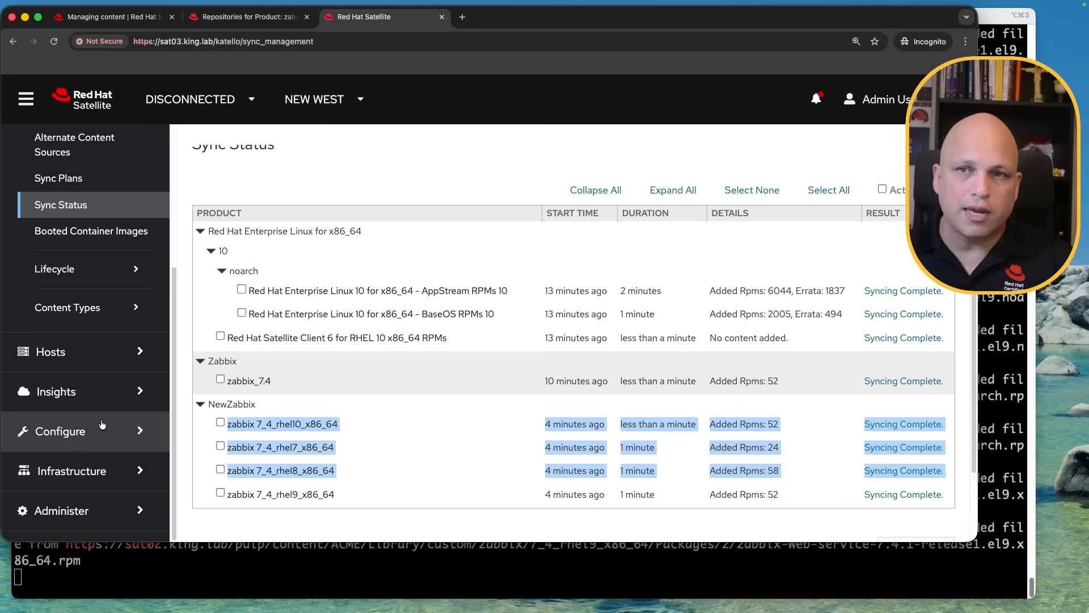
{"action": "scroll", "coordinate": [105, 320], "scroll_direction": "up", "scroll_amount": 5}
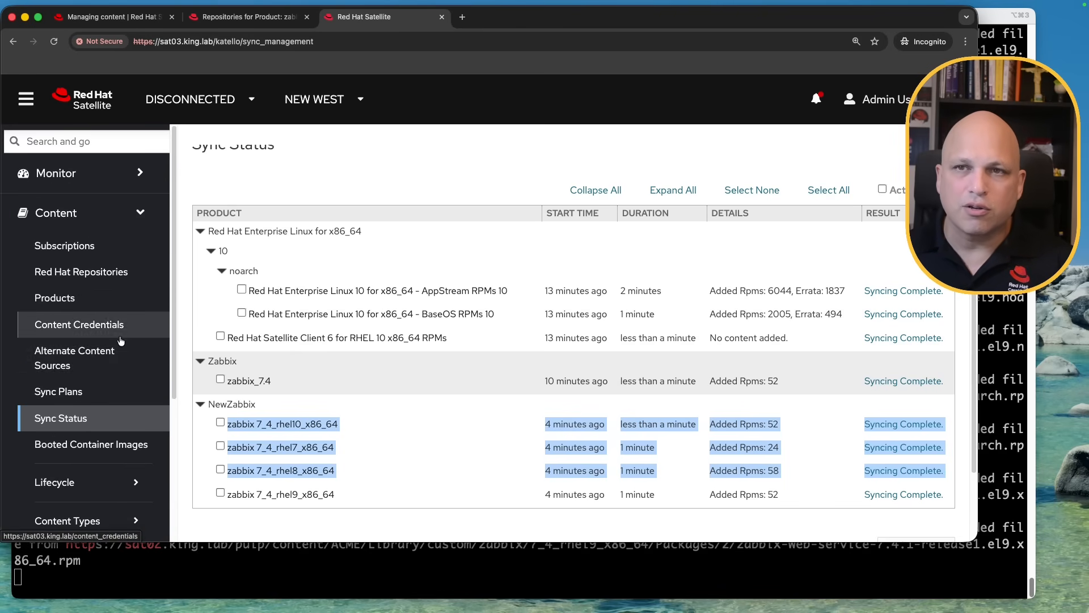
Create a sync plan named 'redhat' with a daily interval starting at 03:00
{"action": "left_click", "coordinate": [98, 393]}
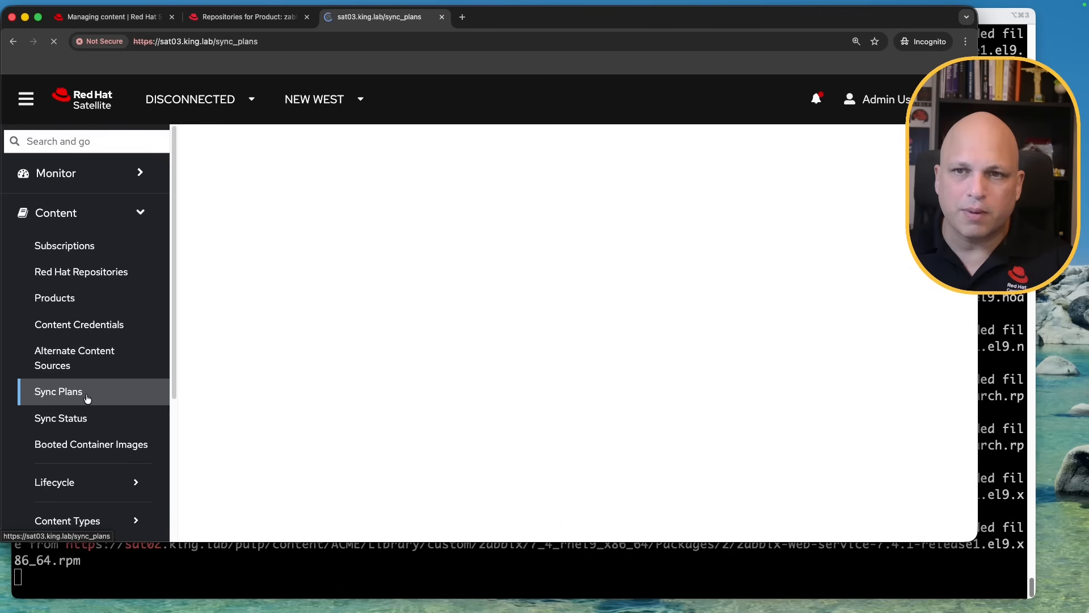
{"action": "left_click", "coordinate": [895, 194]}
{"action": "type", "text": "redhat"}
{"action": "left_click", "coordinate": [251, 362]}
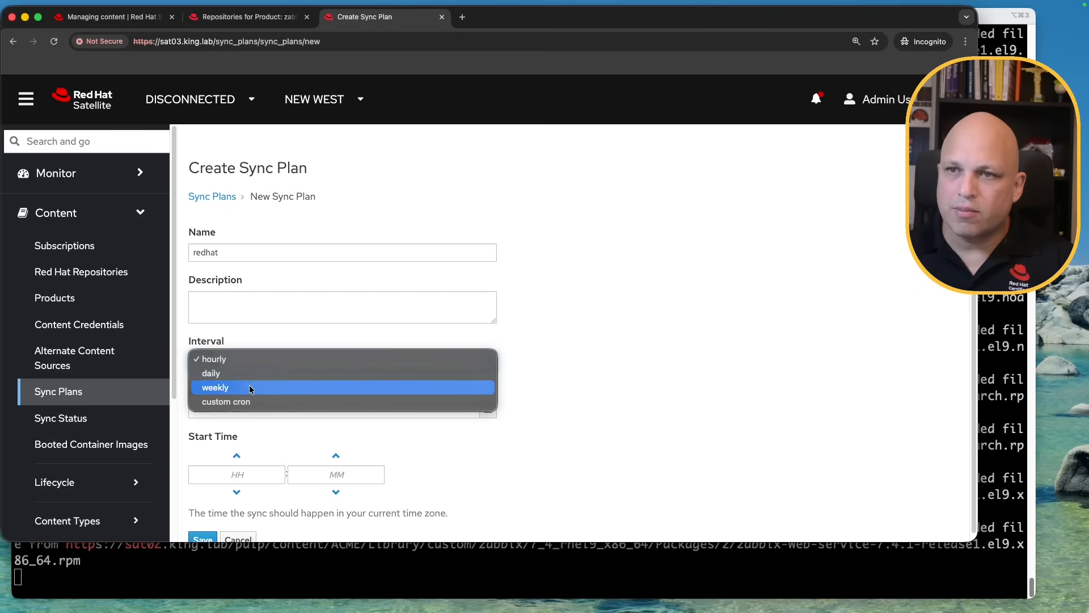
{"action": "left_click", "coordinate": [253, 443]}
{"action": "left_click", "coordinate": [243, 471]}
{"action": "type", "text": "3"}
{"action": "left_click", "coordinate": [483, 459]}
{"action": "left_click", "coordinate": [203, 538]}
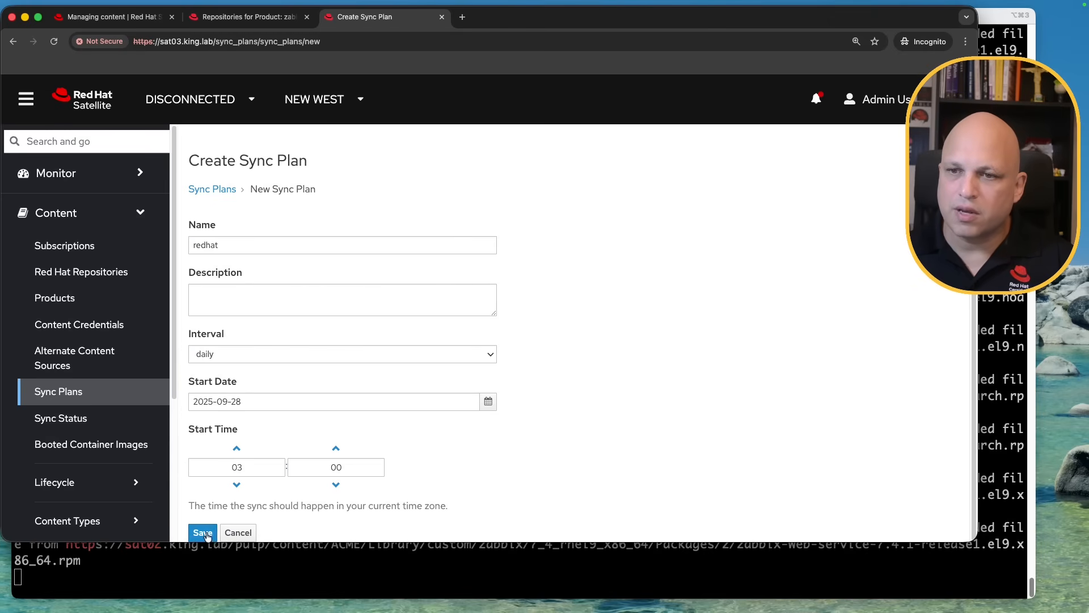
{"action": "left_click", "coordinate": [272, 240]}
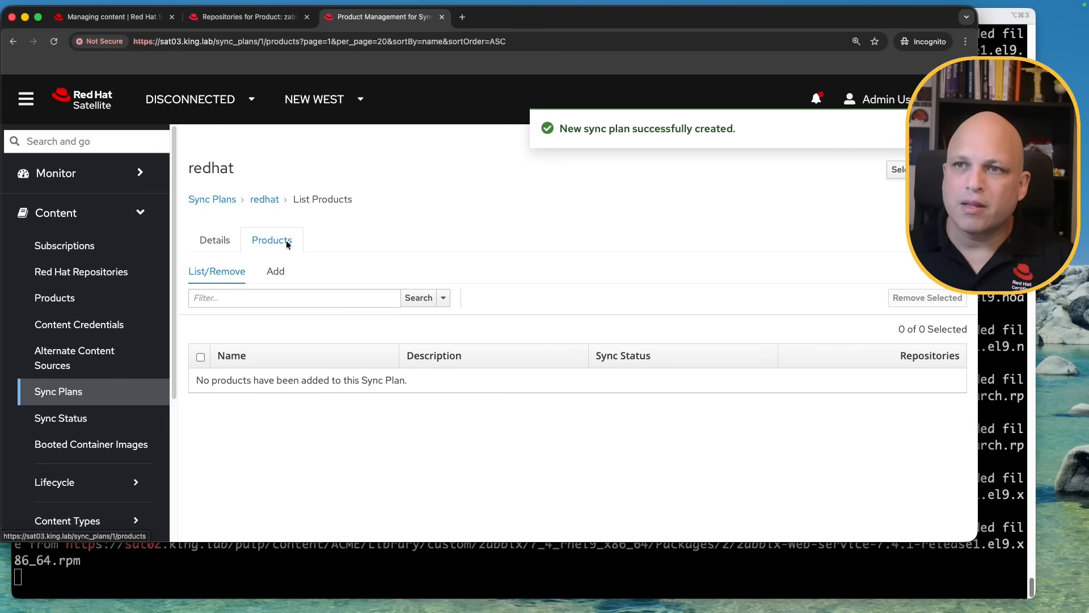
Add the Red Hat Enterprise Linux and NewZabbix products to the redhat plan
{"action": "left_click", "coordinate": [275, 273]}
{"action": "left_click", "coordinate": [200, 405]}
{"action": "left_click", "coordinate": [201, 381]}
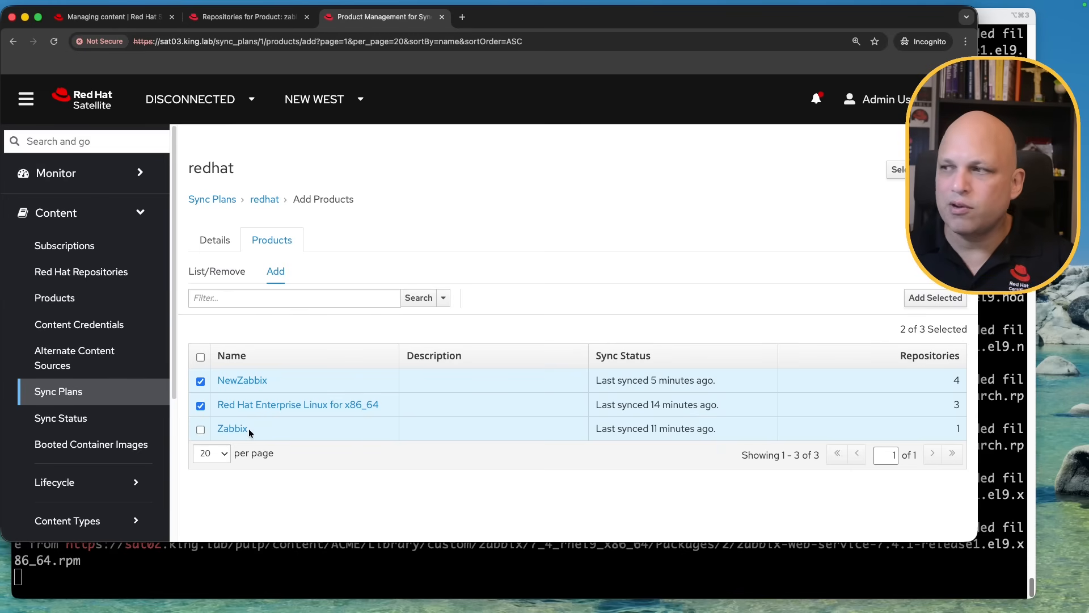
{"action": "left_click_drag", "start_coordinate": [953, 429], "coordinate": [970, 430]}
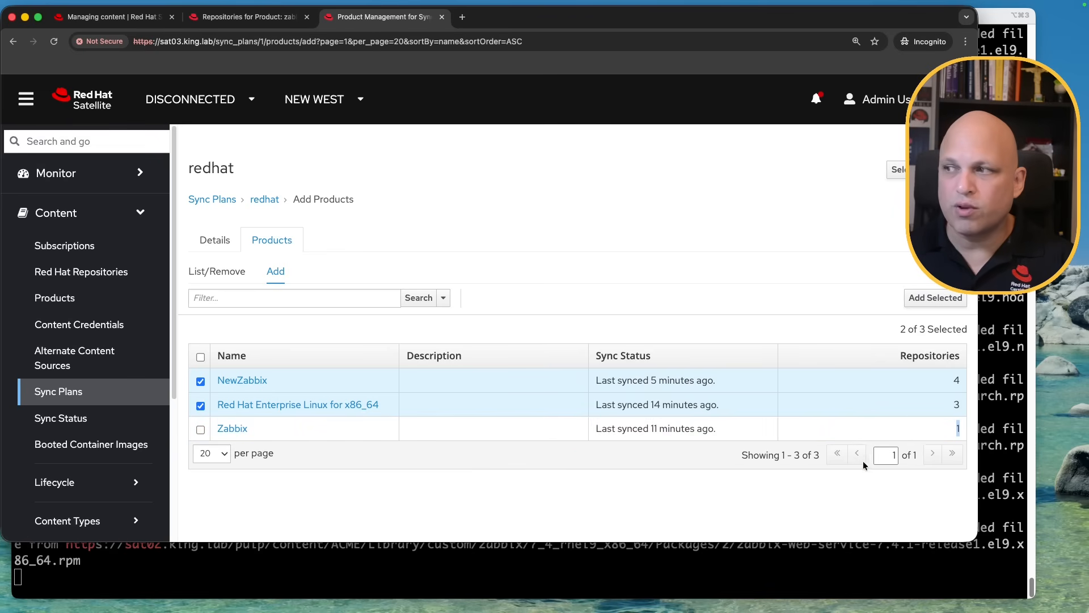
{"action": "left_click", "coordinate": [936, 301]}
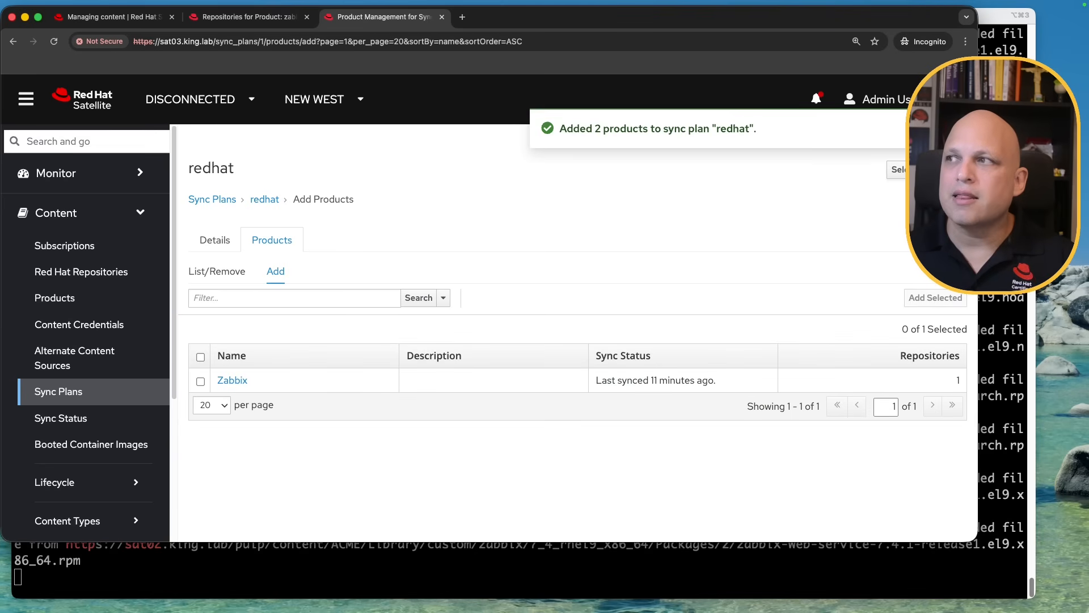
Verify the redhat plan lists NewZabbix and RHEL for x86_64, syncing daily at 03:00
{"action": "left_click", "coordinate": [227, 273]}
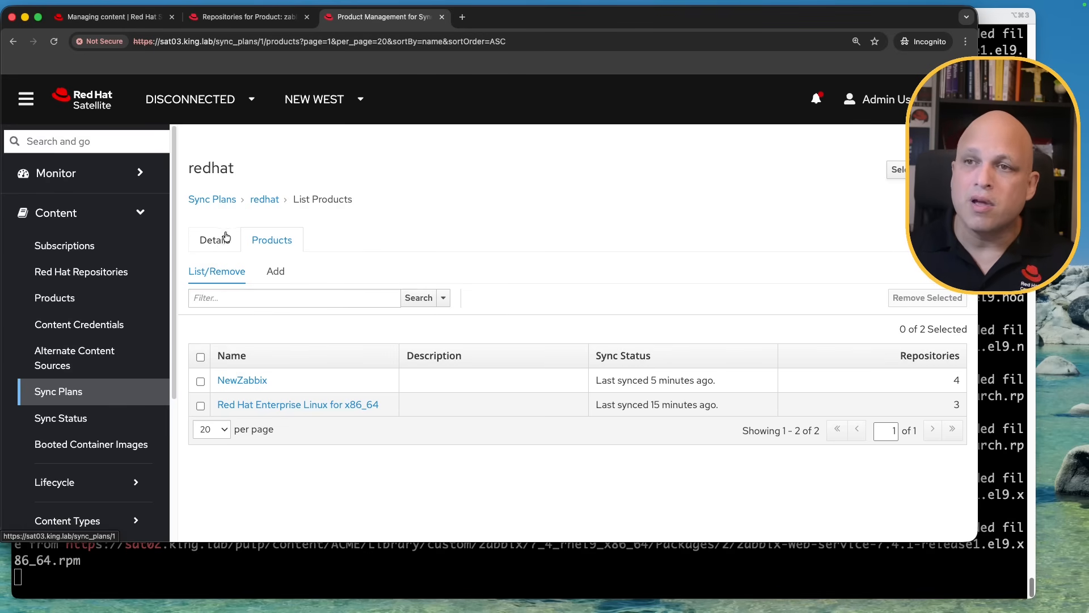
{"action": "left_click", "coordinate": [223, 240]}
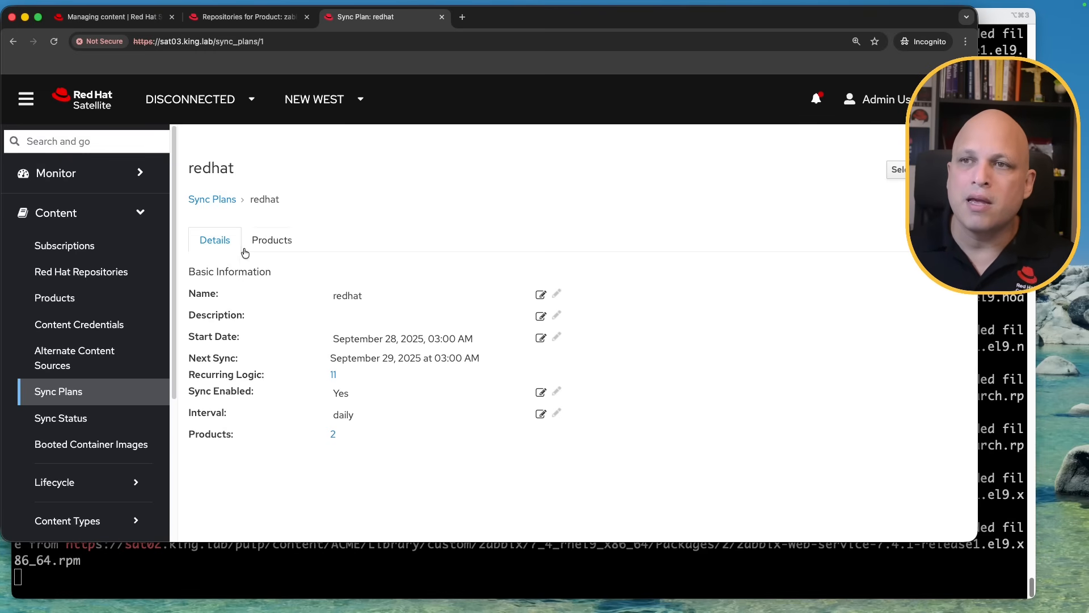
{"action": "left_click", "coordinate": [276, 243]}
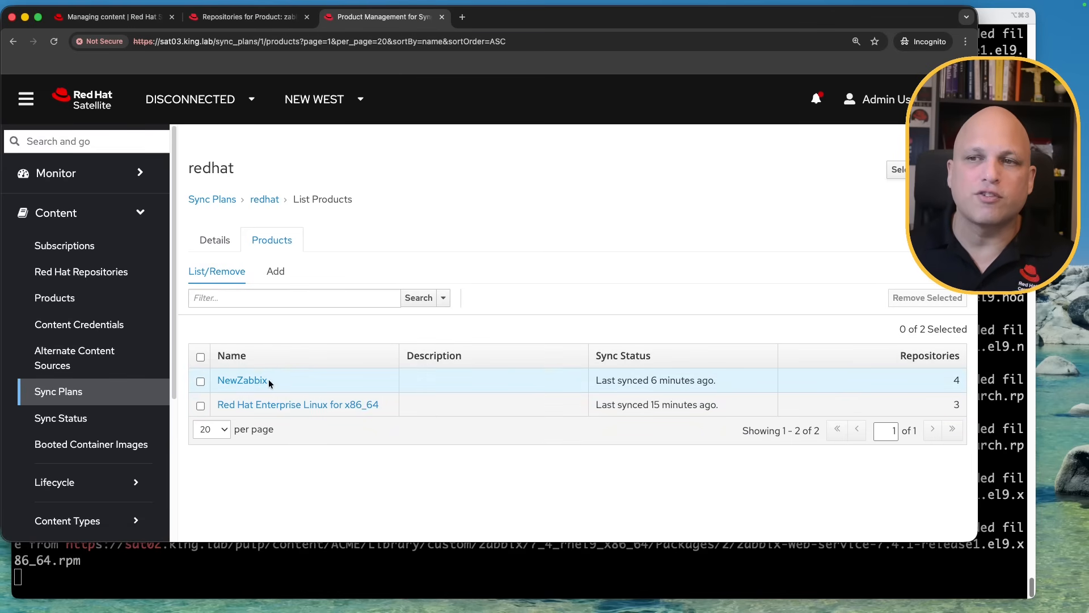
{"action": "left_click_drag", "start_coordinate": [382, 408], "coordinate": [239, 413]}
{"action": "left_click", "coordinate": [273, 492]}
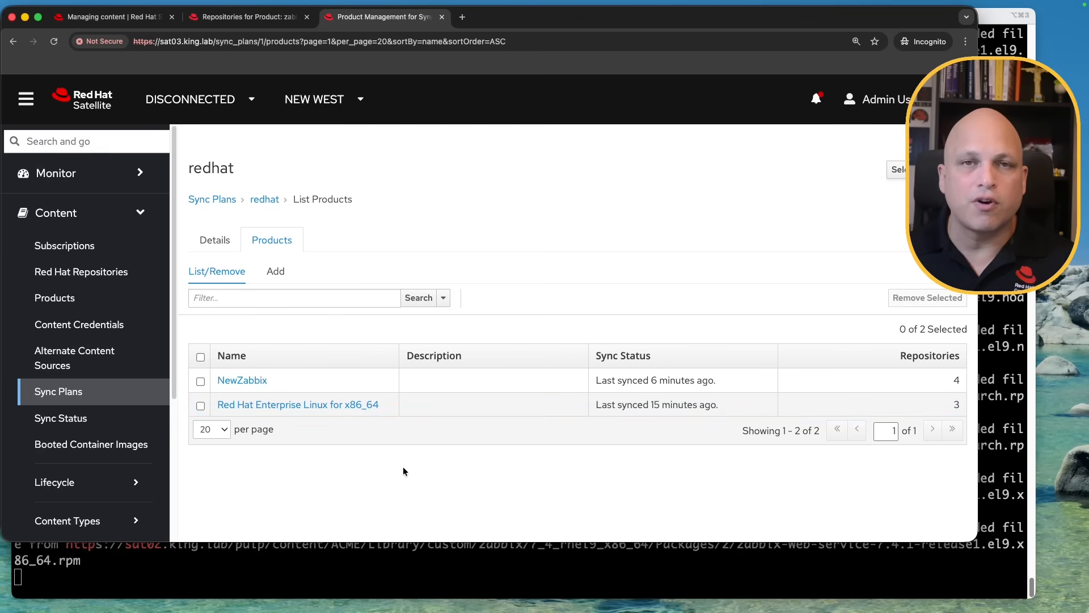
{"action": "left_click_drag", "start_coordinate": [944, 404], "coordinate": [968, 378]}
{"action": "left_click", "coordinate": [816, 387]}
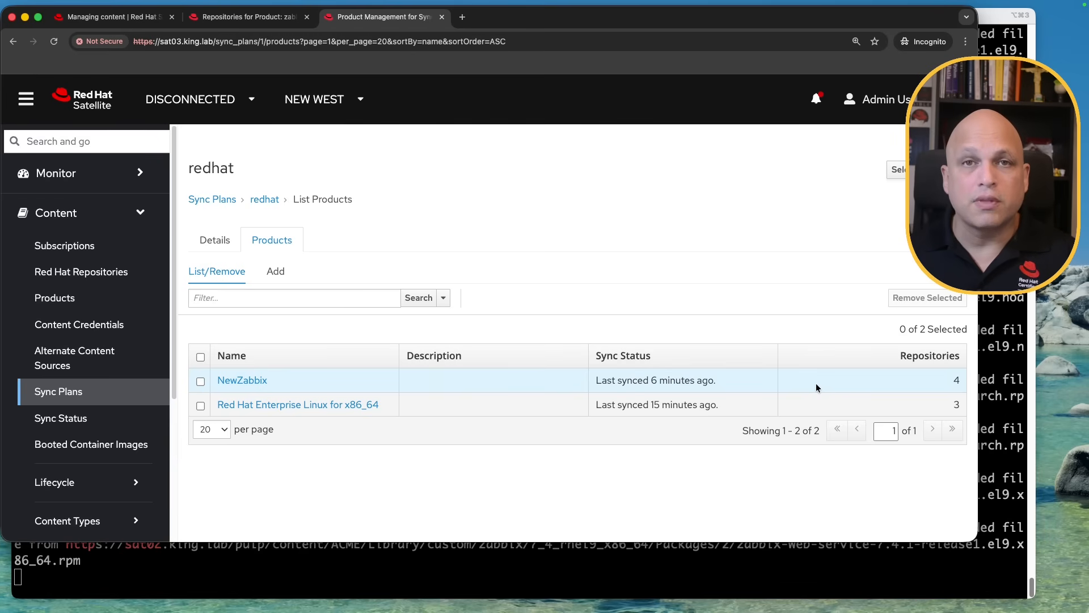